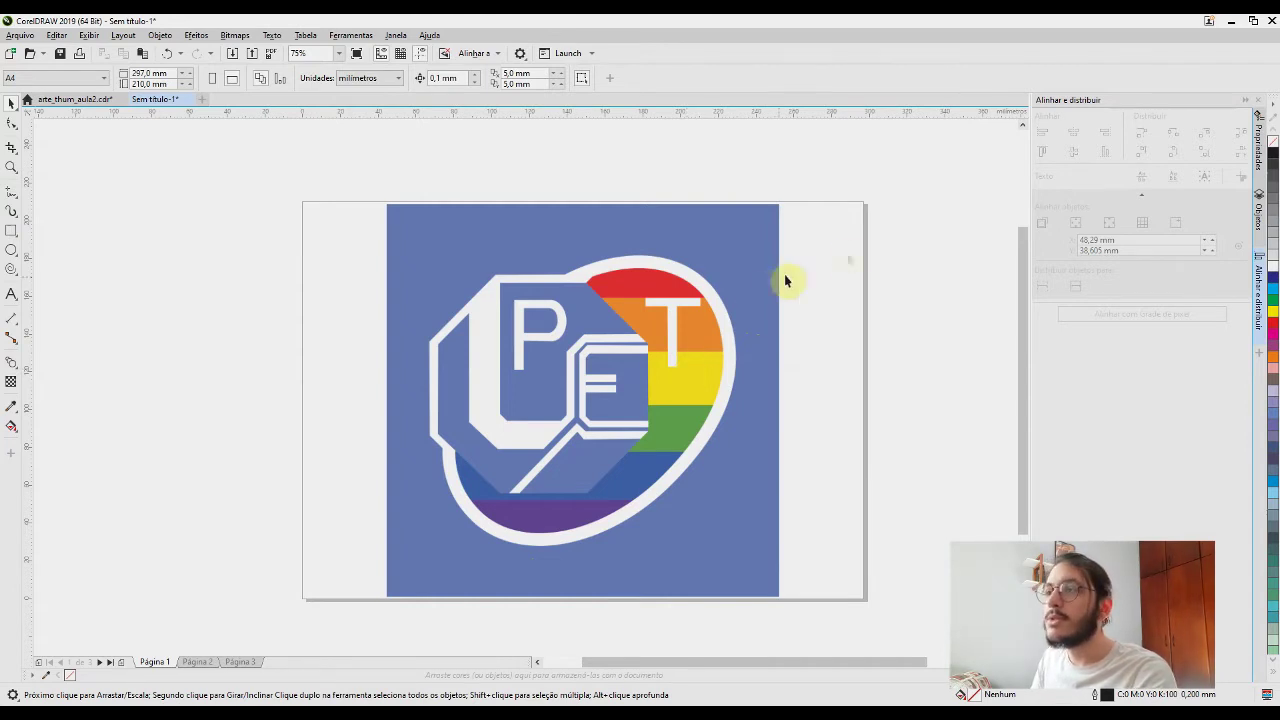
Examine the edge quality of the logo bitmap around the white outline and the letter T
scroll(781, 276, "up", 4)
scroll(277, 438, "down", 1)
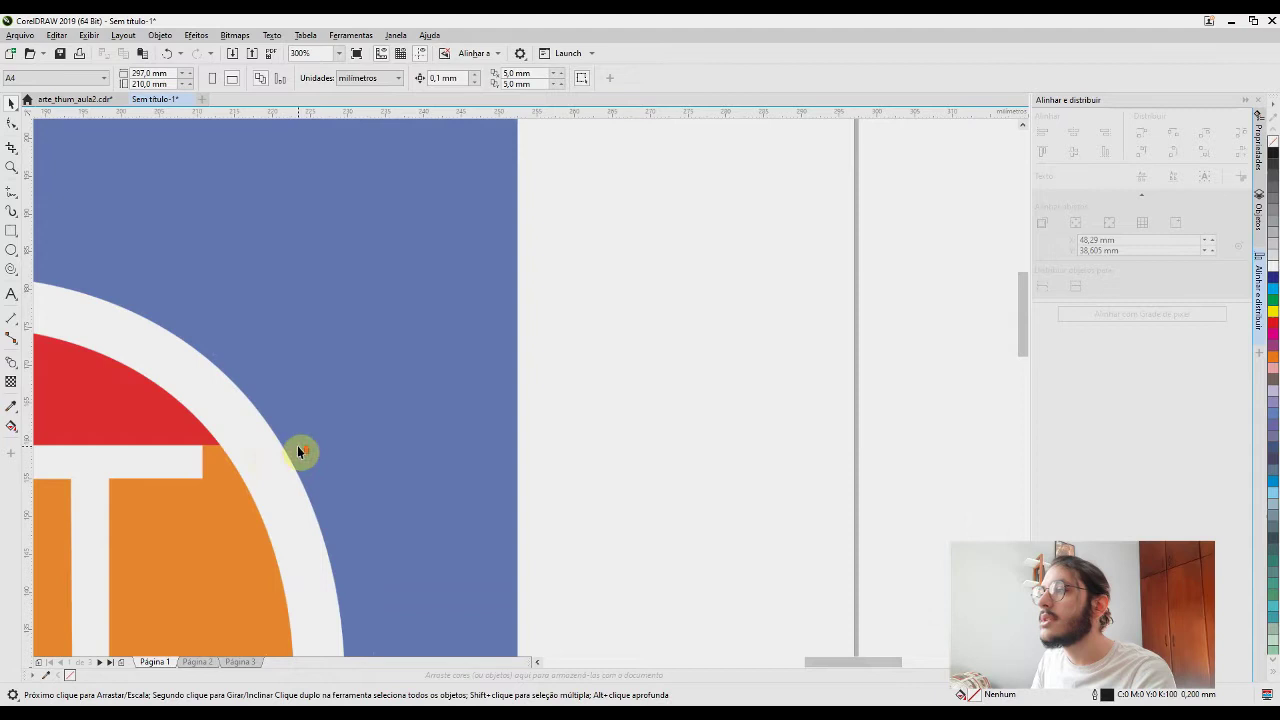
scroll(301, 446, "up", 2)
scroll(316, 442, "down", 1)
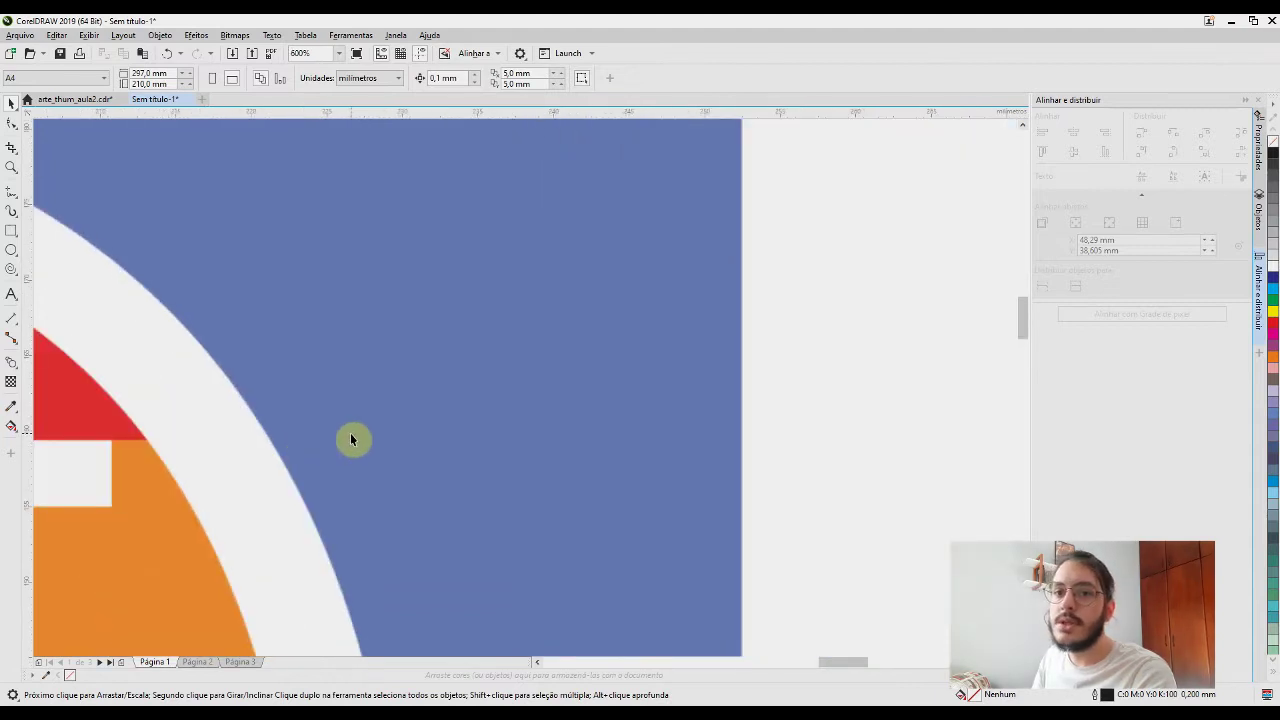
scroll(352, 443, "down", 2)
scroll(352, 443, "down", 1)
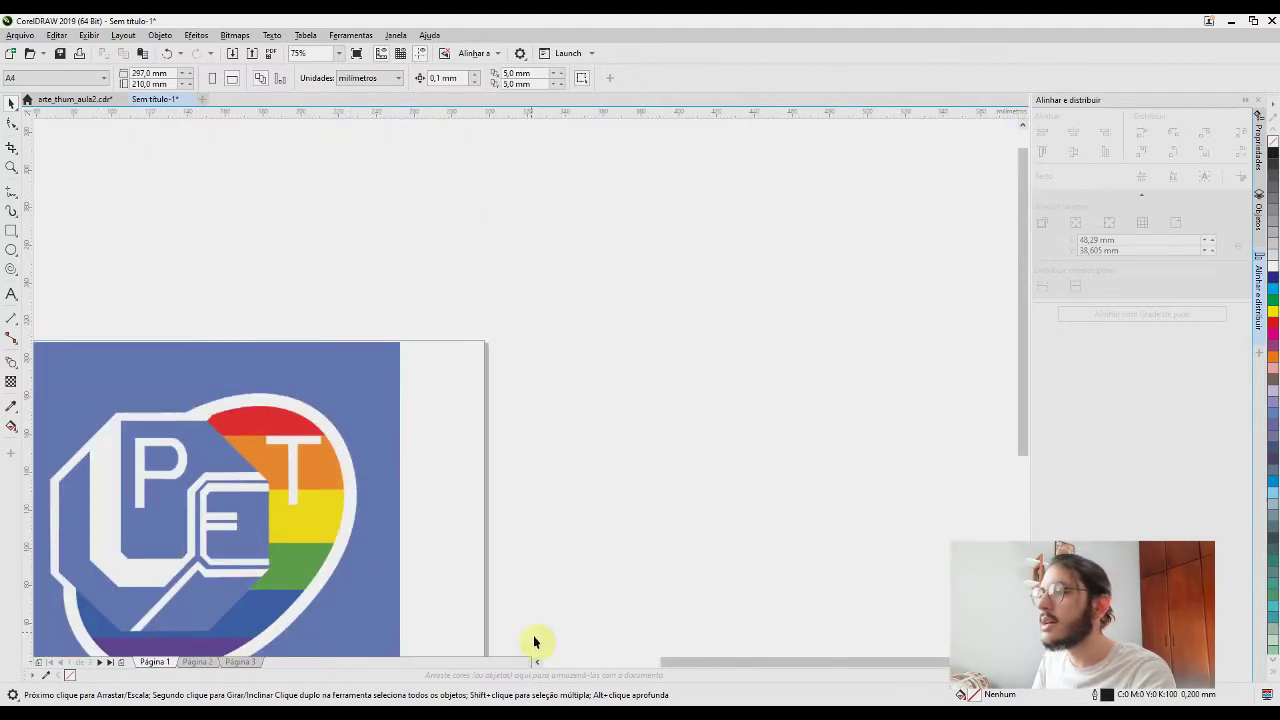
left_click_drag(677, 663, 631, 664)
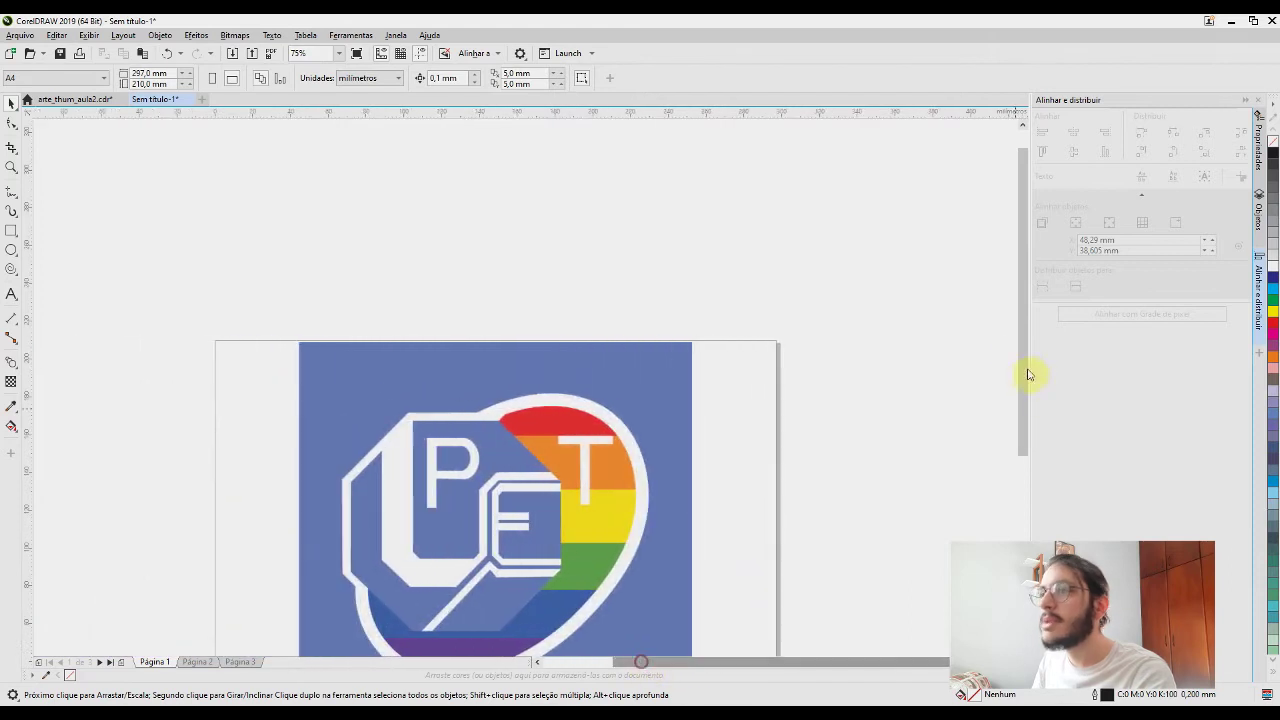
left_click_drag(1020, 354, 1034, 443)
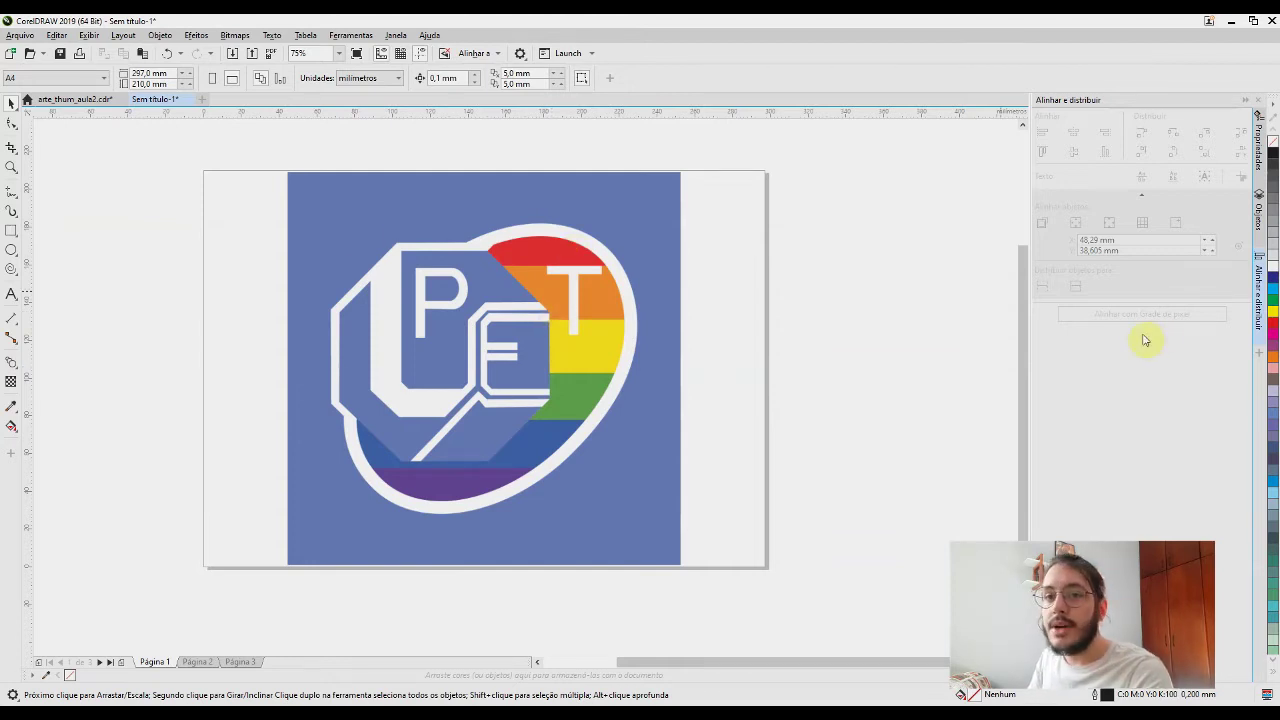
Start an outline trace of the logo bitmap with the Logotipo image type, reducing the bitmap's size
left_click(510, 224)
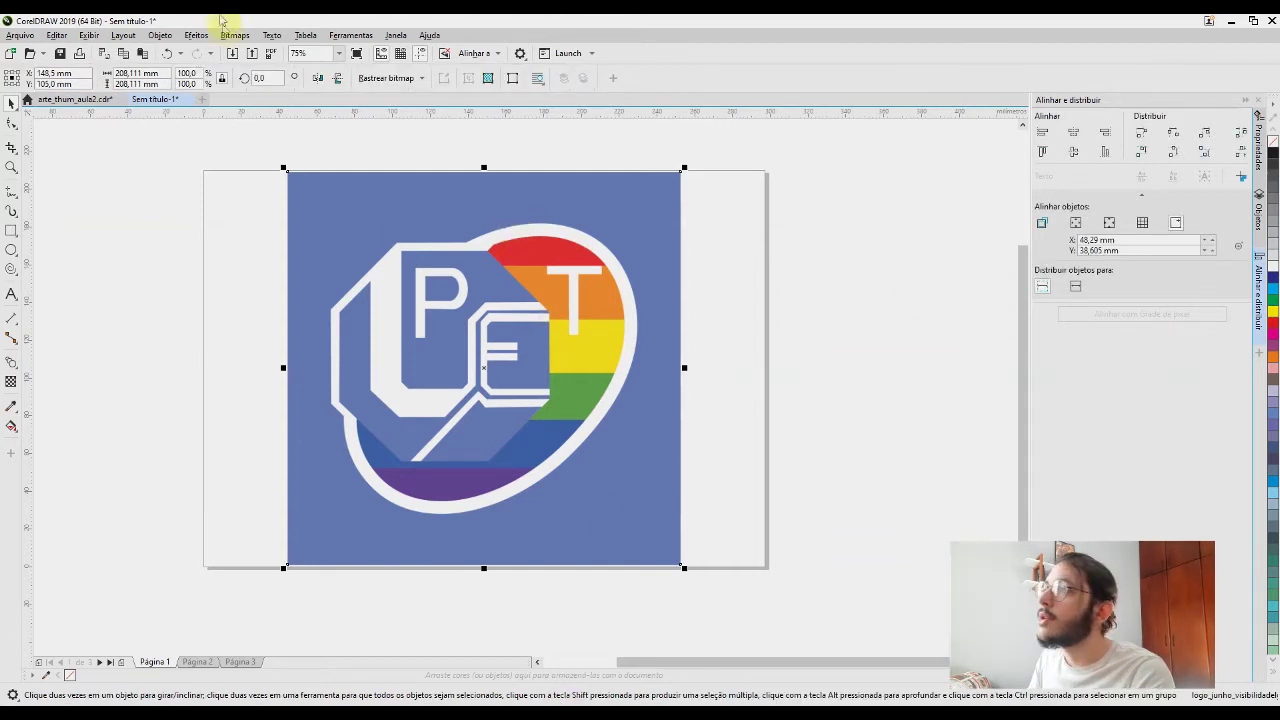
left_click(233, 36)
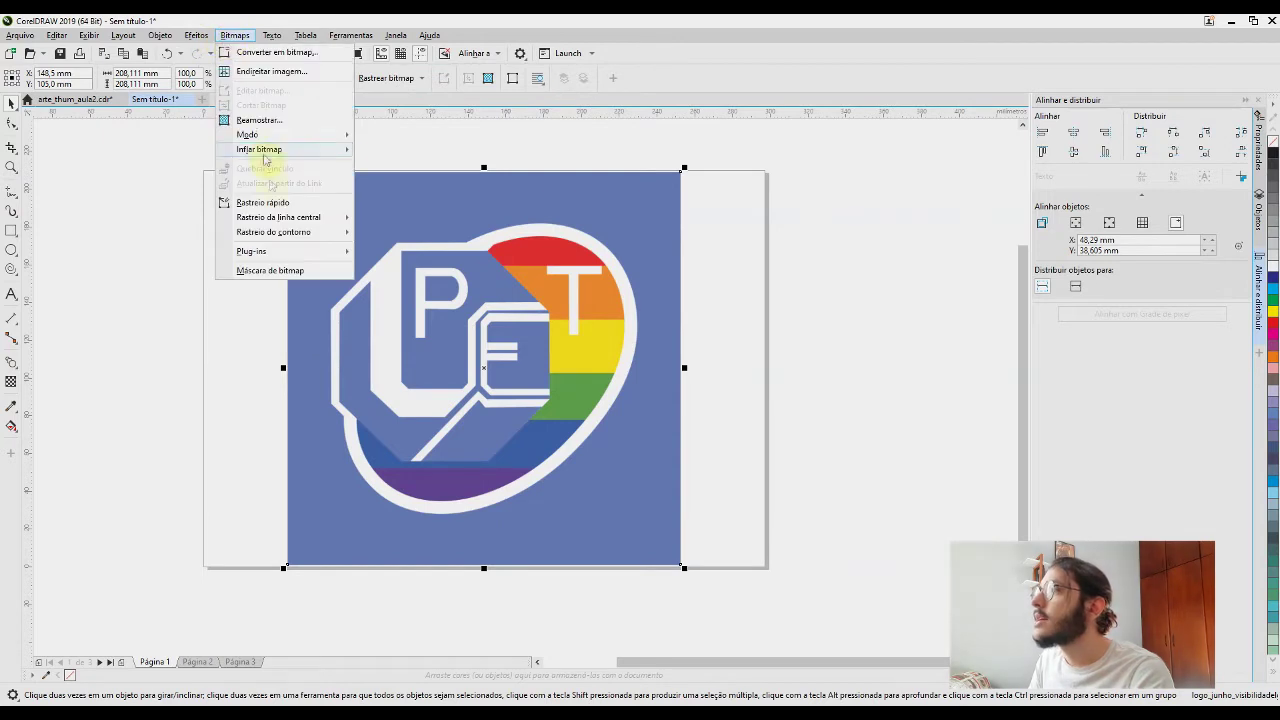
mouse_move(334, 231)
left_click(422, 258)
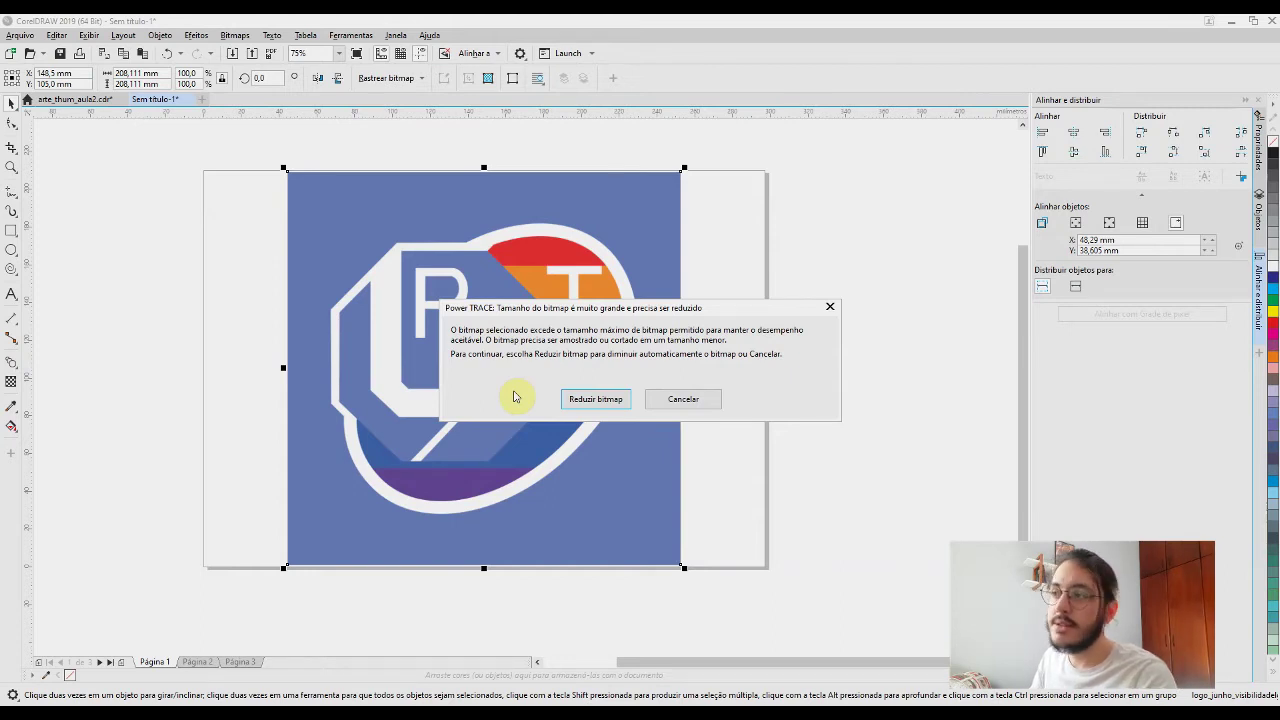
left_click(604, 402)
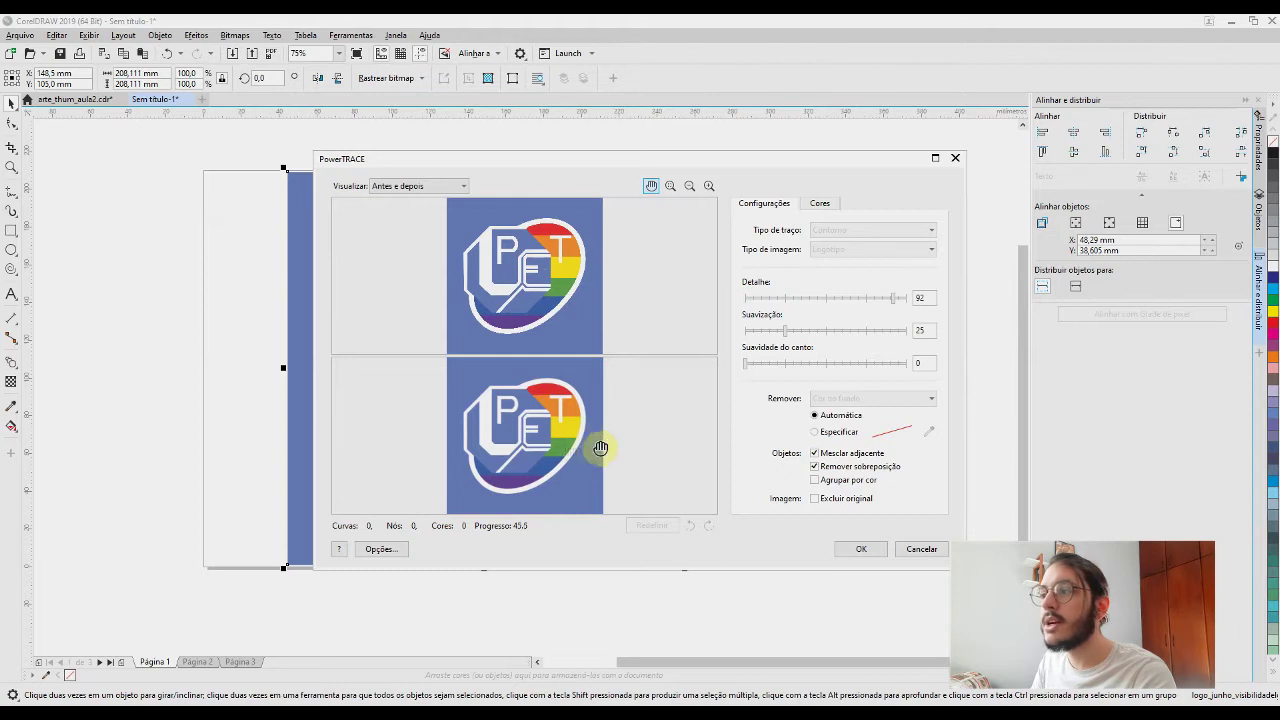
Compare the letter E's corners before and after tracing and accept the trace with the original image kept
scroll(557, 400, "up", 4)
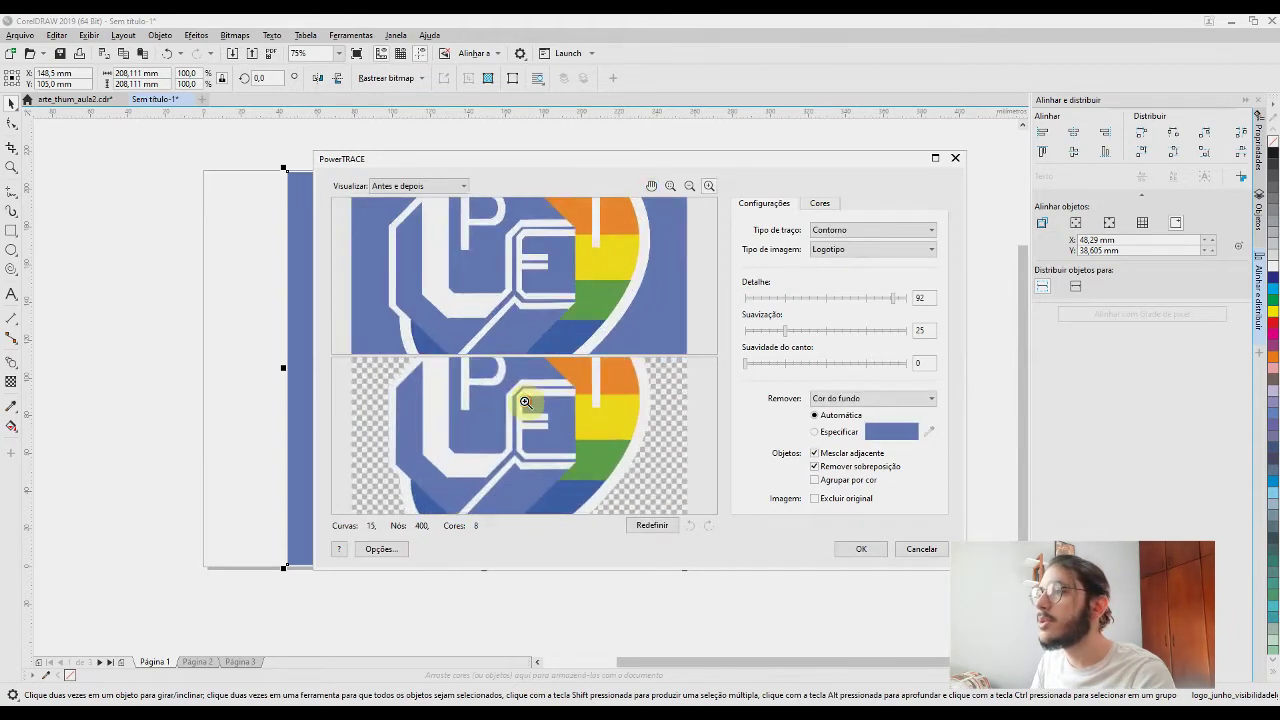
scroll(539, 398, "up", 5)
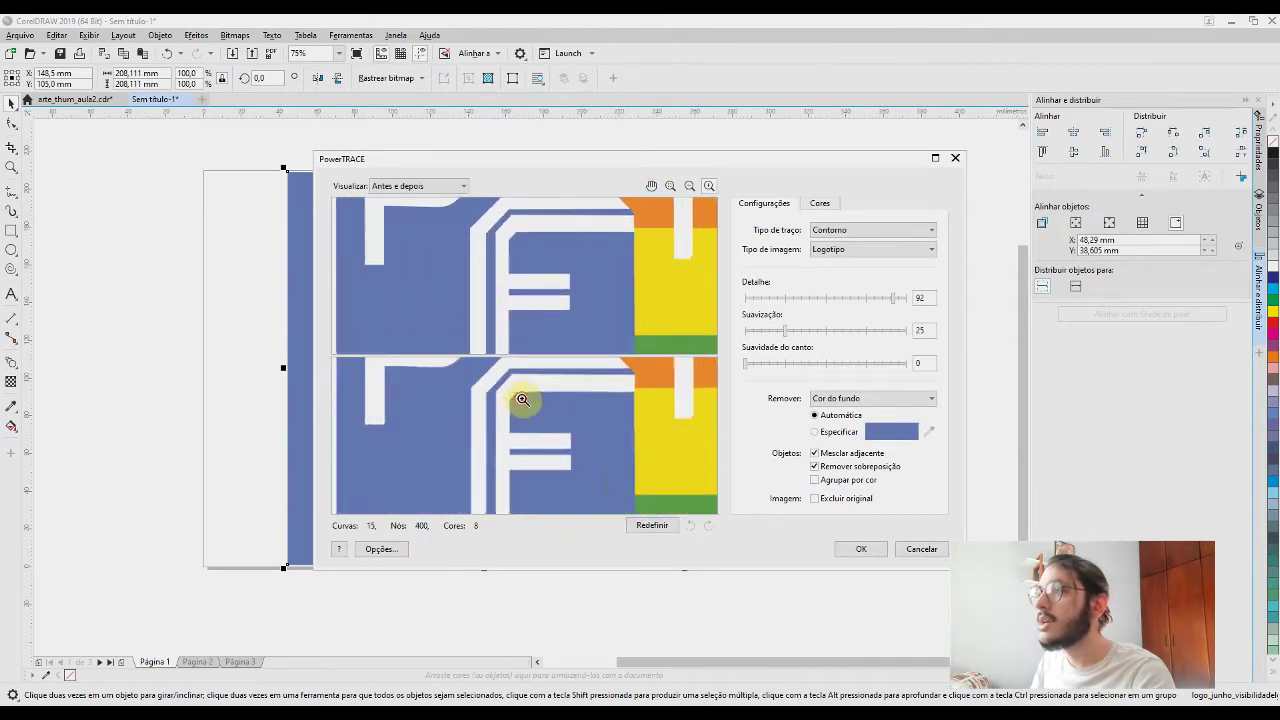
scroll(505, 395, "up", 4)
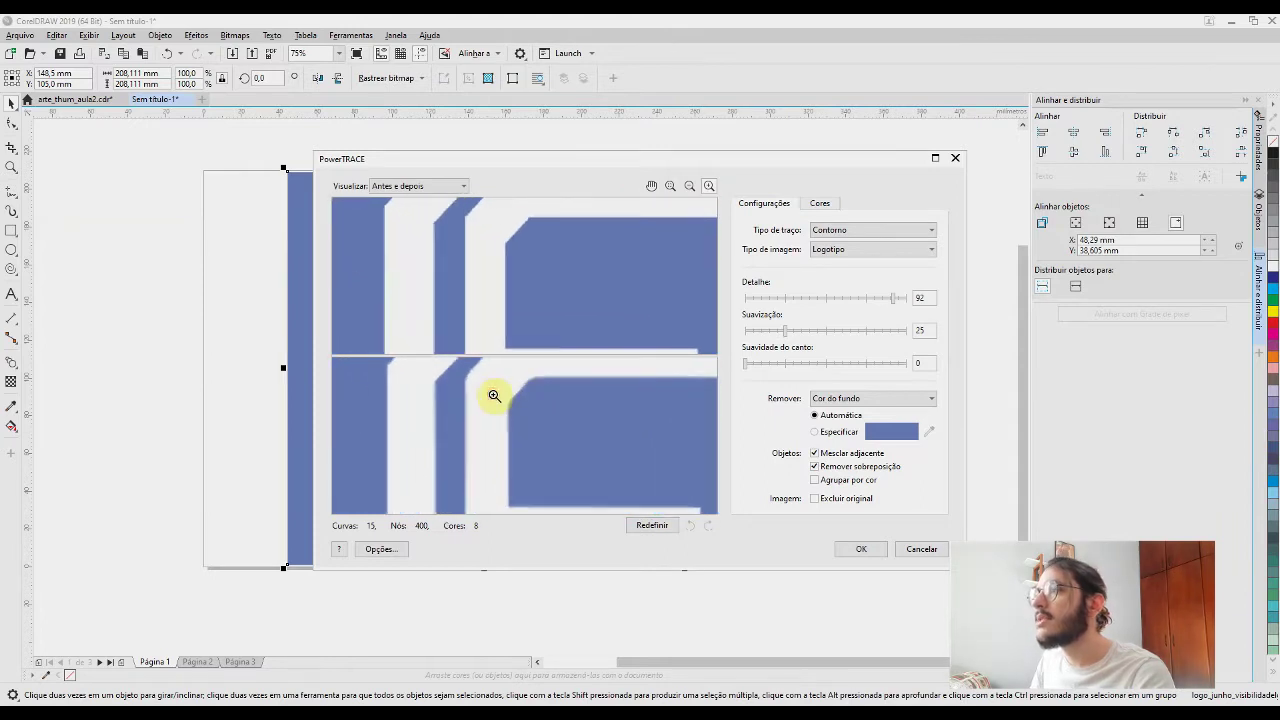
scroll(493, 395, "up", 2)
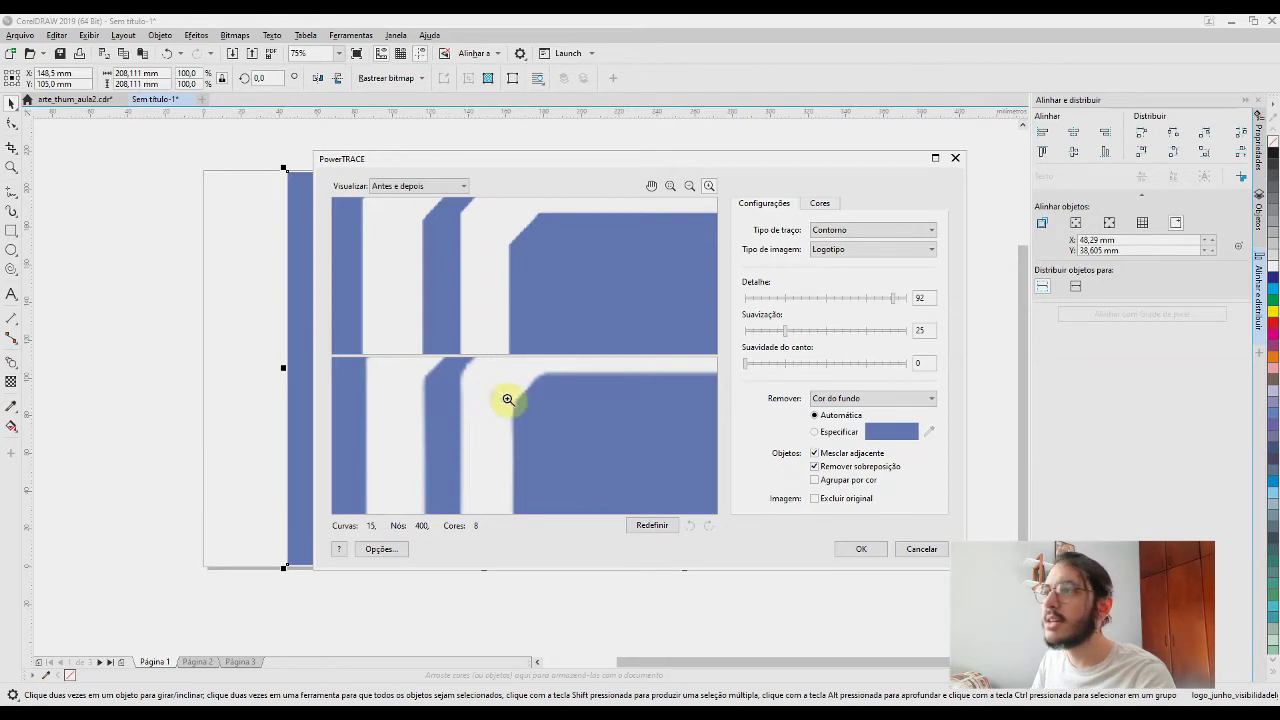
left_click(651, 186)
left_click_drag(537, 374, 560, 449)
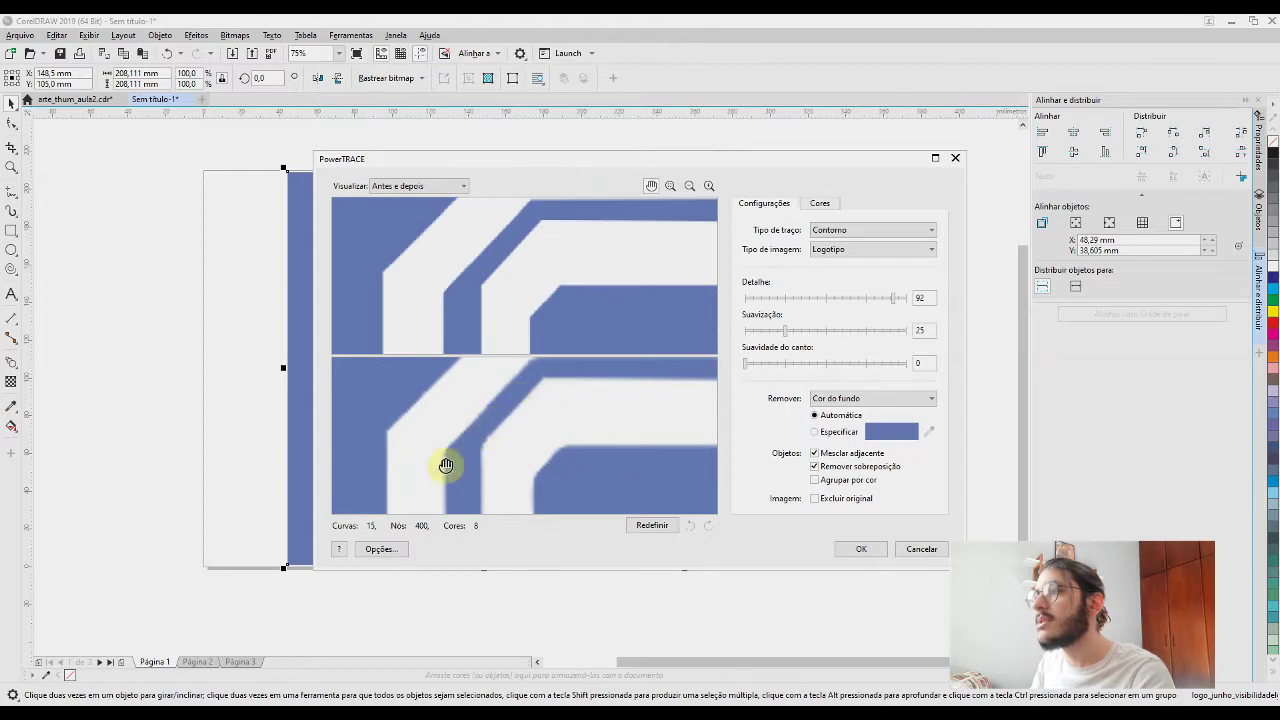
left_click_drag(469, 486, 494, 452)
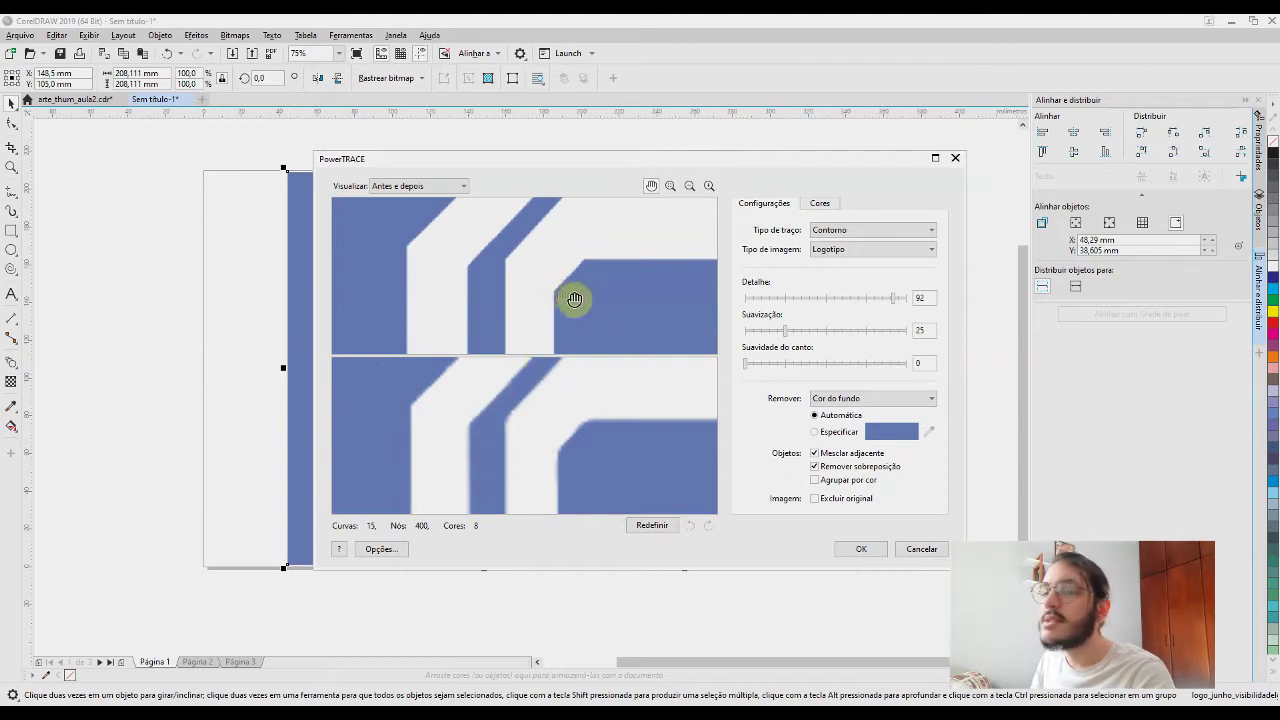
mouse_move(600, 466)
left_mouse_down()
mouse_move(592, 443)
mouse_move(587, 455)
left_mouse_up()
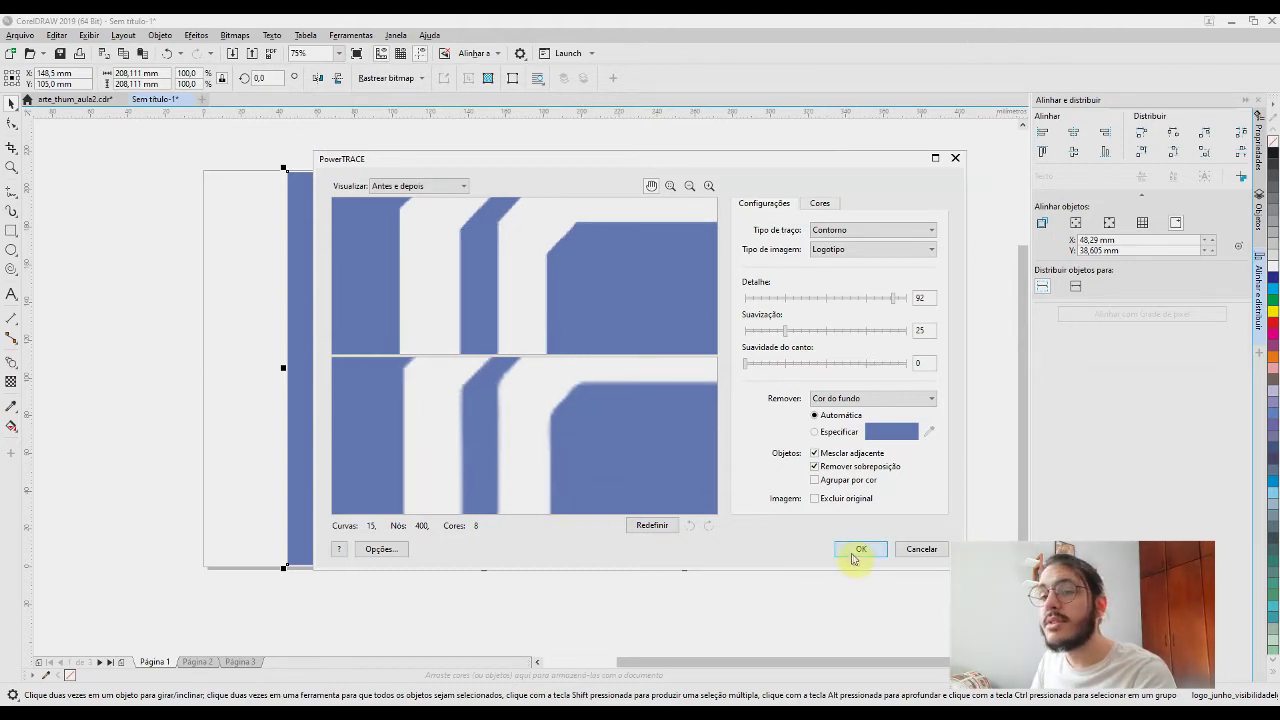
left_click(860, 550)
left_click(745, 458)
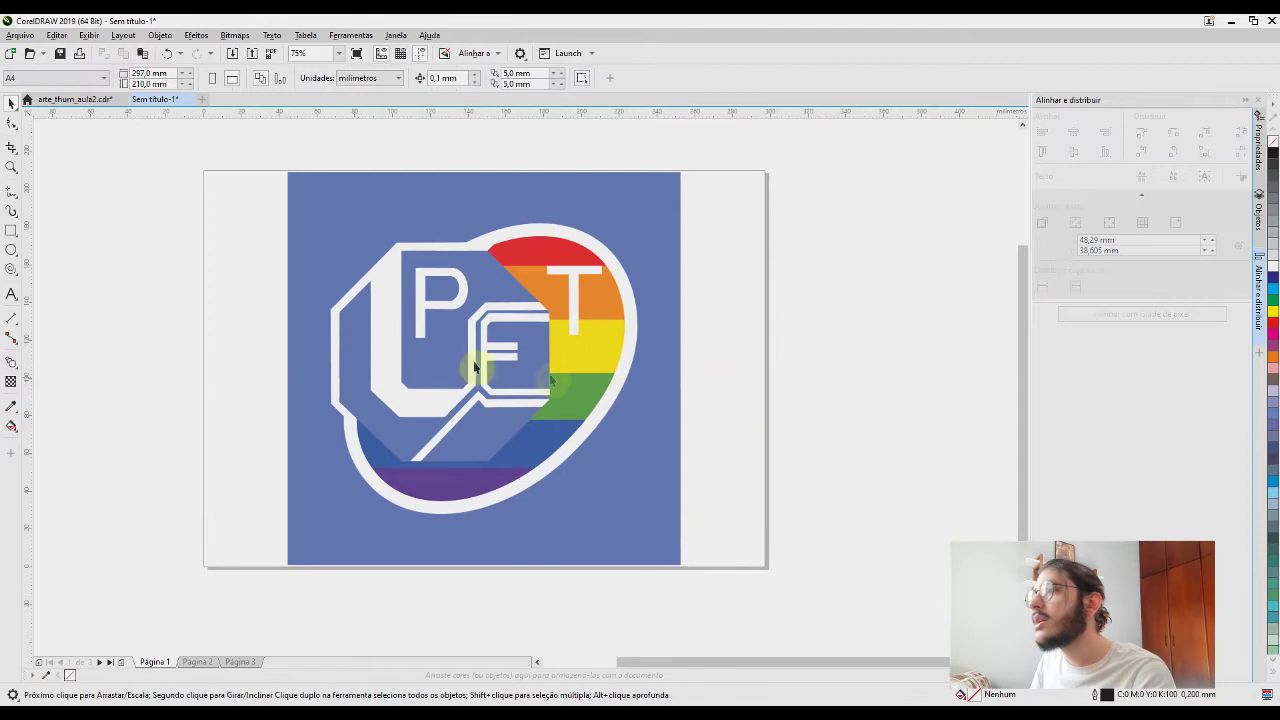
Examine the traced corners and edges around the letter E and the orange and yellow stripes
left_click(11, 167)
left_click_drag(460, 294, 514, 352)
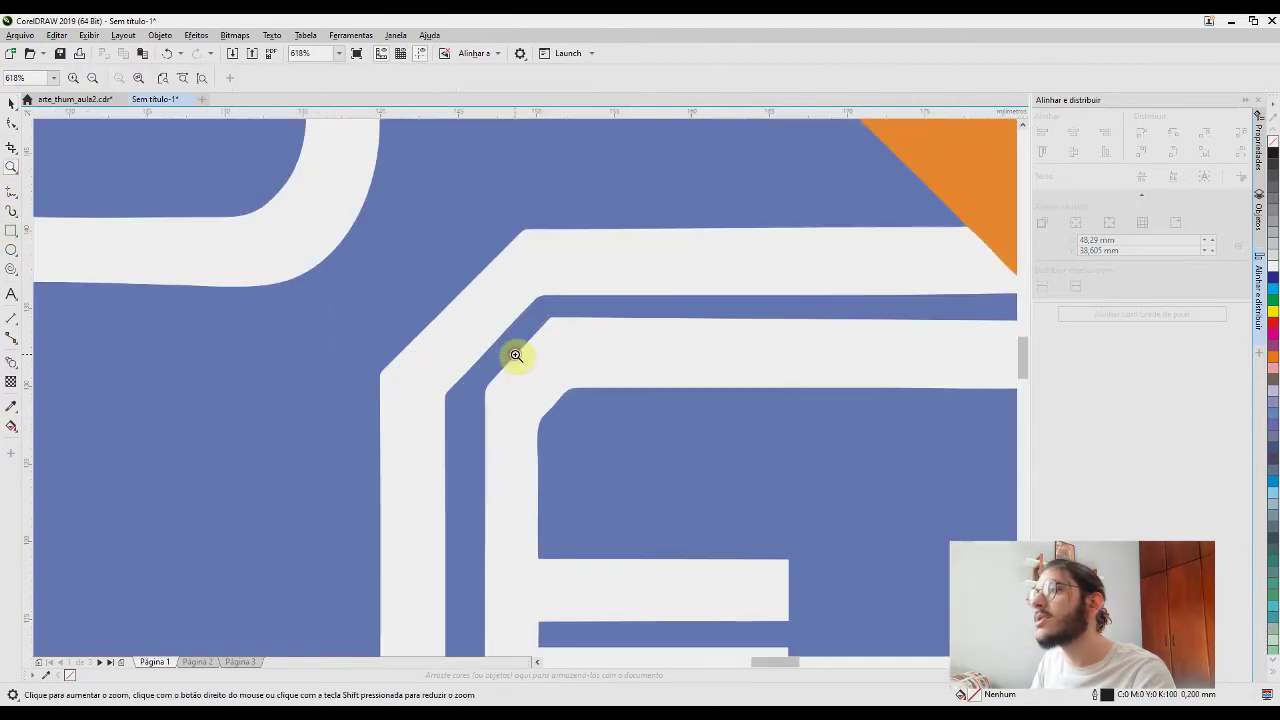
left_click_drag(428, 332, 585, 448)
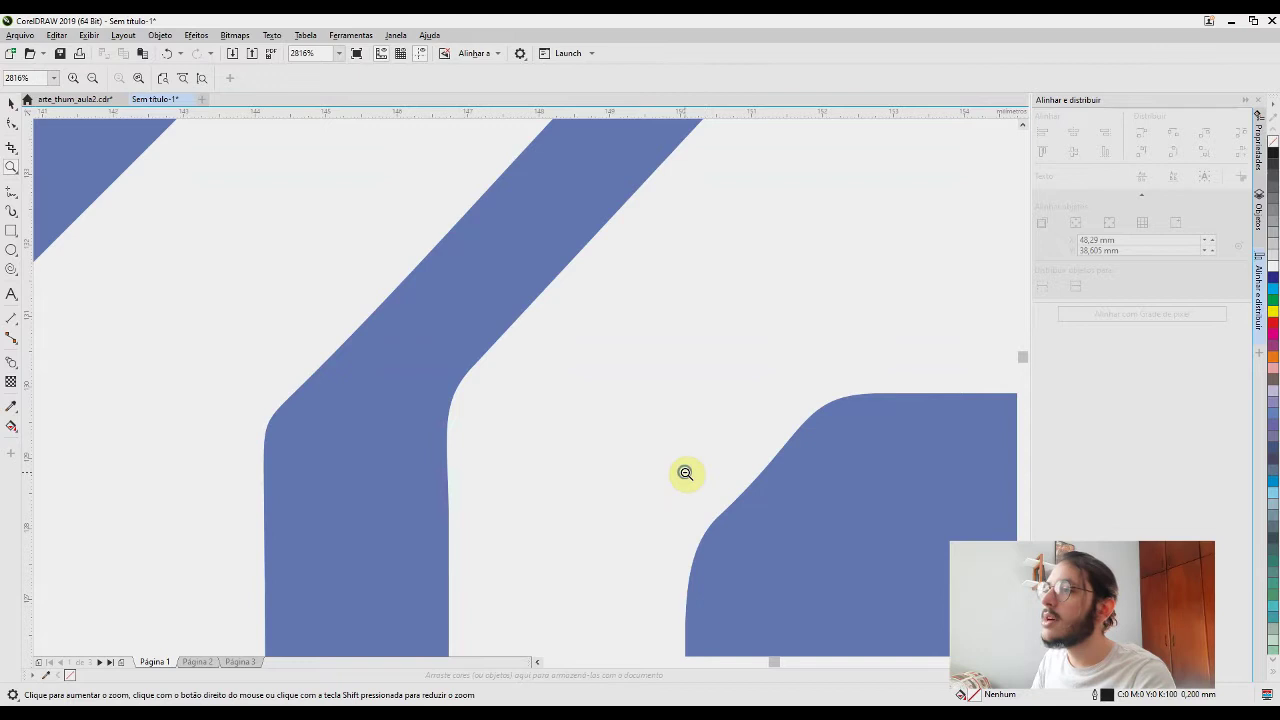
scroll(686, 478, "down", 1)
scroll(686, 486, "down", 1)
scroll(603, 297, "down", 1)
scroll(603, 297, "up", 1)
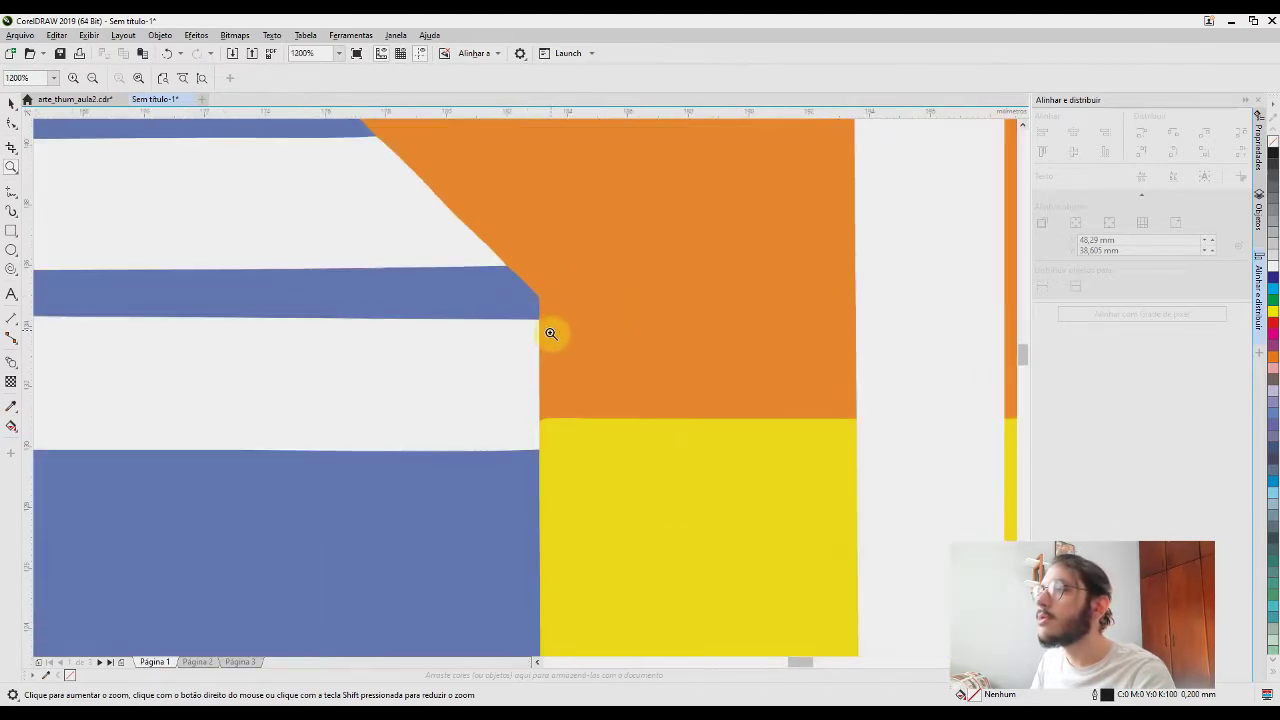
scroll(551, 334, "up", 1)
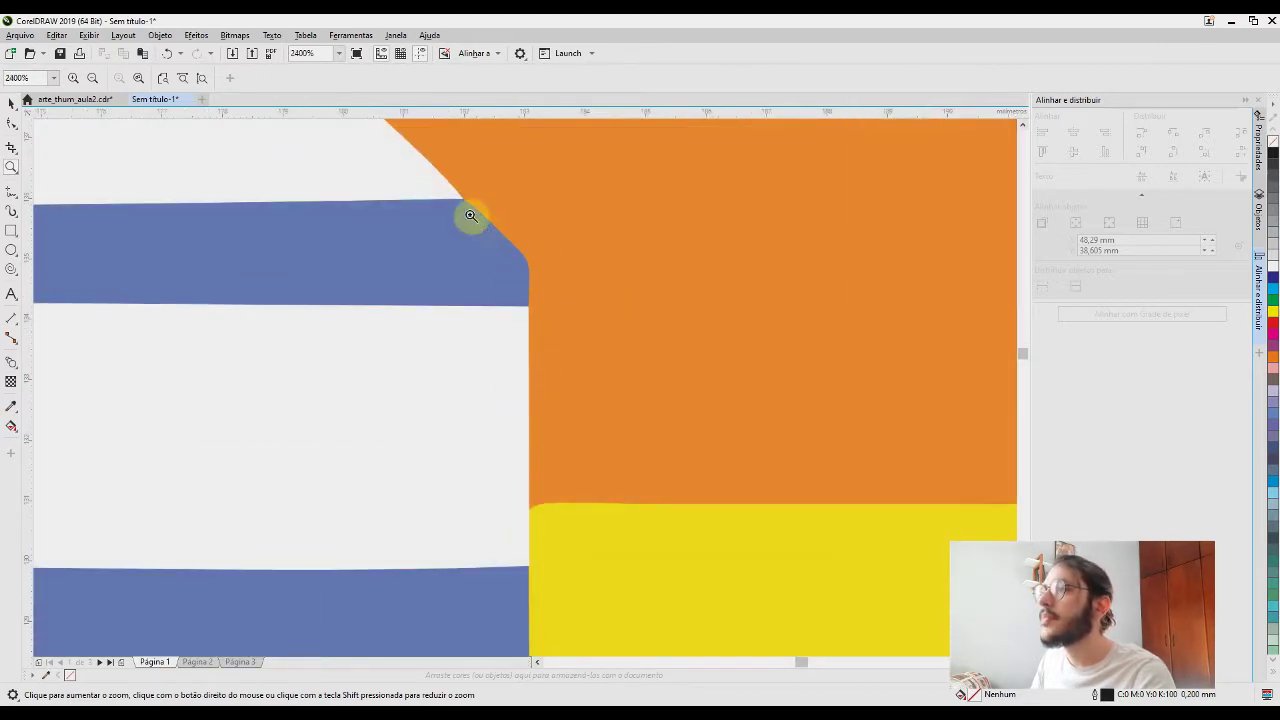
scroll(477, 226, "down", 1)
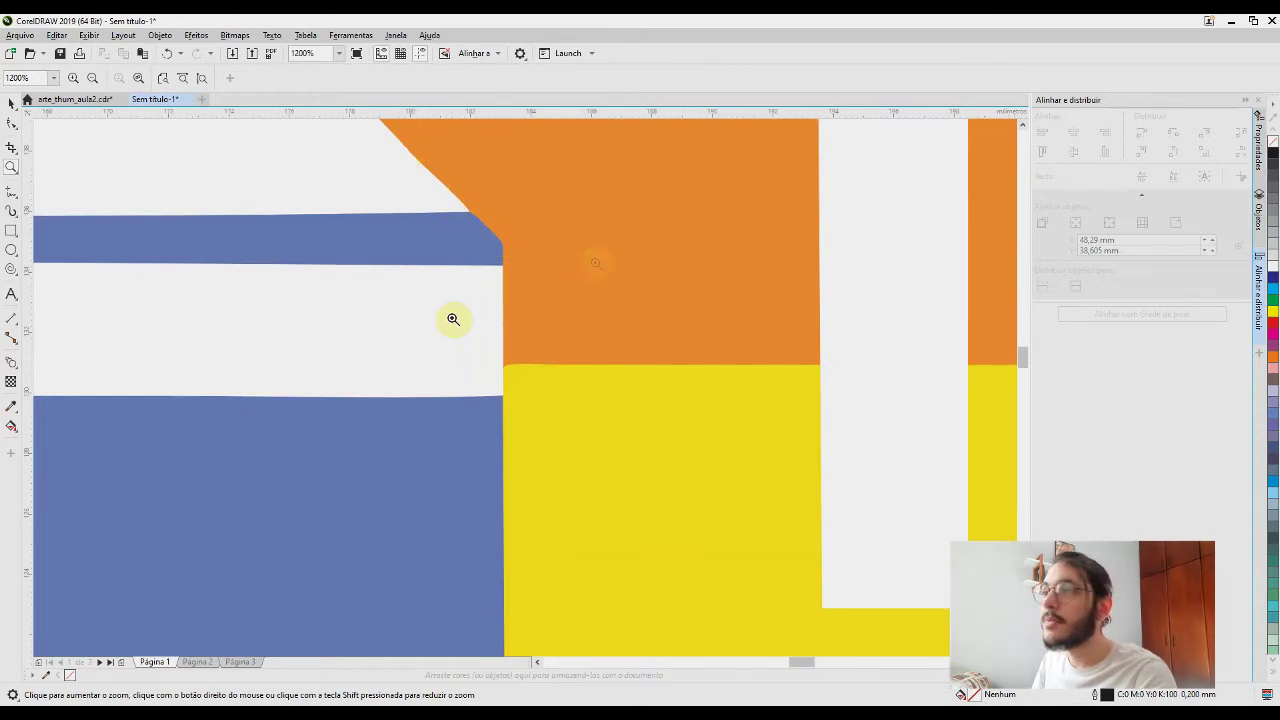
scroll(451, 325, "down", 2)
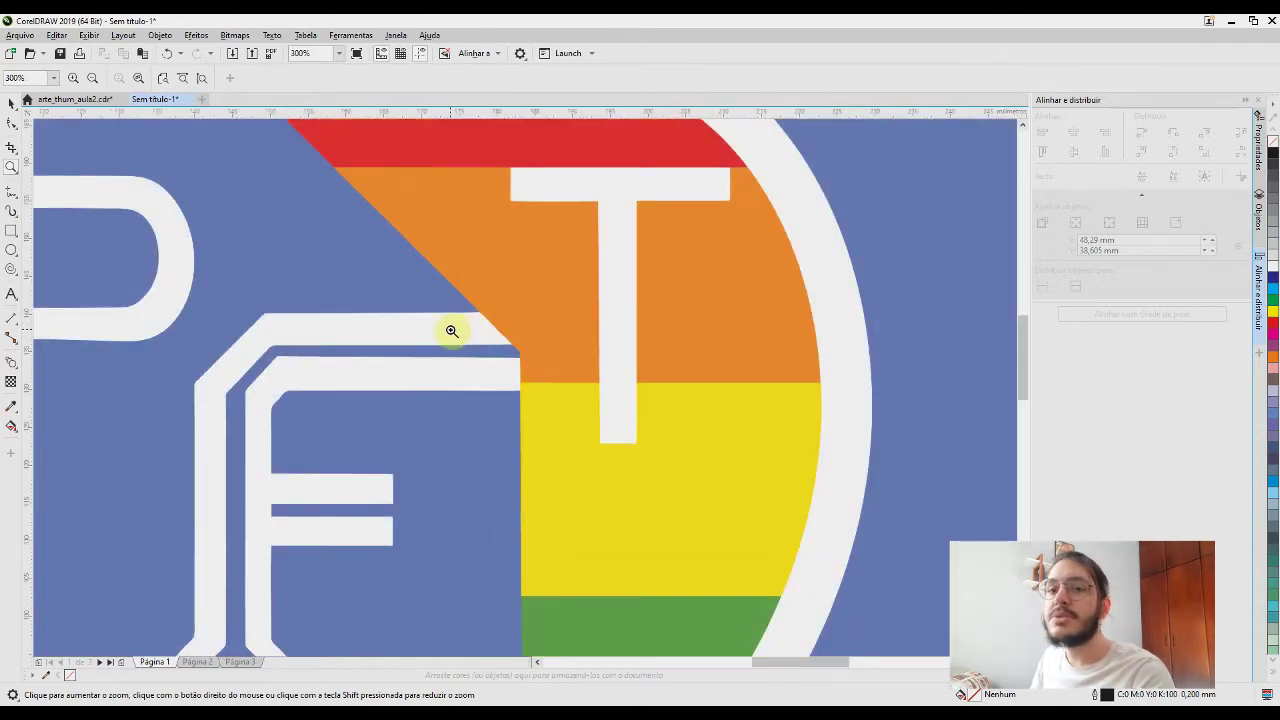
scroll(437, 363, "down", 2)
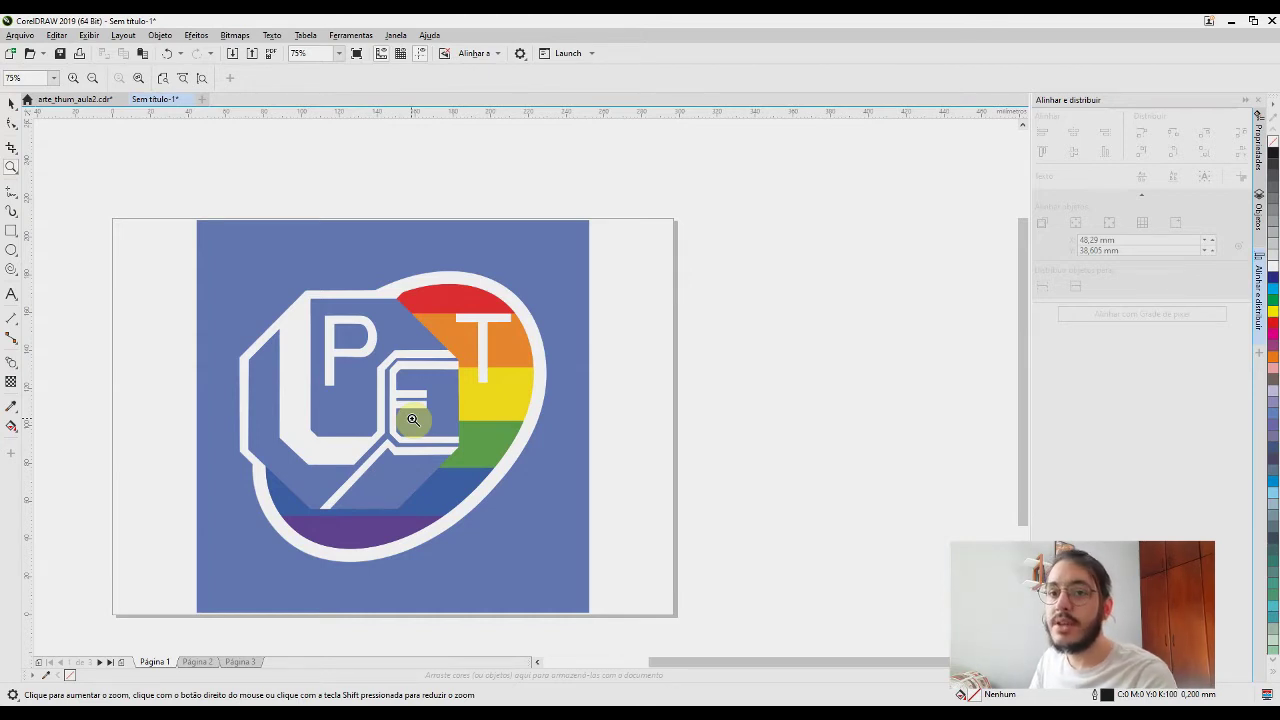
key("space")
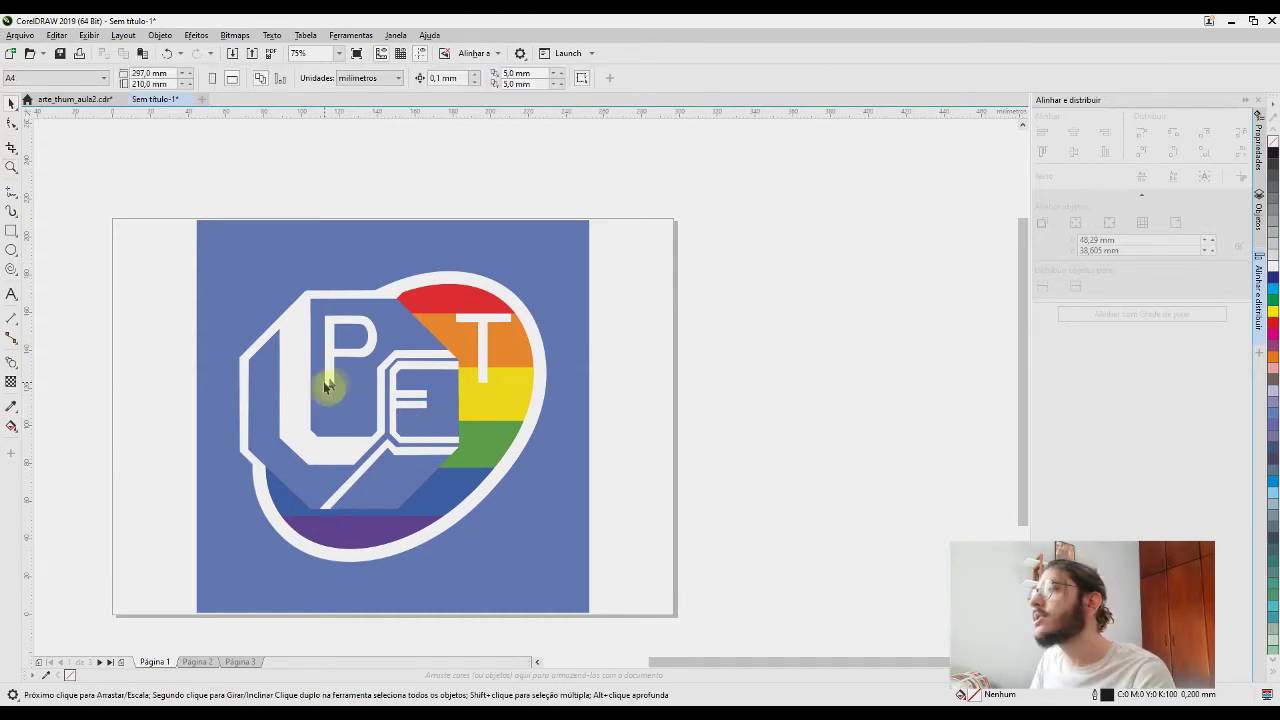
Inspect the traced logo's lower outline and its group of objects lying over the blue background
left_click_drag(702, 662, 664, 664)
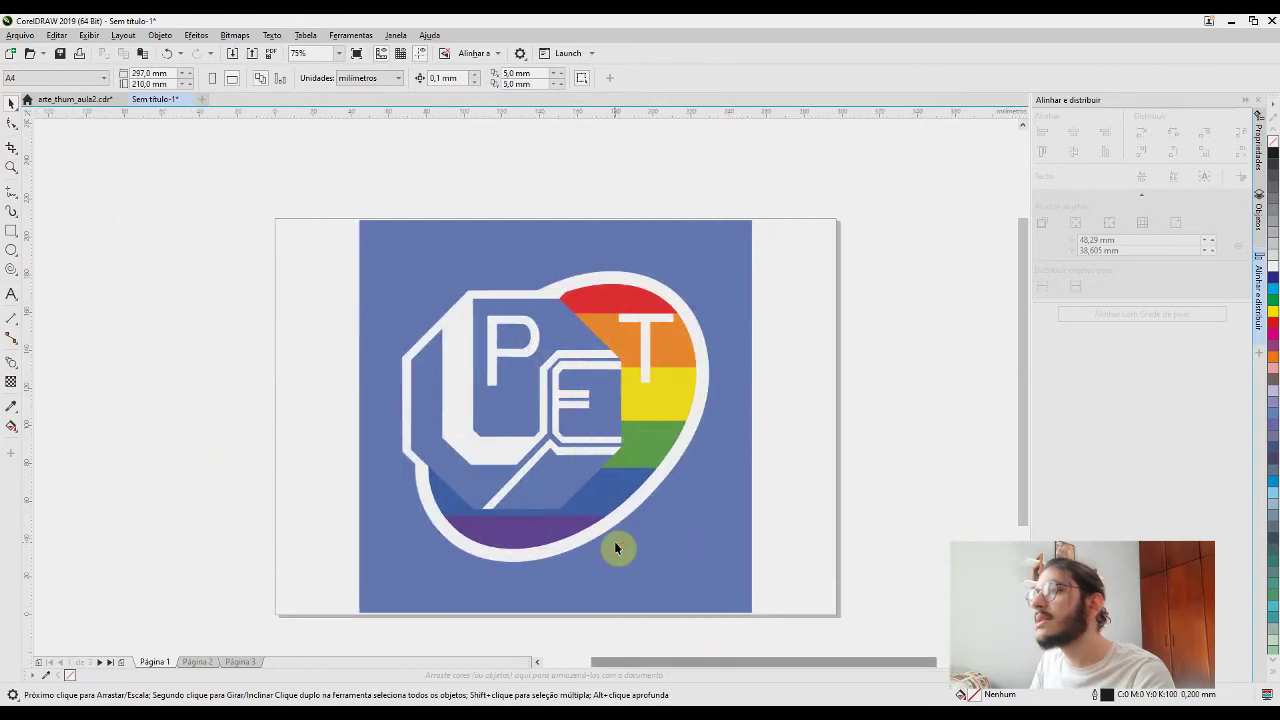
scroll(614, 543, "up", 2)
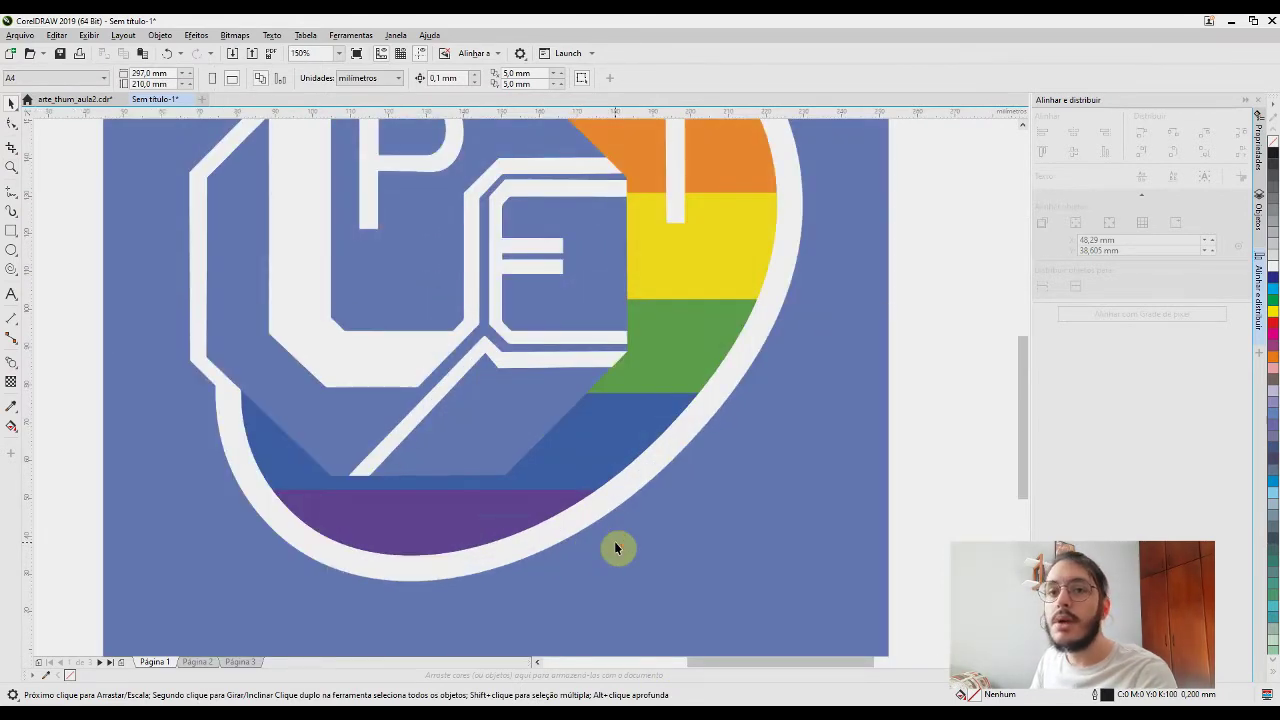
scroll(615, 547, "down", 2)
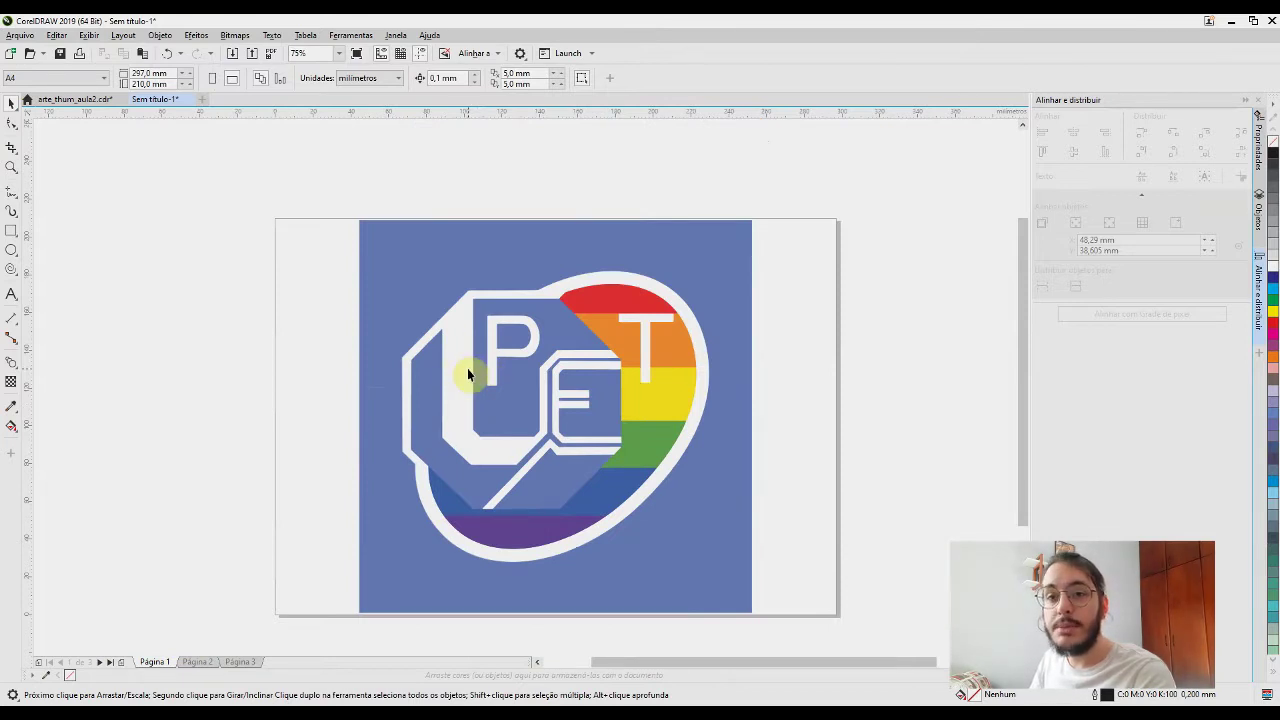
left_click(731, 392)
left_click(624, 445)
scroll(573, 384, "down", 1)
scroll(573, 384, "up", 1)
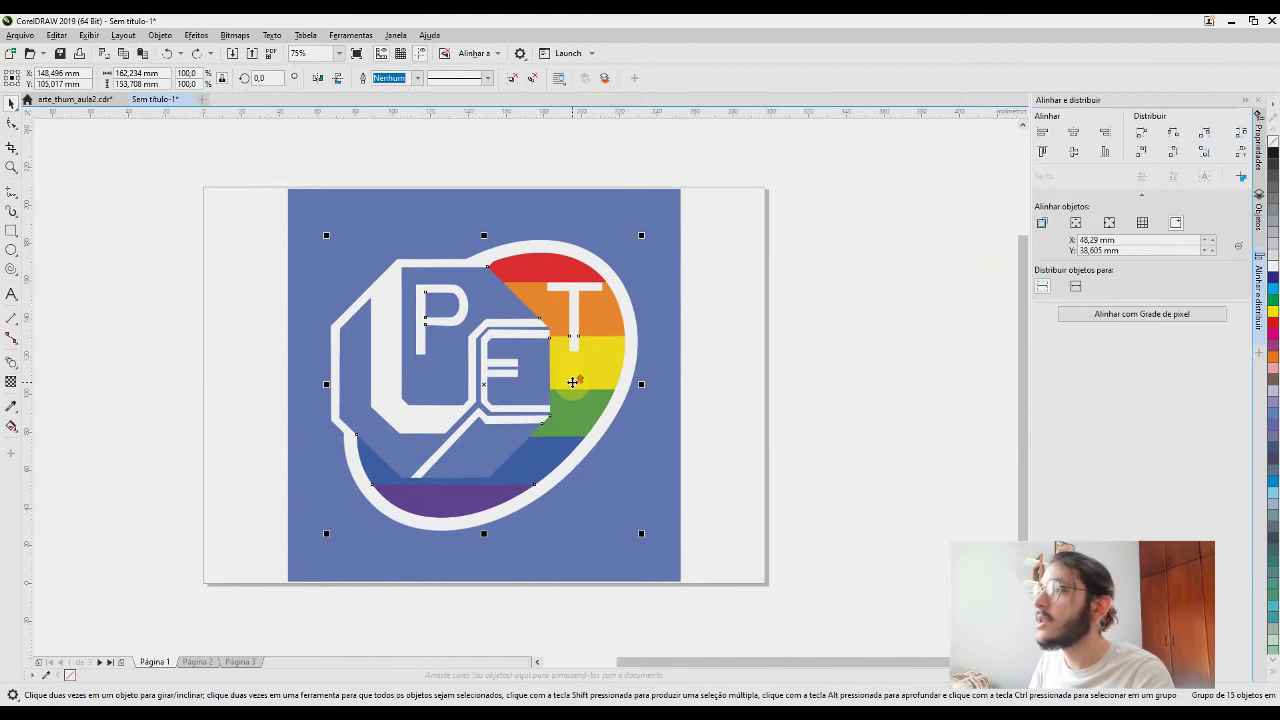
key("Escape")
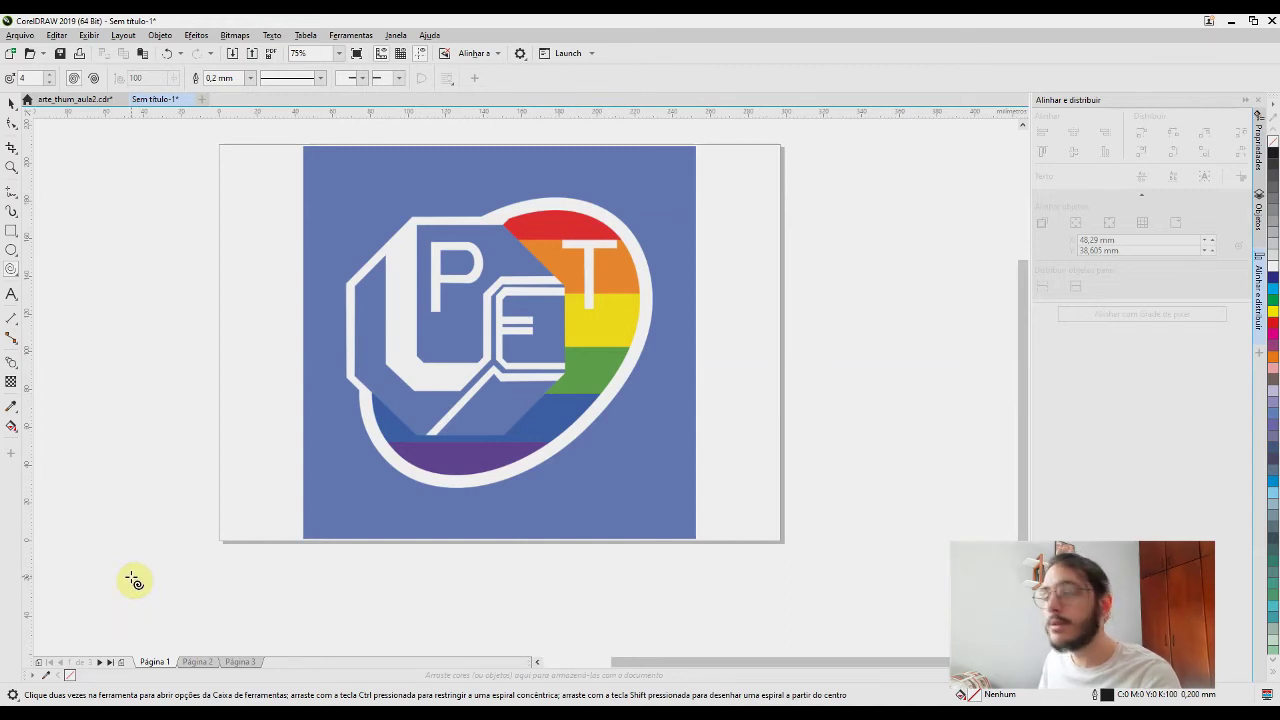
Draw a five-sided polygon about 114 mm wide and 108 mm high and position it over the logo's octagonal emblem
left_click(8, 271)
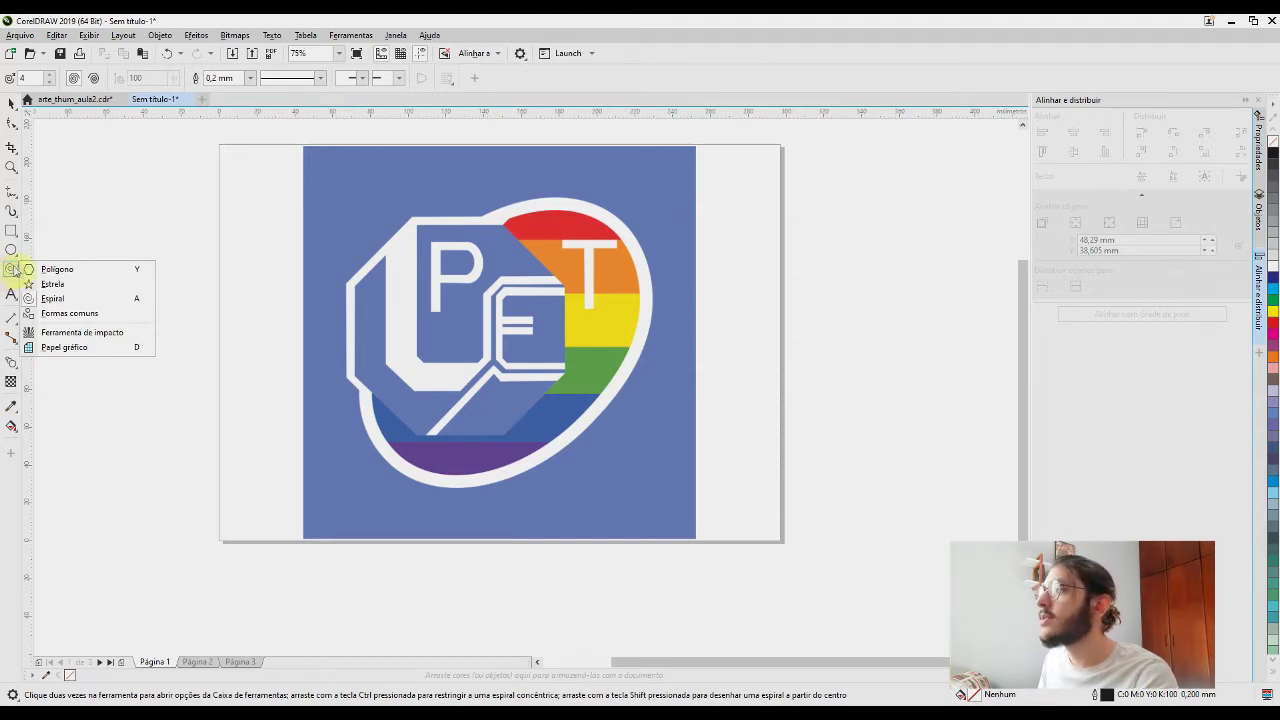
left_click(31, 270)
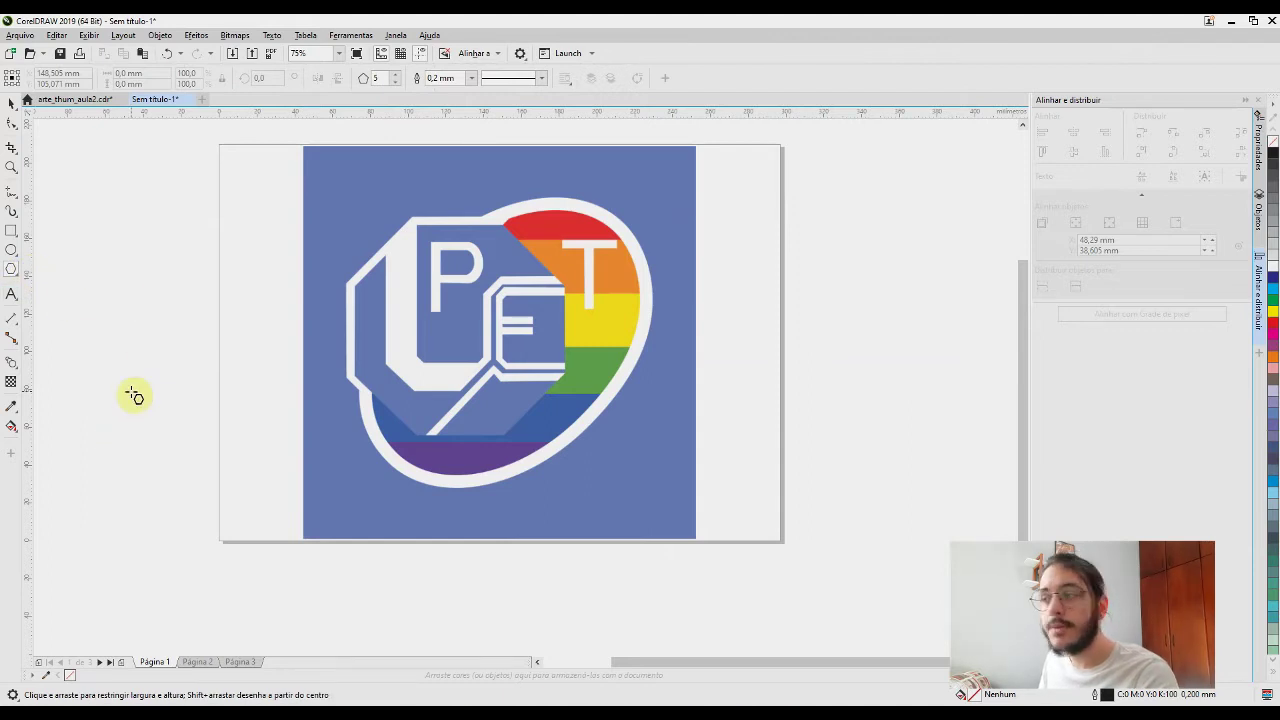
left_click_drag(354, 229, 577, 437)
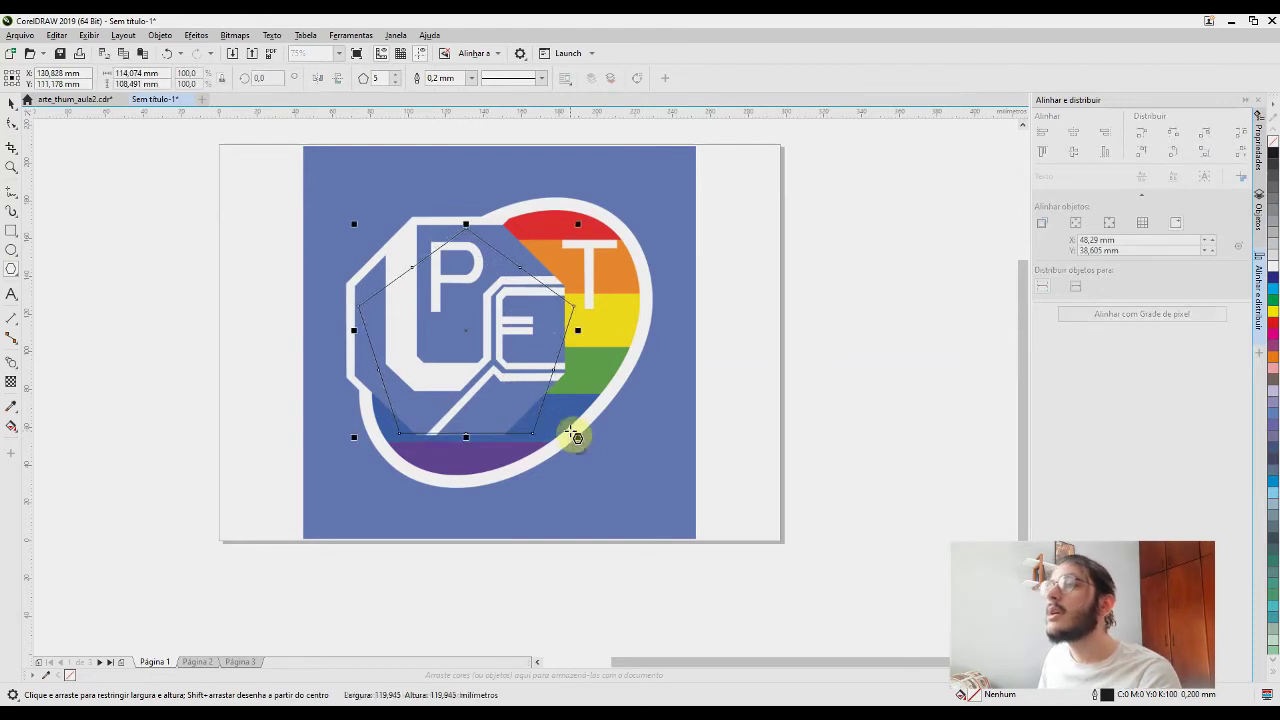
left_click(11, 103)
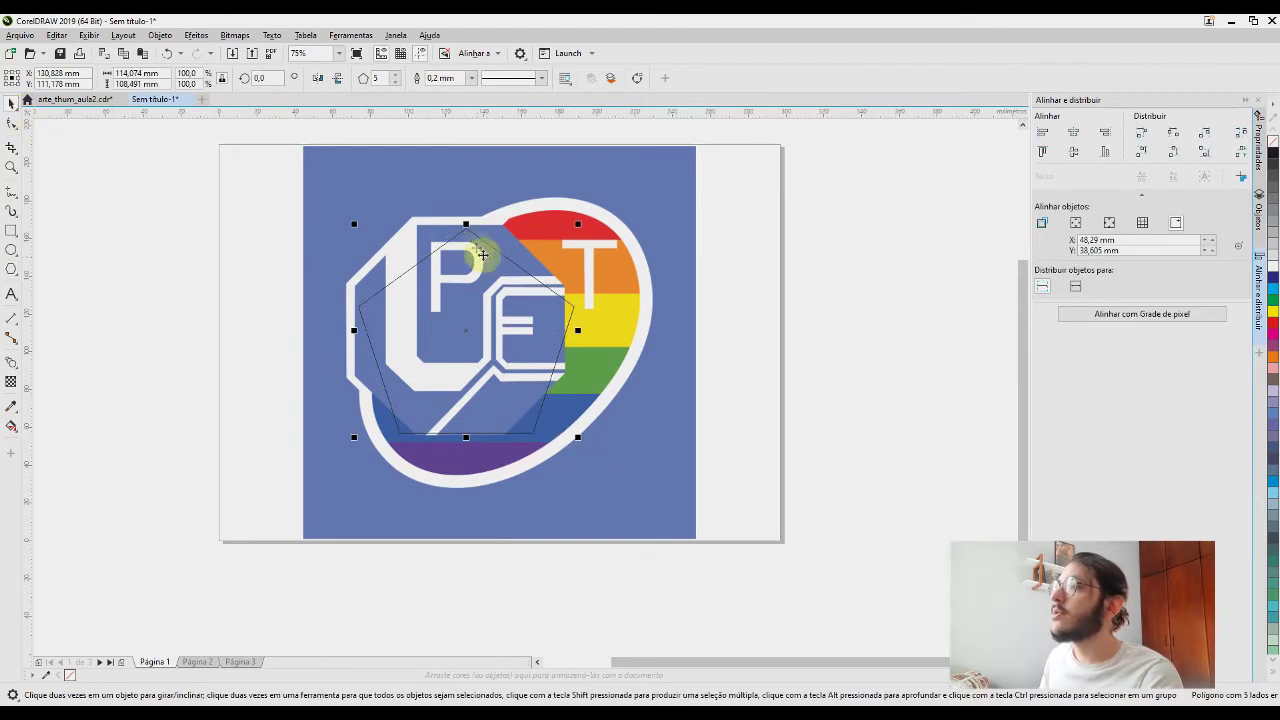
left_click_drag(466, 229, 453, 217)
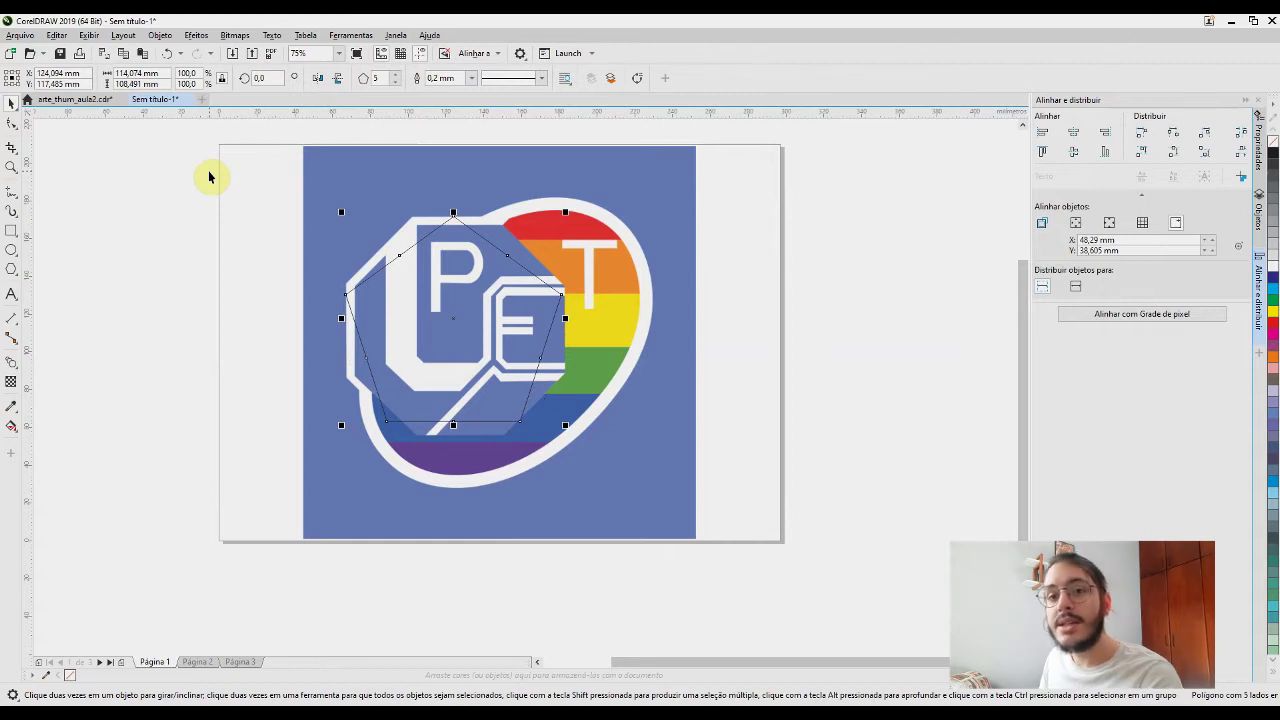
Set the polygon's number of sides to 8
left_click(383, 78)
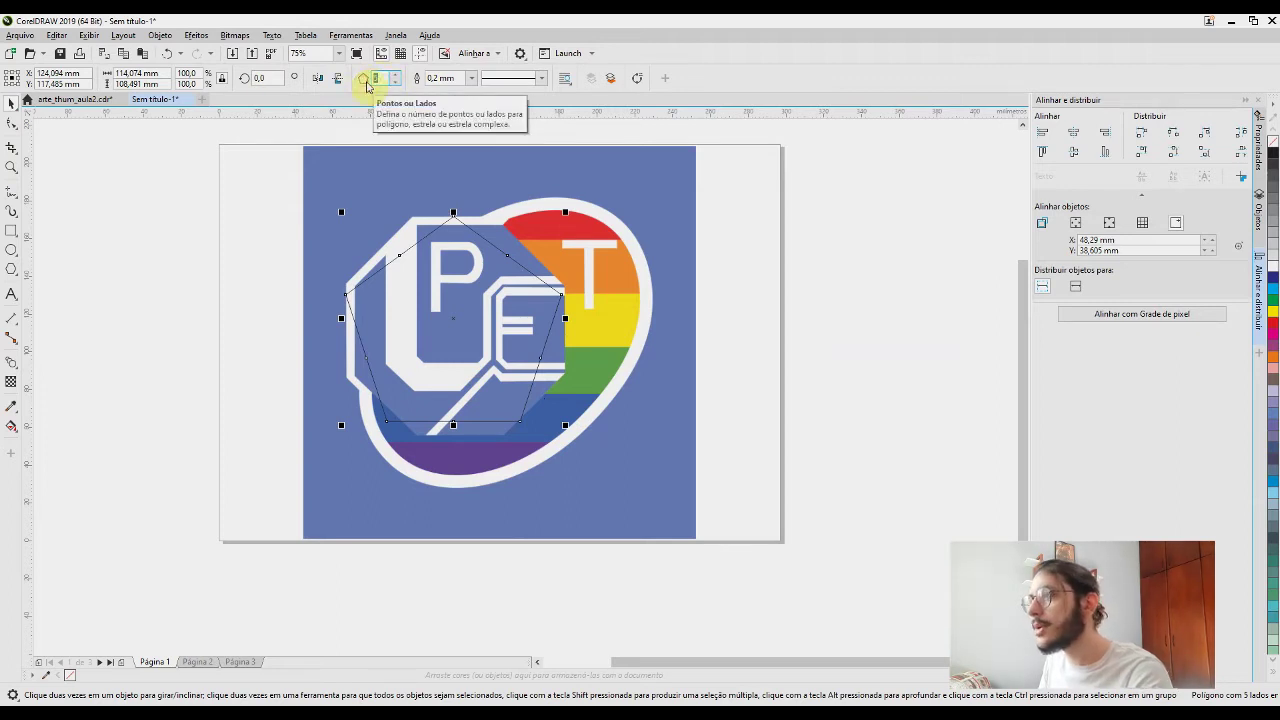
type("8")
key("Return")
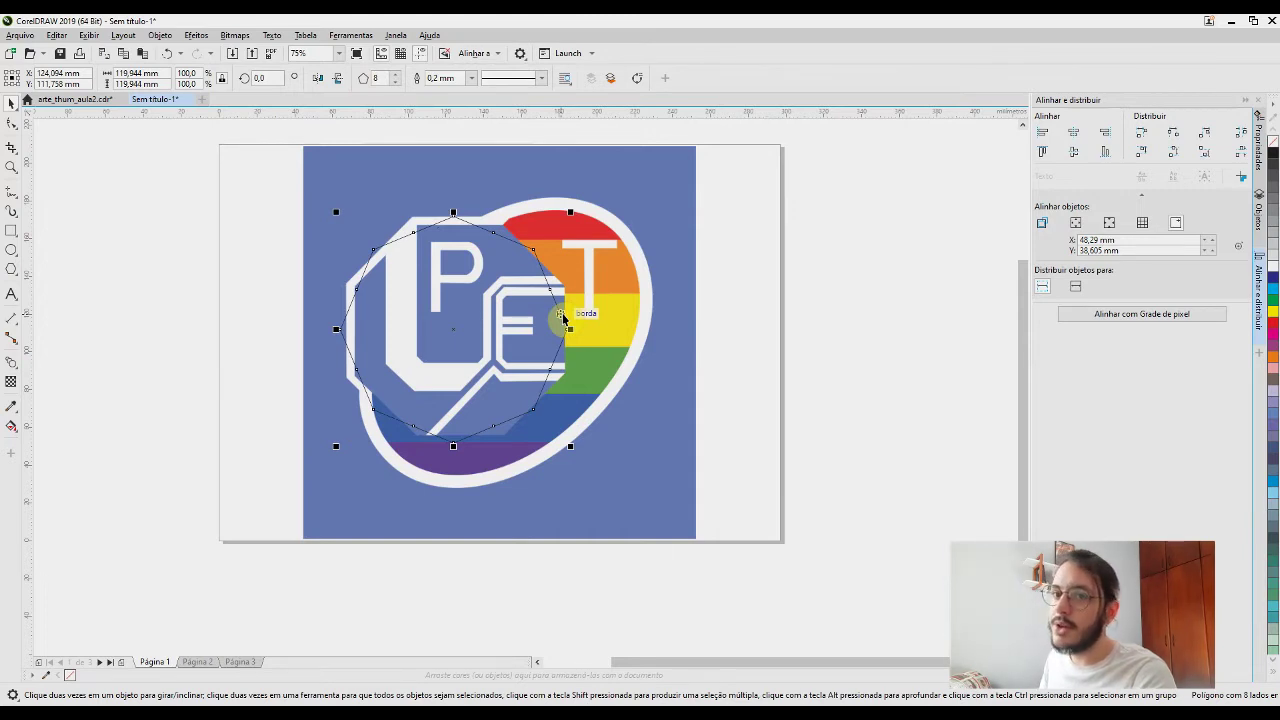
Rotate the octagon to about 337.84° and move it so its edges follow the logo's octagonal emblem
scroll(526, 264, "up", 1)
left_click_drag(525, 269, 606, 281)
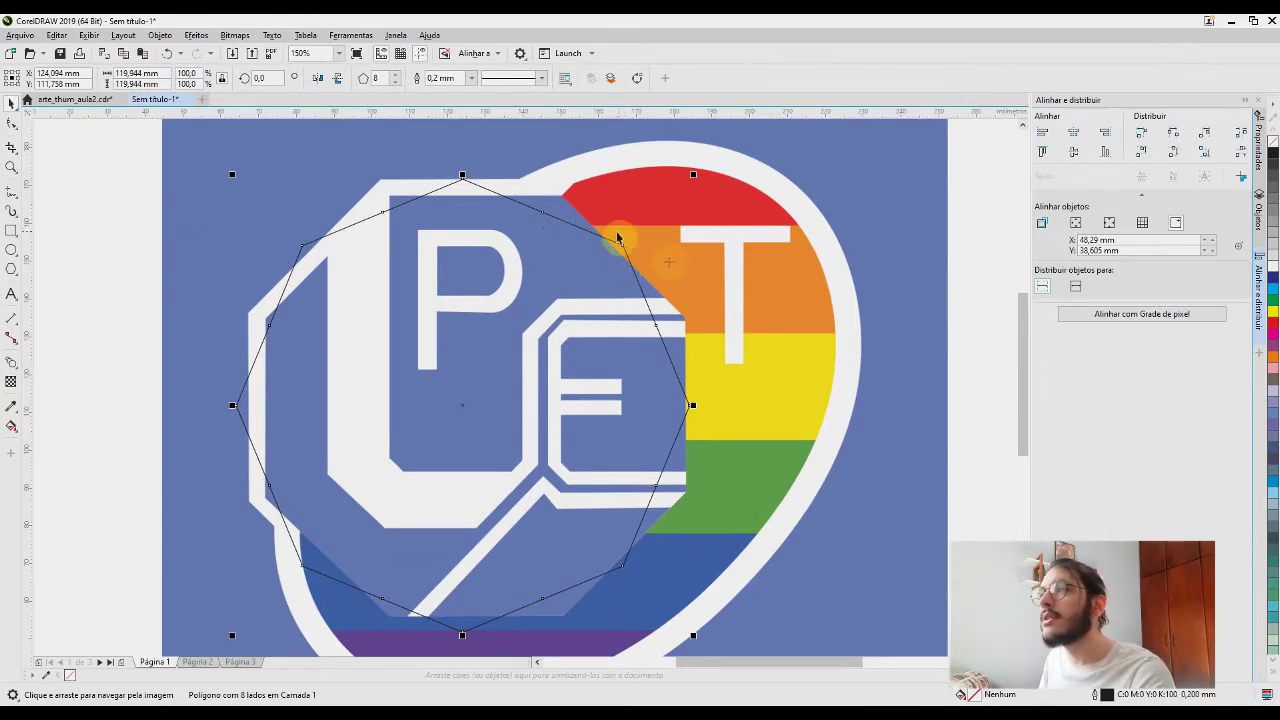
mouse_move(623, 251)
left_mouse_down()
mouse_move(554, 277)
mouse_move(671, 209)
mouse_move(604, 256)
mouse_move(628, 264)
left_mouse_up()
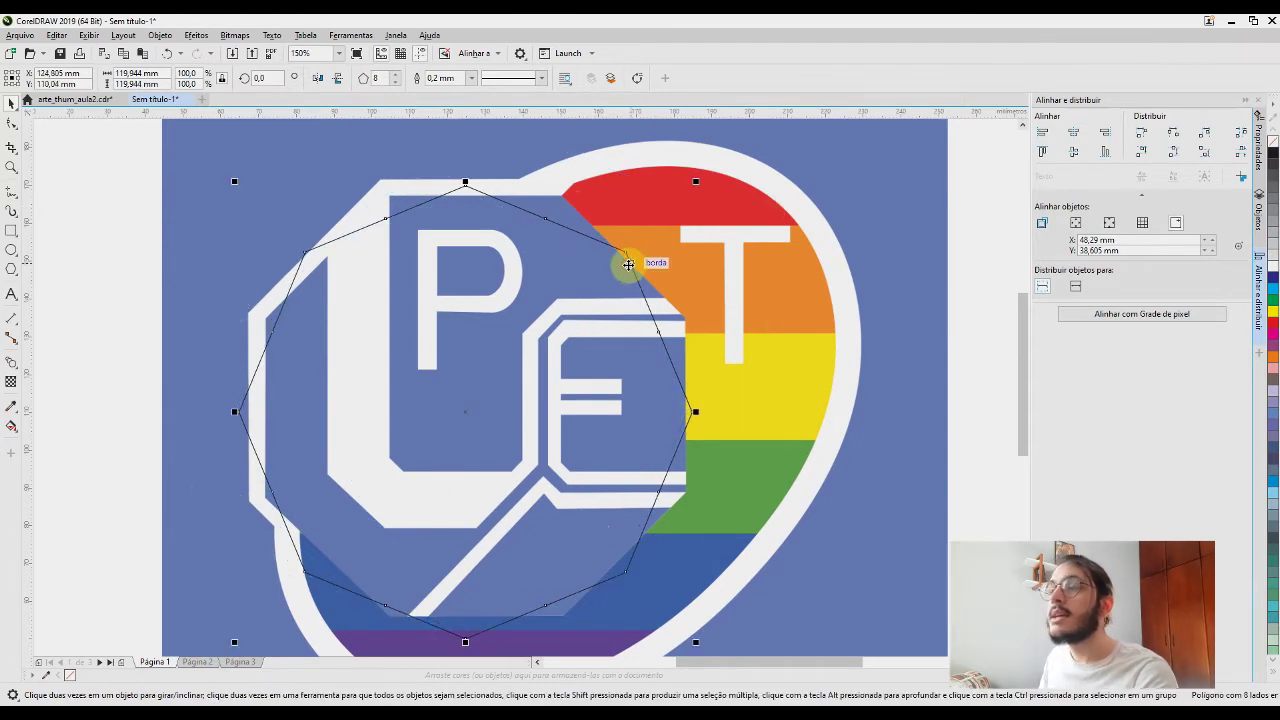
left_click(628, 264)
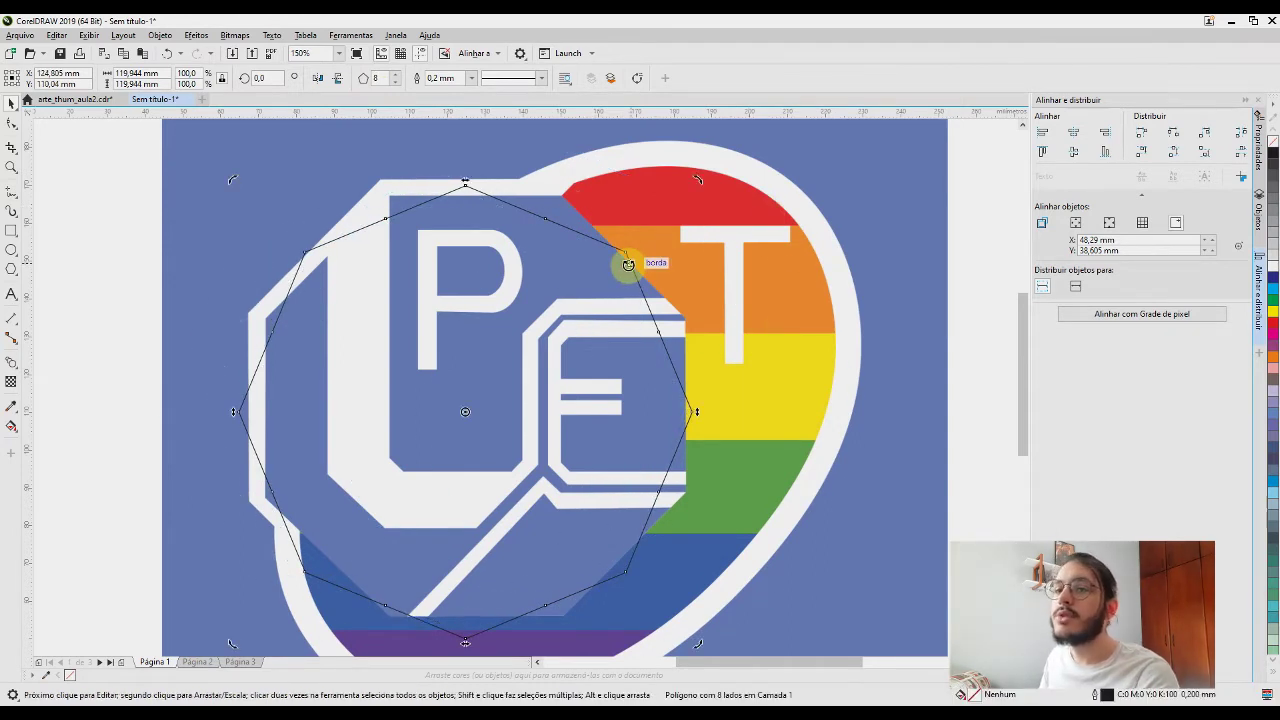
left_click_drag(628, 264, 625, 258)
left_click_drag(698, 173, 778, 274)
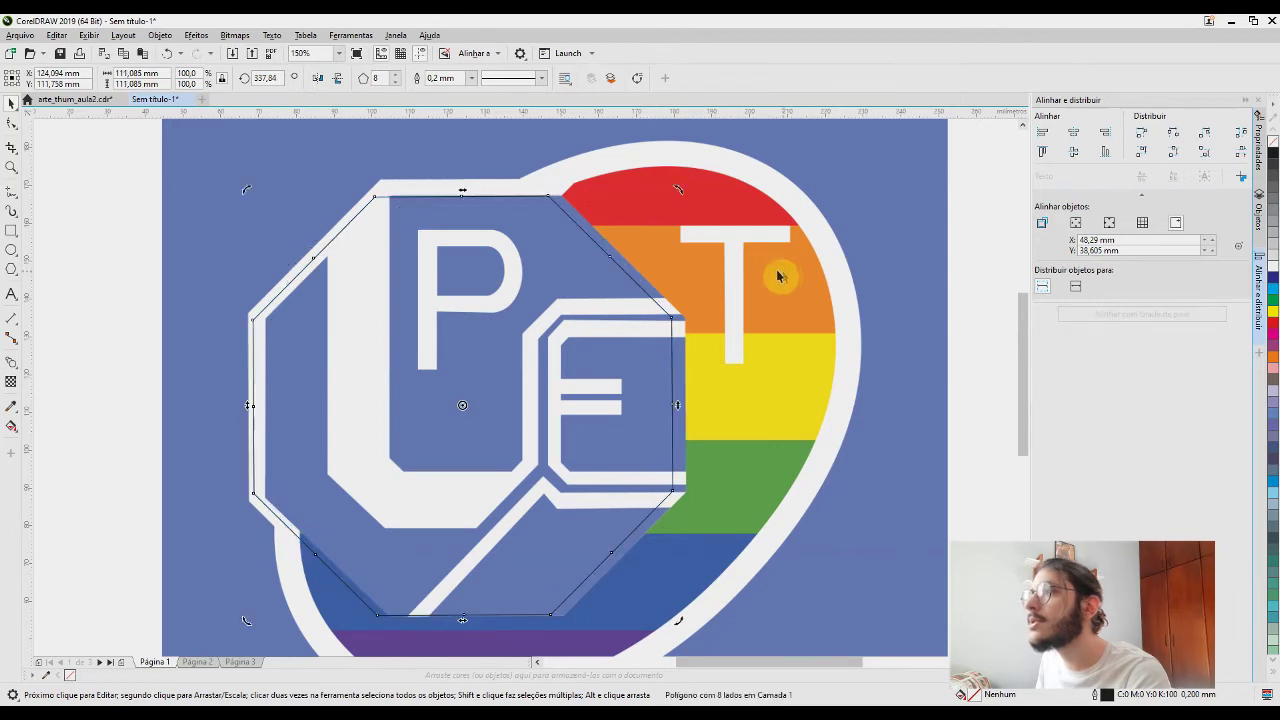
left_click_drag(618, 261, 622, 255)
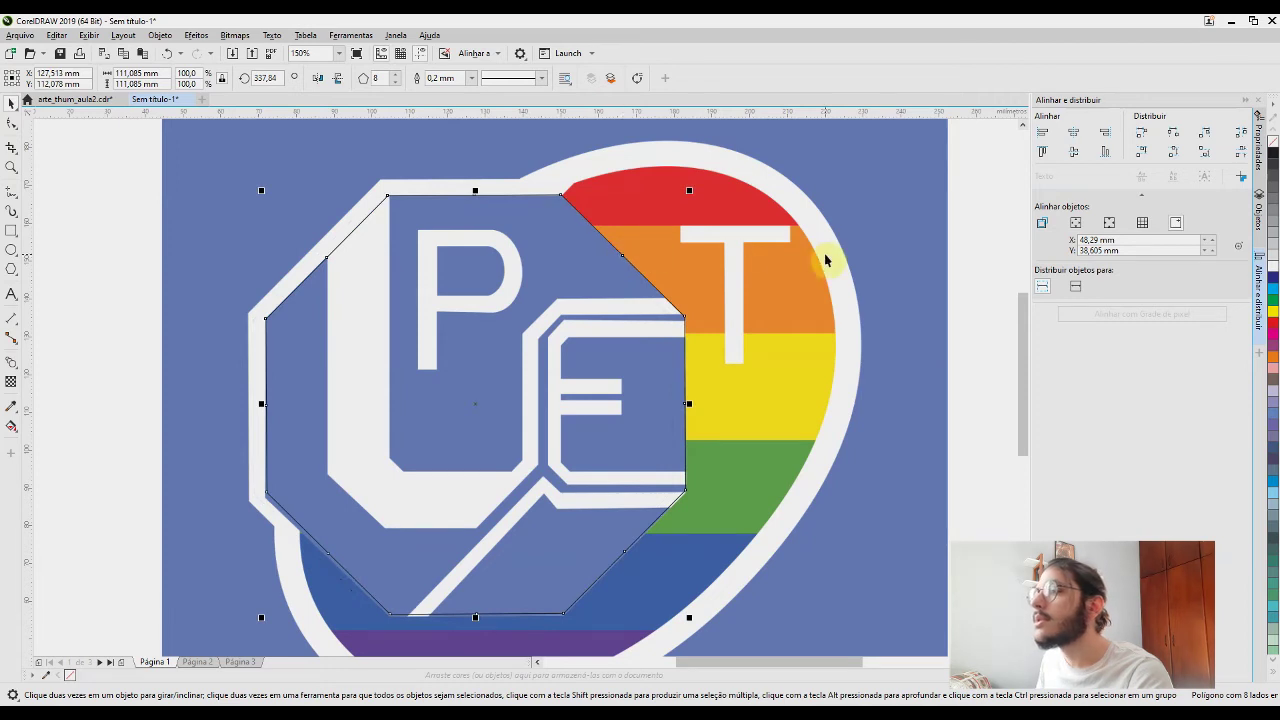
Nudge the octagon slightly down and left to line up with the emblem's edges
key("Down")
key("Left")
key("Down")
key("Down")
key("Down")
key("Down")
key("Left")
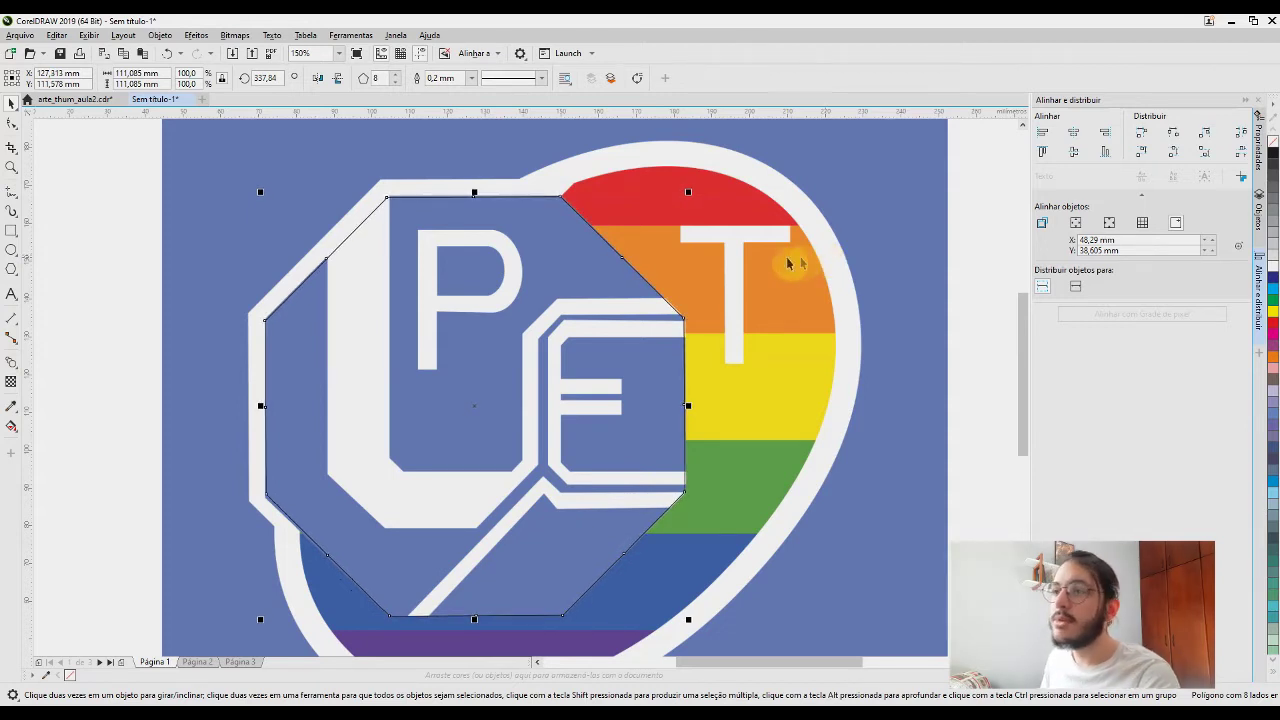
Check the octagon's edges against the emblem up close and fine-tune its rotation to about 337.81°
scroll(600, 298, "up", 3)
scroll(768, 333, "down", 6)
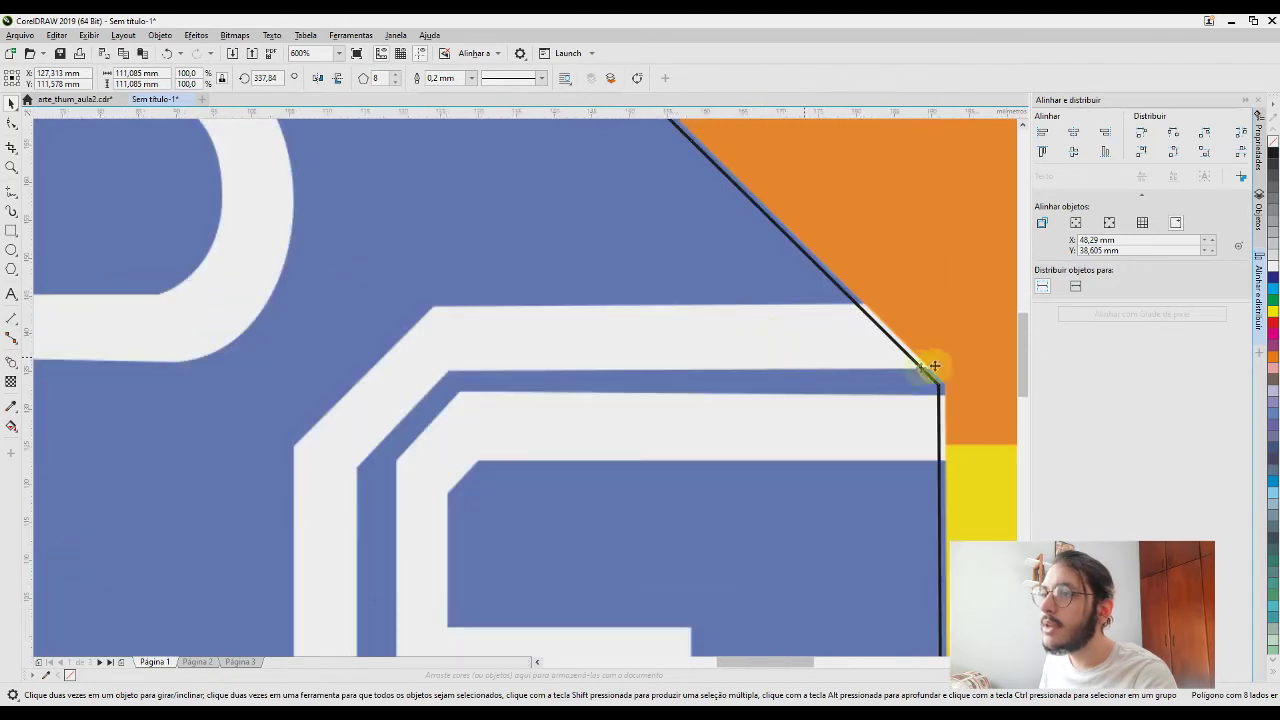
scroll(572, 575, "up", 4)
scroll(571, 575, "up", 2)
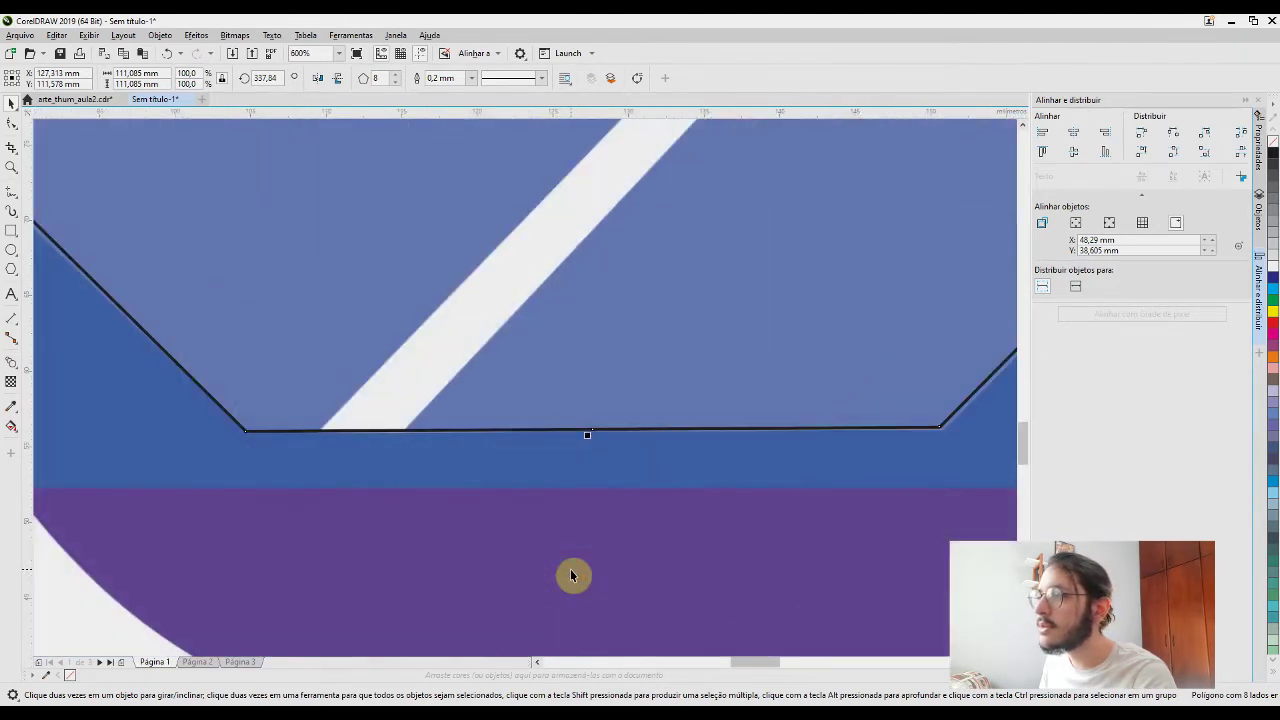
scroll(648, 551, "down", 1)
scroll(801, 453, "down", 2)
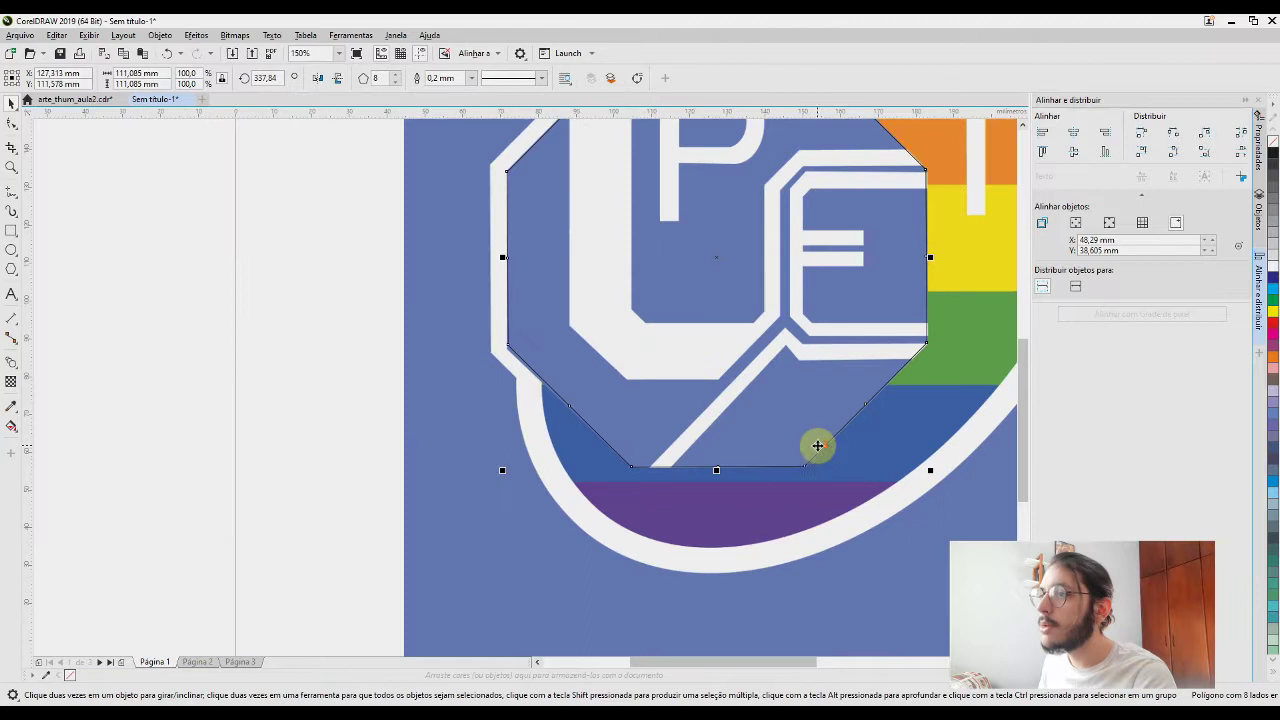
scroll(806, 451, "up", 3)
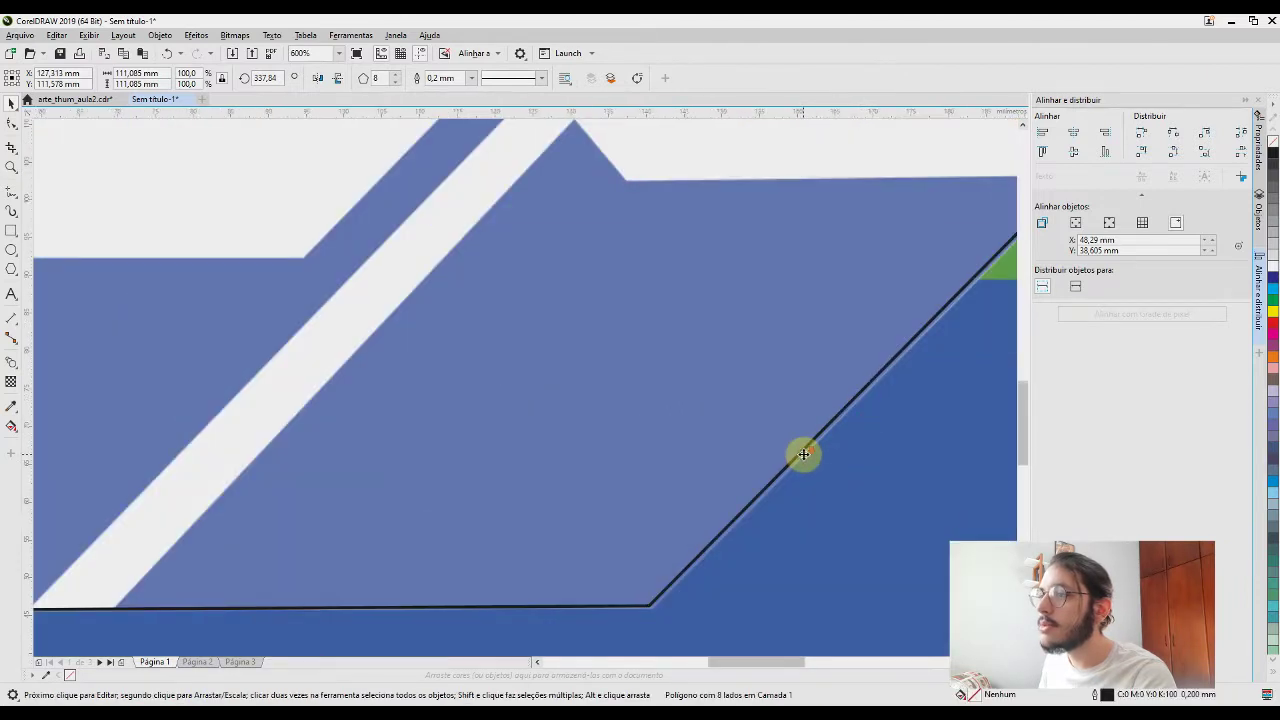
scroll(805, 453, "down", 2)
scroll(940, 530, "up", 2)
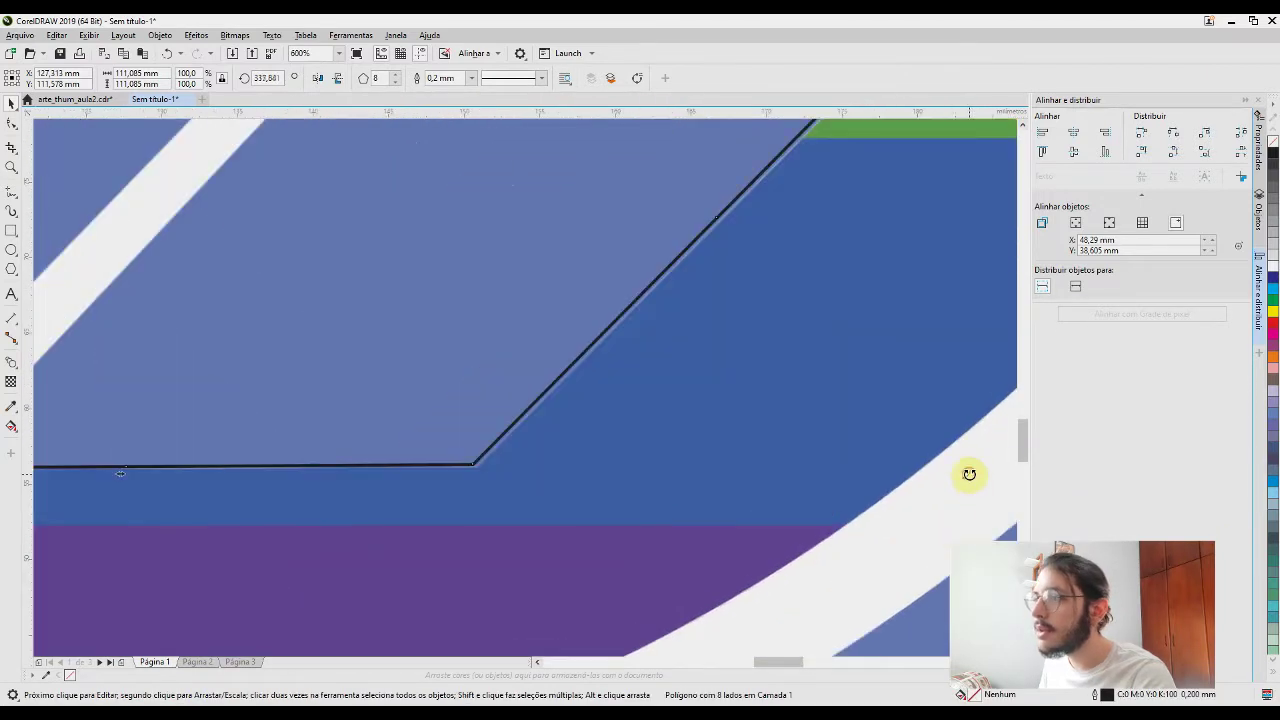
left_click_drag(968, 474, 967, 476)
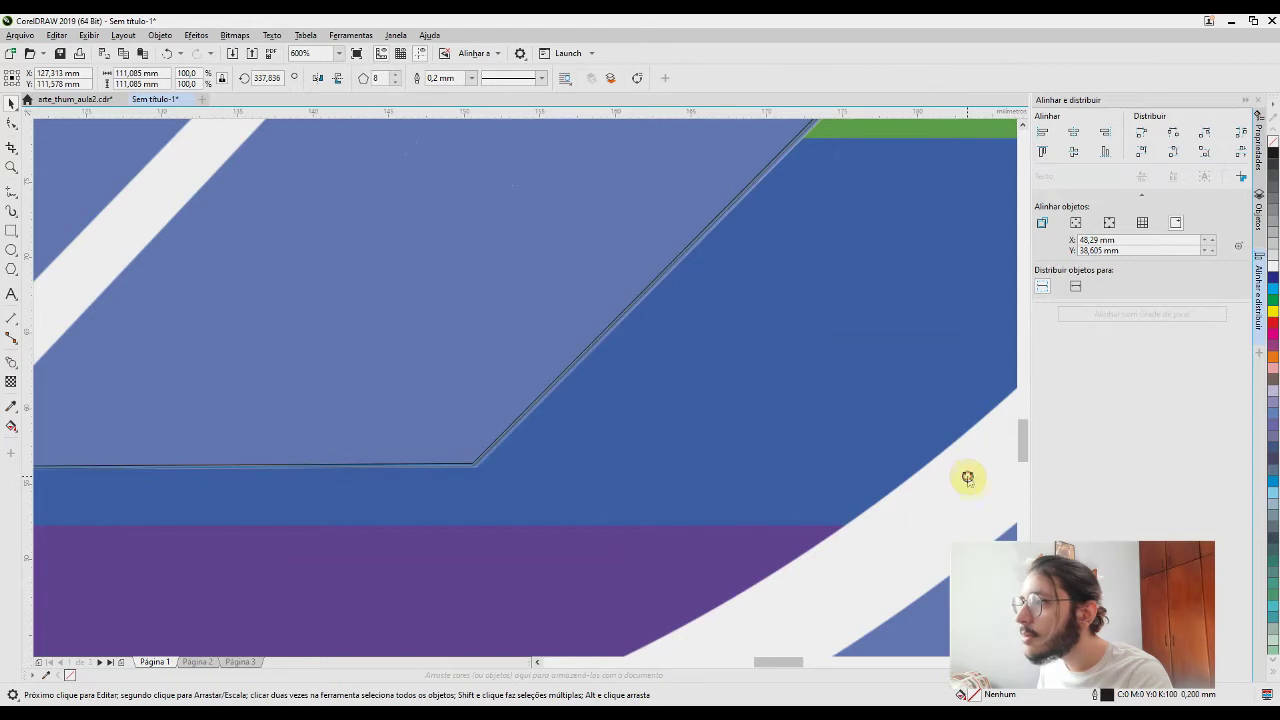
scroll(603, 451, "down", 2)
scroll(725, 510, "up", 4)
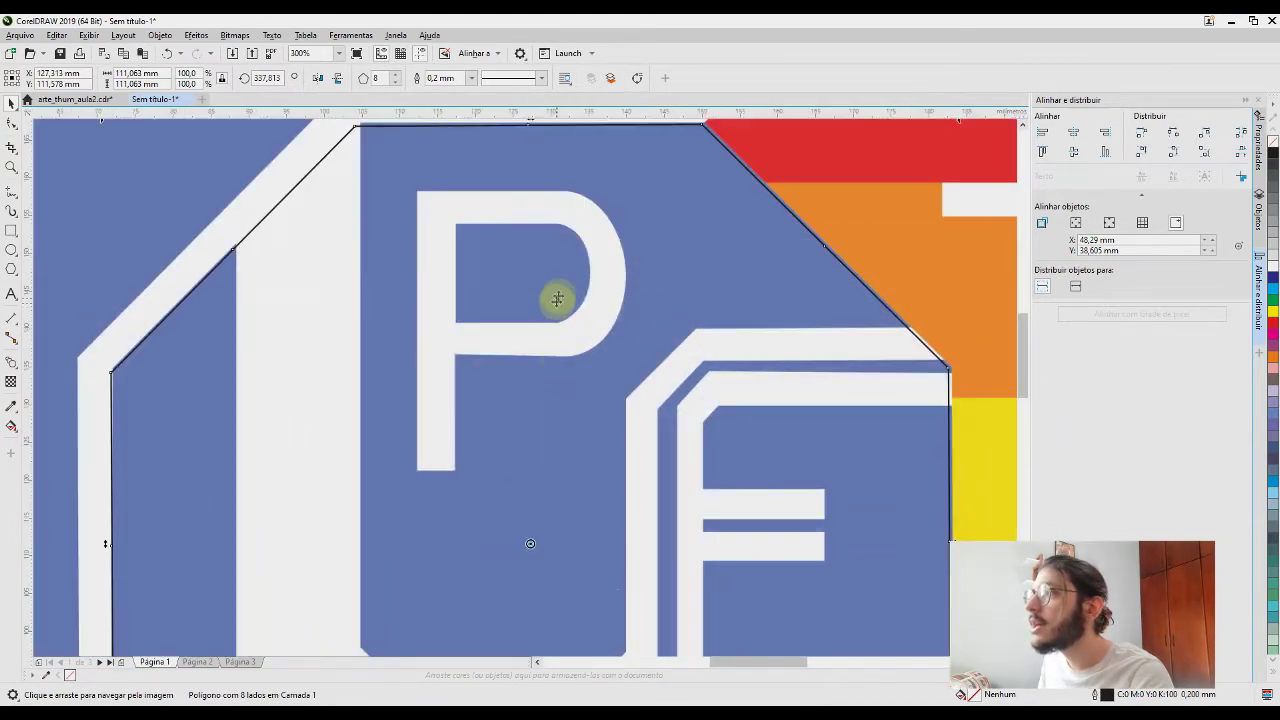
Stretch the octagon to about 111.35 by 111.41 mm and adjust its rotation to about 337.66° to match the emblem's borders
scroll(557, 298, "up", 3)
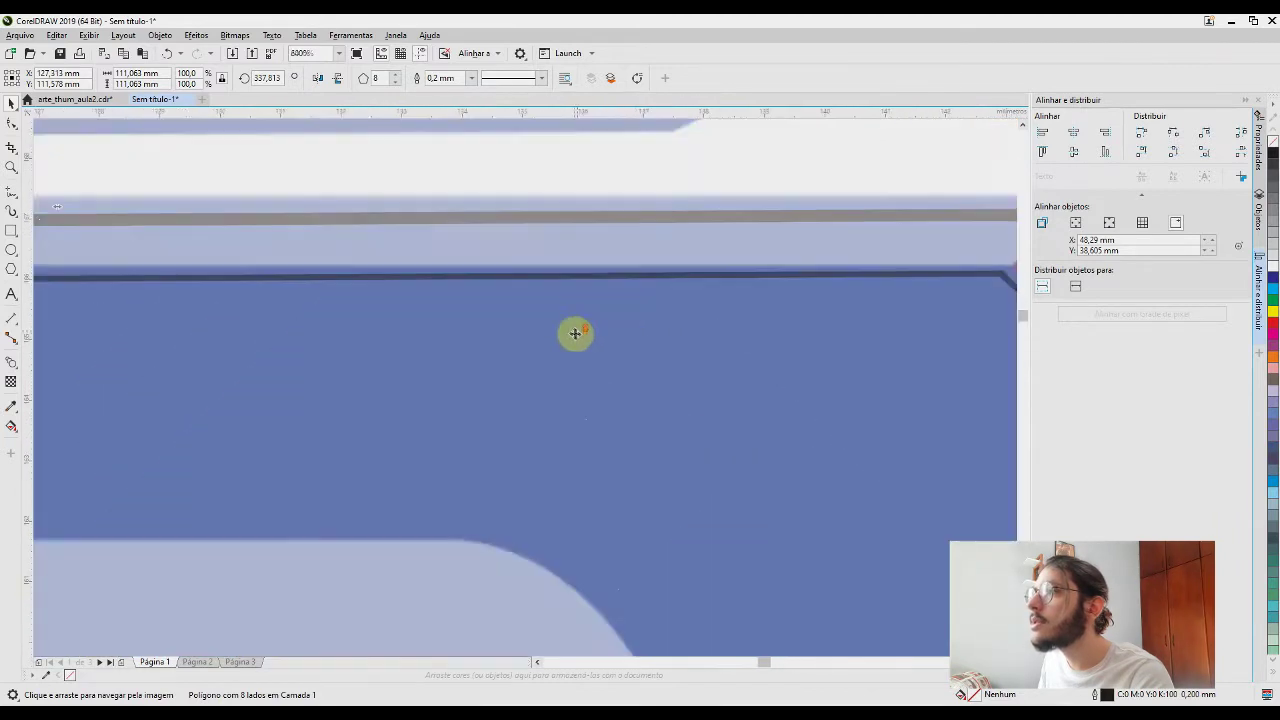
left_click_drag(575, 334, 686, 346)
scroll(726, 391, "down", 1)
scroll(686, 346, "down", 2)
left_click_drag(651, 420, 720, 326)
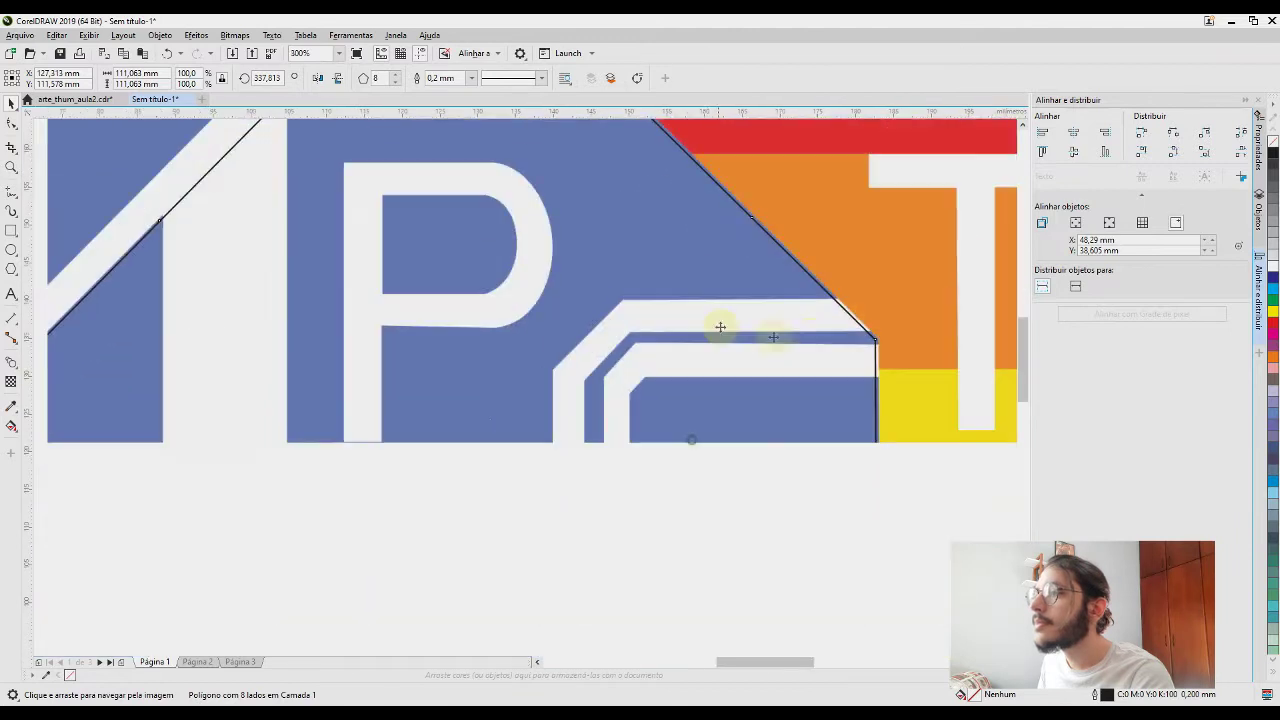
scroll(873, 360, "up", 4)
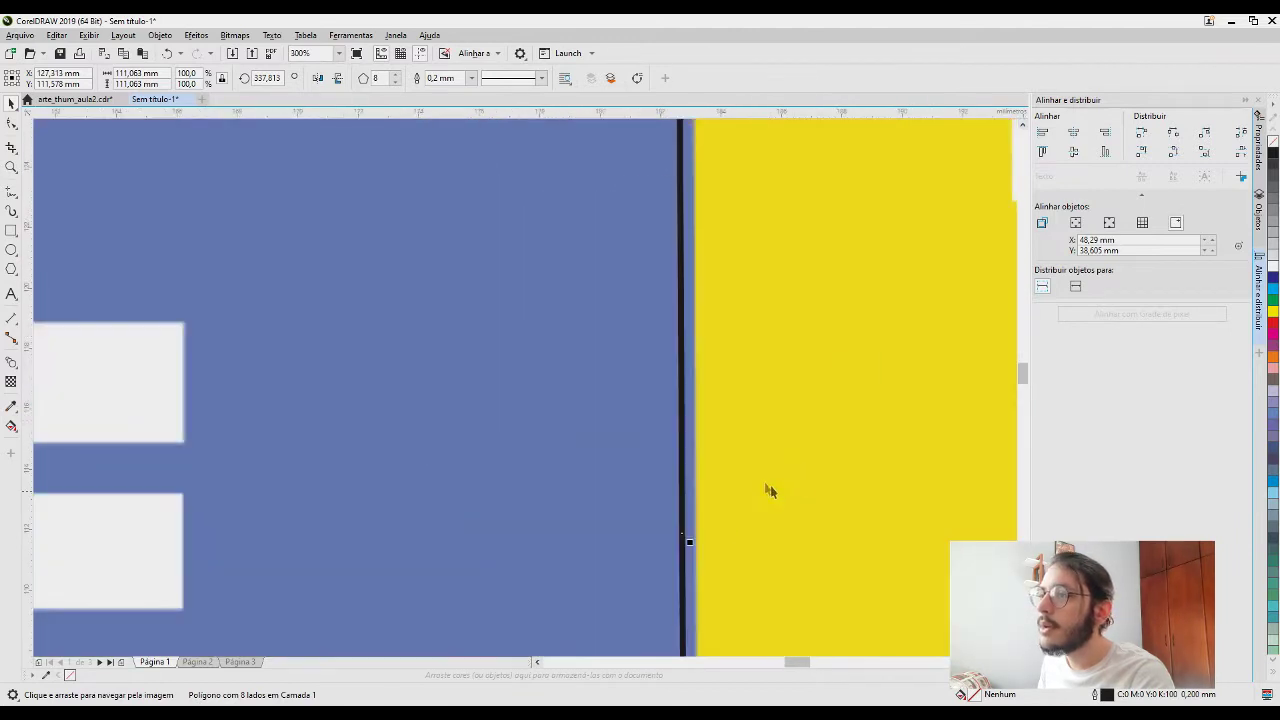
scroll(769, 491, "down", 2)
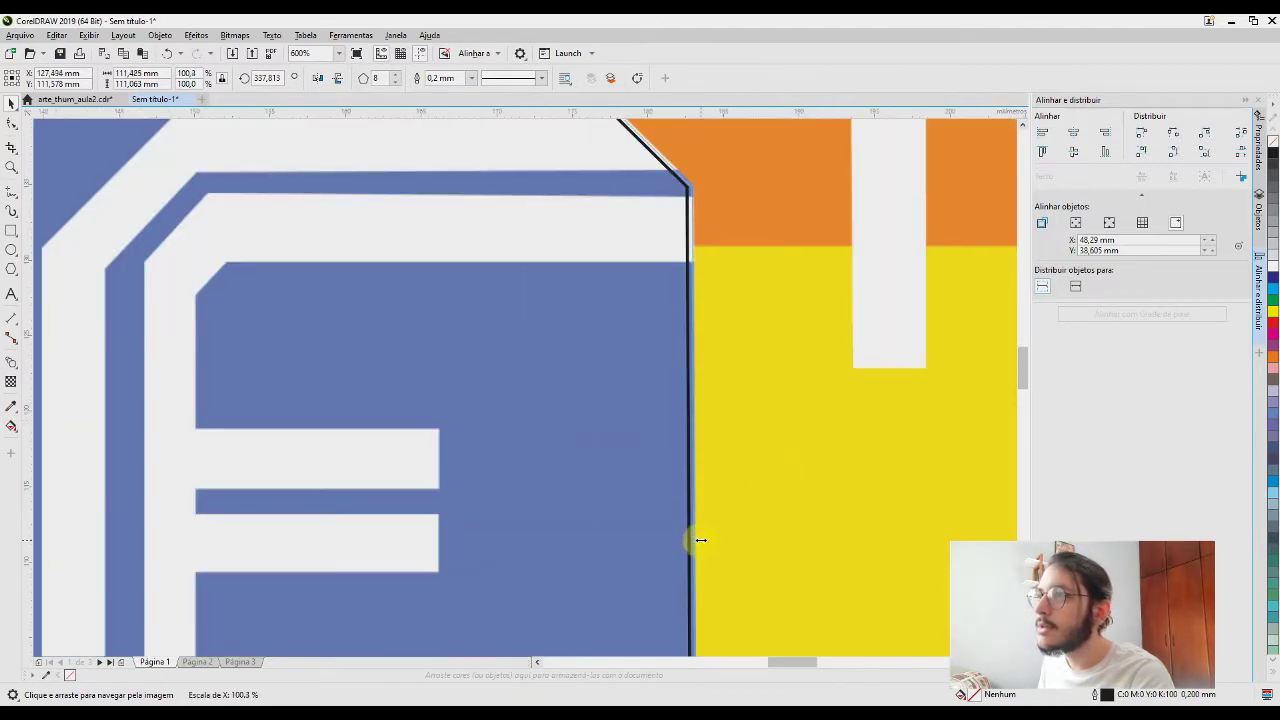
scroll(502, 390, "down", 6)
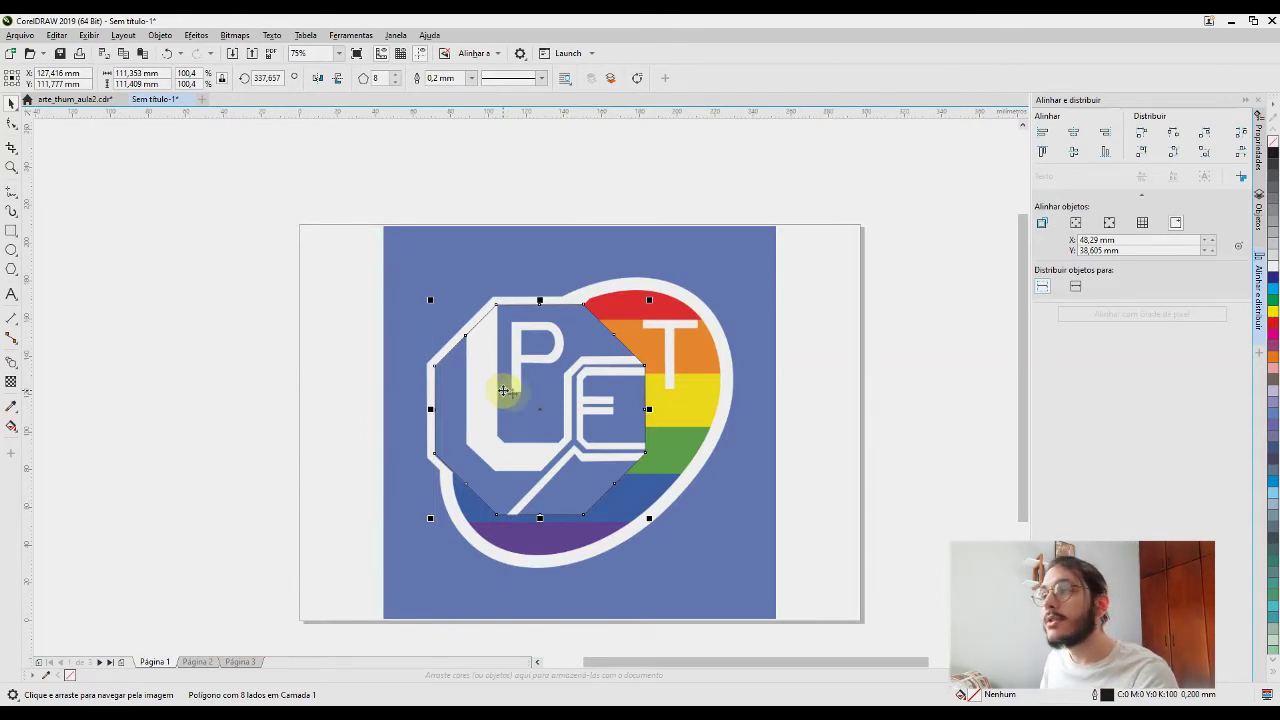
Inspect the octagon's fit around the emblem and view its nodes with the Shape tool
scroll(534, 466, "up", 2)
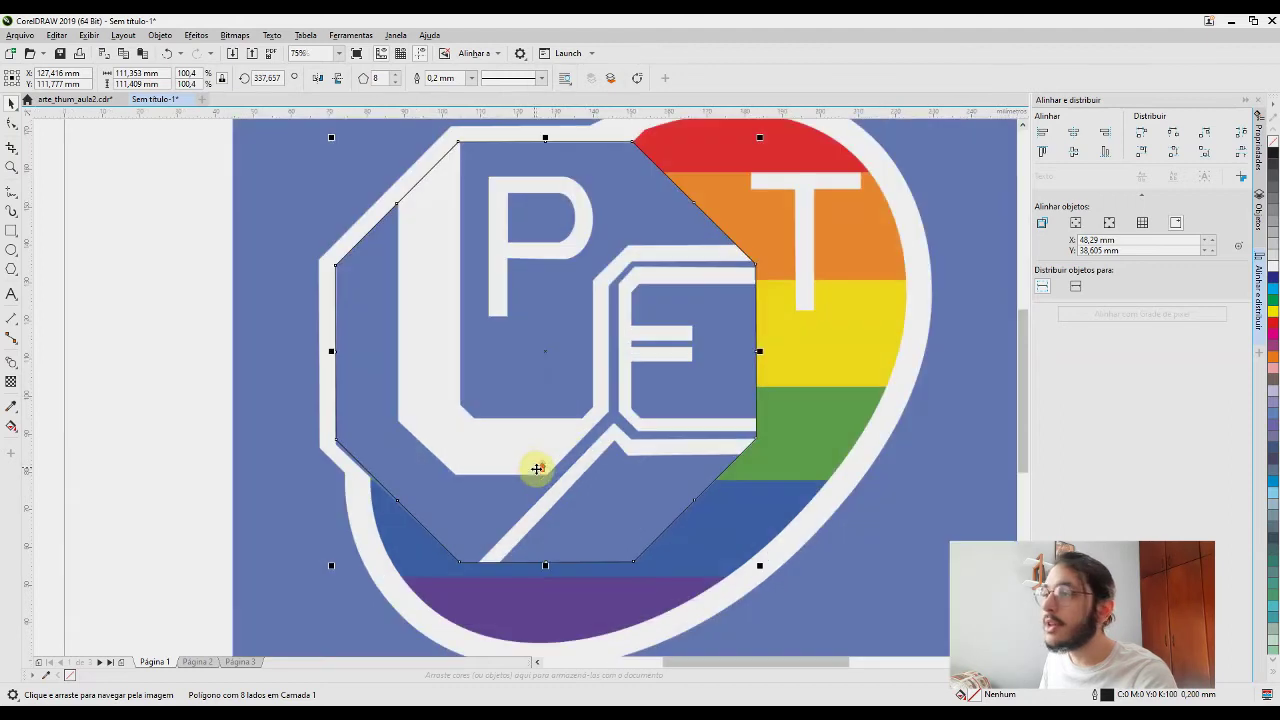
scroll(451, 443, "left", 3)
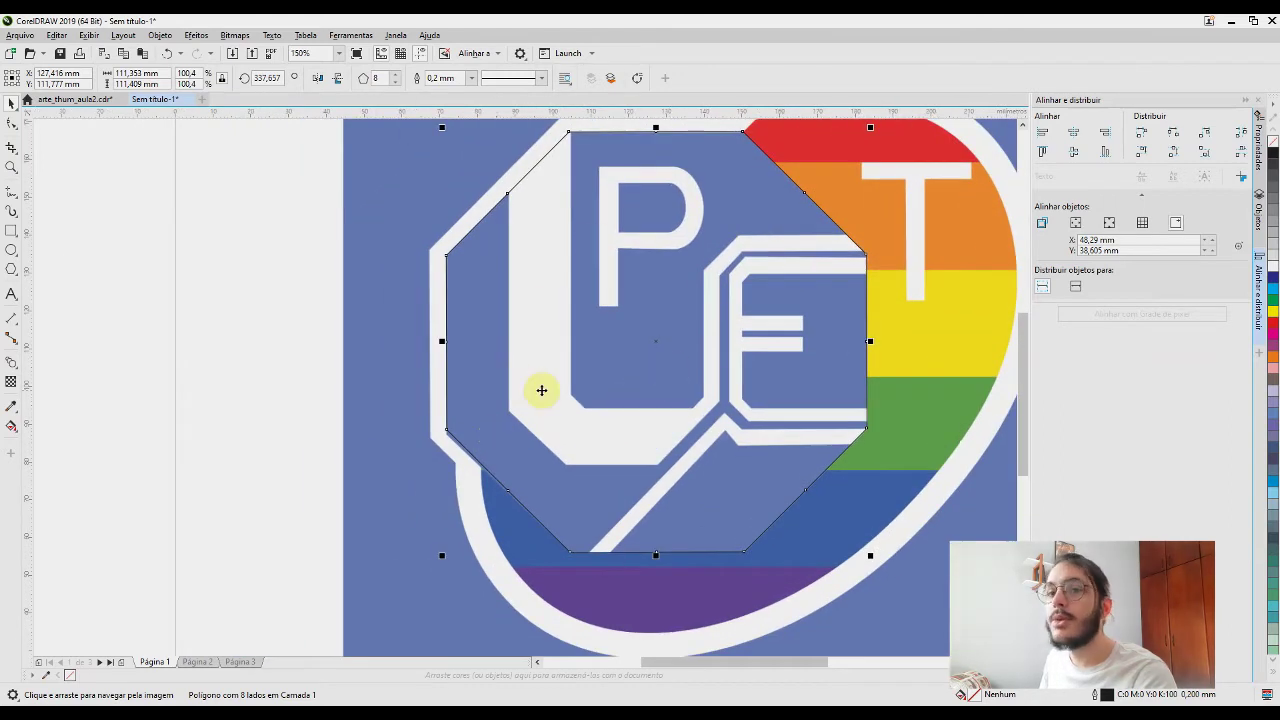
scroll(541, 390, "down", 2)
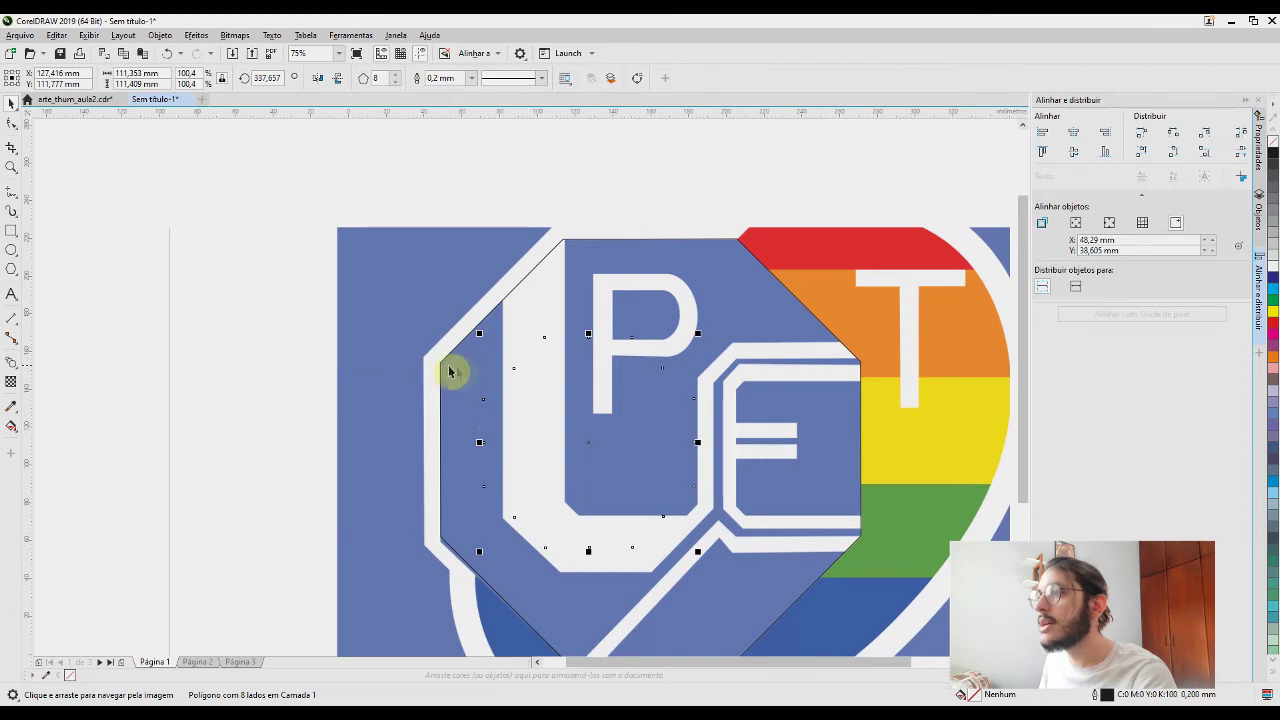
scroll(448, 375, "up", 2)
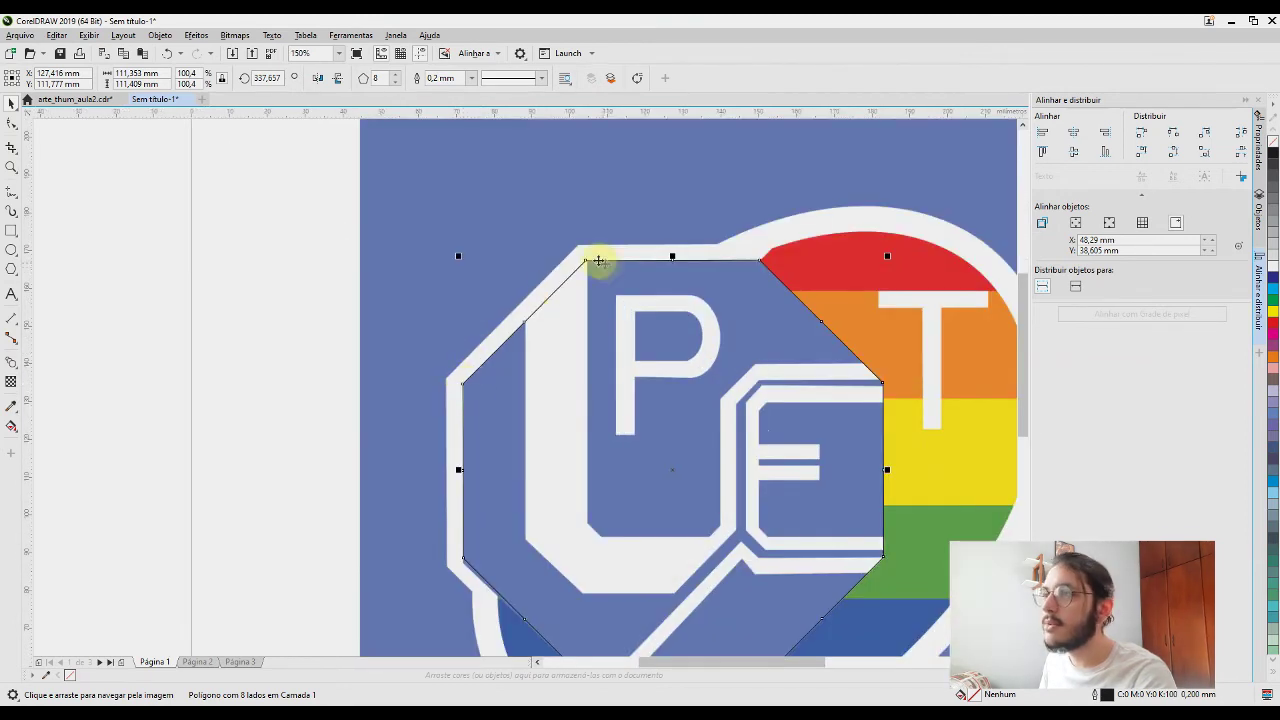
left_click_drag(679, 496, 711, 417)
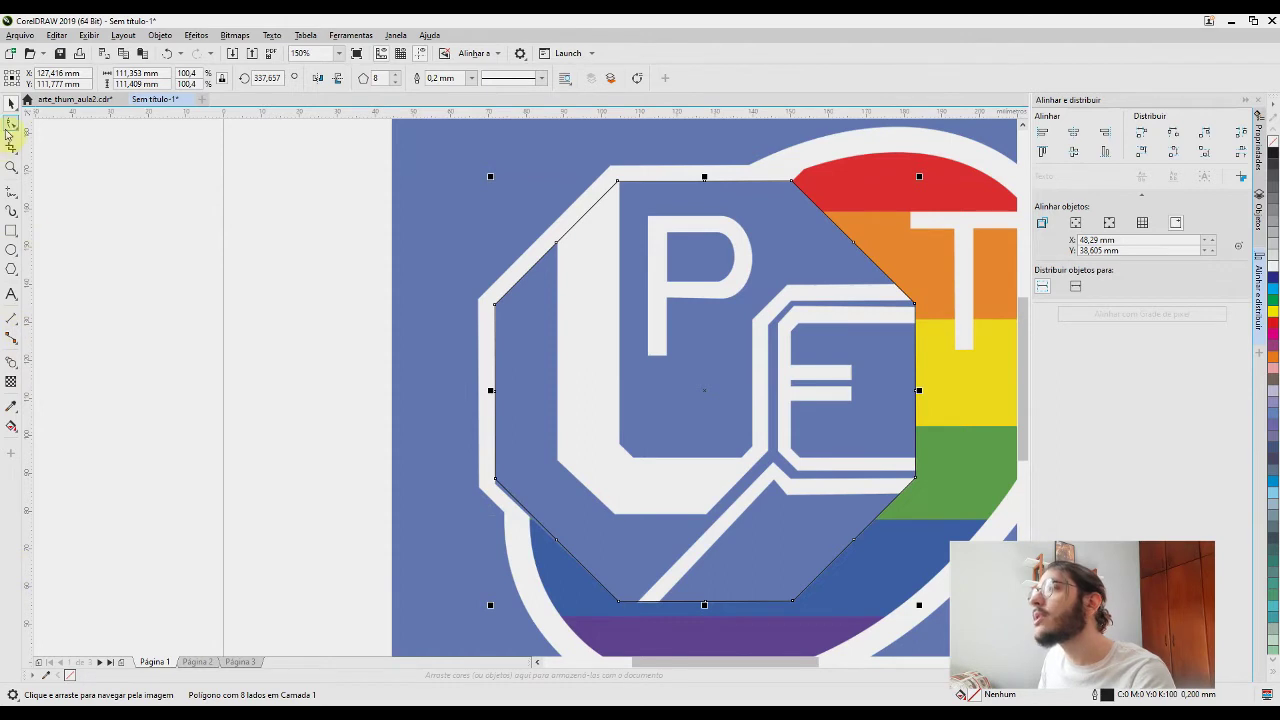
left_click(10, 126)
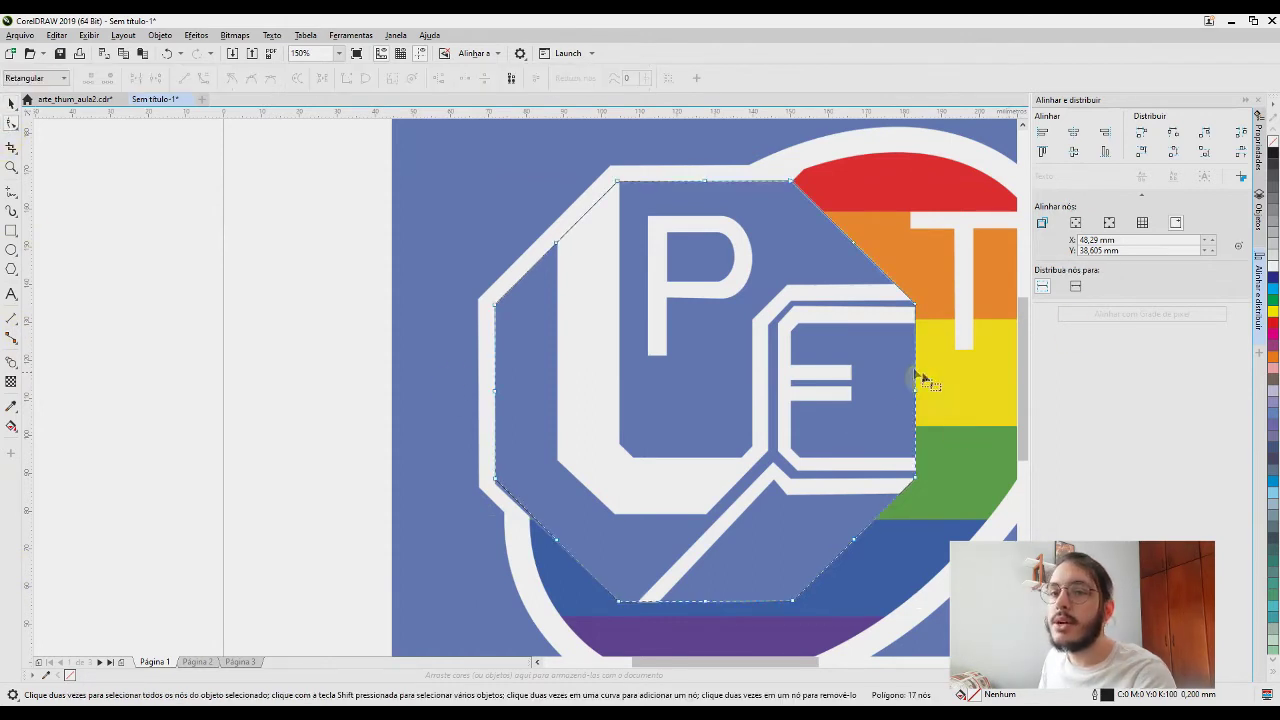
left_click(11, 104)
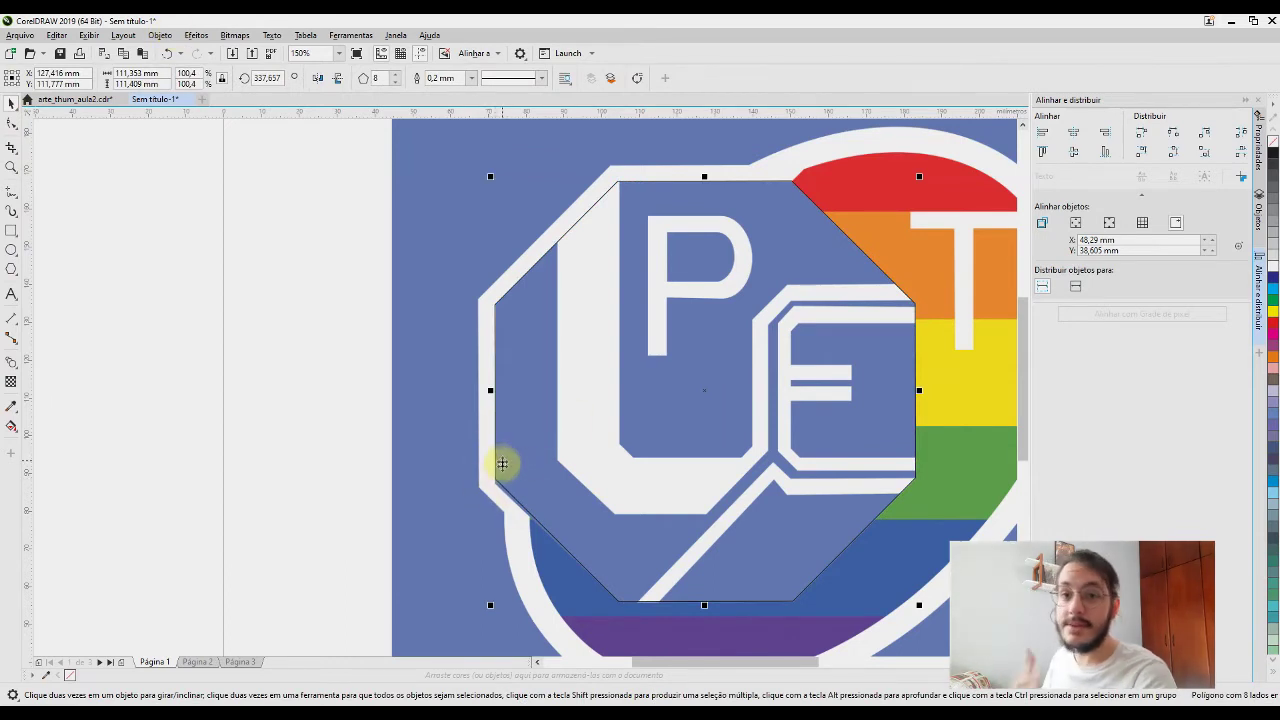
Convert the octagon to curves and move its lower-left corner node onto the emblem's corner
left_click(161, 36)
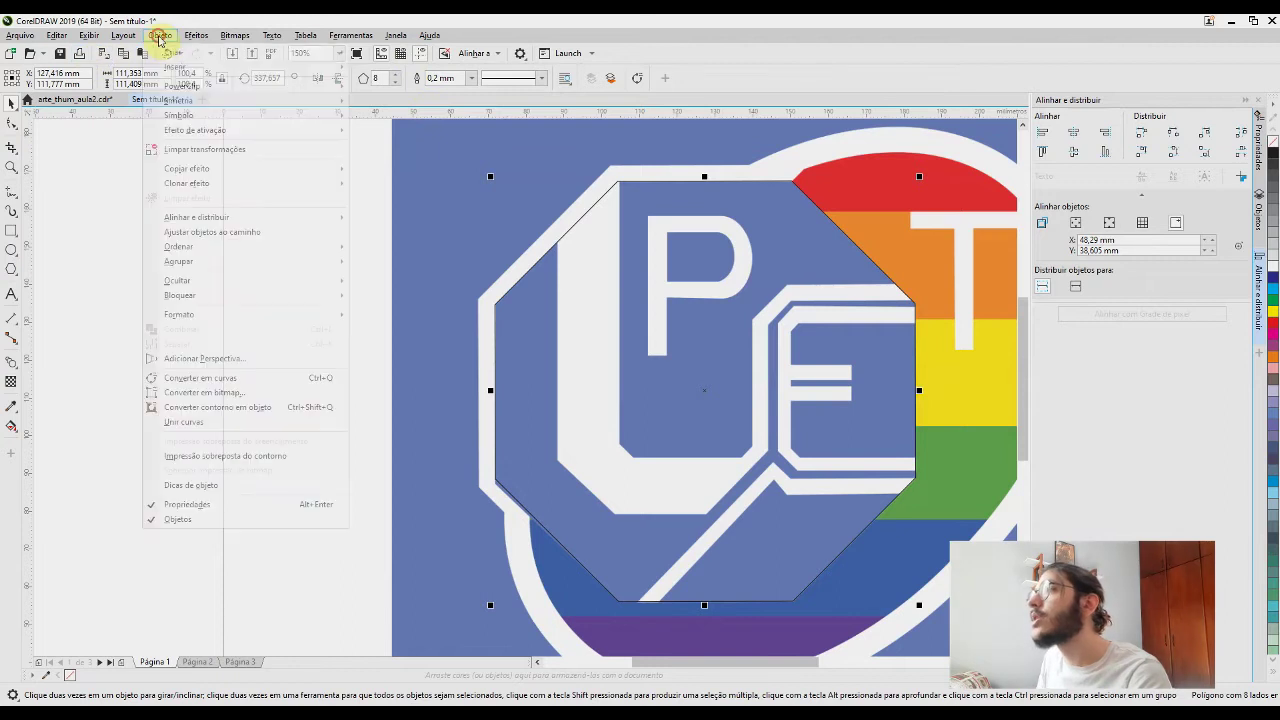
left_click(241, 378)
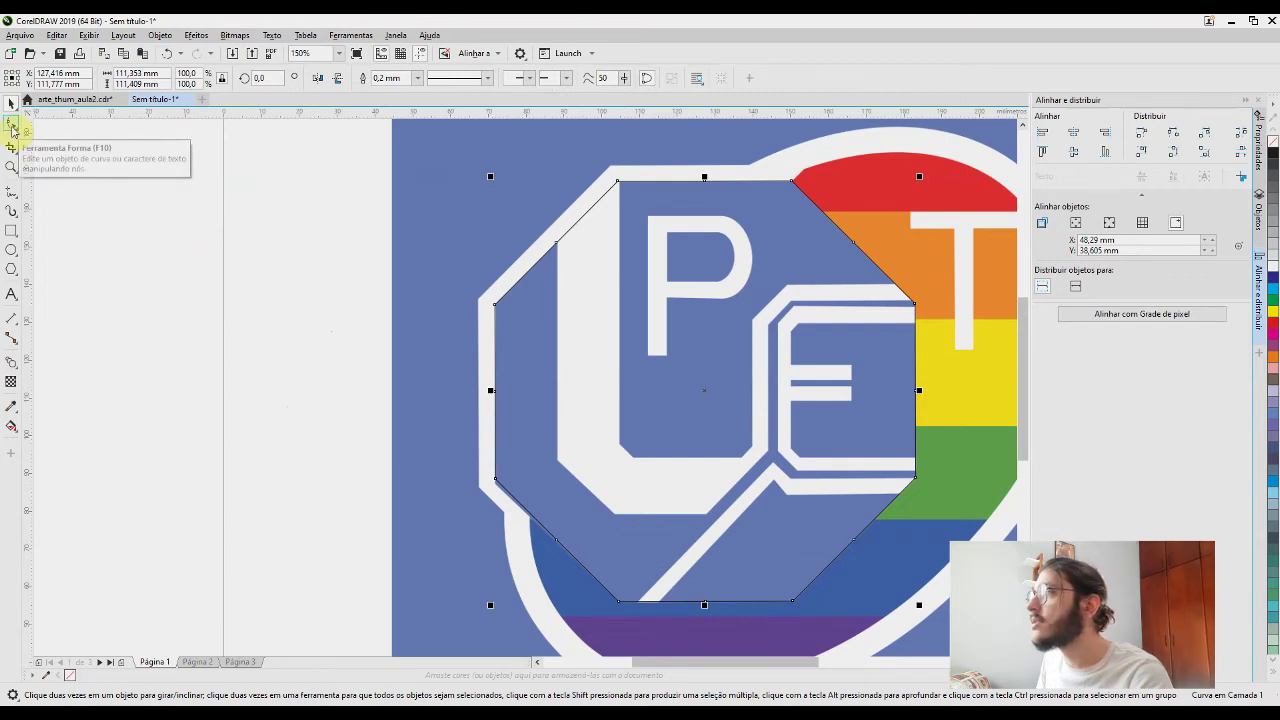
left_click(12, 124)
scroll(516, 481, "up", 3)
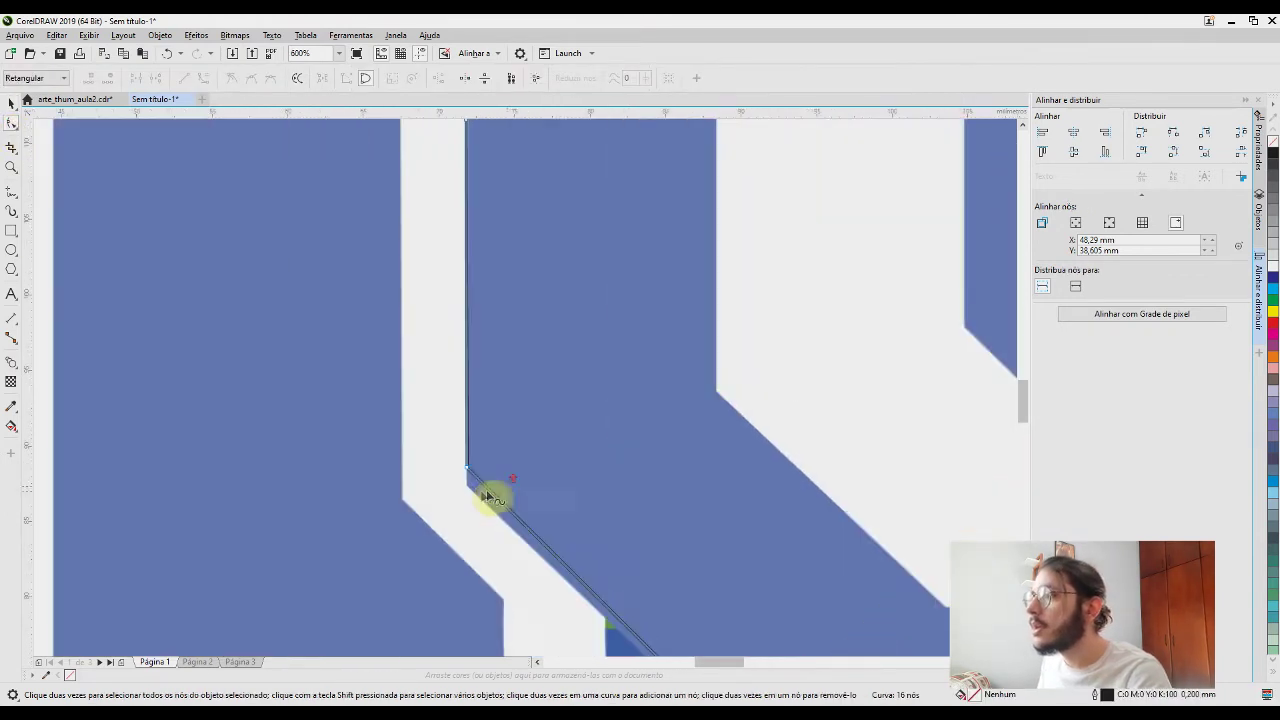
left_click_drag(472, 473, 468, 486)
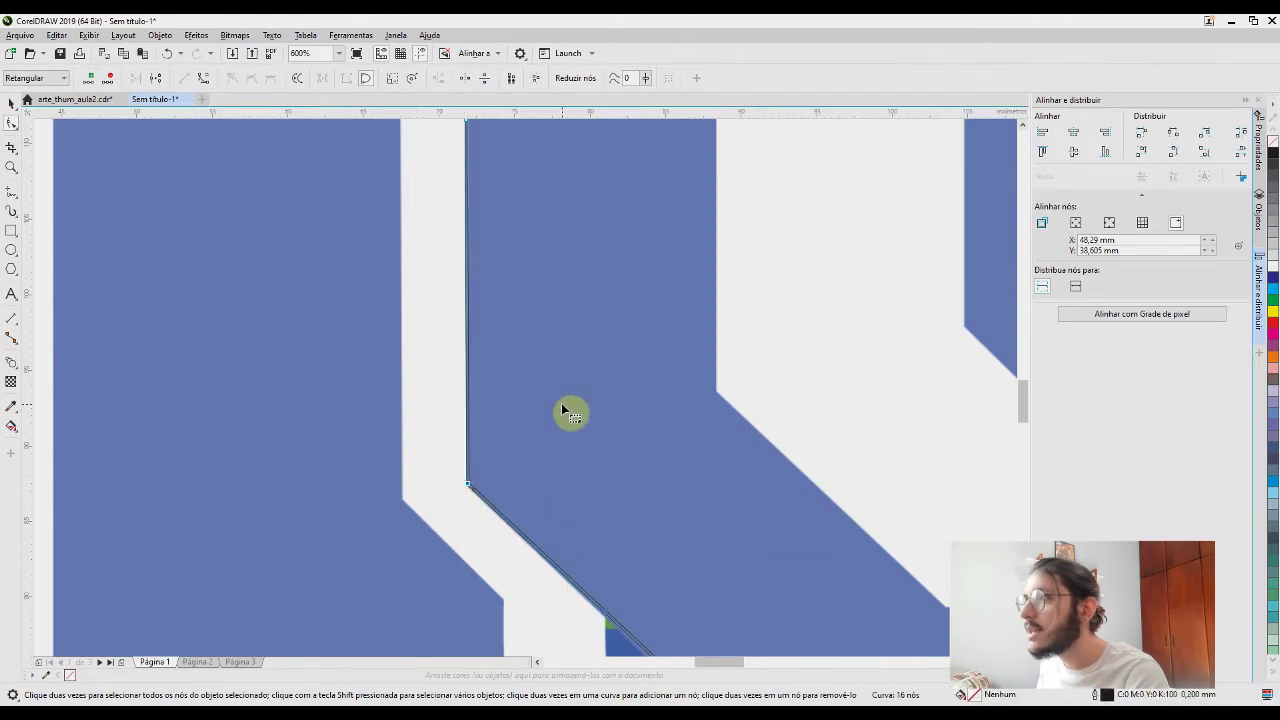
scroll(569, 351, "down", 2)
scroll(535, 357, "up", 1)
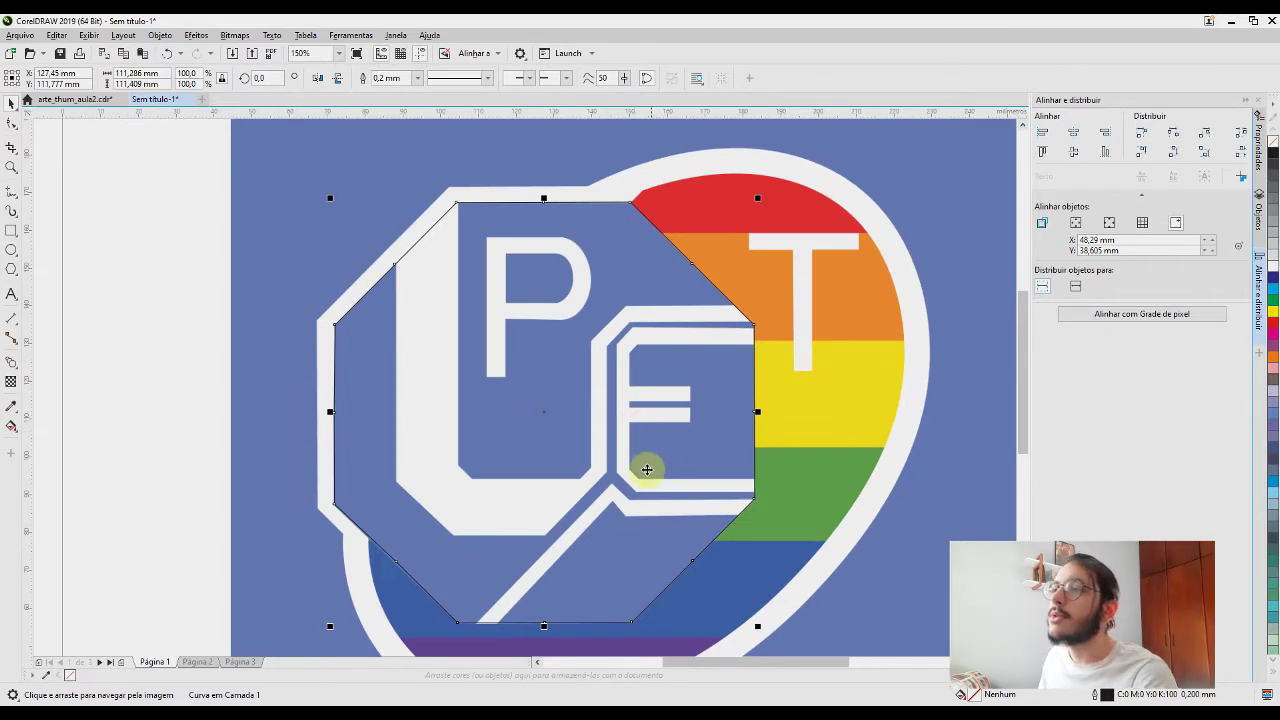
Give the octagon a uniform fill of CMYK 0, 0, 0, 100
scroll(640, 449, "down", 2)
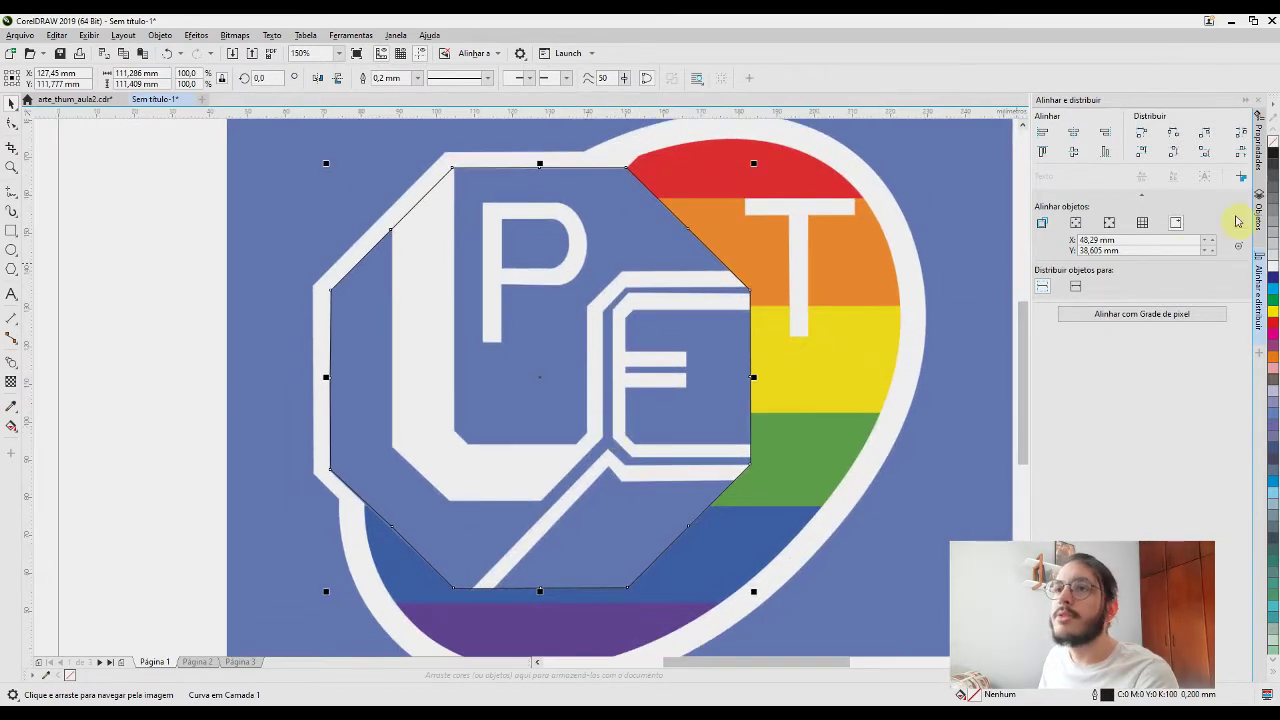
left_click(1258, 132)
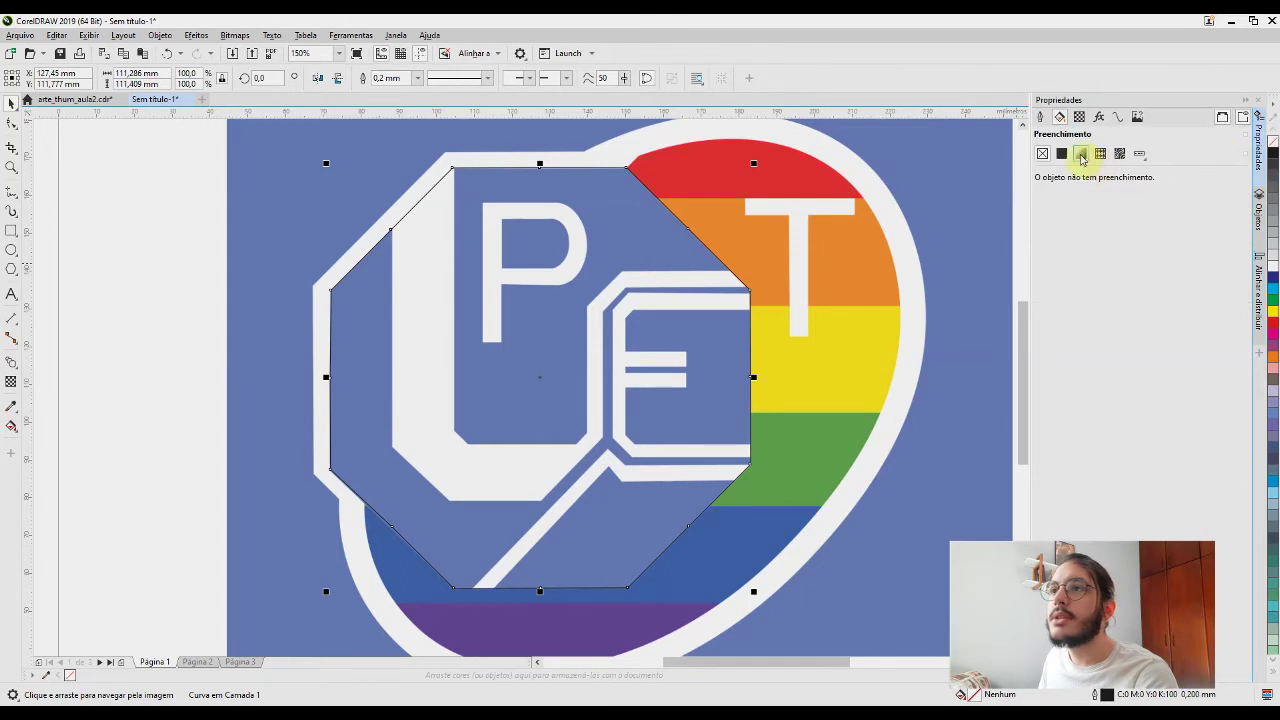
left_click(1062, 153)
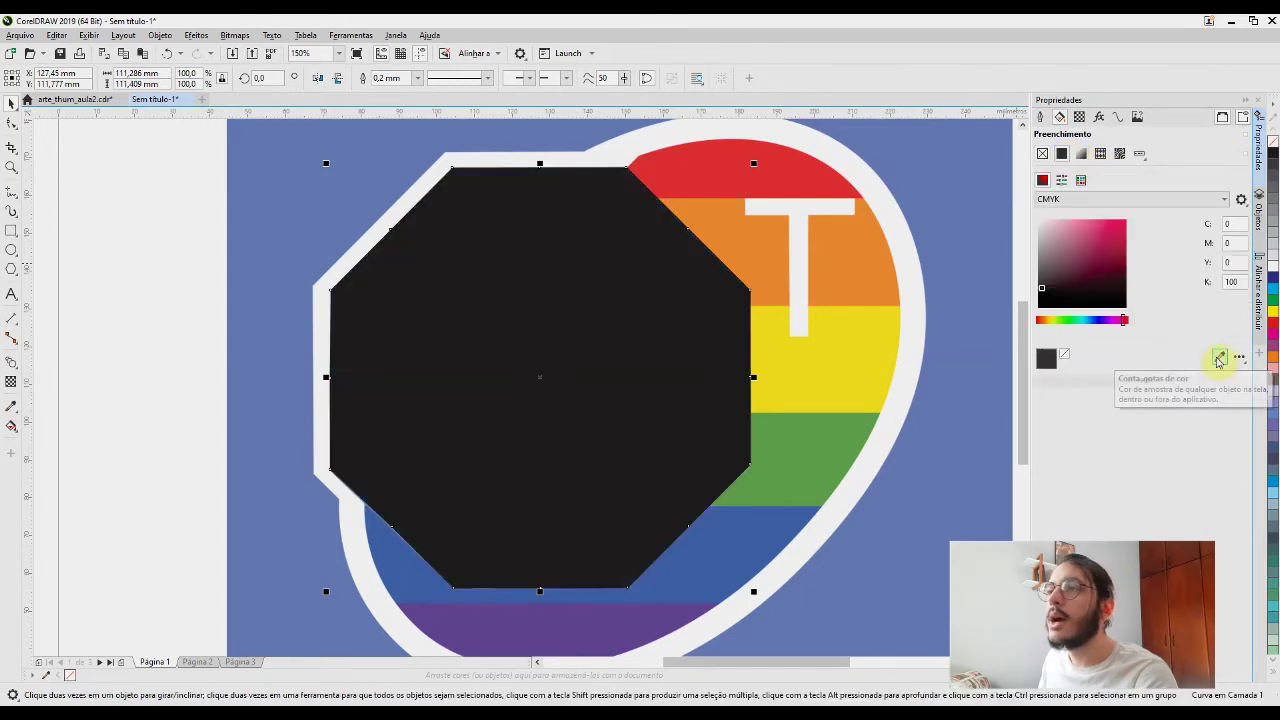
Replace the octagon's black fill with the logo's background blue, #6A80BE, sampled with the colour eyedropper
left_click(1042, 153)
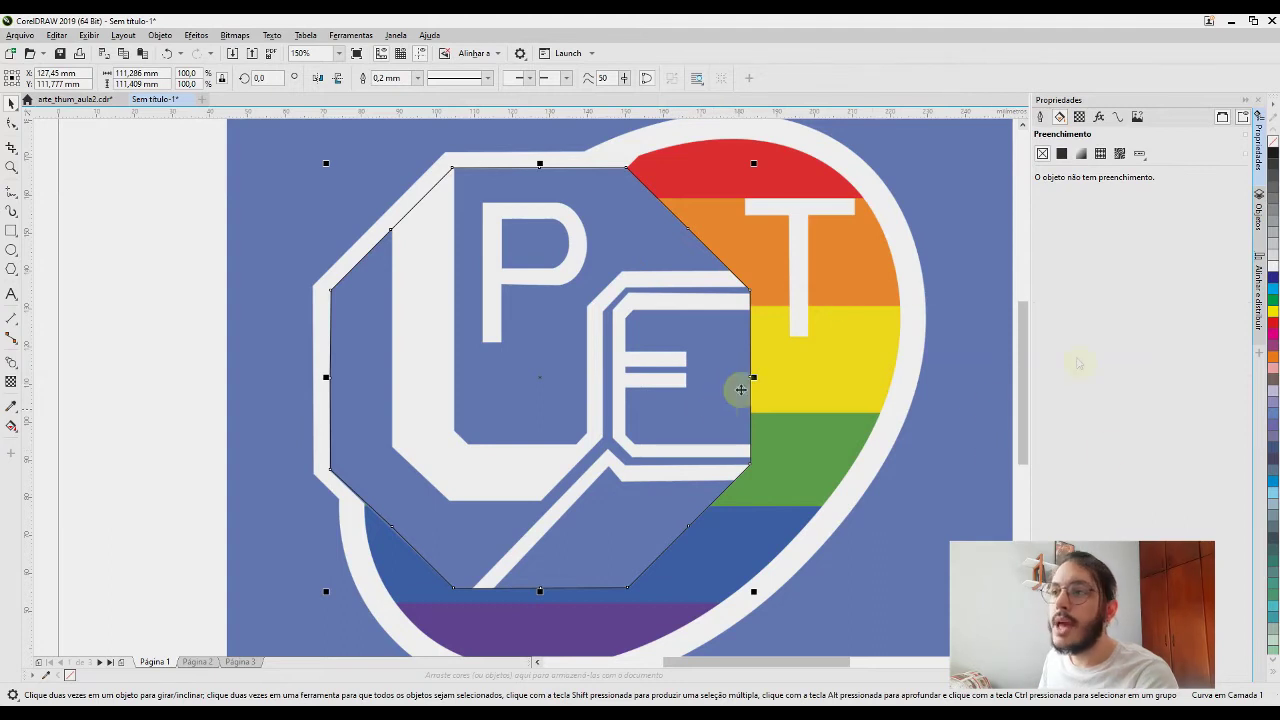
left_click(1062, 153)
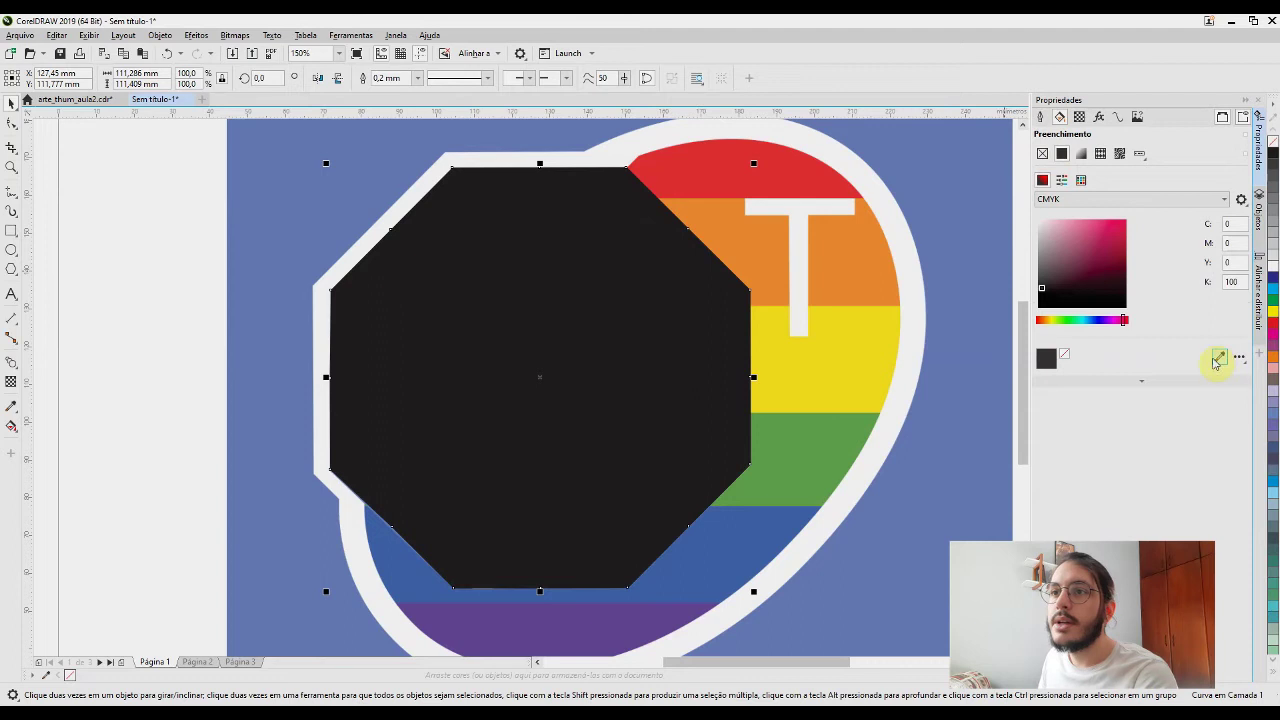
left_click(1216, 360)
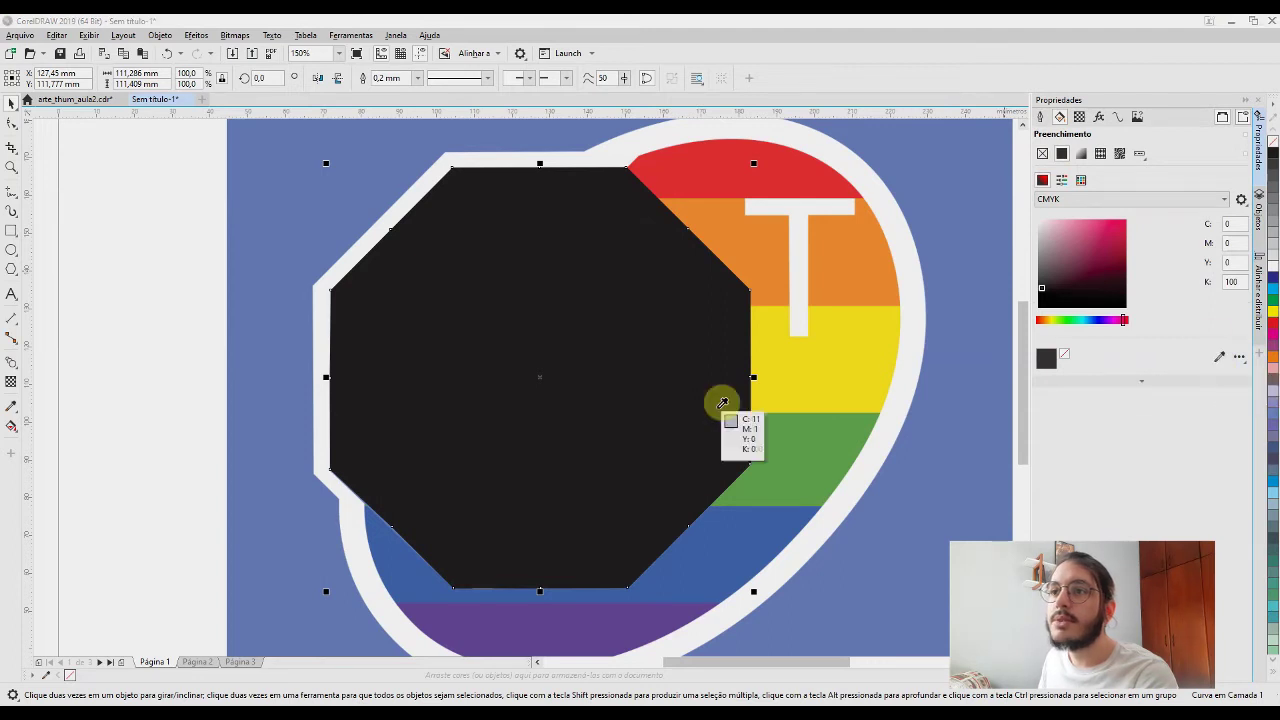
left_click(970, 385)
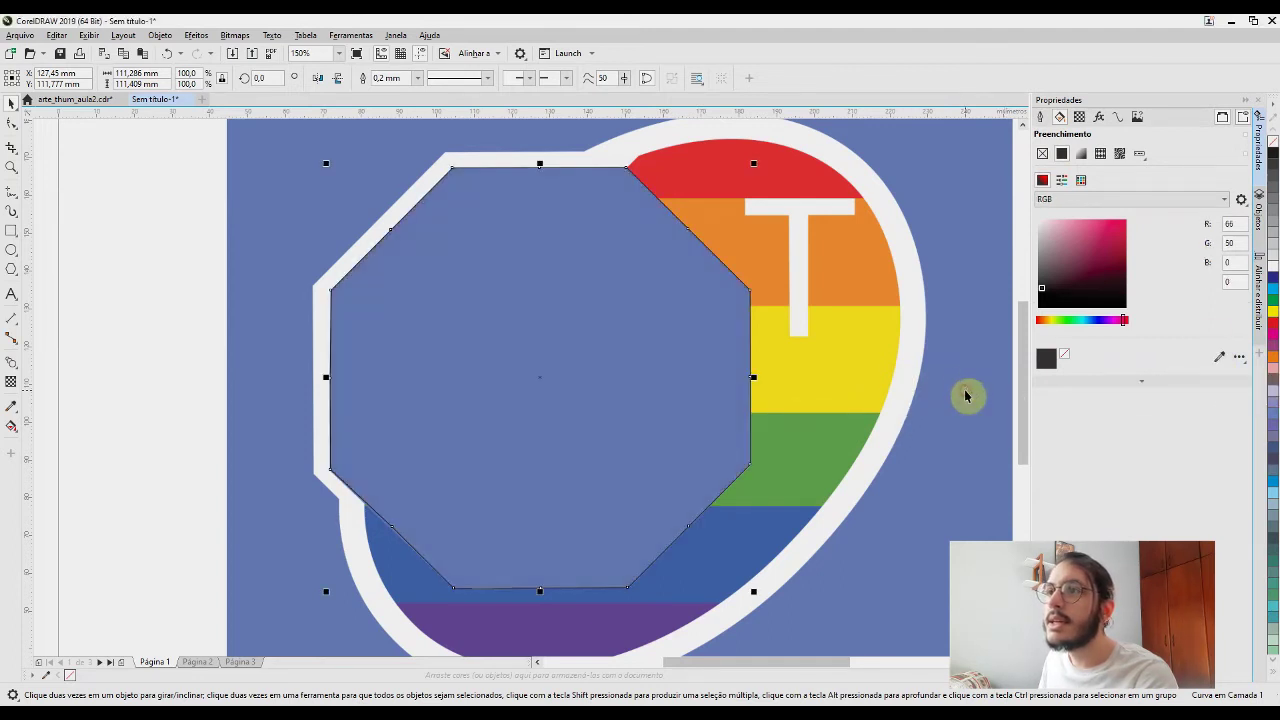
left_click(114, 377)
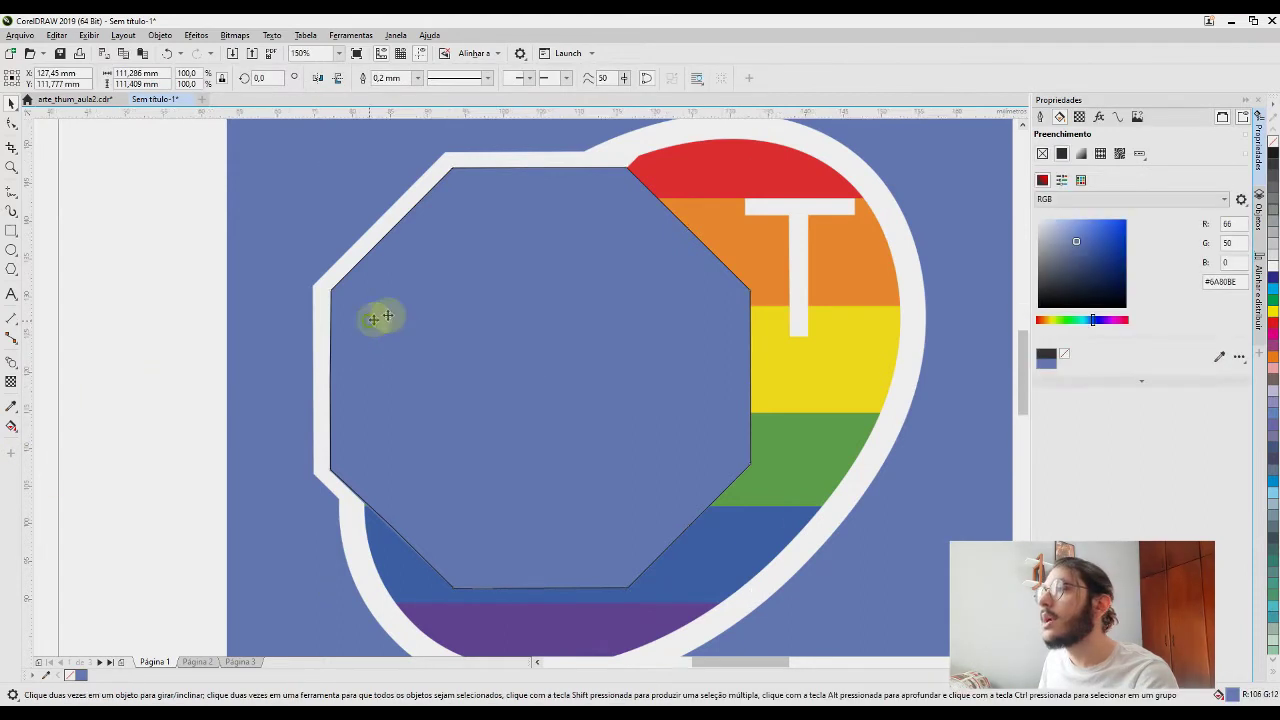
Move the middle node of the octagon's left edge up to the upper corner of that edge with the Shape tool
scroll(380, 314, "up", 2)
left_click_drag(409, 349, 419, 330)
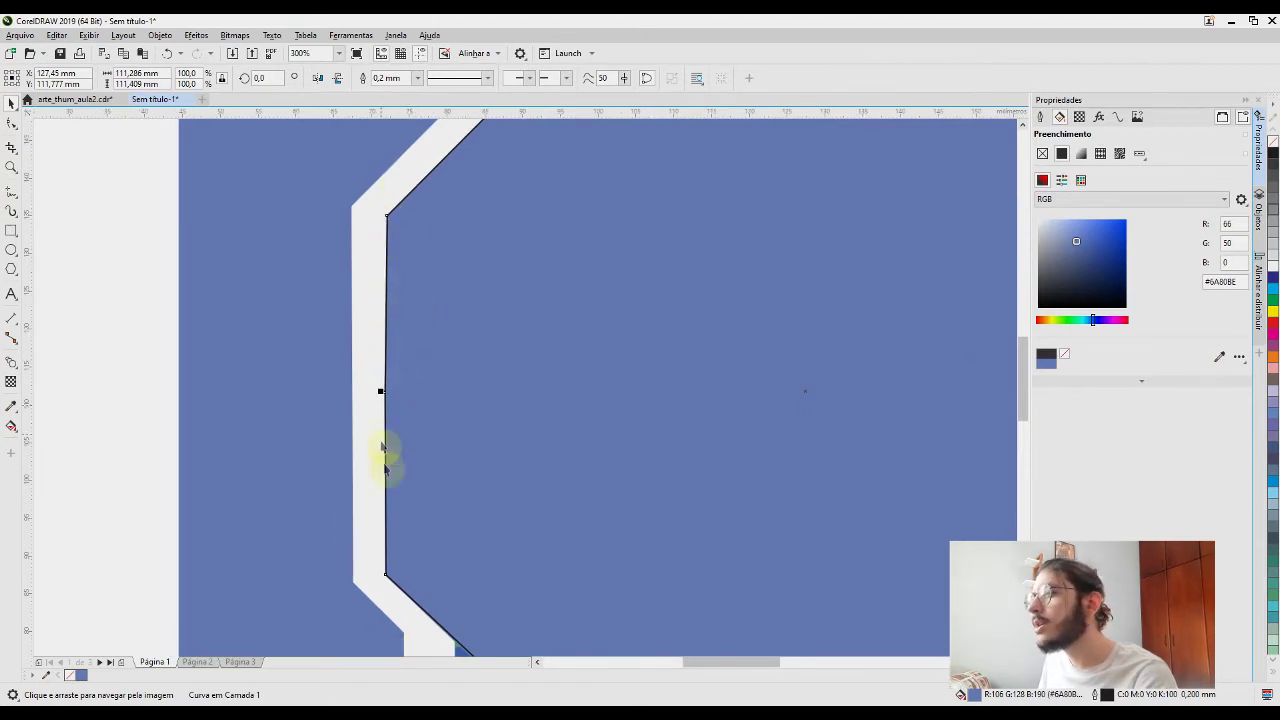
left_click(11, 124)
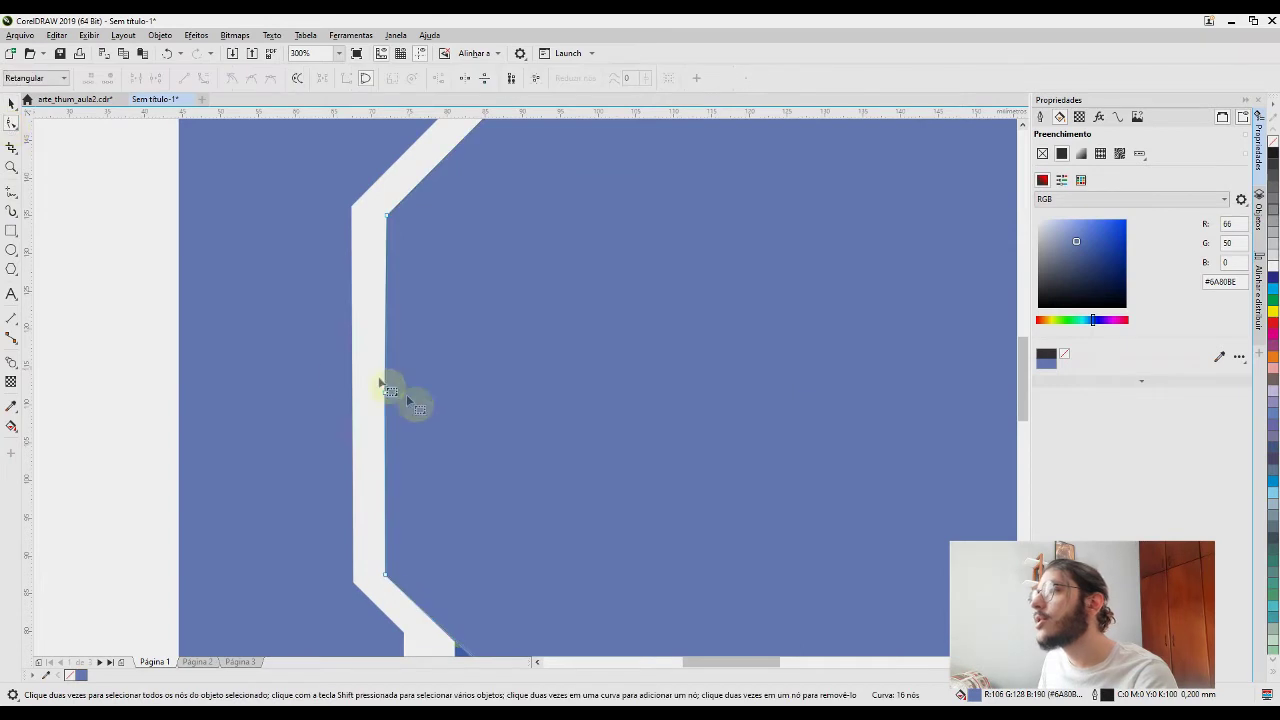
left_click_drag(393, 402, 397, 401)
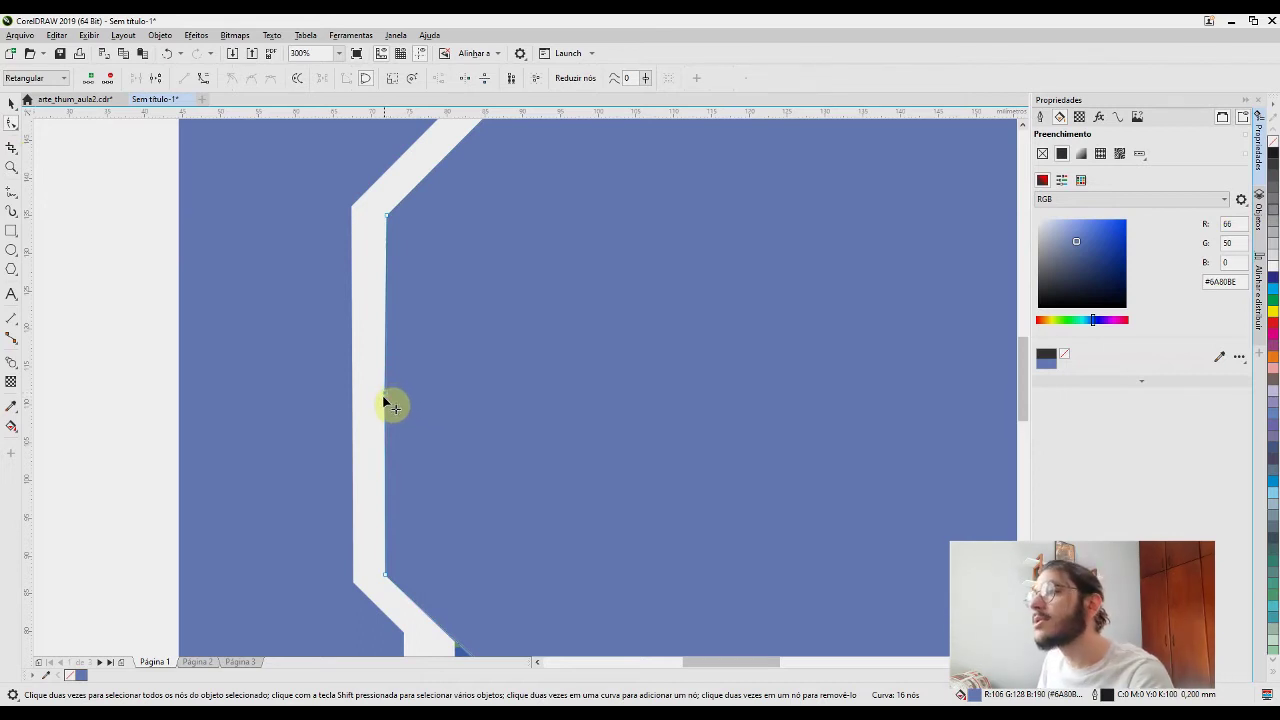
left_click_drag(387, 401, 386, 218)
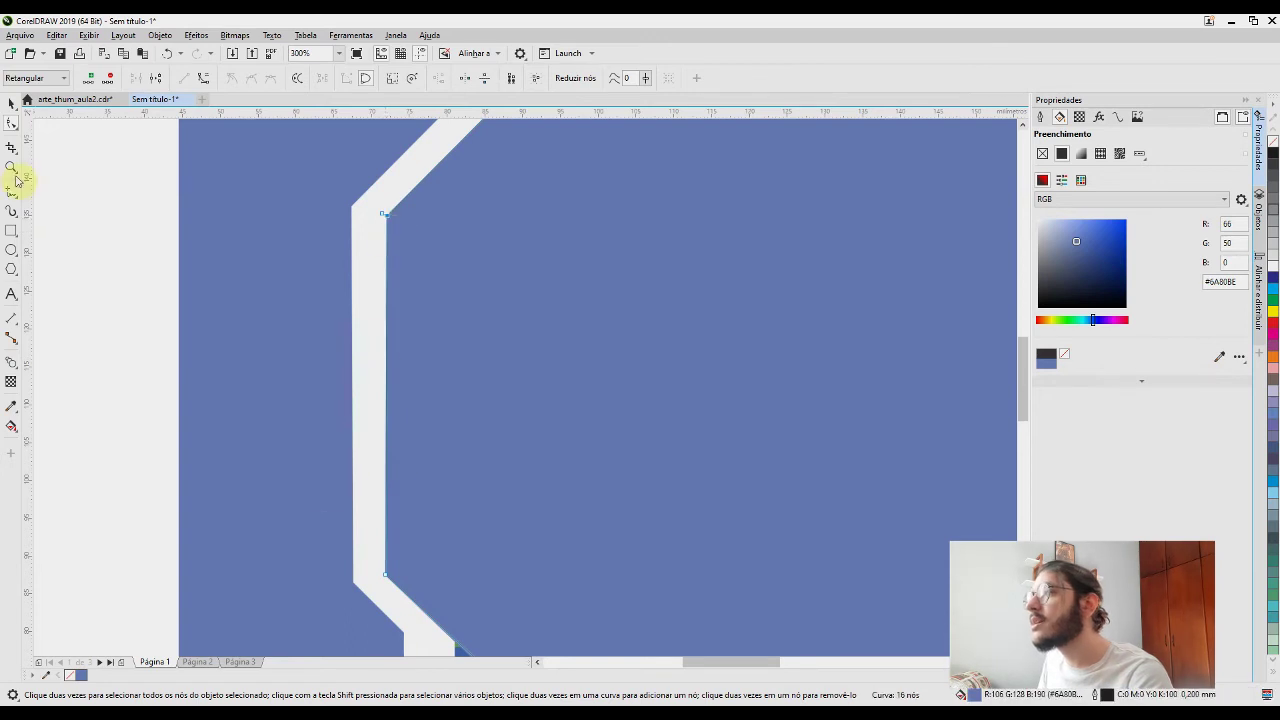
left_click(8, 101)
scroll(300, 470, "down", 3)
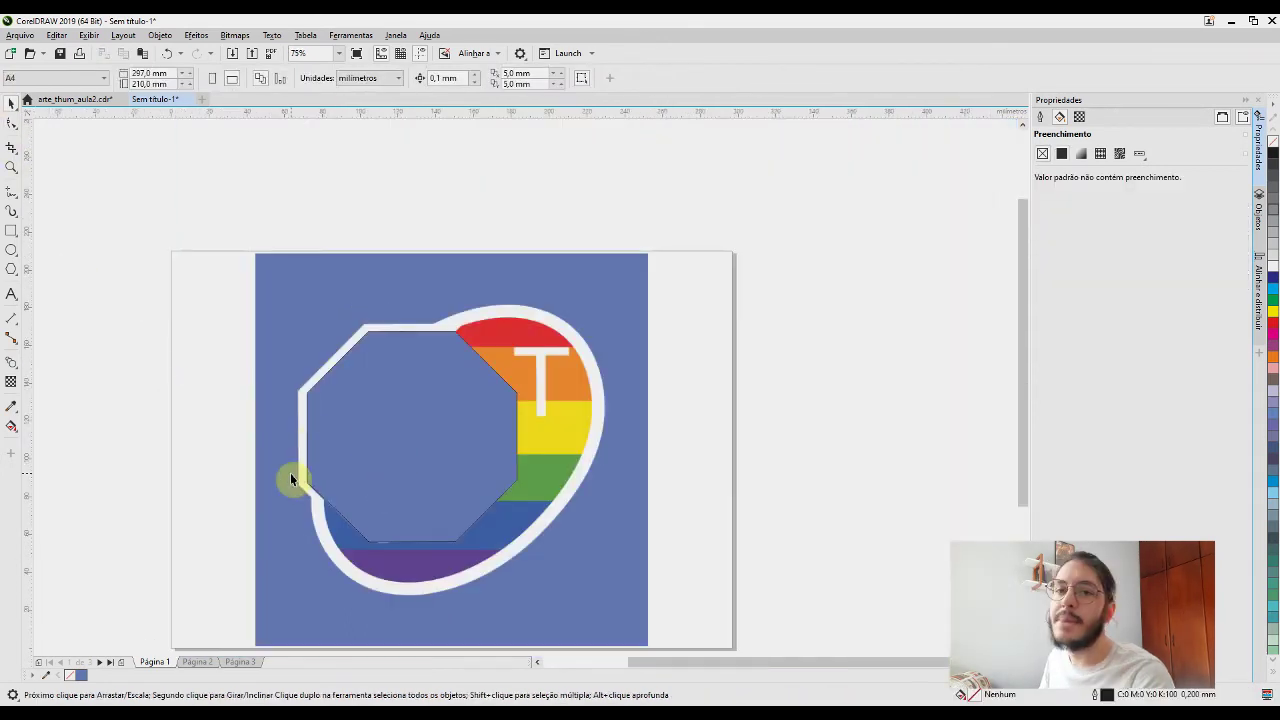
Remove the octagon's outline by setting its width to Nenhum
scroll(291, 479, "up", 3)
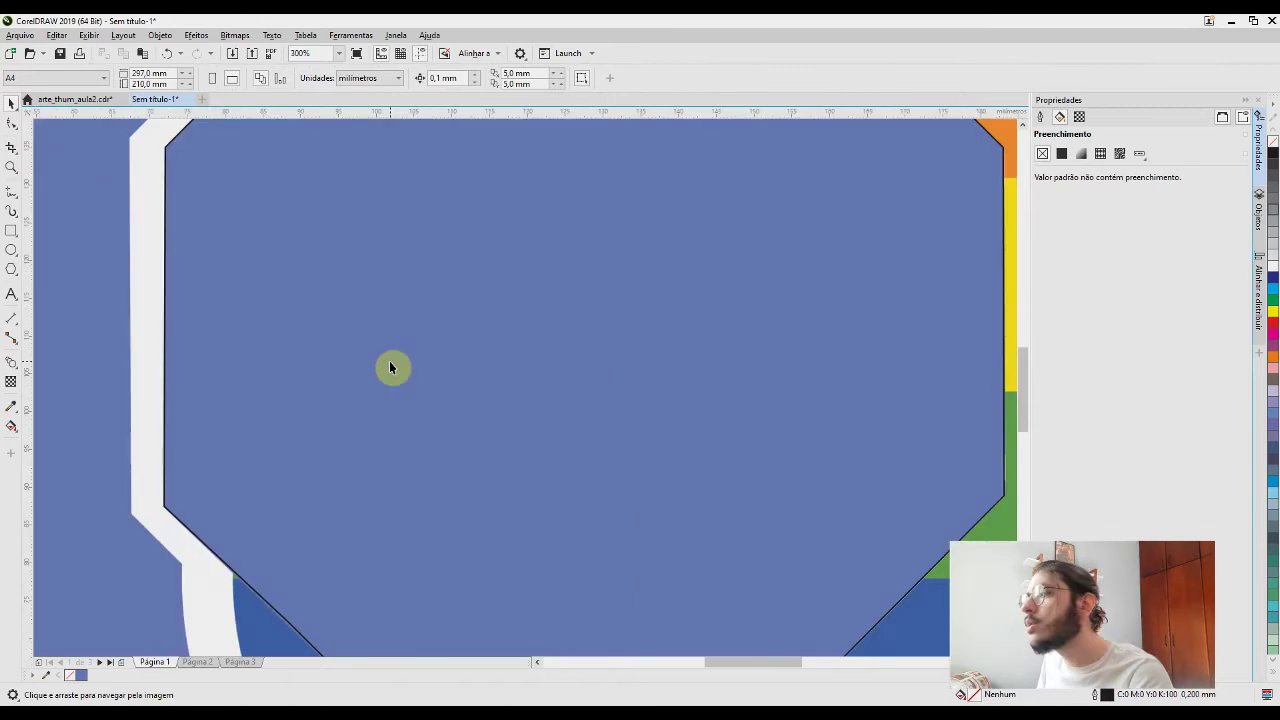
scroll(390, 368, "down", 2)
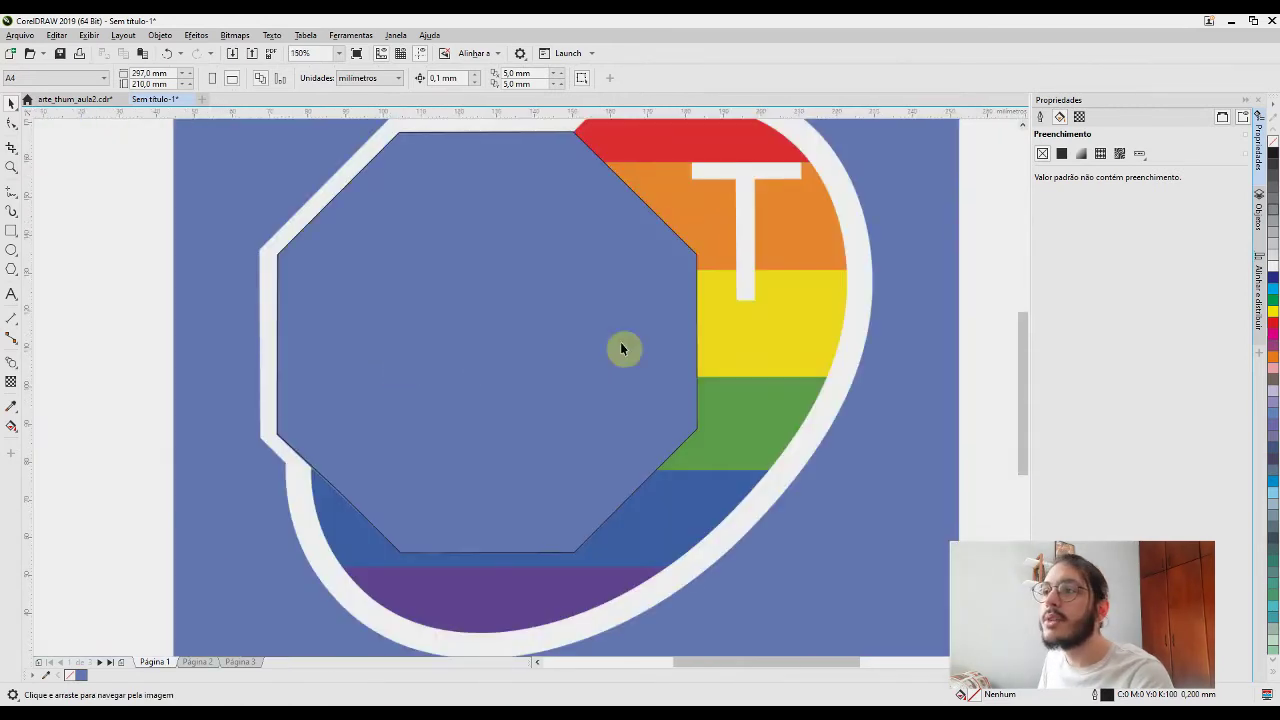
left_click(654, 340)
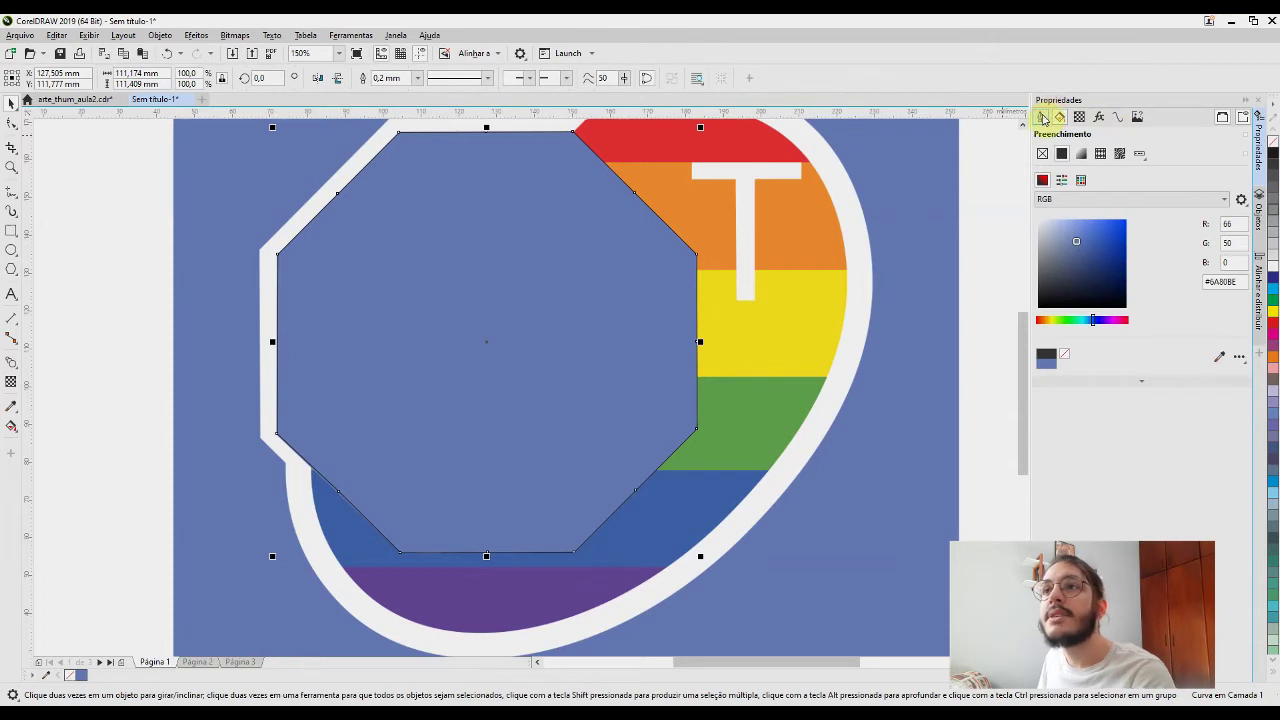
left_click(1043, 118)
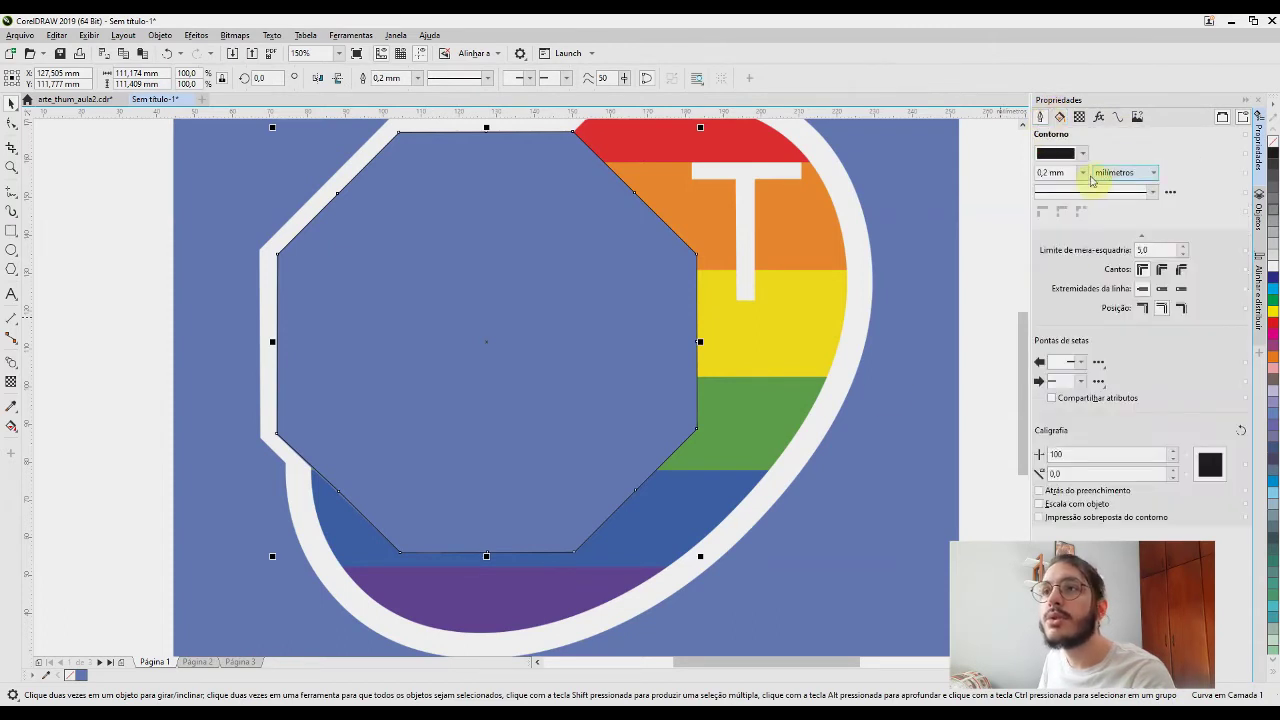
left_click(1083, 174)
left_click(1057, 196)
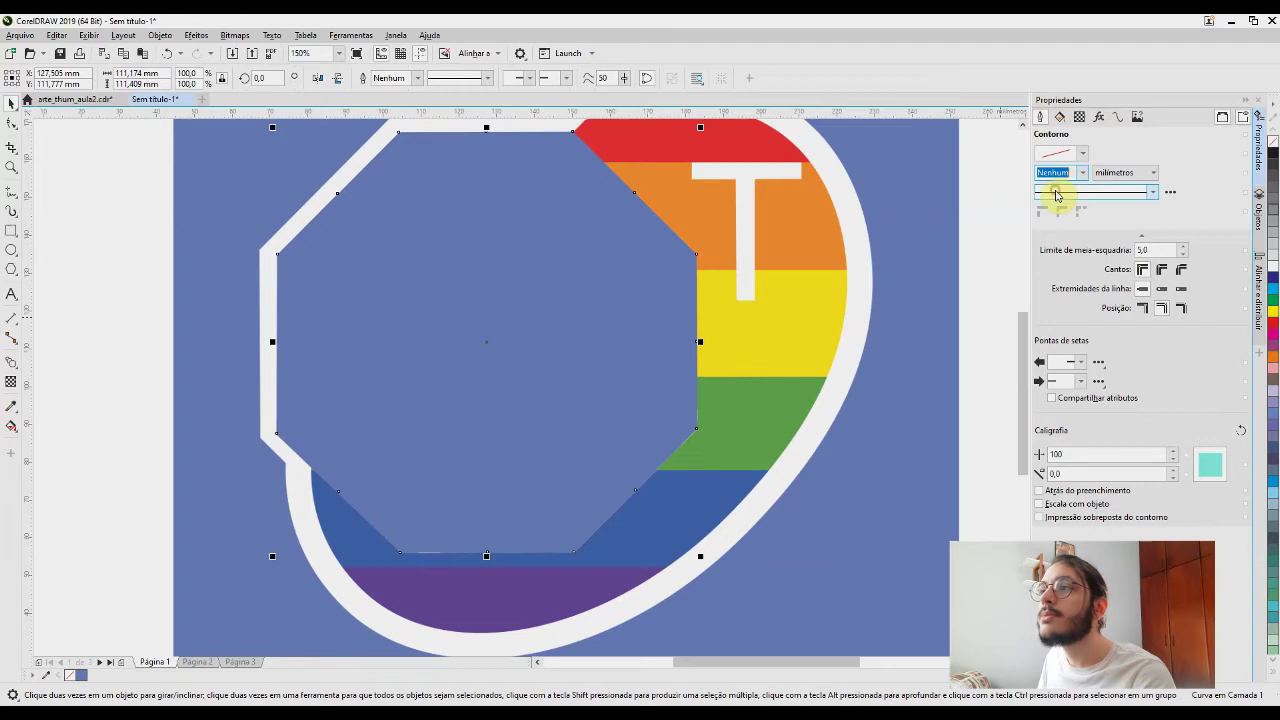
left_click(114, 331)
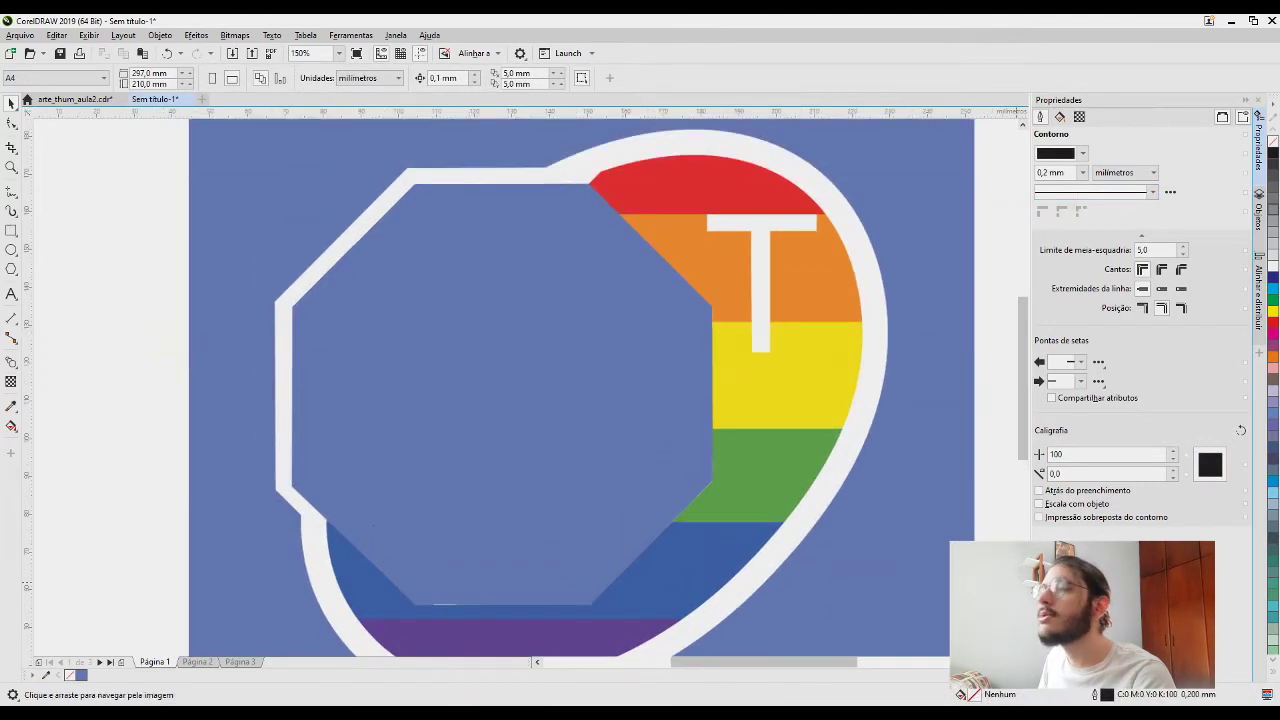
Hide the octagon curve in Camada 1 to expose the logo image beneath it
left_click(584, 357)
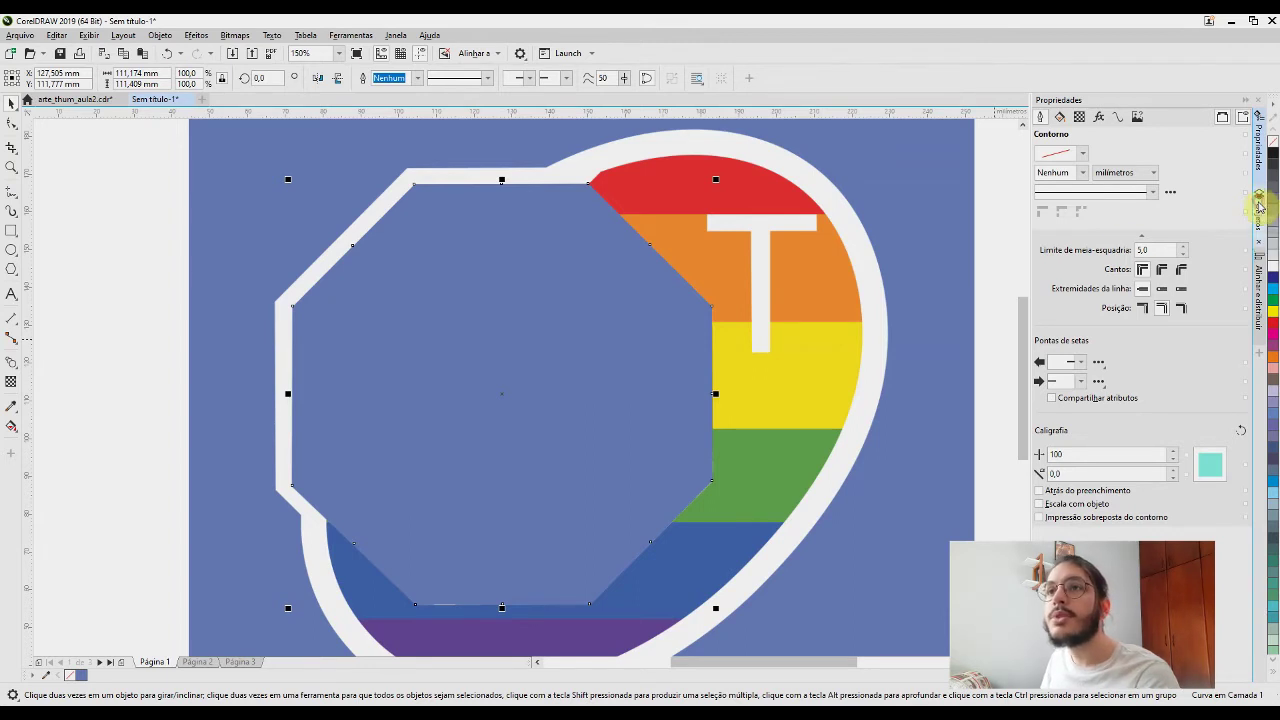
left_click(1259, 205)
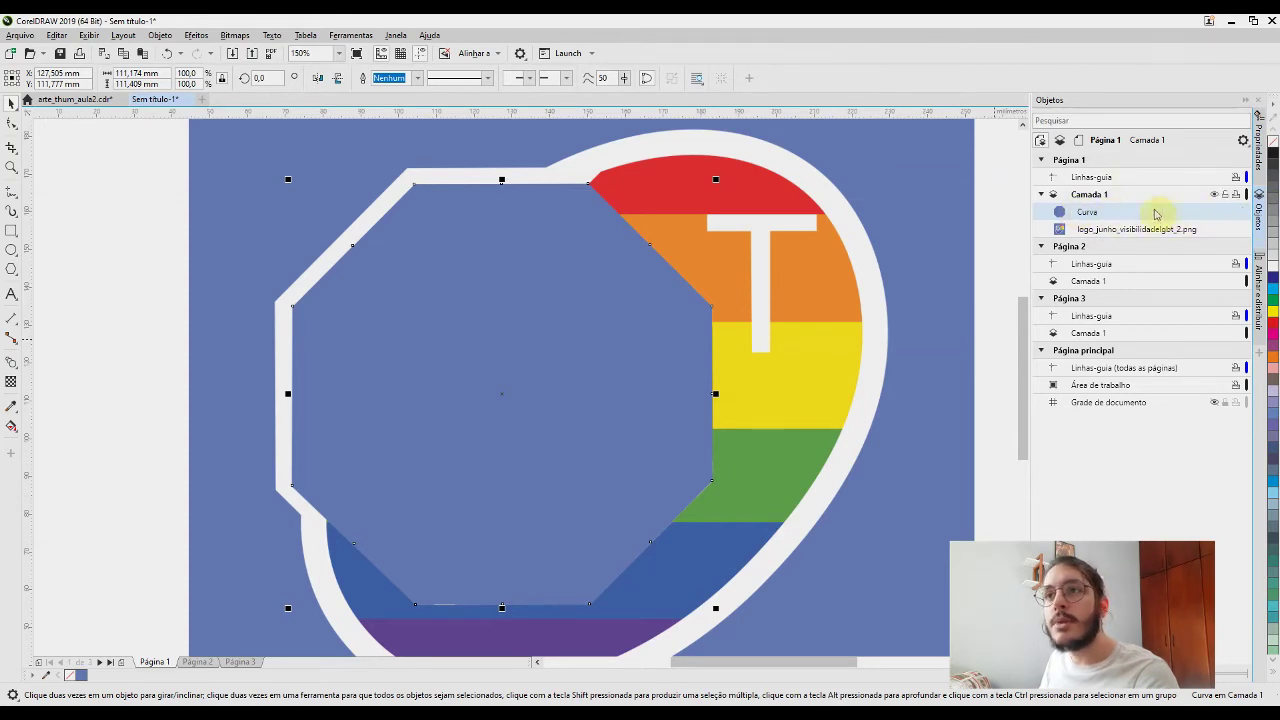
left_click(1231, 213)
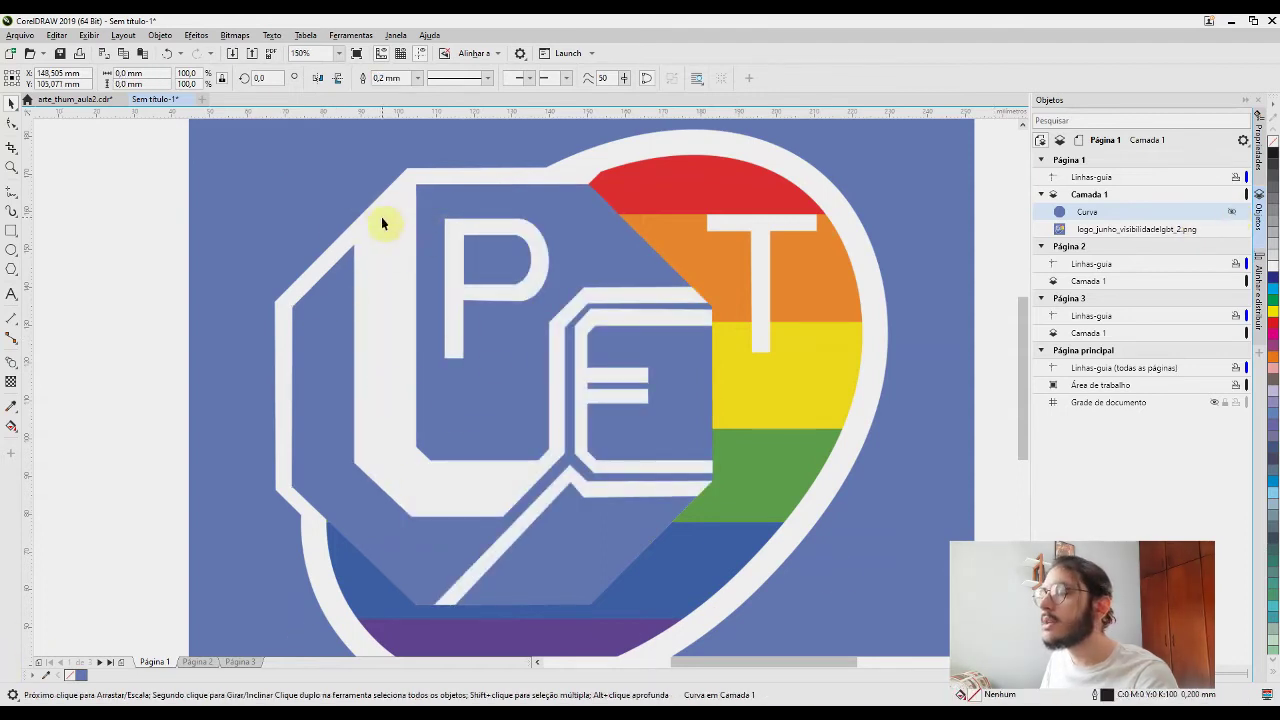
left_click(1234, 215)
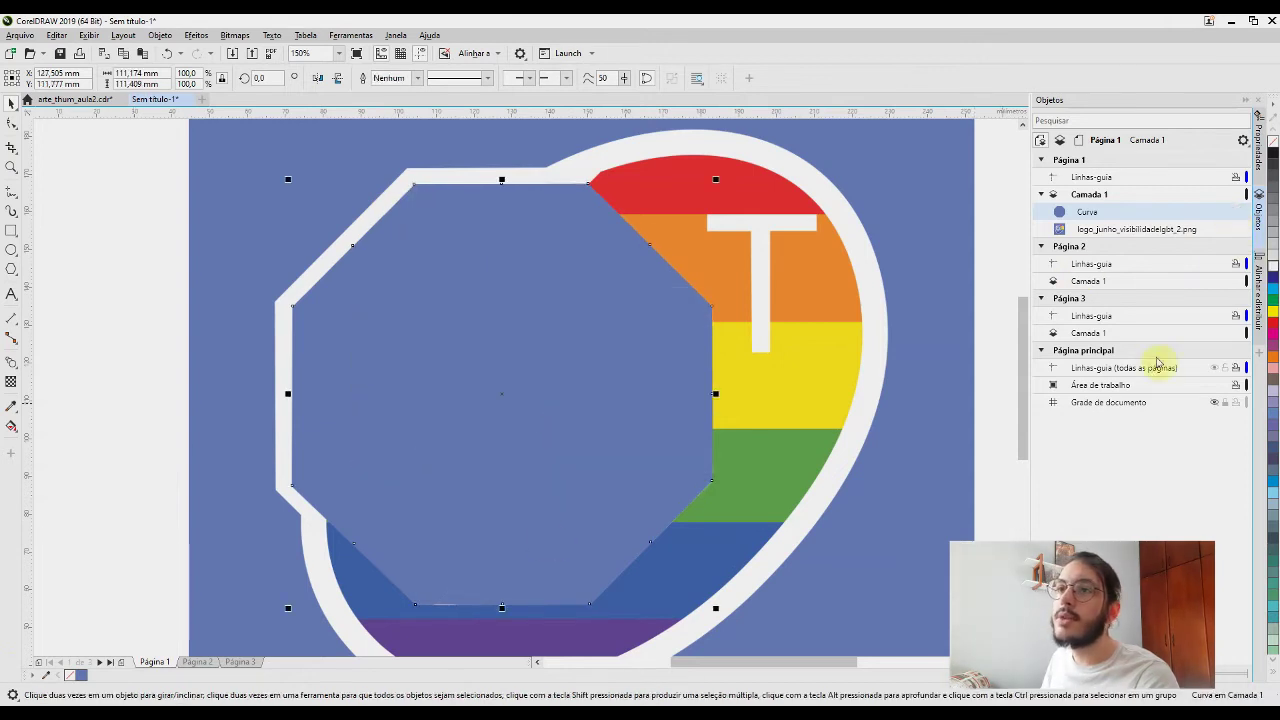
left_click(1232, 213)
left_click_drag(378, 213, 393, 206)
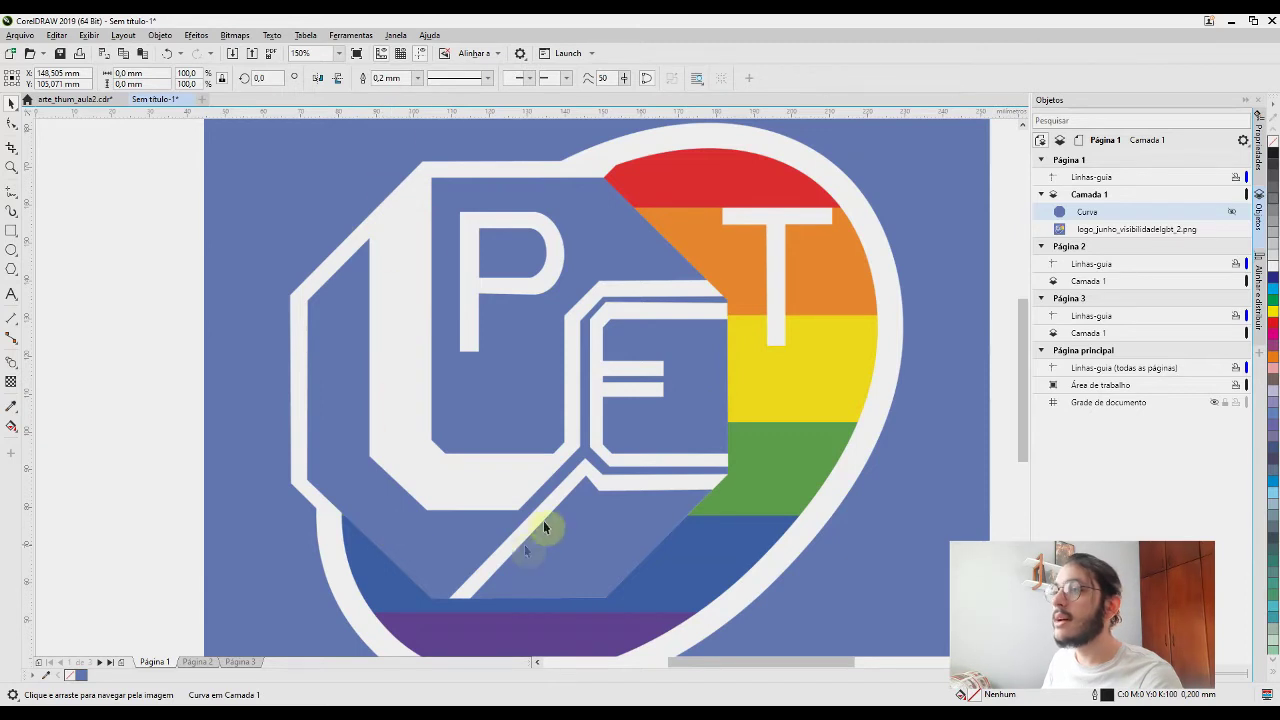
Draw a vertical two-point line about 57.8 mm long down the outer left edge of the white U shape
left_click(10, 197)
left_click(51, 209)
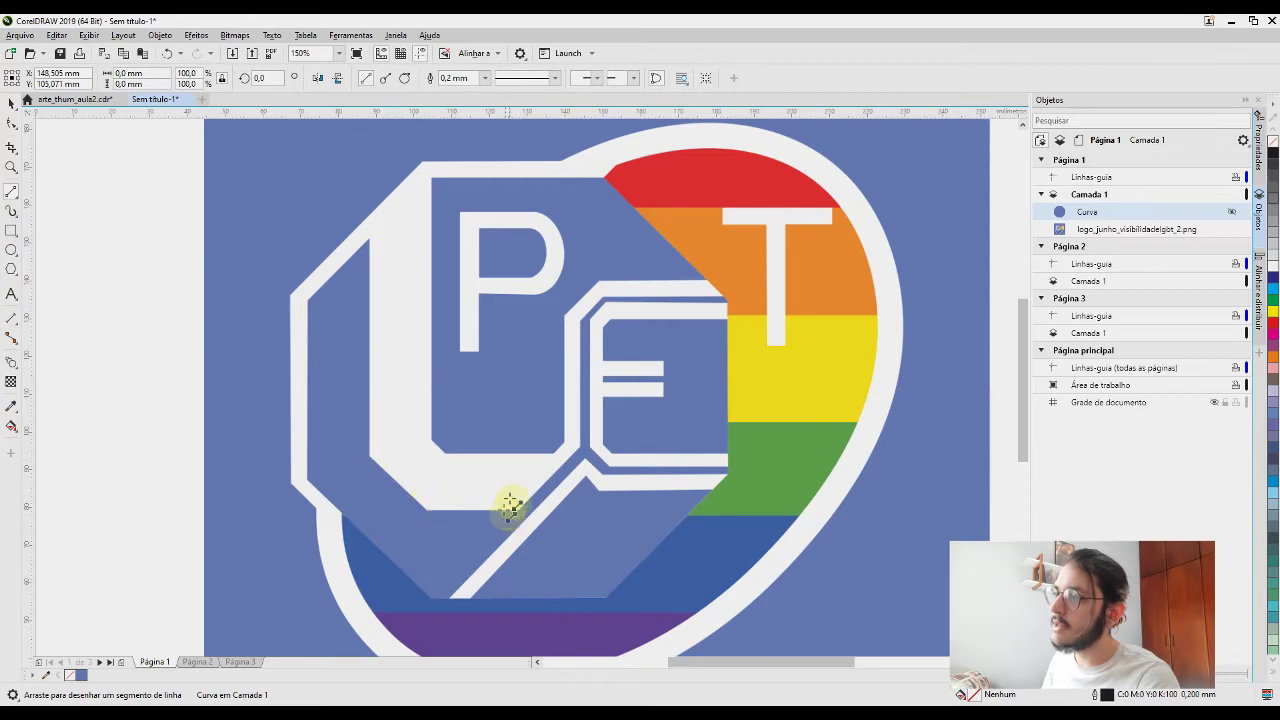
scroll(400, 357, "up", 2)
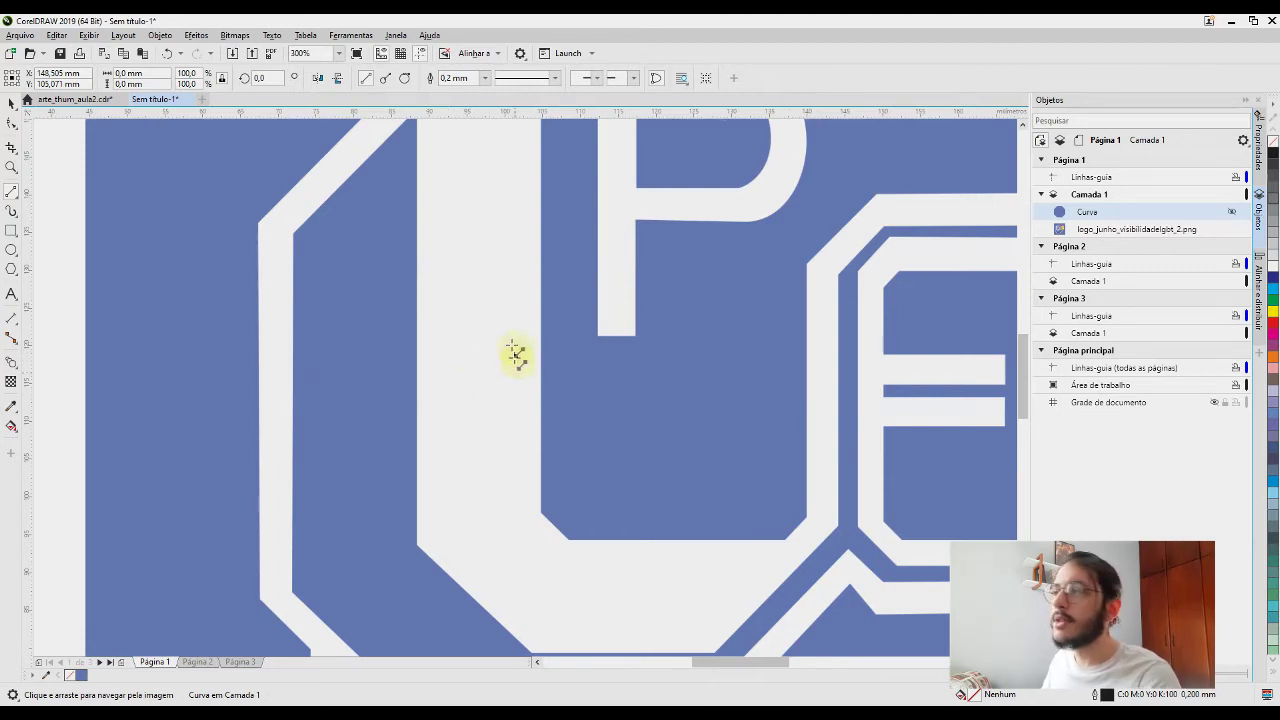
scroll(490, 300, "up", 2)
scroll(414, 172, "up", 4)
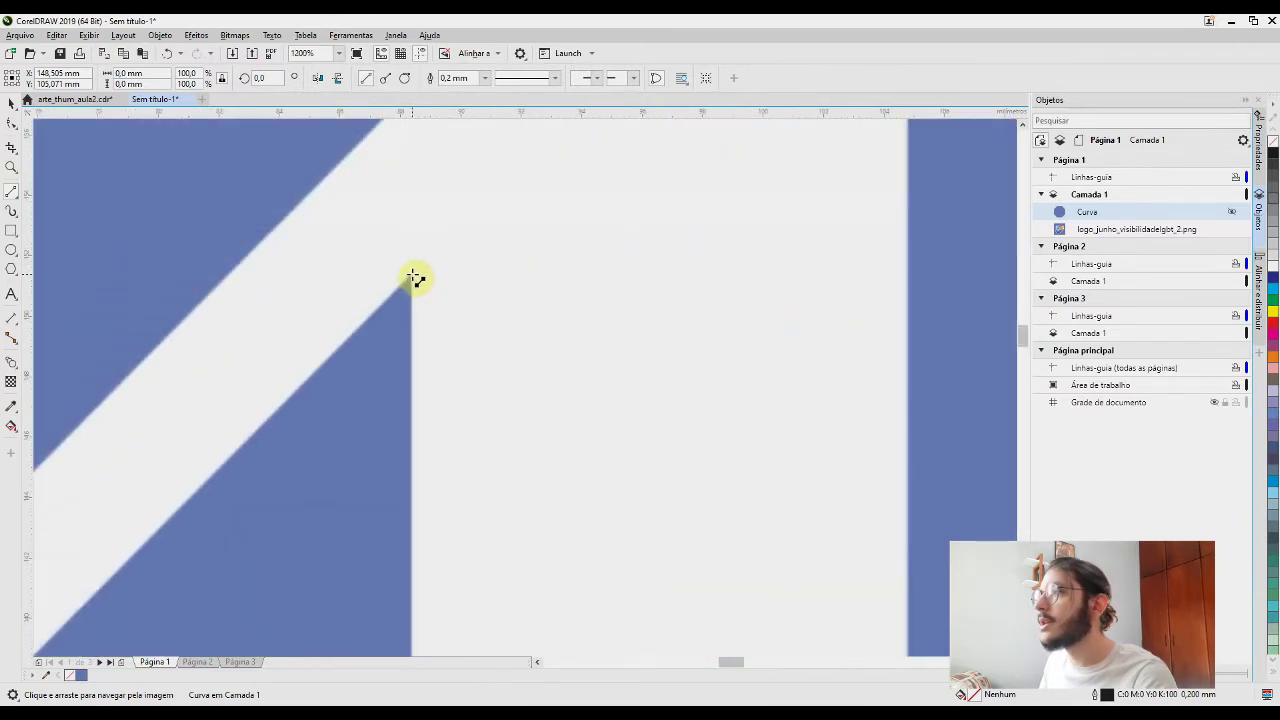
left_click(411, 274)
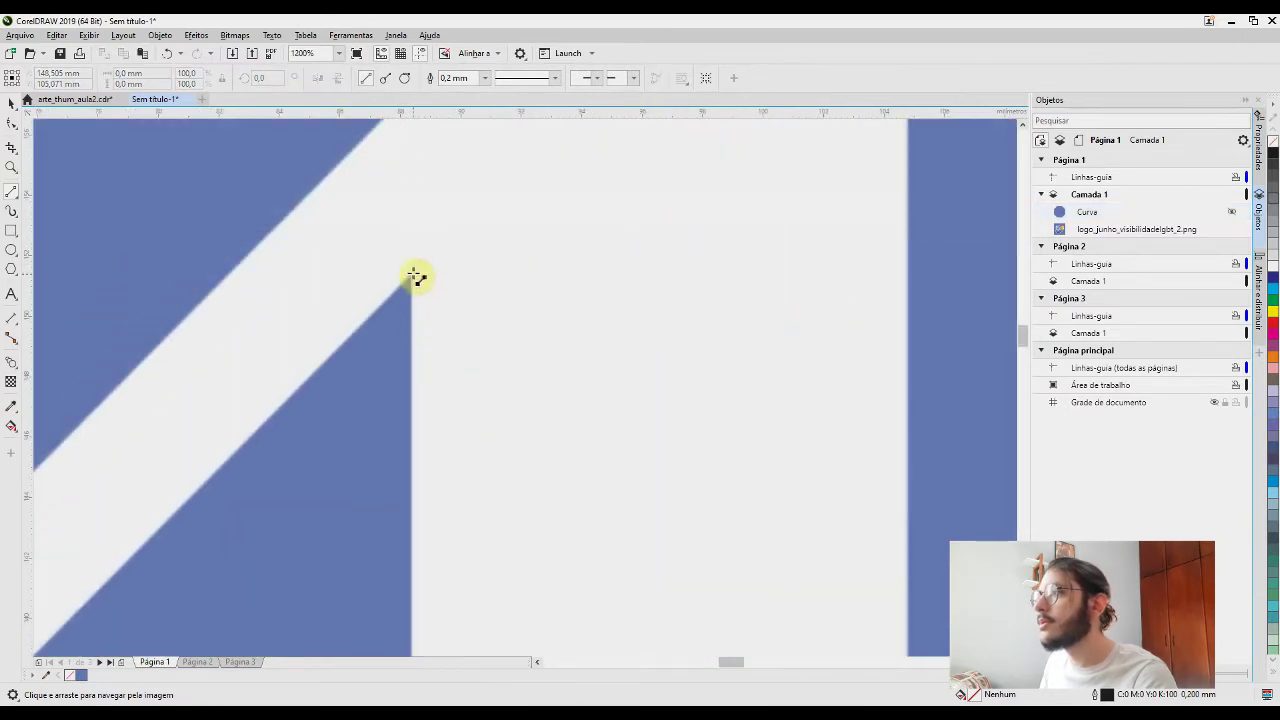
scroll(443, 362, "down", 4)
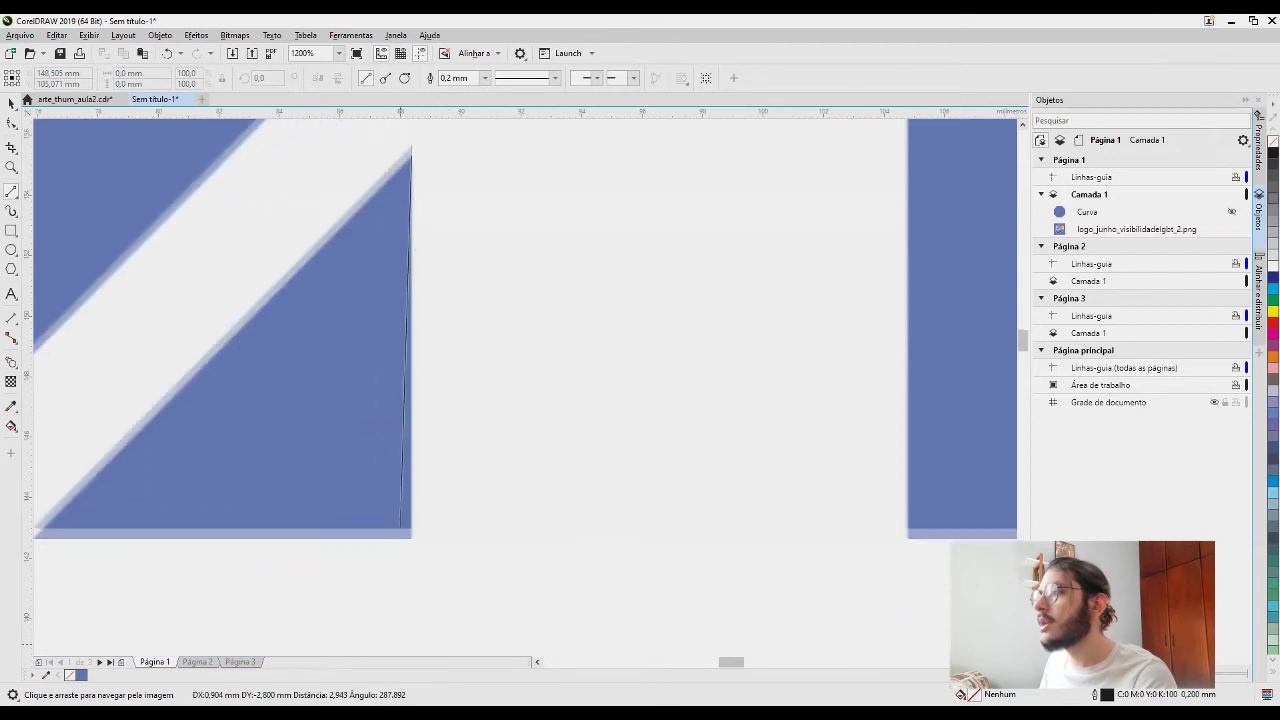
scroll(470, 617, "down", 4)
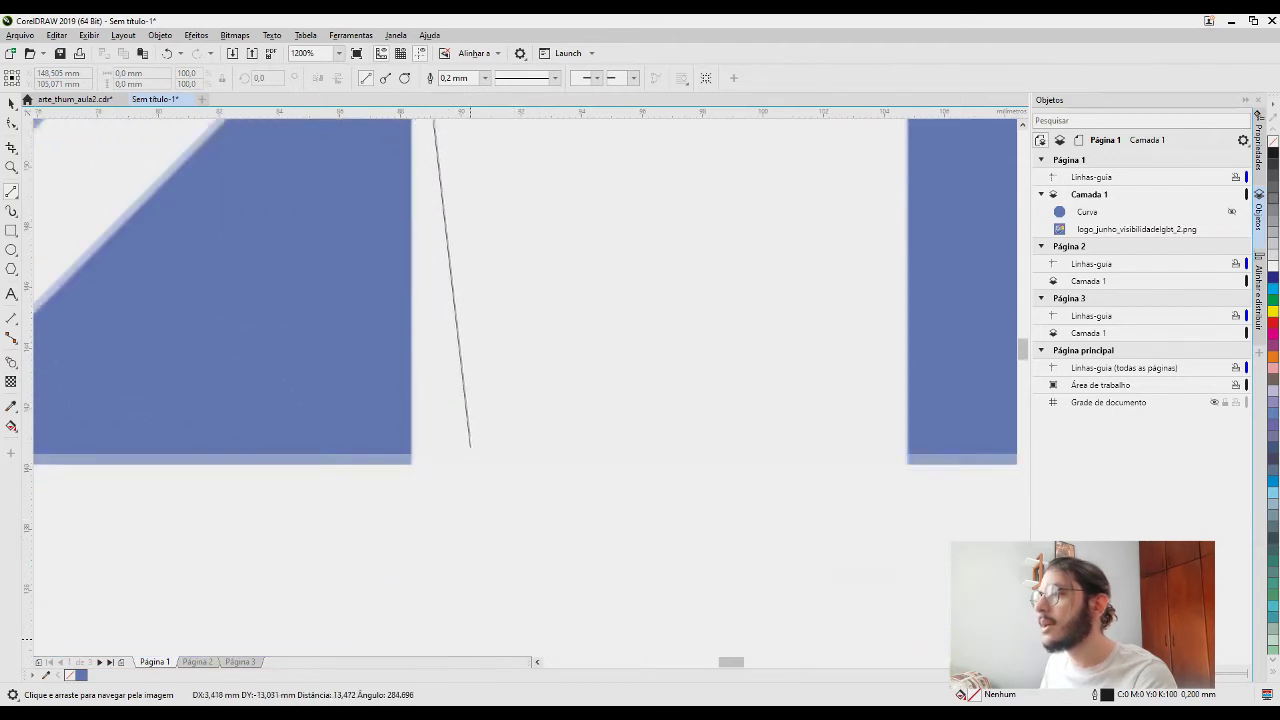
scroll(425, 647, "down", 4)
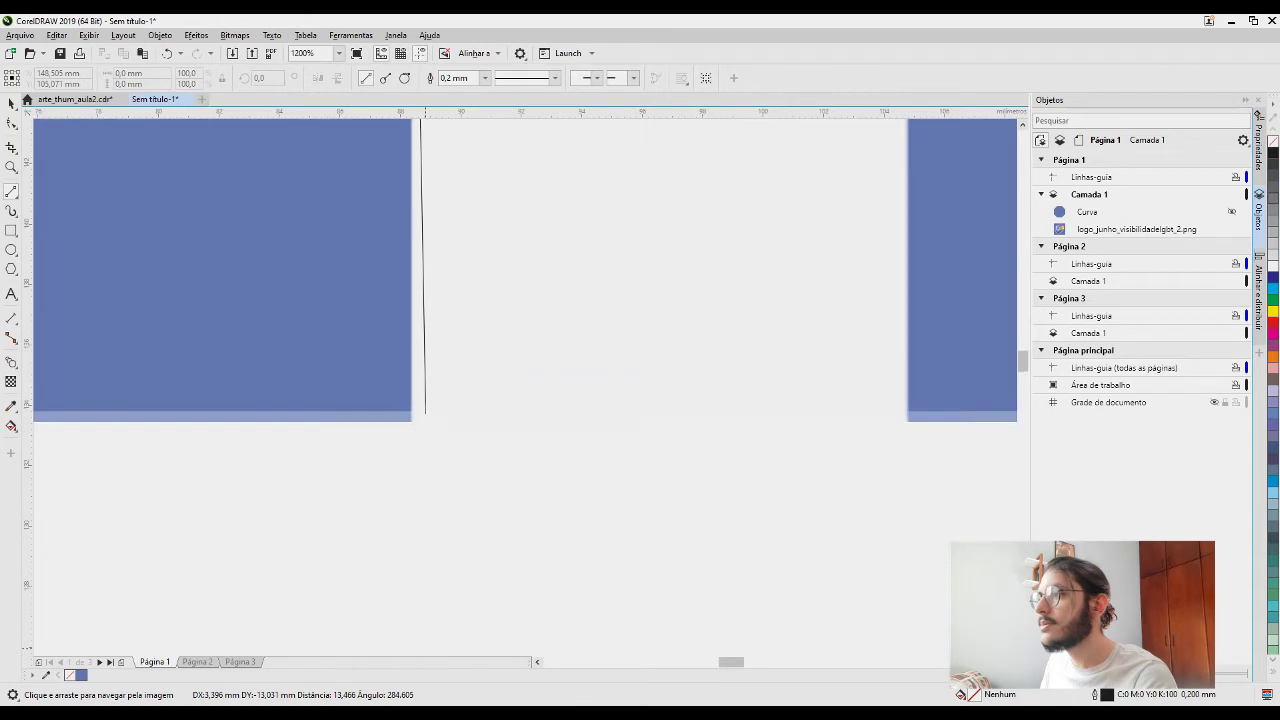
scroll(412, 647, "down", 2)
scroll(412, 647, "down", 3)
scroll(428, 651, "down", 4)
scroll(410, 652, "down", 3)
scroll(410, 652, "down", 3)
scroll(437, 594, "down", 4)
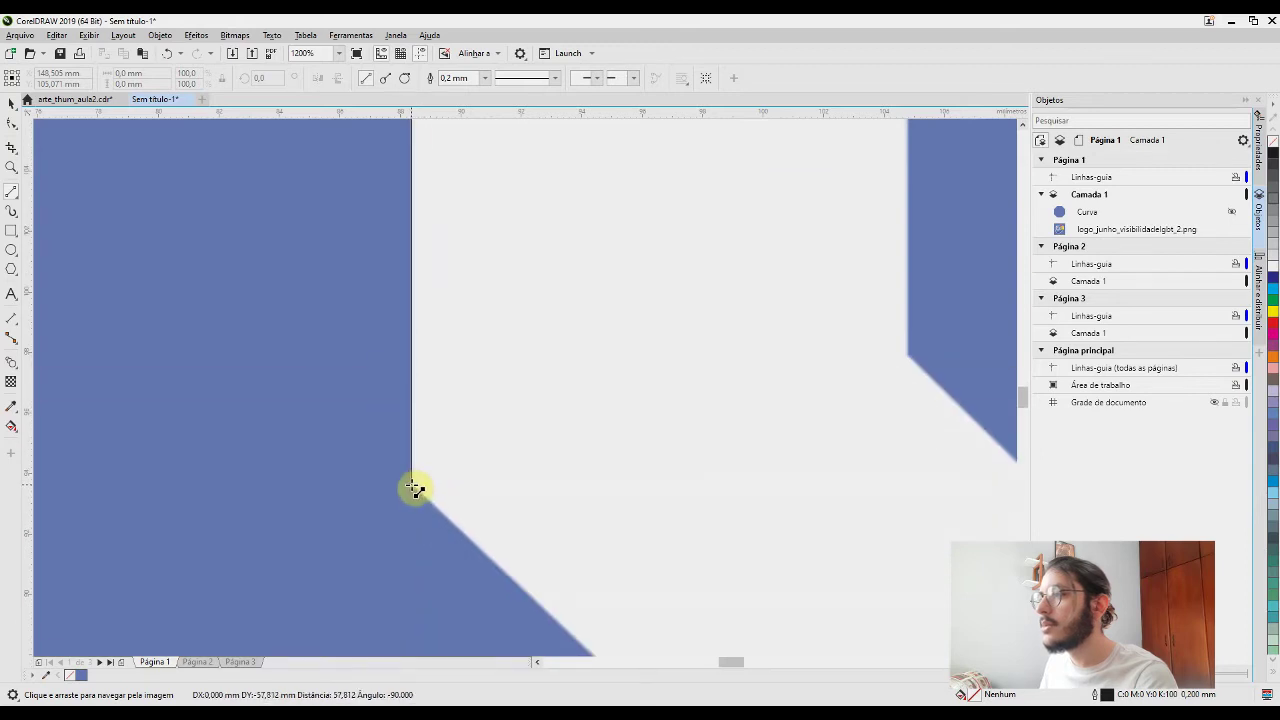
left_click(418, 487)
Extend the line from its lower end along the U's lower-left diagonal and across its bottom edge
scroll(437, 404, "up", 4)
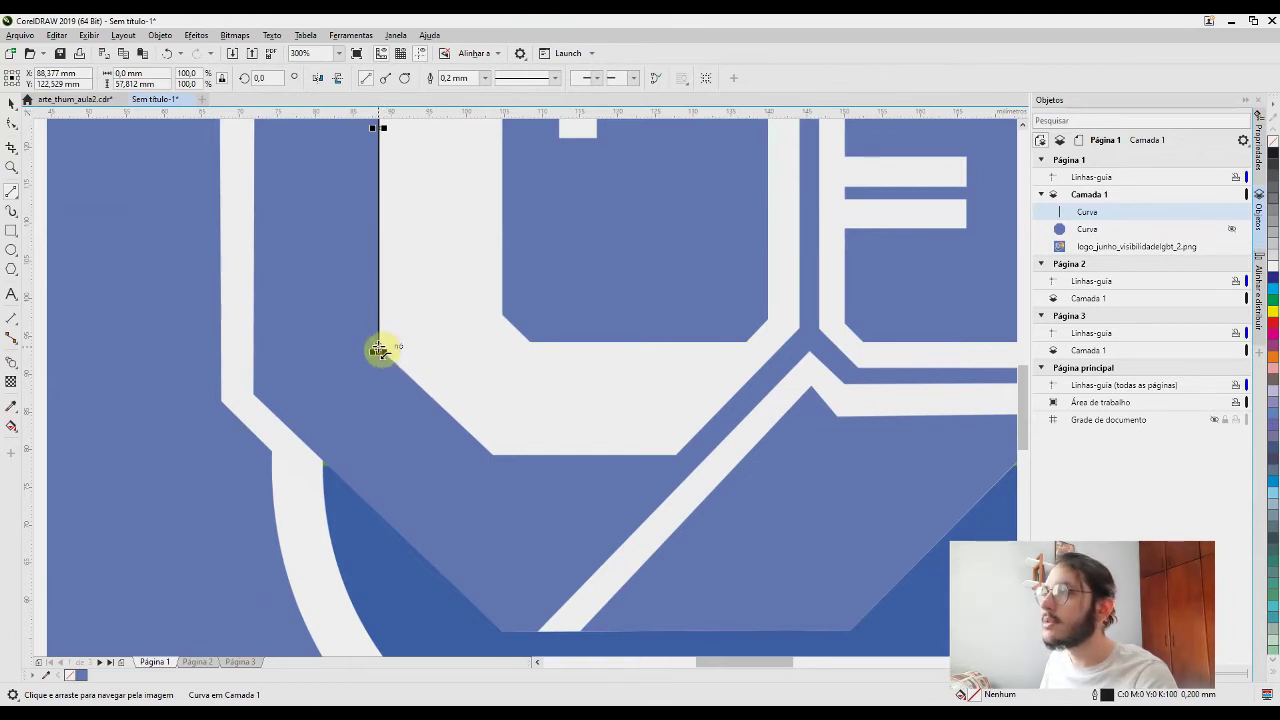
left_click(378, 350)
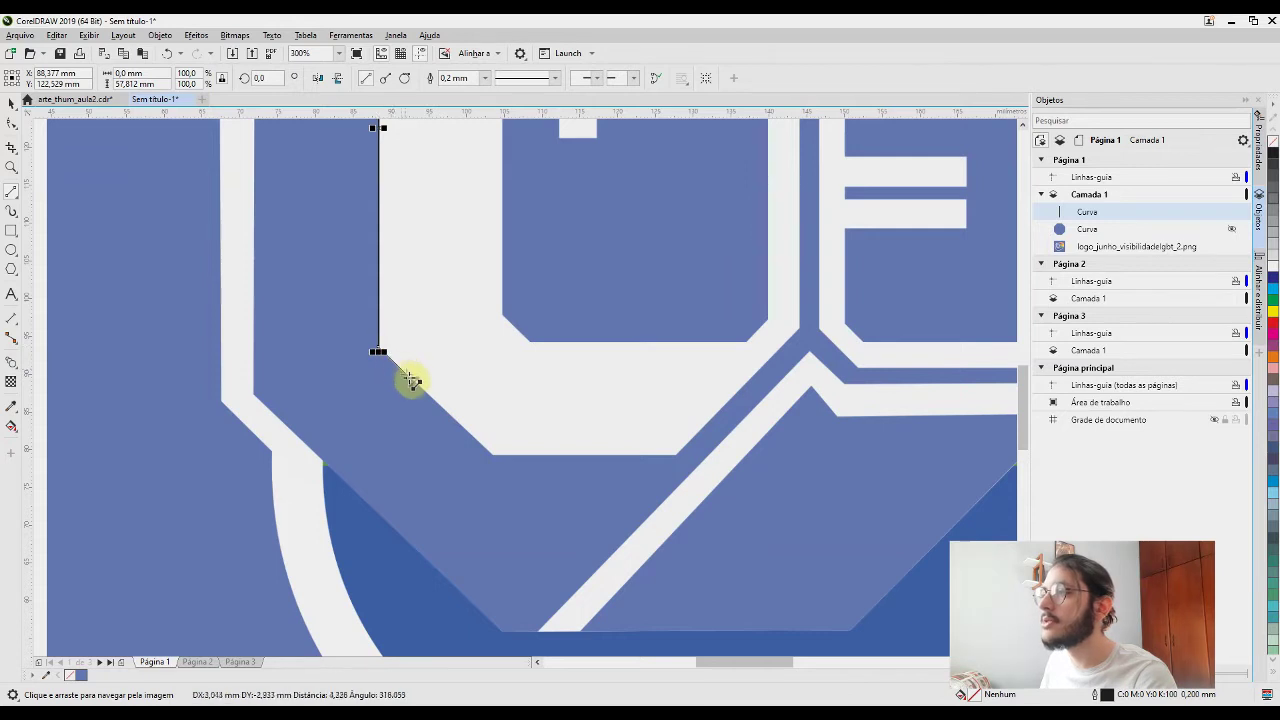
double_click(497, 458)
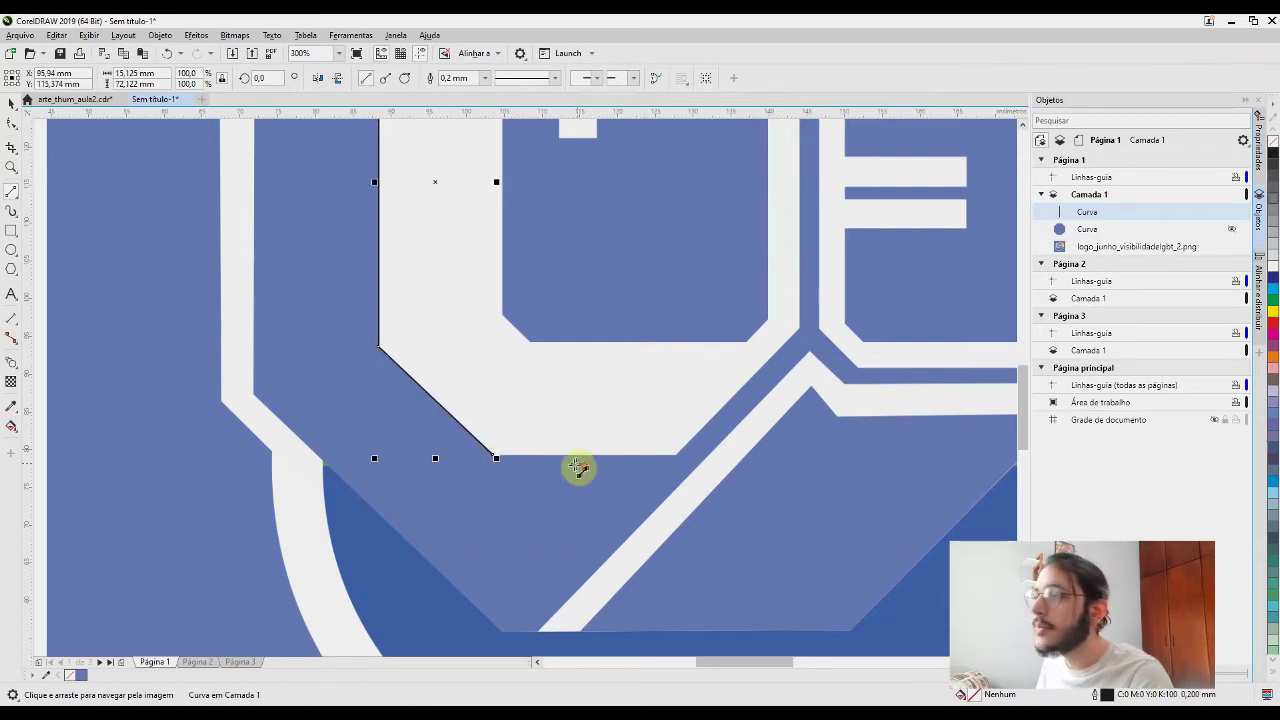
scroll(579, 468, "up", 2)
left_click(306, 437)
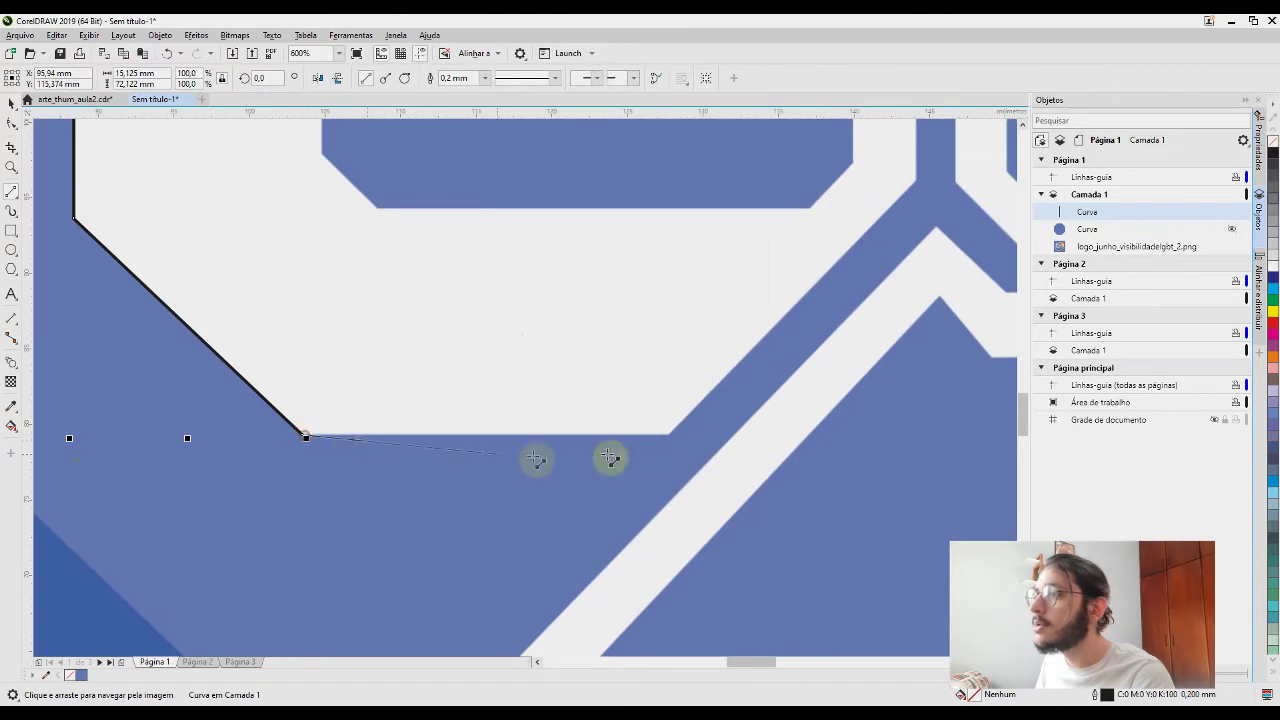
left_click(670, 437)
Continue the U outline up its thin inner arm and about 31.8 mm along the band's lower edge, aligning the end node with the orange border
left_click_drag(688, 384, 642, 371)
left_click(642, 370)
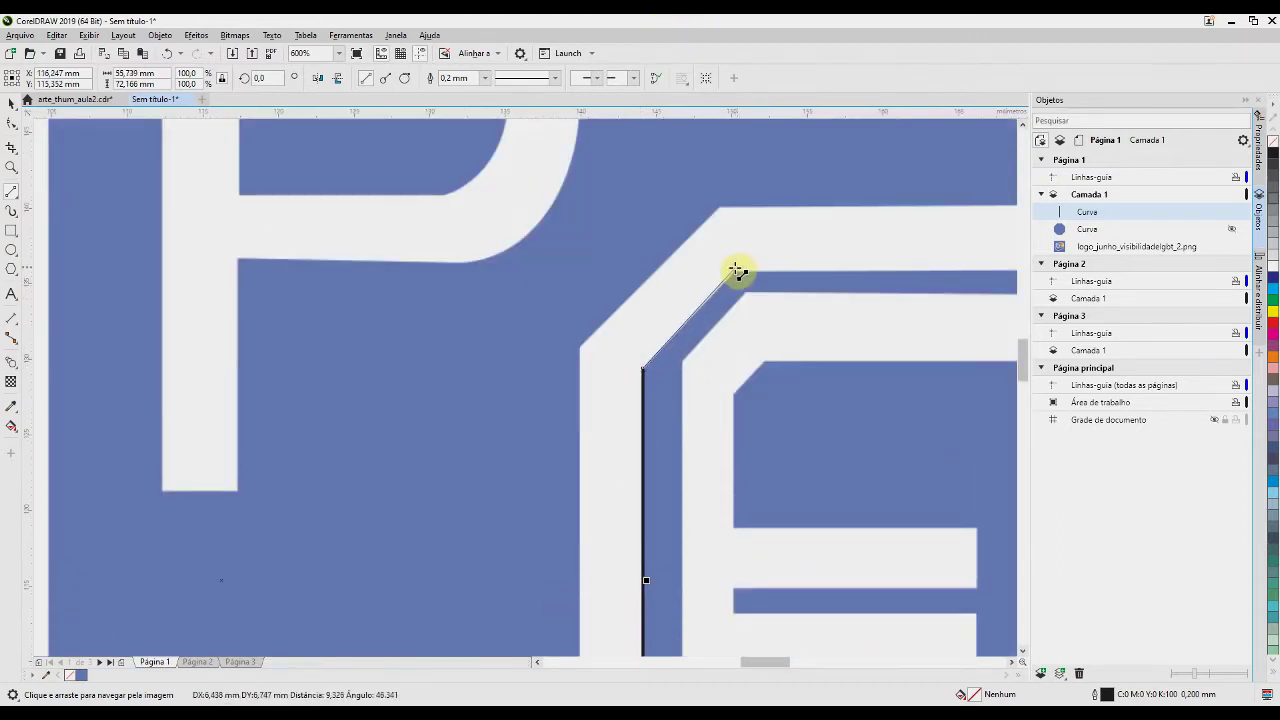
scroll(735, 273, "up", 2)
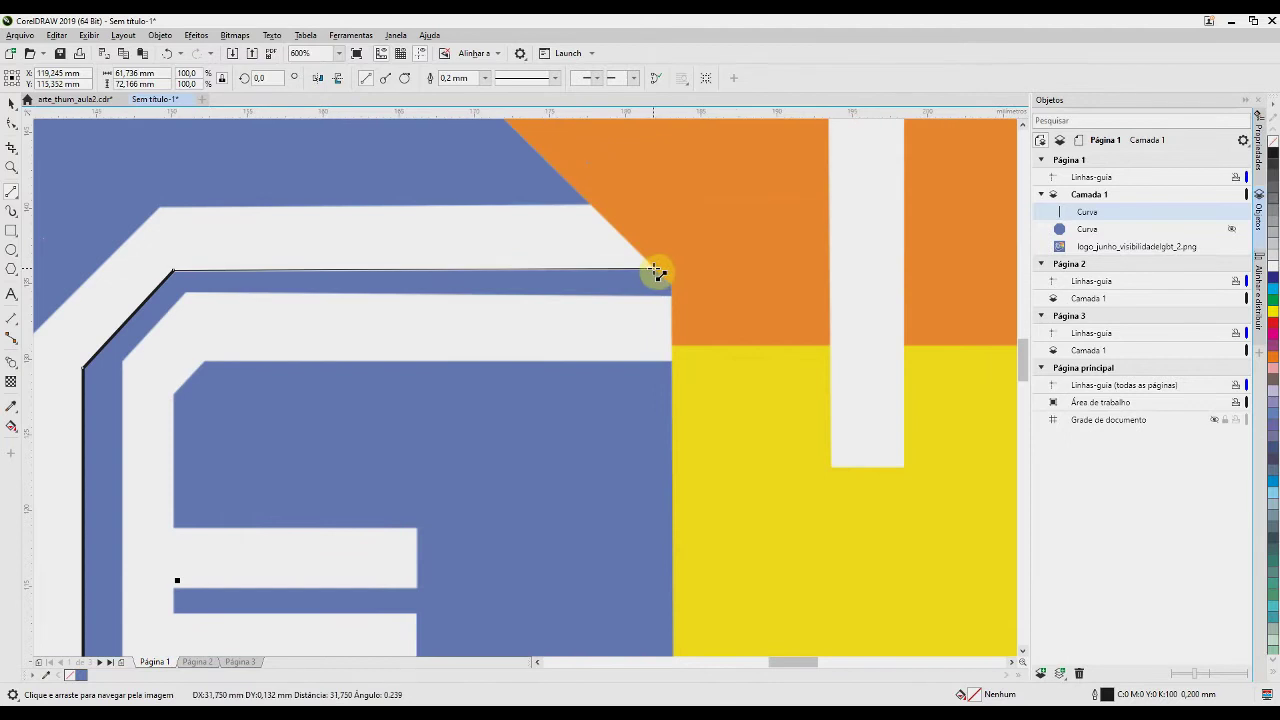
scroll(660, 268, "up", 1)
scroll(573, 332, "up", 1)
key("F10")
left_click_drag(635, 344, 650, 345)
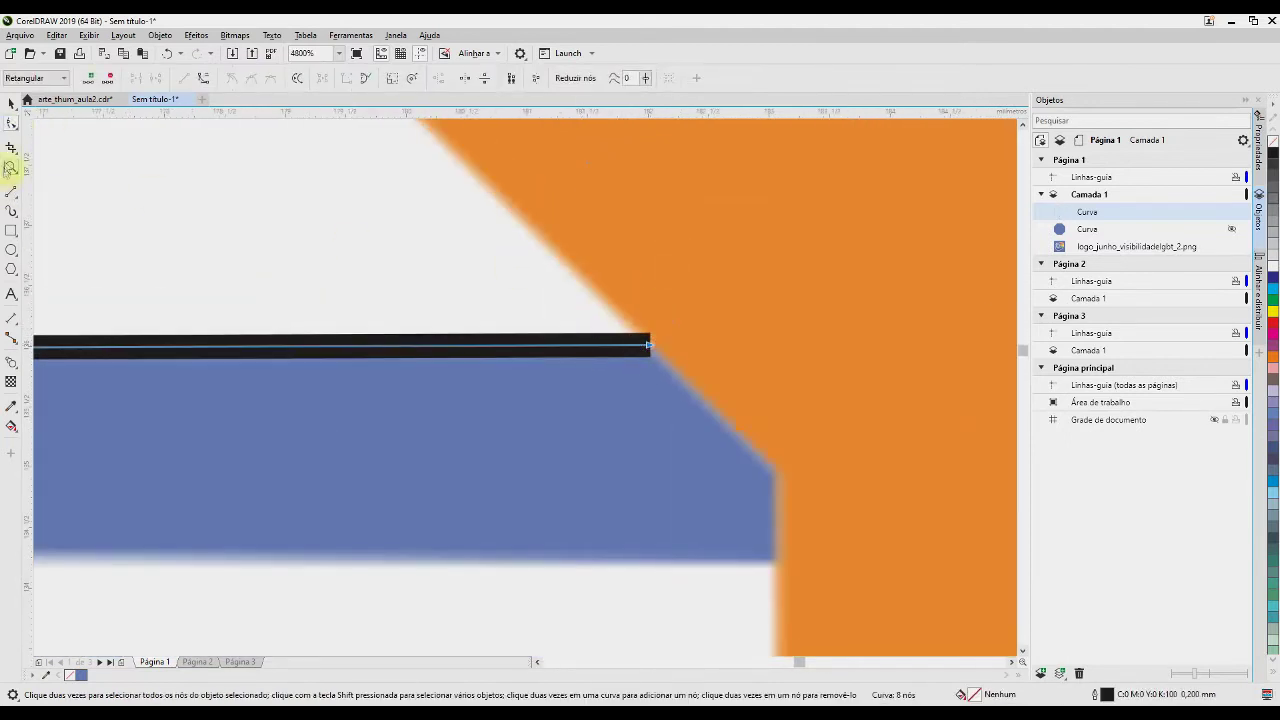
Draw the band's slanted end and its upper edge with two-point lines, then align the node at the upper edge's far corner
left_click(12, 192)
scroll(886, 520, "down", 2)
left_click_drag(902, 543, 775, 414)
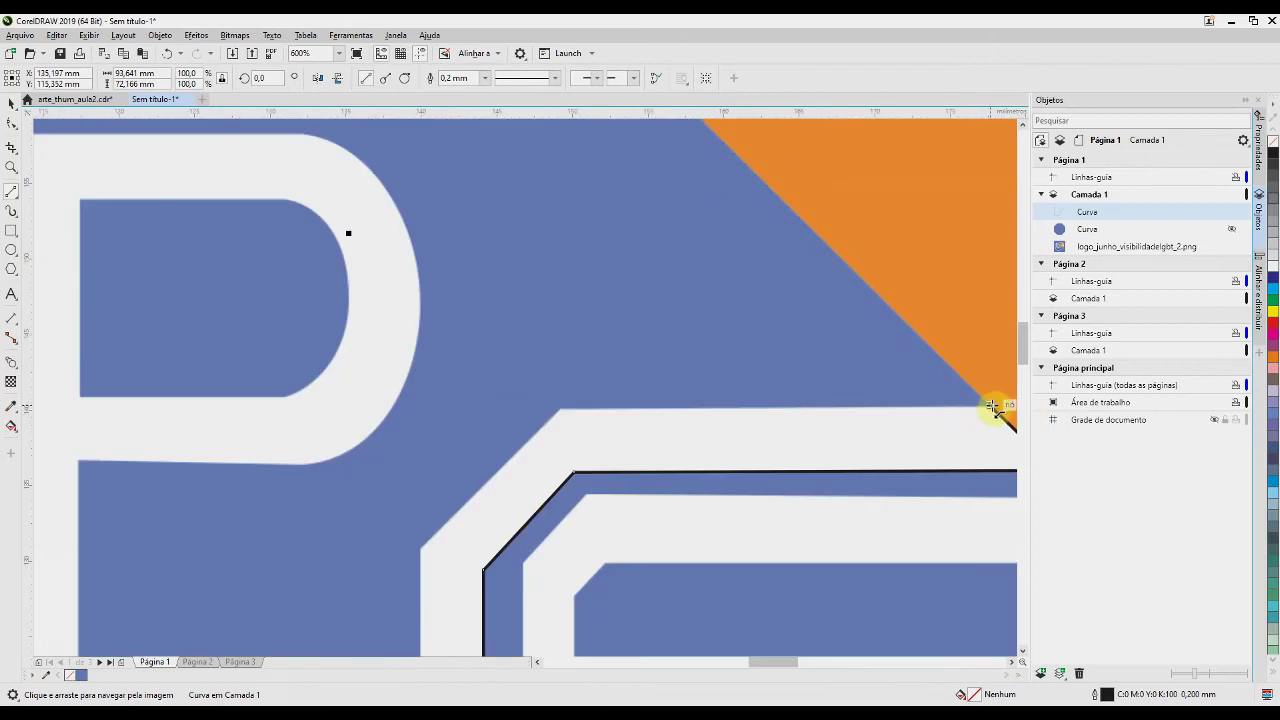
left_click_drag(1000, 414, 551, 429)
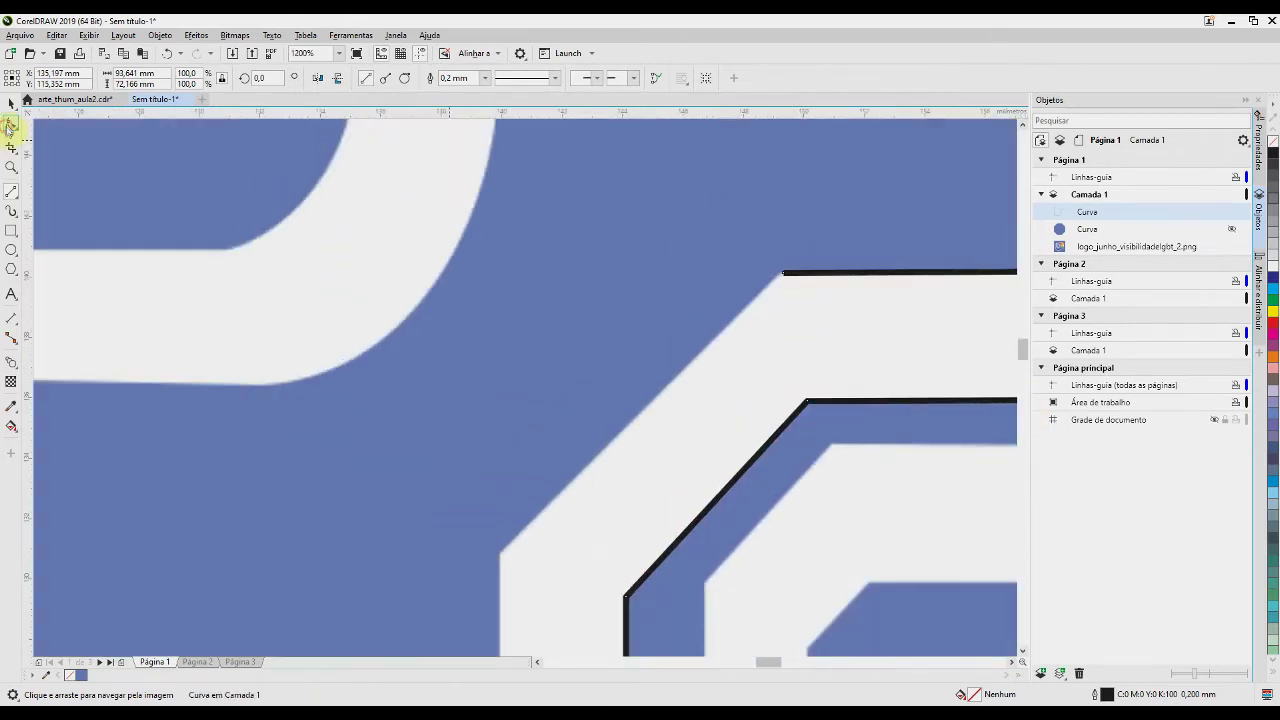
left_click(9, 125)
left_click_drag(785, 273, 783, 271)
Extend the outline from the band's upper corner down the diagonal to the thin arm and align its end node
left_click(11, 191)
left_click_drag(803, 317, 805, 269)
left_click_drag(784, 225, 518, 477)
scroll(789, 194, "up", 1)
key("F10")
scroll(806, 206, "up", 2)
left_click_drag(726, 204, 706, 204)
Trace the U's inner contour down the thin arm, around the chamfered base and up the long inner left edge to the top corner
scroll(708, 206, "down", 3)
left_click(11, 192)
left_click_drag(483, 336, 557, 120)
left_click_drag(617, 170, 529, 541)
scroll(393, 509, "down", 1)
left_click_drag(393, 509, 643, 434)
scroll(797, 472, "up", 1)
left_click_drag(557, 449, 903, 438)
mouse_move(994, 434)
left_mouse_down()
mouse_move(271, 377)
mouse_move(130, 434)
left_mouse_up()
mouse_move(160, 342)
left_mouse_down()
mouse_move(307, 425)
mouse_move(586, 452)
left_mouse_up()
scroll(567, 472, "down", 1)
scroll(570, 500, "up", 1)
left_click_drag(558, 503, 448, 393)
left_click_drag(510, 312, 474, 538)
scroll(415, 605, "down", 3)
scroll(473, 263, "up", 2)
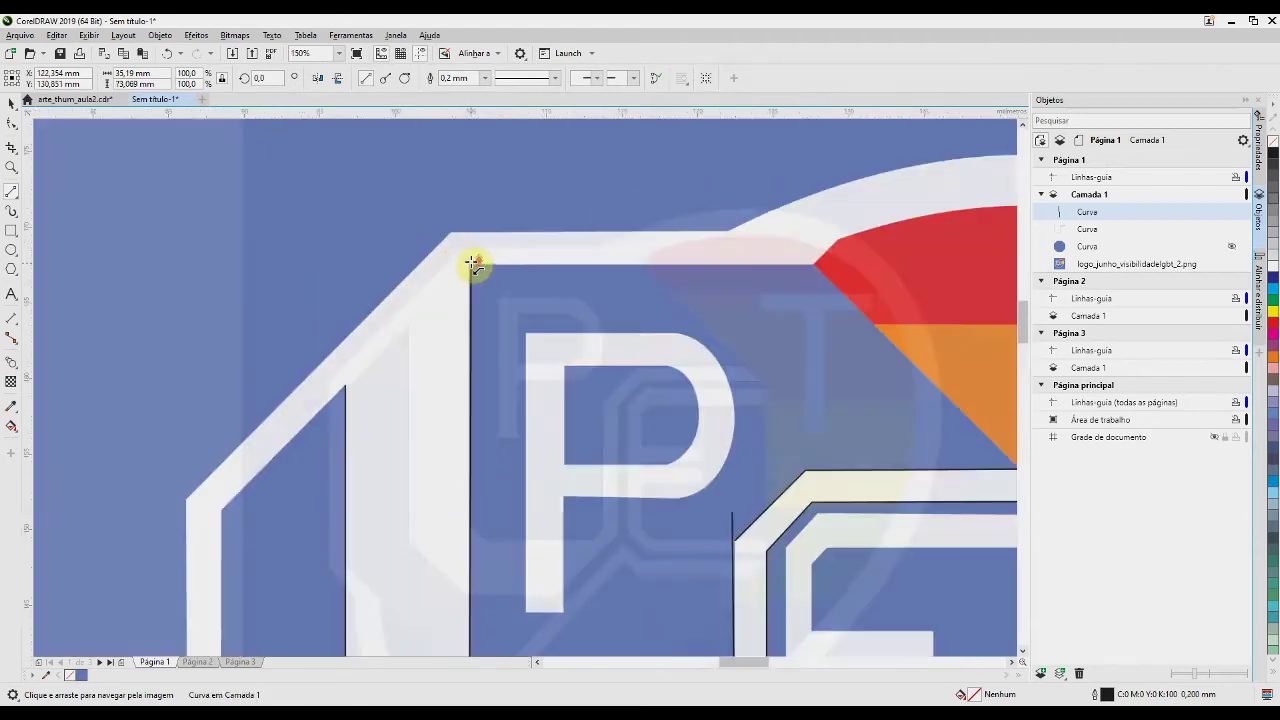
Align the U's top corner node with the logo and draw the diagonal line down to the upper end of the outer left edge
scroll(471, 263, "up", 3)
key("F10")
scroll(449, 262, "up", 2)
left_click_drag(563, 326, 526, 320)
scroll(526, 320, "down", 6)
scroll(446, 377, "up", 2)
left_click(12, 190)
left_click_drag(680, 218, 574, 265)
scroll(582, 418, "down", 3)
scroll(706, 292, "up", 3)
Move the overshooting upper node of the U's inner contour onto the lower end of the band's diagonal
left_click(12, 104)
scroll(680, 470, "down", 1)
left_click_drag(680, 470, 566, 343)
scroll(534, 353, "up", 2)
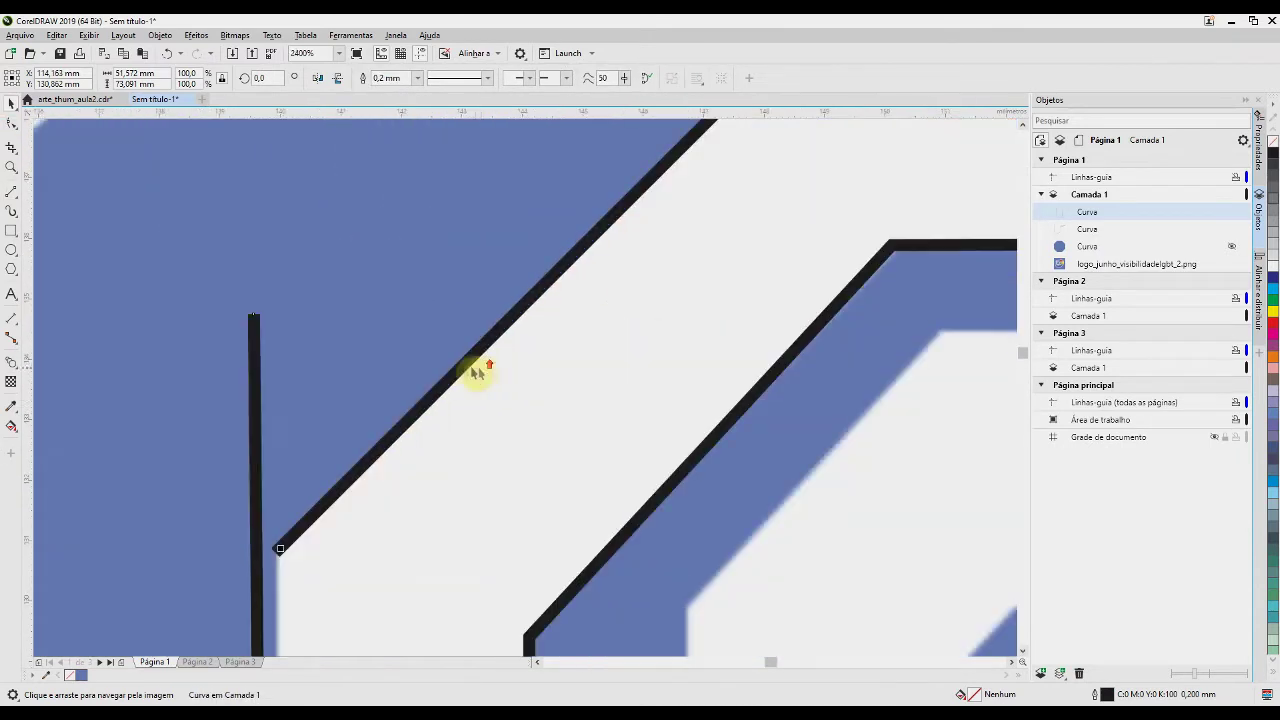
left_click(12, 124)
left_click_drag(254, 314, 280, 549)
scroll(655, 287, "down", 5)
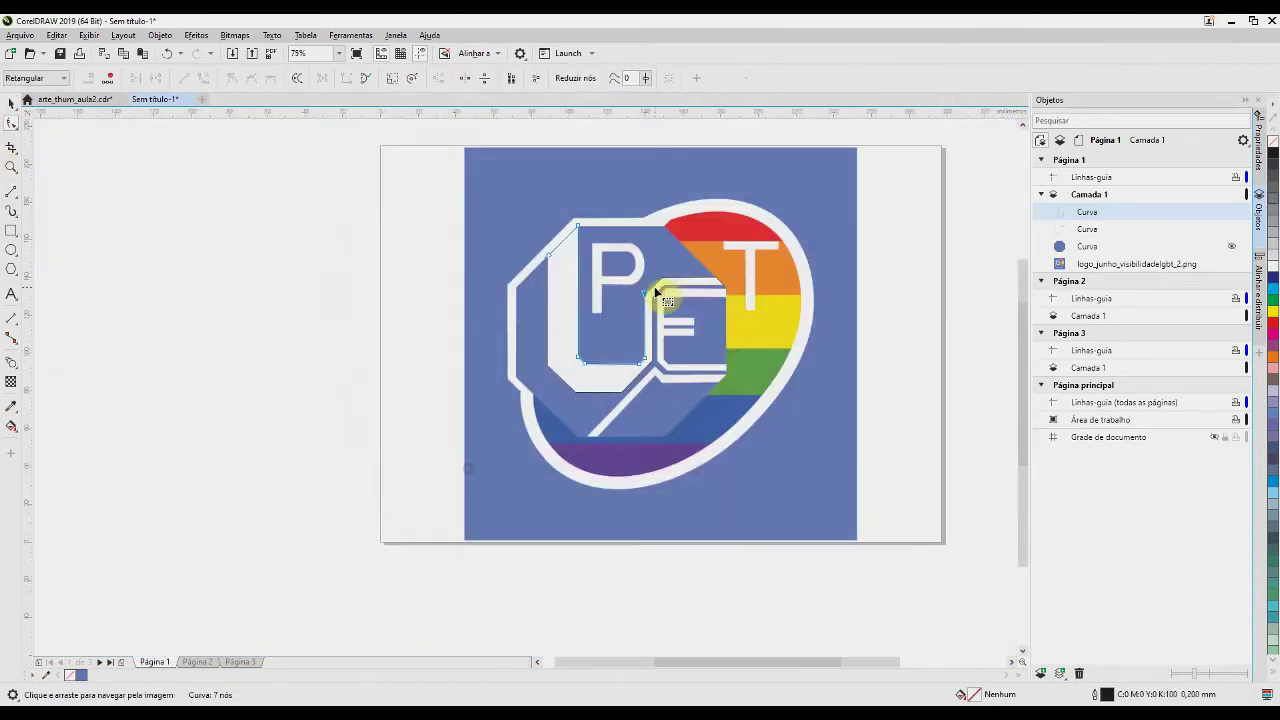
Combine the two U curves and join their end nodes at the thin arm's corner into one closed outline
scroll(654, 286, "up", 4)
left_click(12, 104)
left_click(262, 269, "shift")
left_click(393, 78)
left_click(12, 124)
scroll(264, 155, "up", 2)
scroll(356, 298, "up", 2)
left_click_drag(305, 247, 353, 297)
scroll(780, 500, "down", 6)
scroll(730, 306, "up", 6)
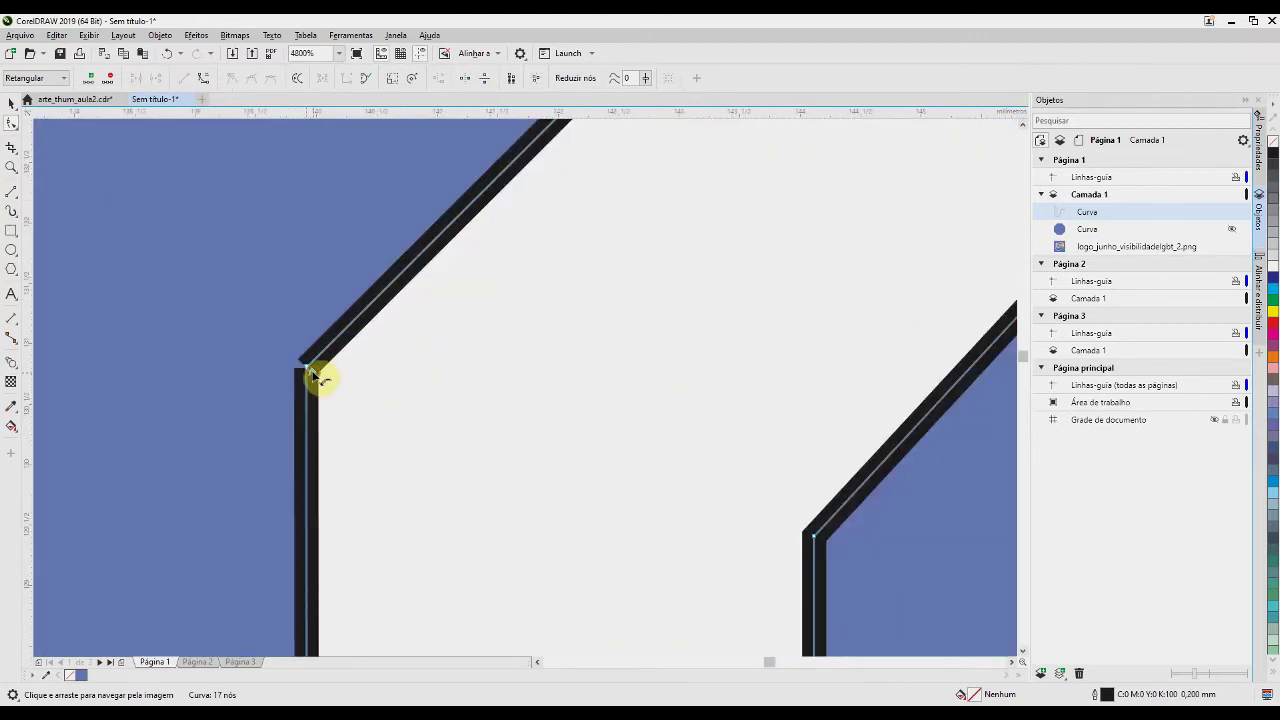
scroll(554, 335, "down", 4)
left_click(12, 104)
scroll(272, 276, "down", 2)
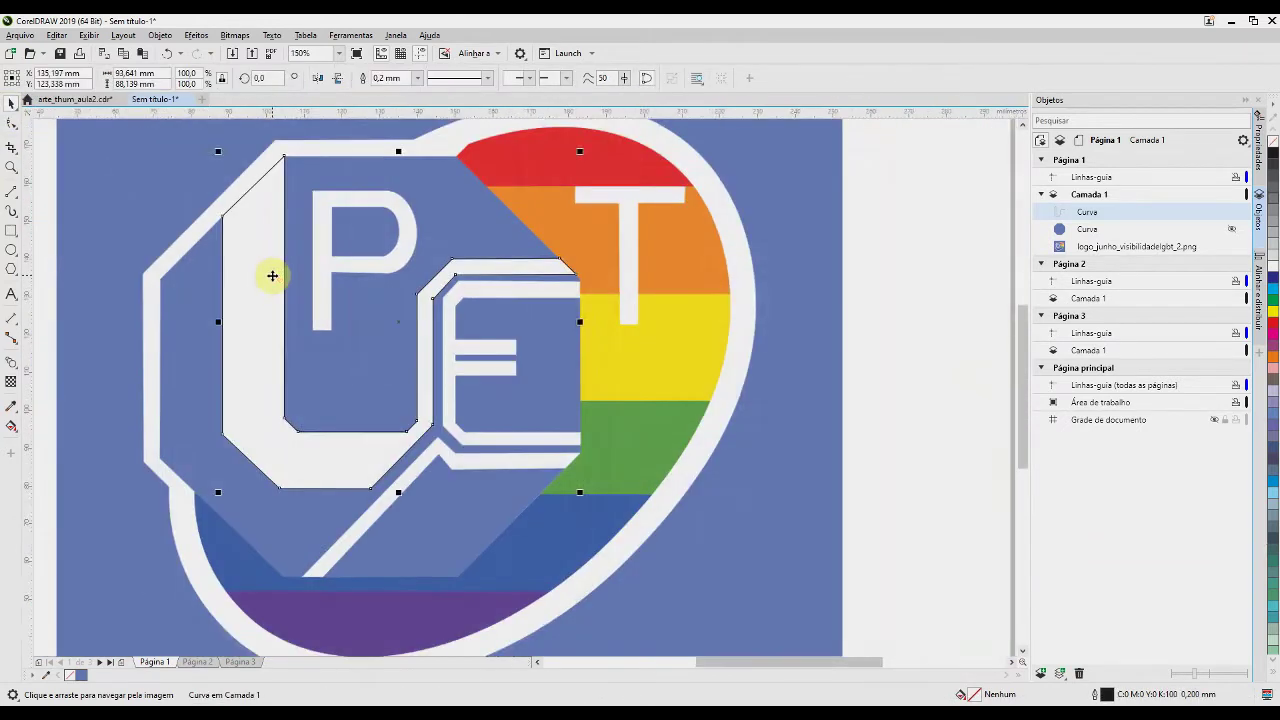
Show the octagon in Camada 1 again and give the U curve a uniform white fill
left_click_drag(272, 276, 363, 297)
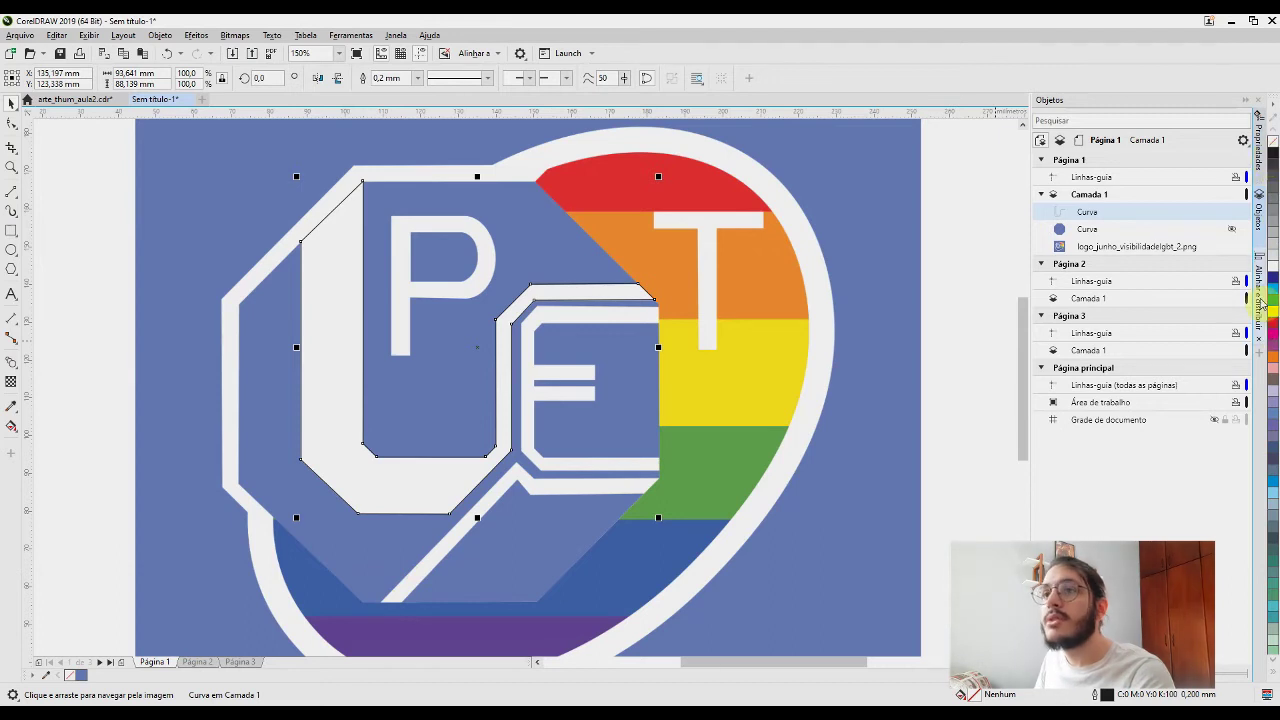
left_click(1235, 231)
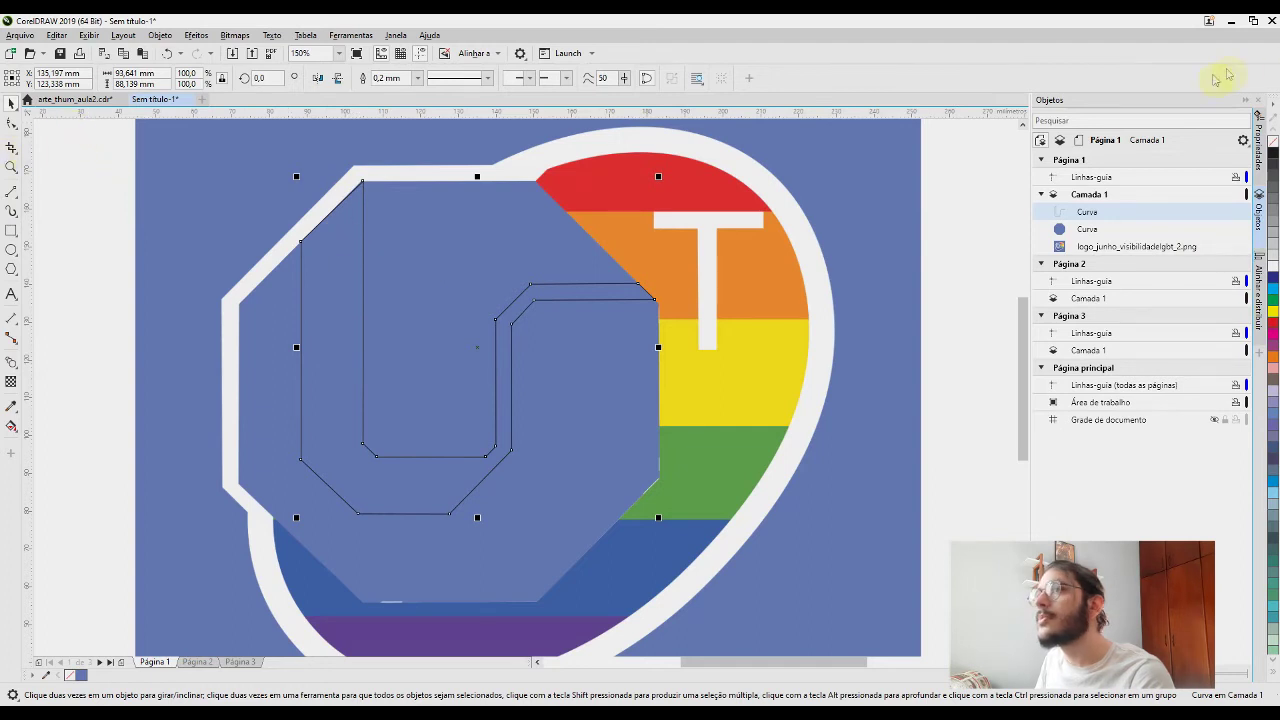
left_click(1258, 150)
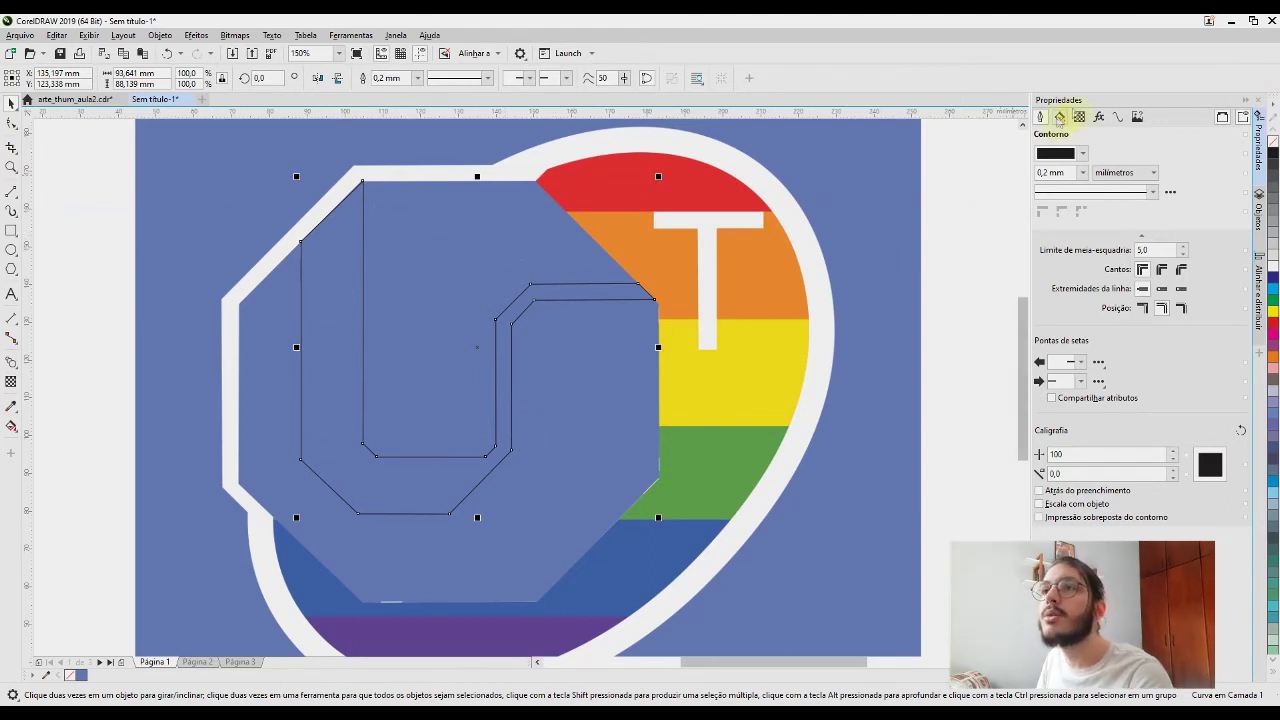
left_click(1059, 117)
left_click(1062, 154)
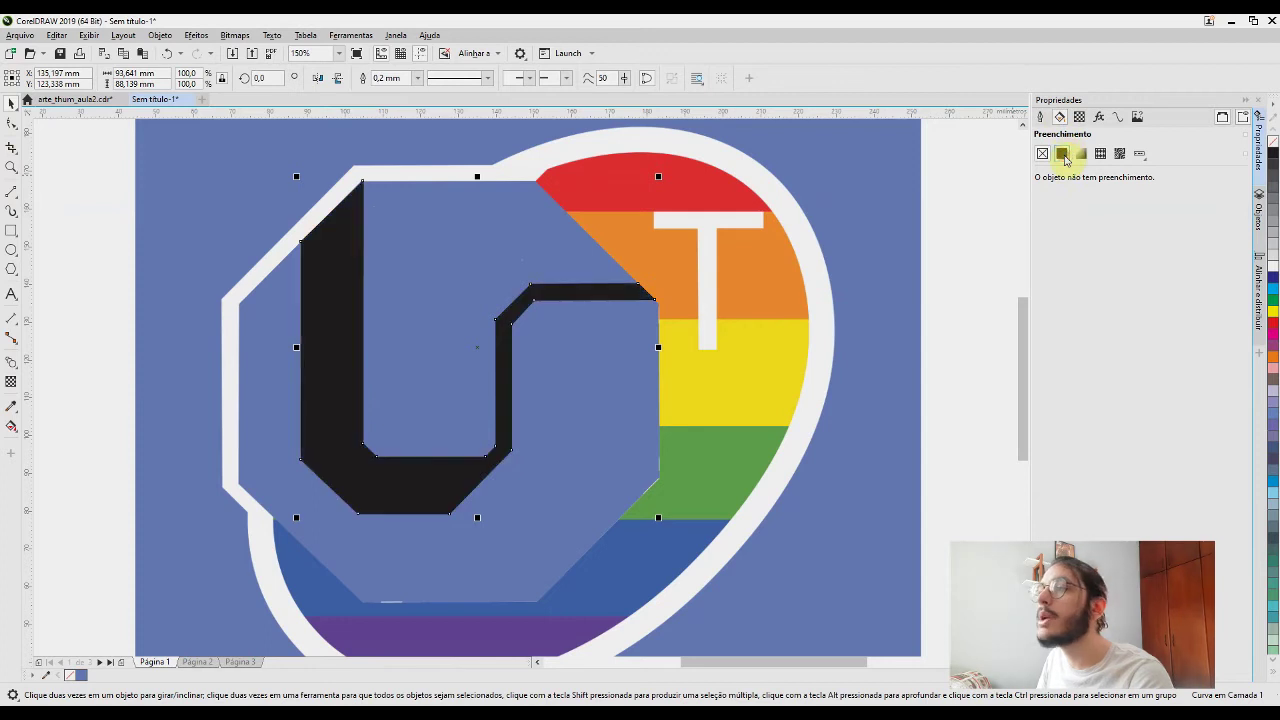
left_click_drag(1046, 275, 1038, 219)
Remove the U curve's outline by setting its width to Nenhum
left_click(1042, 118)
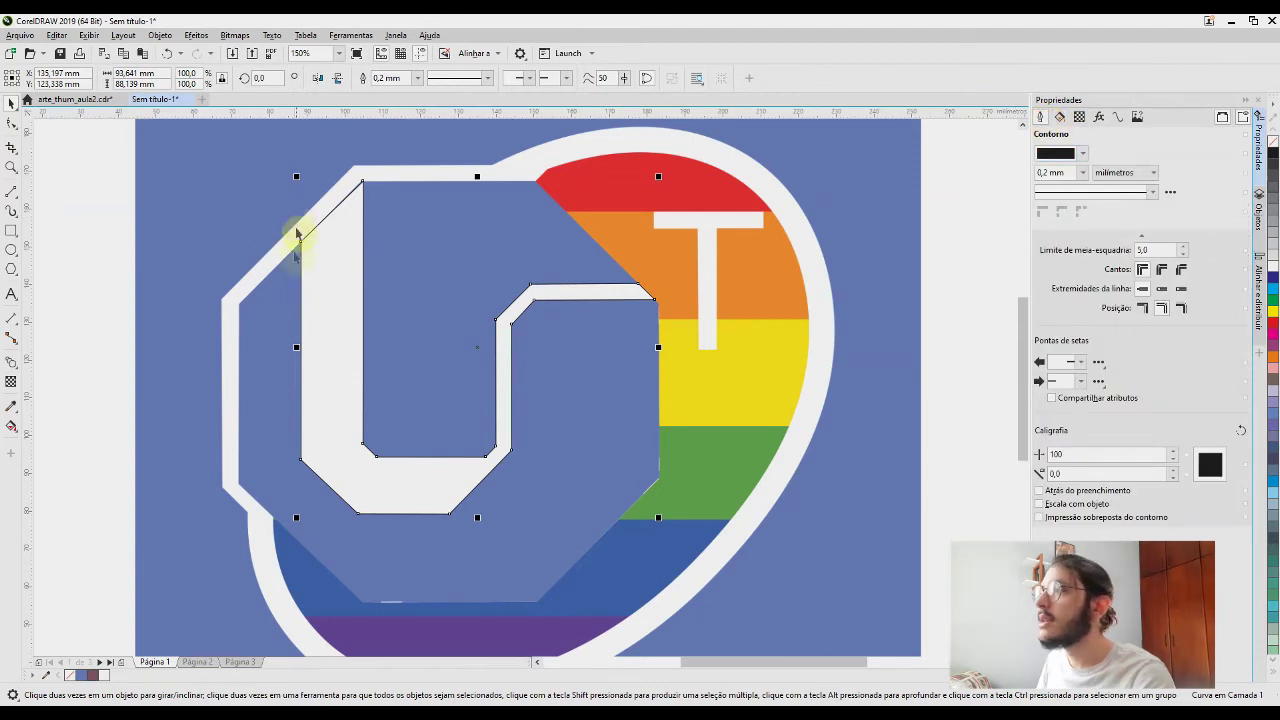
left_click(1081, 173)
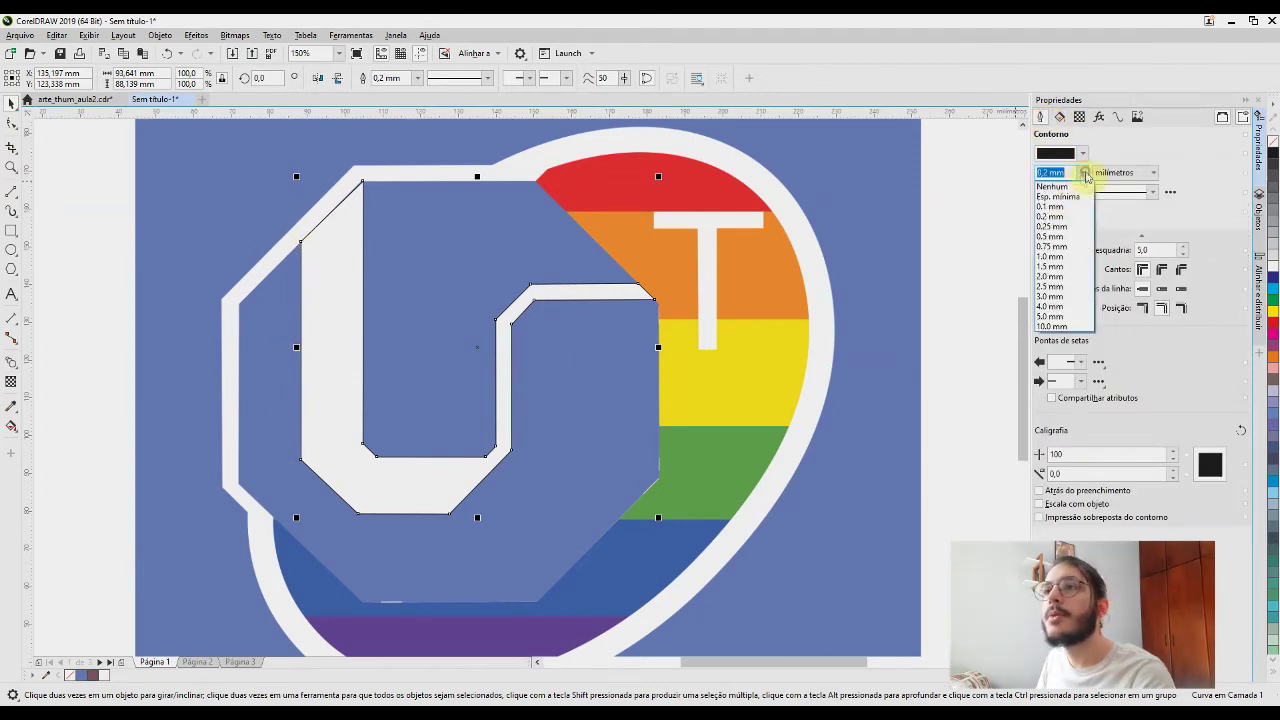
left_click(1050, 183)
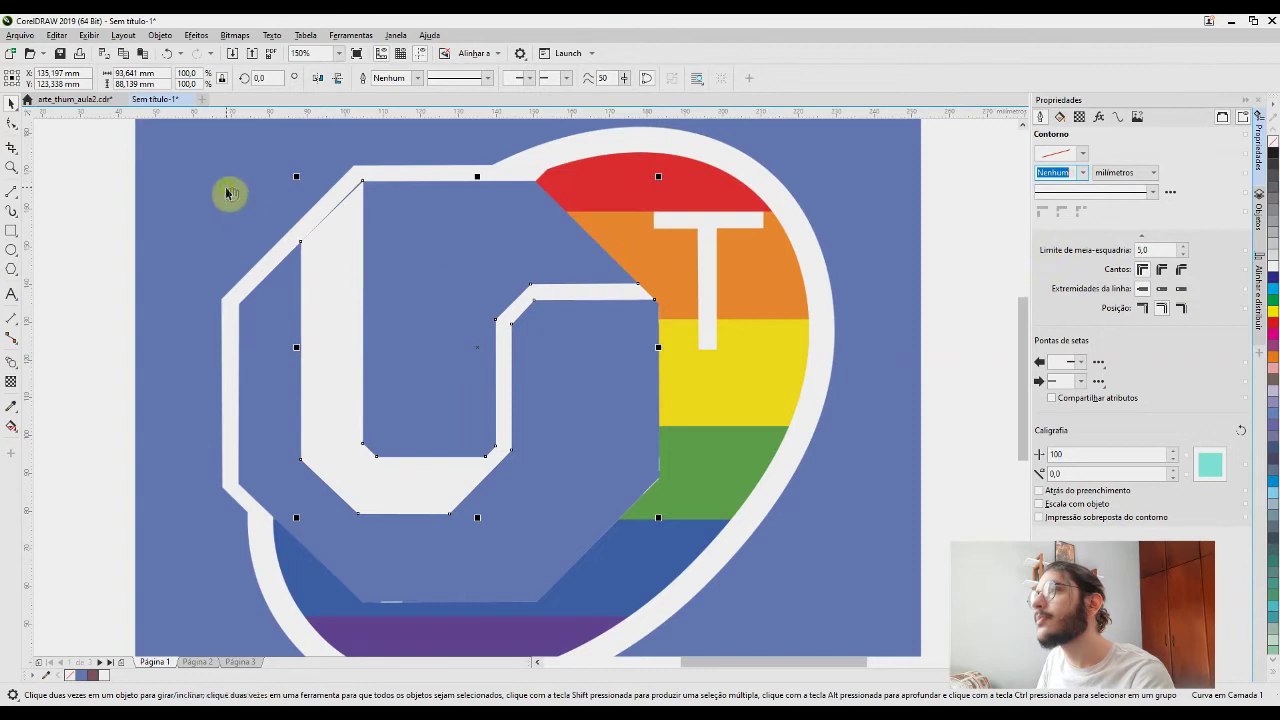
Move the U shape's top corner node outward to close the blue gap along the octagon's diagonal edge
scroll(323, 203, "up", 4)
scroll(344, 229, "up", 1)
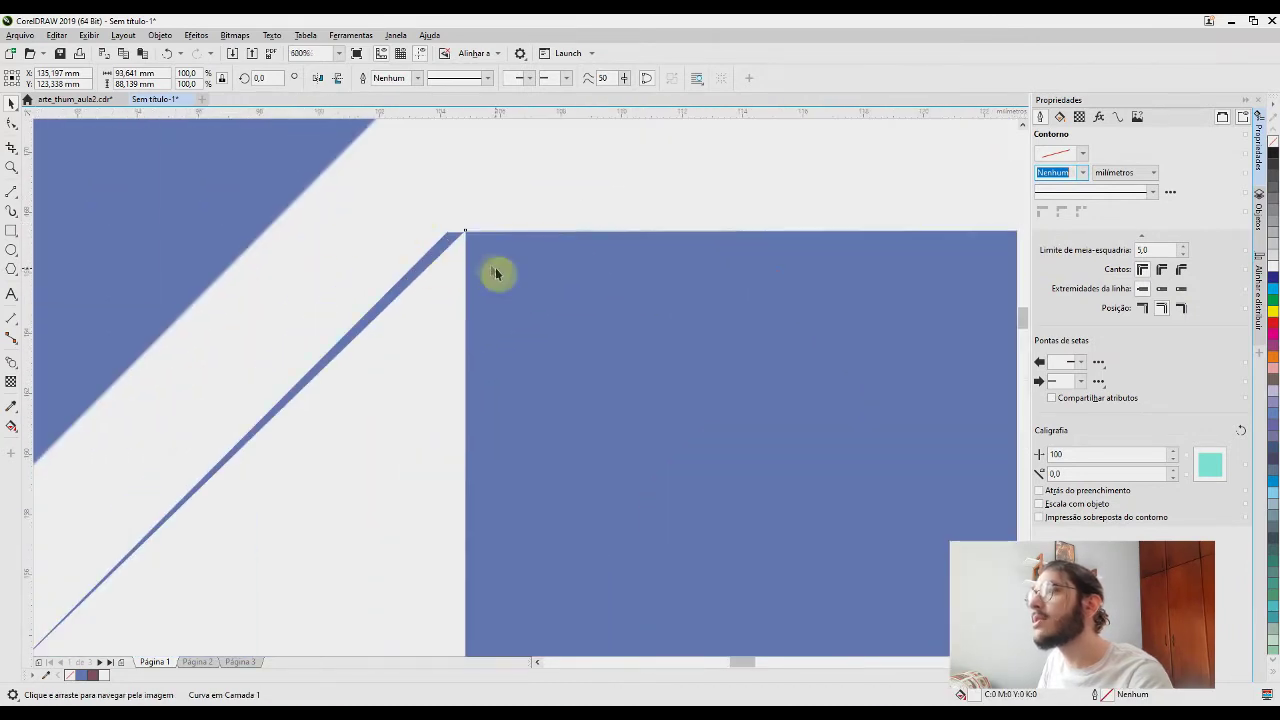
left_click(11, 122)
scroll(398, 240, "up", 1)
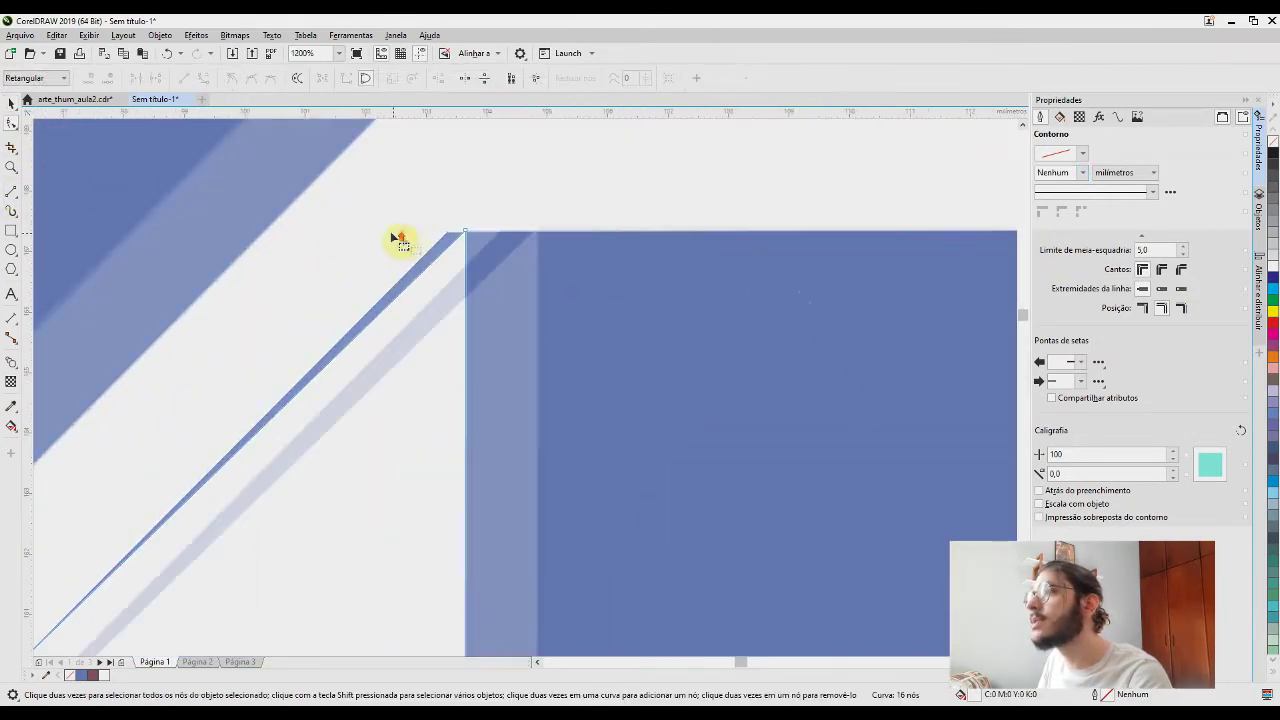
left_click_drag(517, 231, 500, 232)
scroll(560, 297, "down", 3)
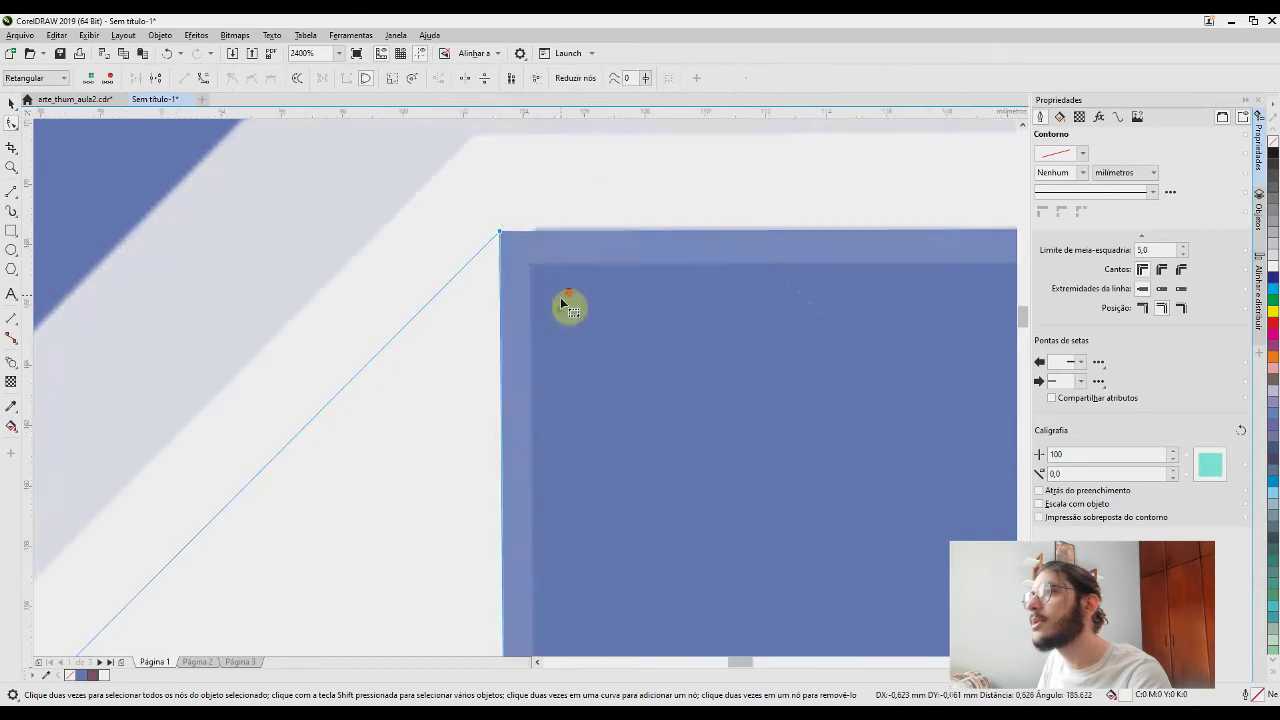
Nudge the node at the upper end of the U's outer left edge to align it with the octagon's diagonal
scroll(363, 471, "up", 4)
left_click_drag(716, 352, 305, 475)
scroll(305, 475, "down", 2)
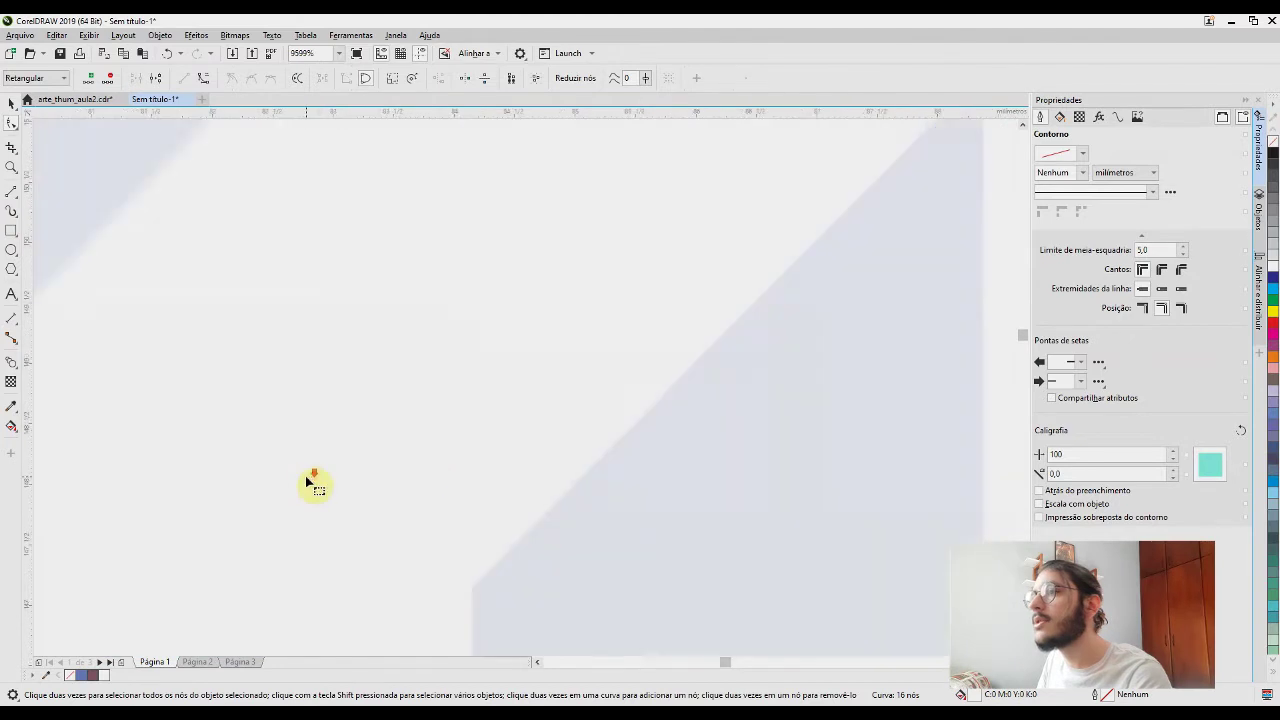
scroll(651, 301, "up", 1)
left_click_drag(640, 247, 640, 248)
left_click_drag(697, 300, 697, 300)
scroll(740, 340, "down", 5)
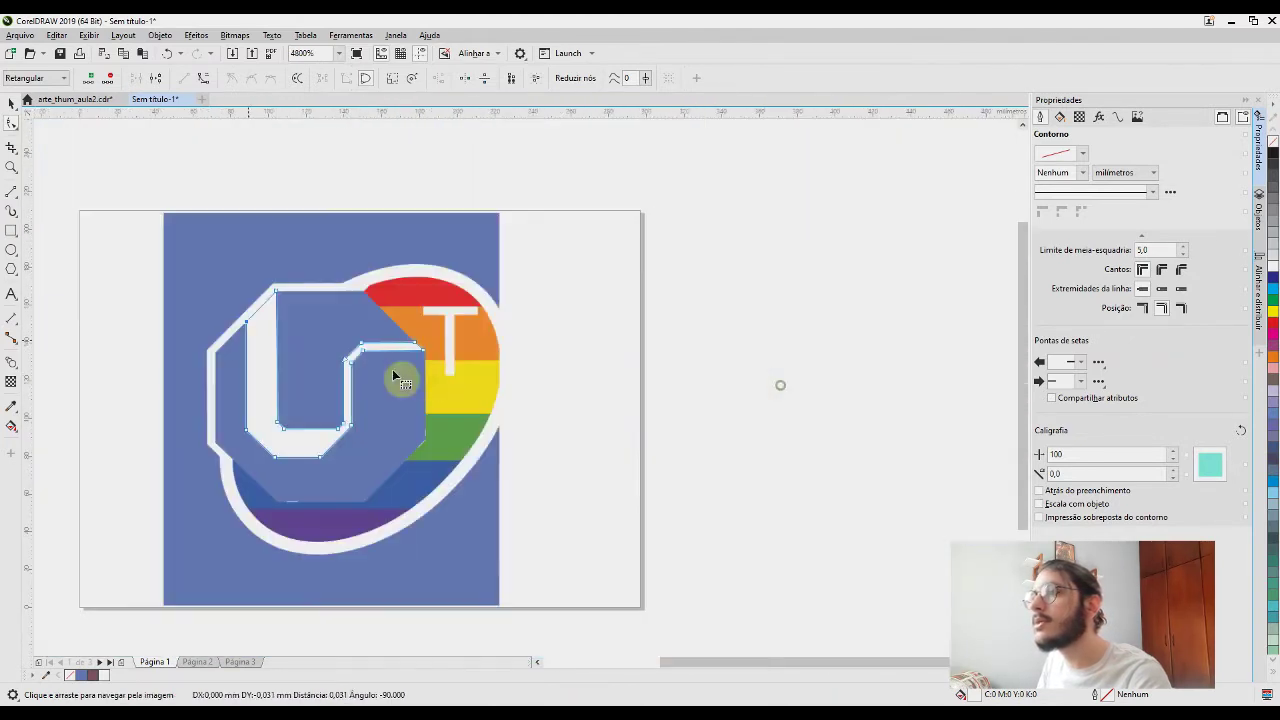
Adjust both nodes at the U band's slanted end to line up with the octagon's edge against the orange stripe
scroll(405, 345, "up", 3)
left_click_drag(394, 328, 456, 392)
left_click_drag(515, 455, 510, 450)
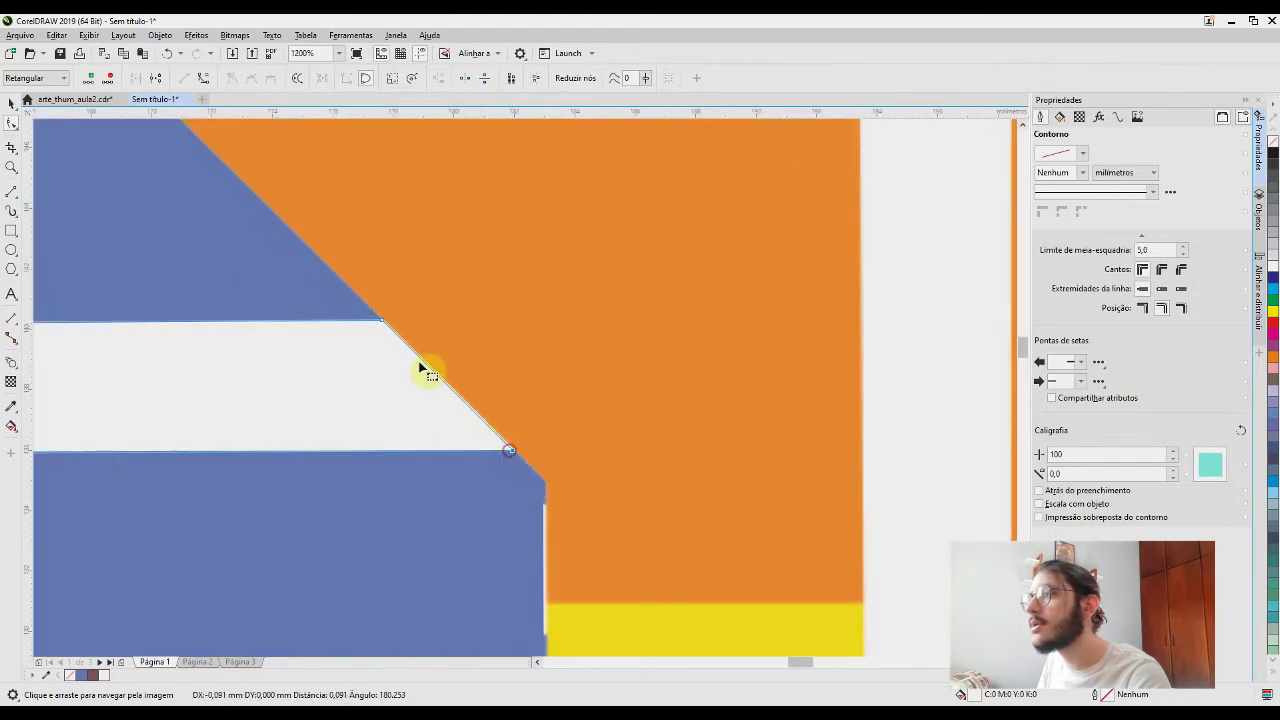
mouse_move(381, 319)
left_mouse_down()
mouse_move(368, 320)
mouse_move(380, 325)
left_mouse_up()
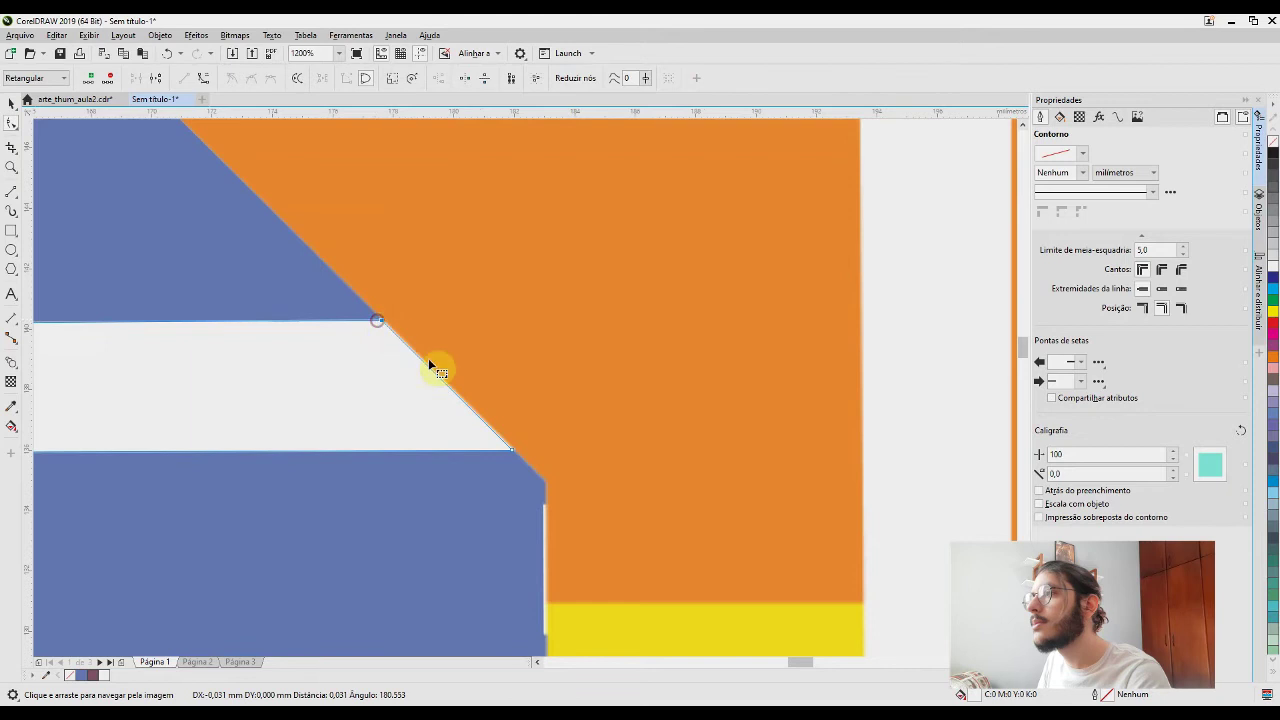
scroll(428, 365, "down", 6)
Hide both the U curve and the octagon curve in Camada 1 to expose the logo image
left_click(10, 106)
left_click_drag(411, 257, 595, 272)
left_click(165, 371)
scroll(577, 288, "down", 1)
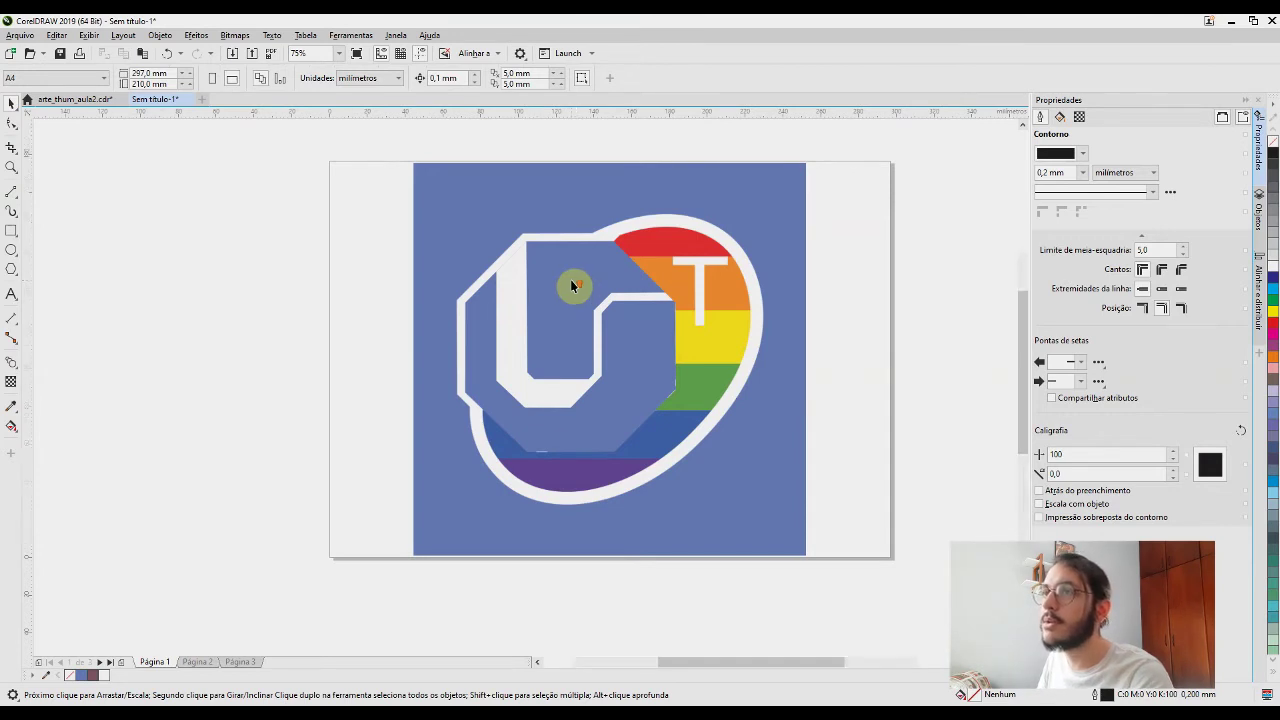
scroll(577, 288, "up", 1)
left_click(1258, 215)
left_click(1232, 212)
left_click(1232, 229)
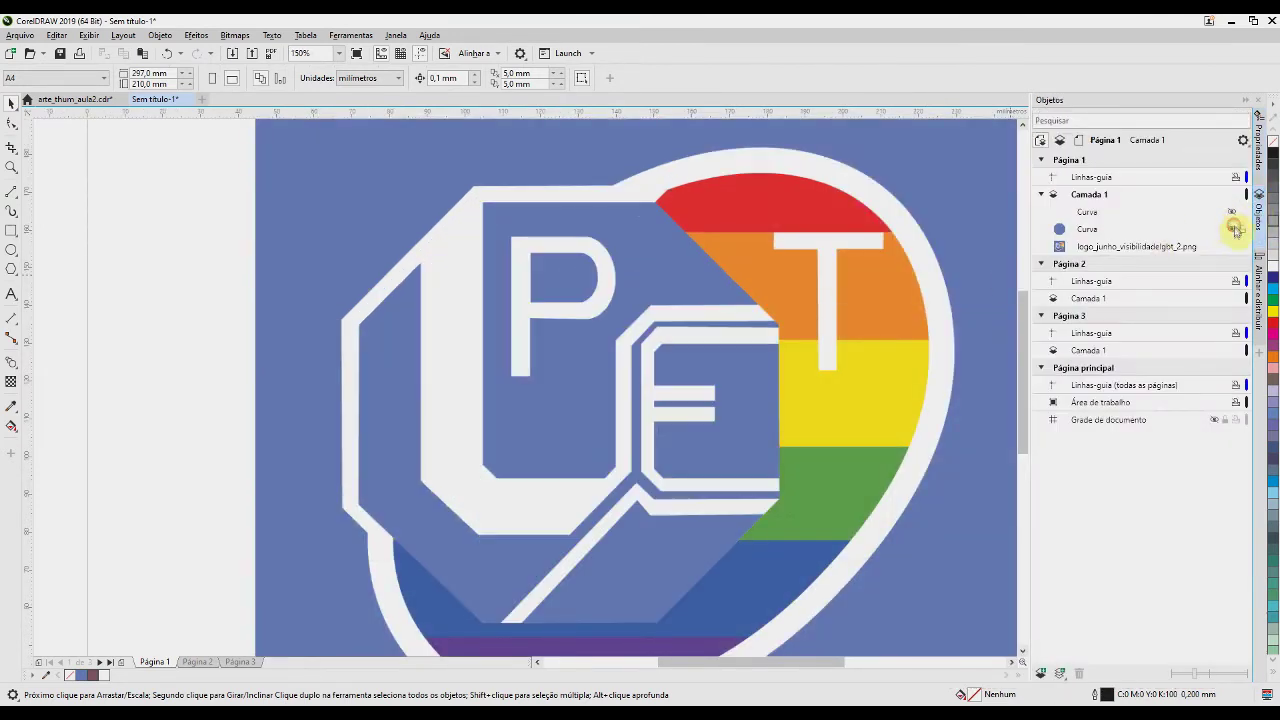
Draw a two-point line along the upper edge of the white diagonal stroke below the E, from its foot to the peak
scroll(575, 465, "up", 1)
left_click_drag(572, 531, 563, 388)
left_click(11, 191)
left_click_drag(473, 356, 446, 283)
left_click_drag(436, 482, 408, 497)
left_click(362, 545)
left_click(620, 263)
scroll(623, 266, "up", 3)
Move the diagonal line's upper node onto the exact peak of the white stroke
key("F10")
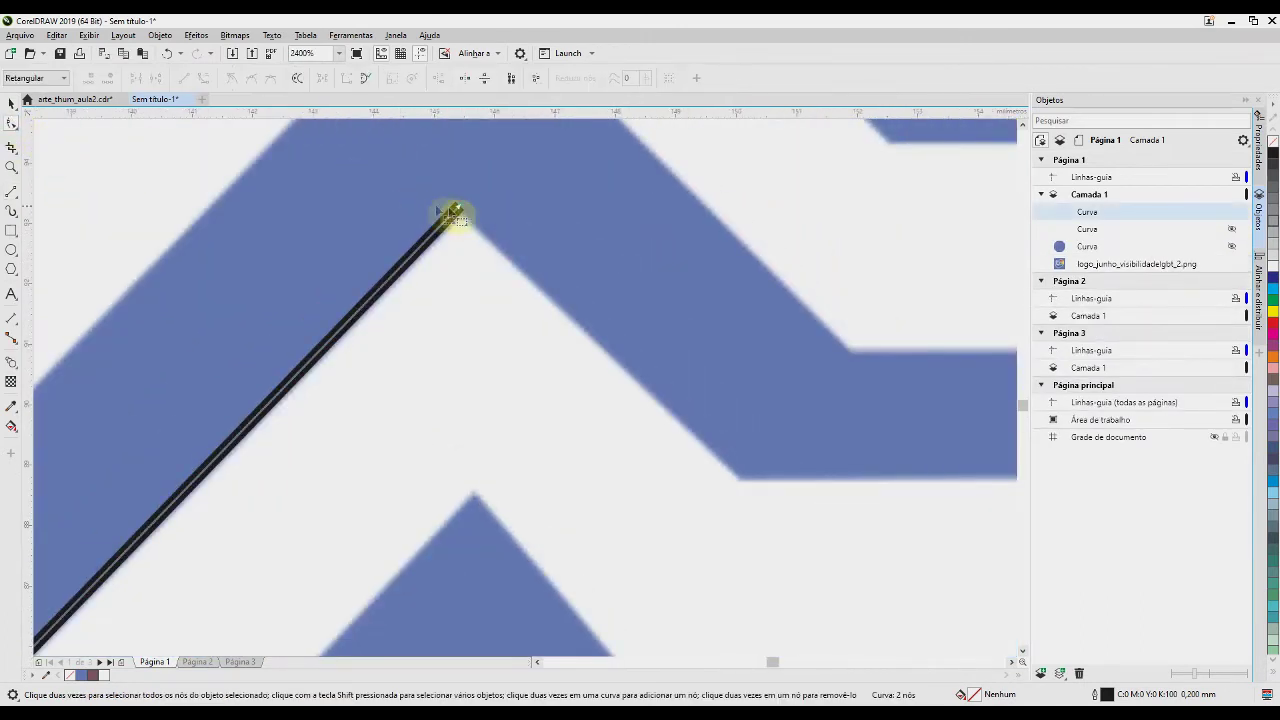
left_click_drag(300, 443, 743, 194)
scroll(720, 257, "down", 1)
left_click_drag(720, 257, 480, 380)
scroll(480, 380, "up", 1)
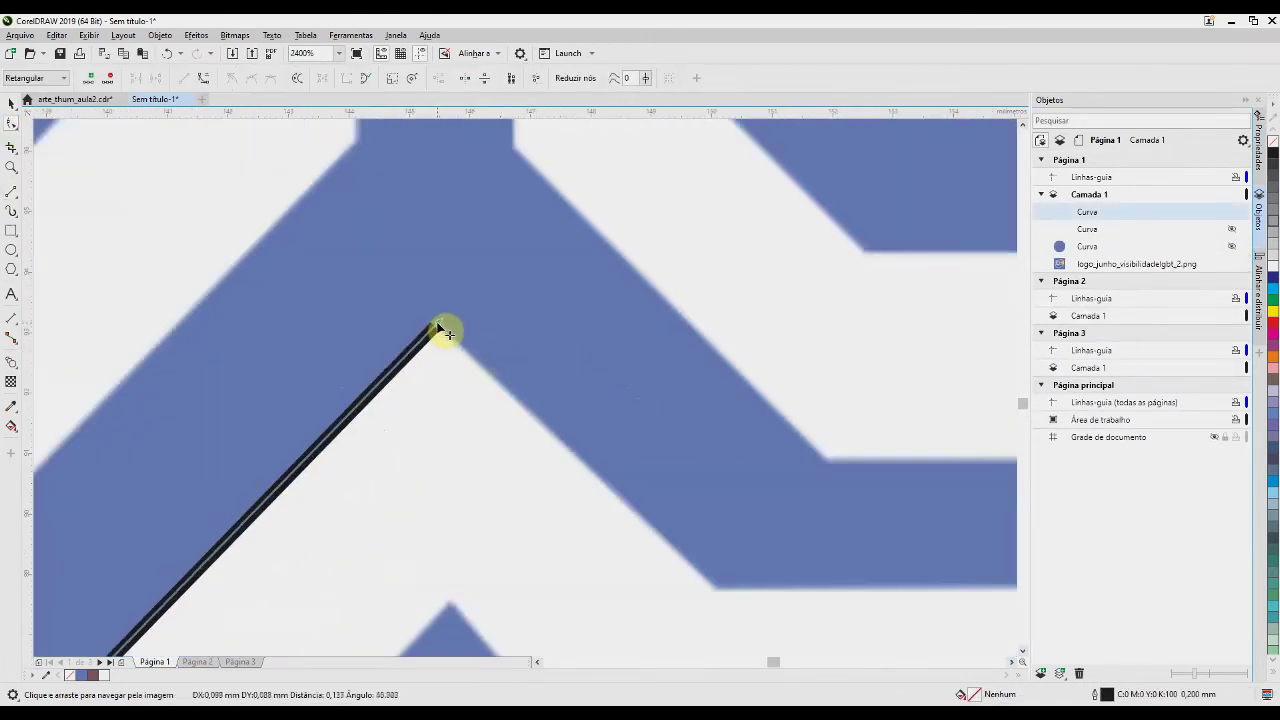
scroll(445, 338, "down", 1)
Extend the line from the peak down the short slope, along the horizontal bar's upper edge and down its slanted end
left_click(11, 191)
left_click(489, 308)
left_click(628, 450)
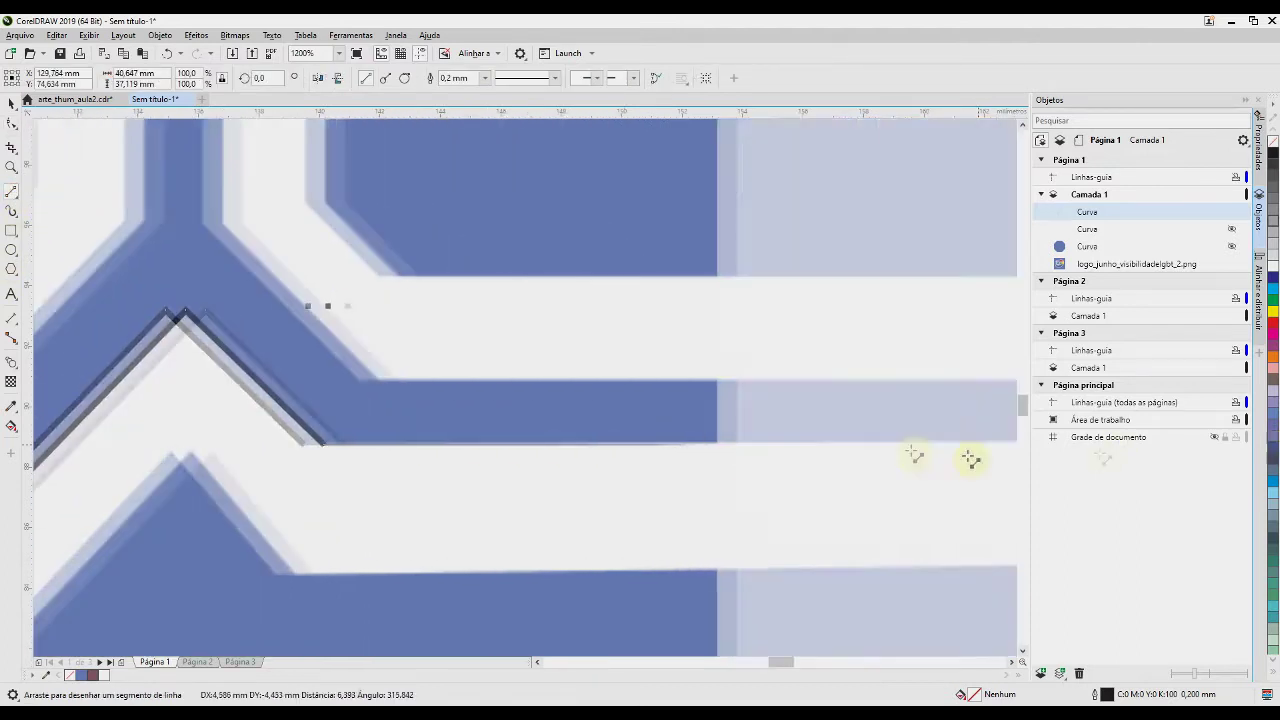
left_click(867, 441)
left_click(747, 568)
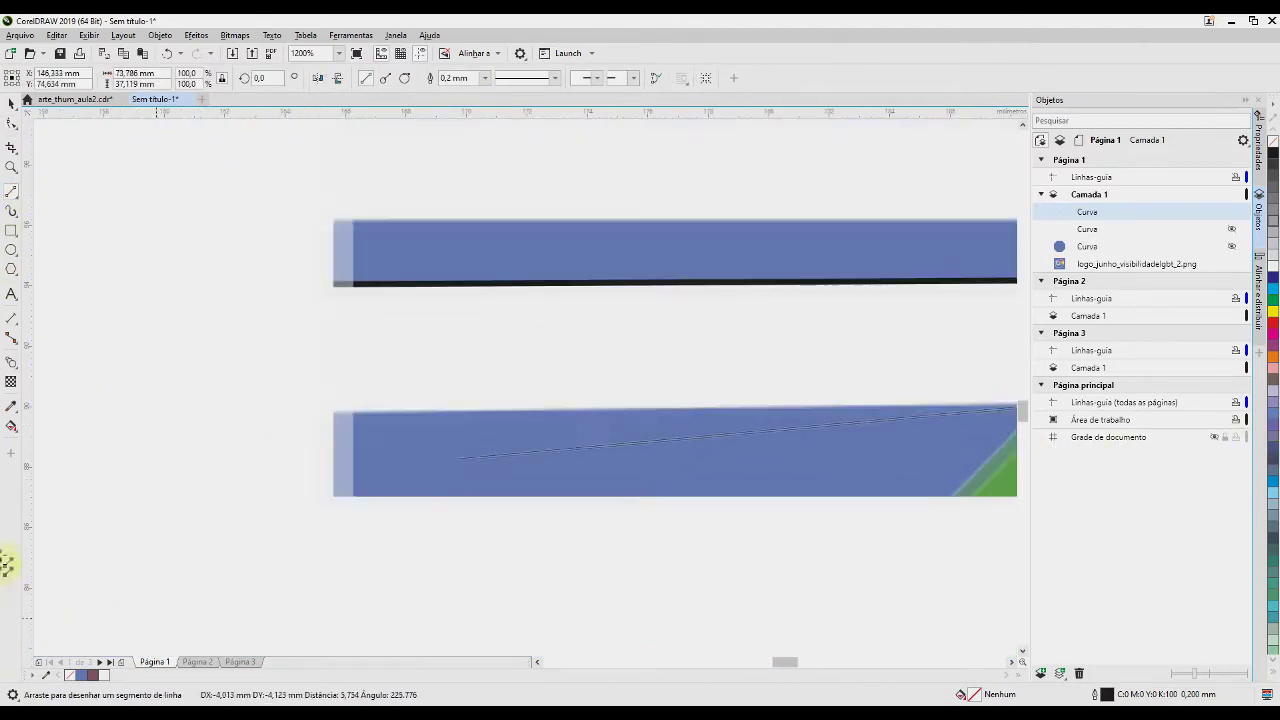
Close the stroke's outline along the bar's lower edge, up to the lower peak and down the diagonal to its foot
left_click(455, 414)
left_click_drag(411, 352, 428, 529)
left_click_drag(428, 529, 254, 529)
scroll(690, 346, "down", 1)
scroll(608, 426, "down", 2)
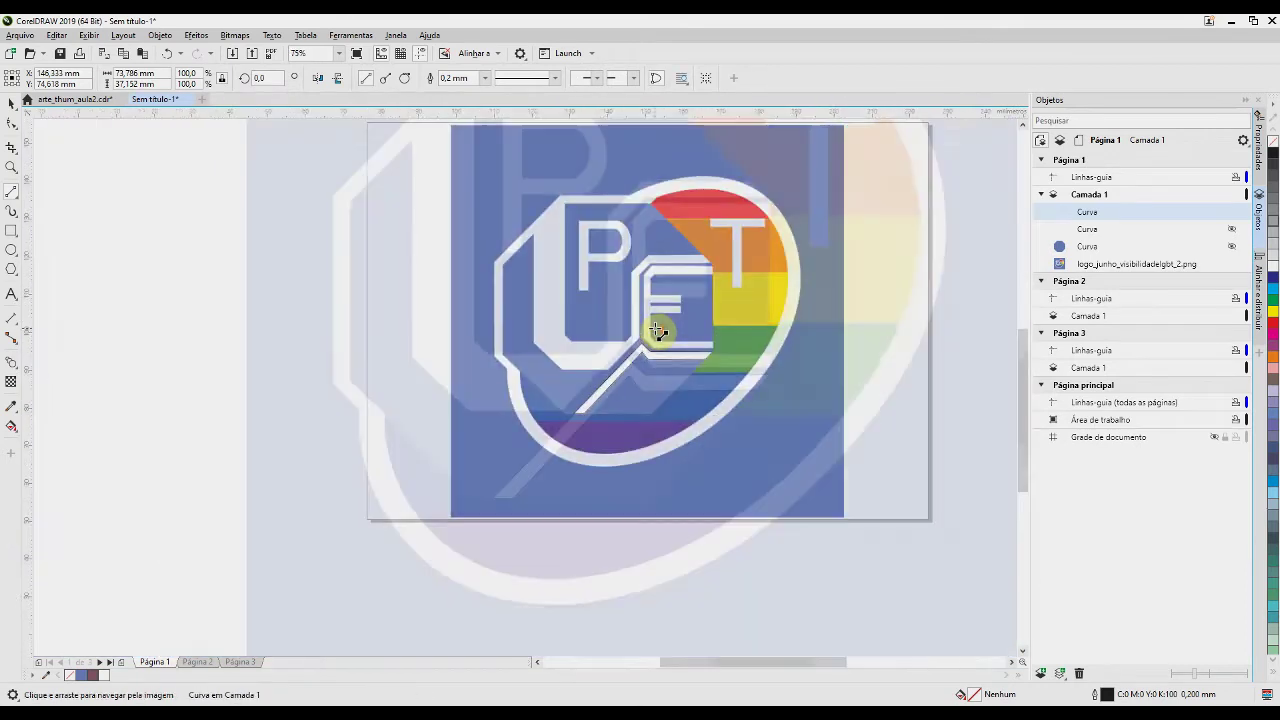
Trace the E's lower arm end, bottom edge and lower chamfer, and its outer left edge about 33.8 mm upward
scroll(657, 329, "up", 2)
scroll(820, 511, "up", 2)
left_click_drag(950, 468, 947, 543)
left_click_drag(947, 543, 518, 543)
left_click_drag(518, 543, 360, 322)
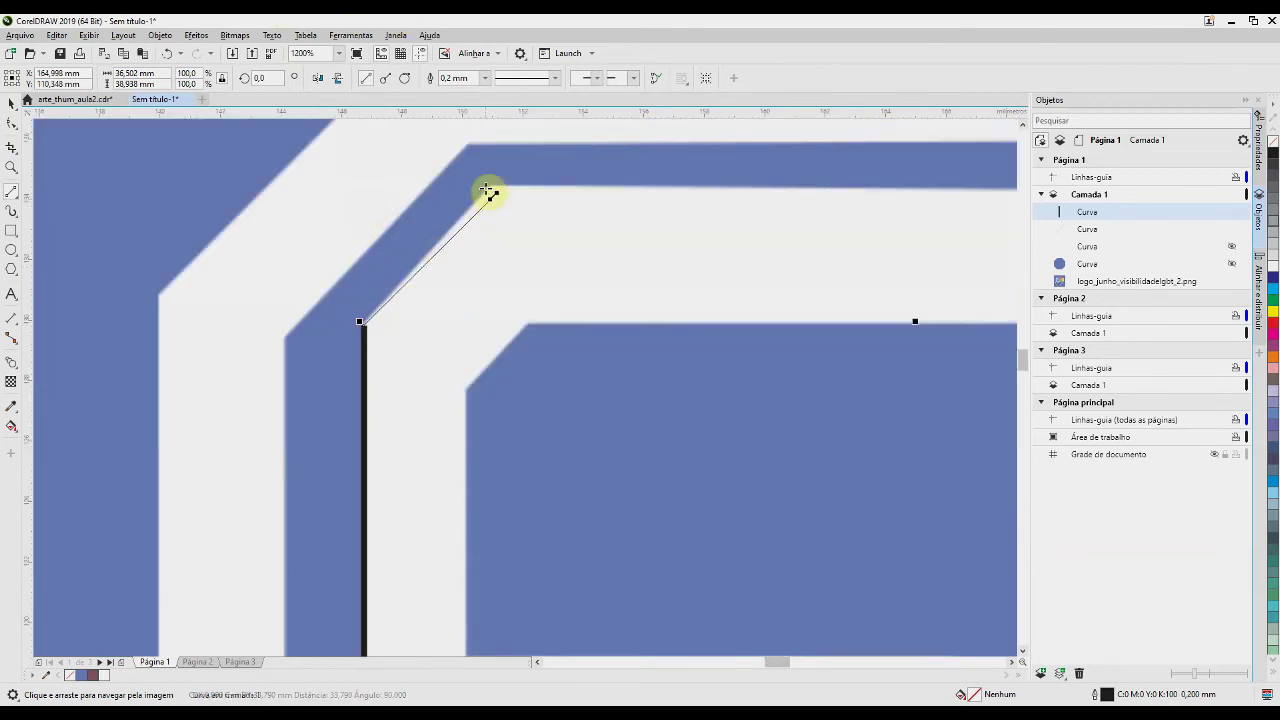
Trace the E's upper outer chamfer, top edge, and the end and inner edge of its top arm
left_click_drag(491, 185, 491, 185)
left_click_drag(491, 185, 822, 193)
left_click_drag(822, 193, 303, 327)
key("ctrl+z")
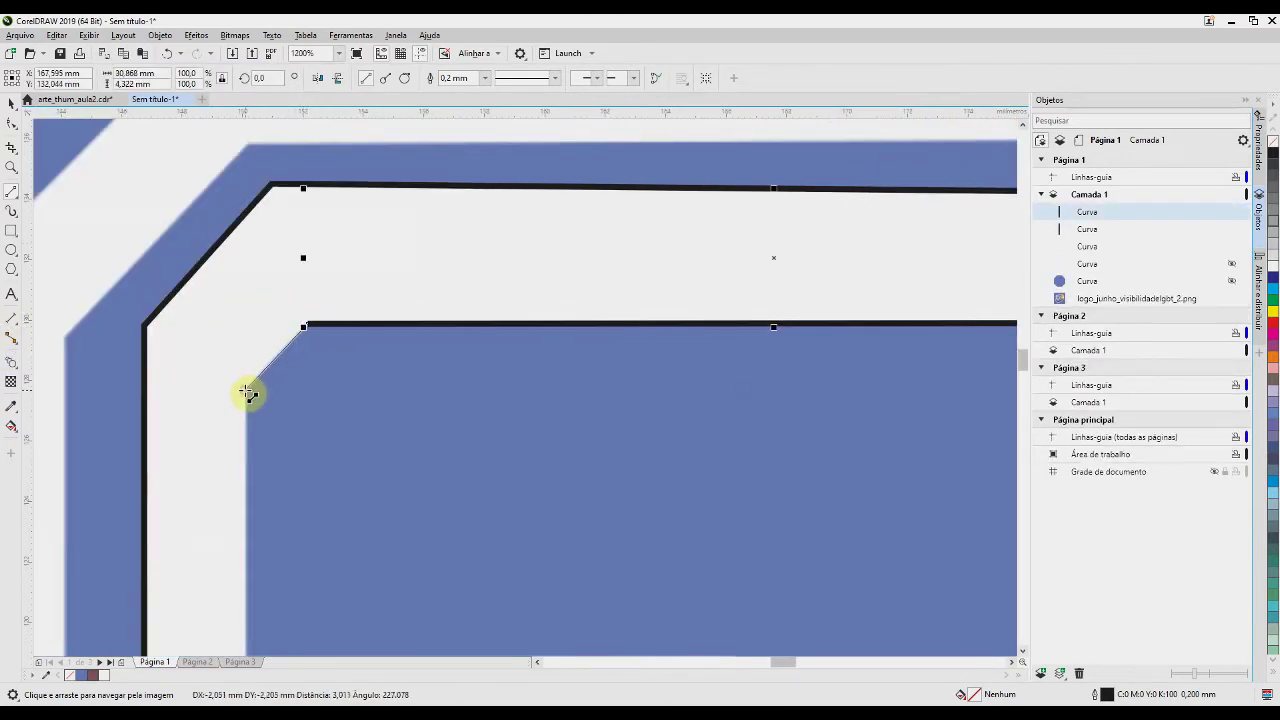
Trace the E's upper inner chamfer, inner left edge about 8.8 mm down, upper middle bar, and the gap to the lower bar's top edge
left_click(248, 393)
scroll(248, 393, "down", 5)
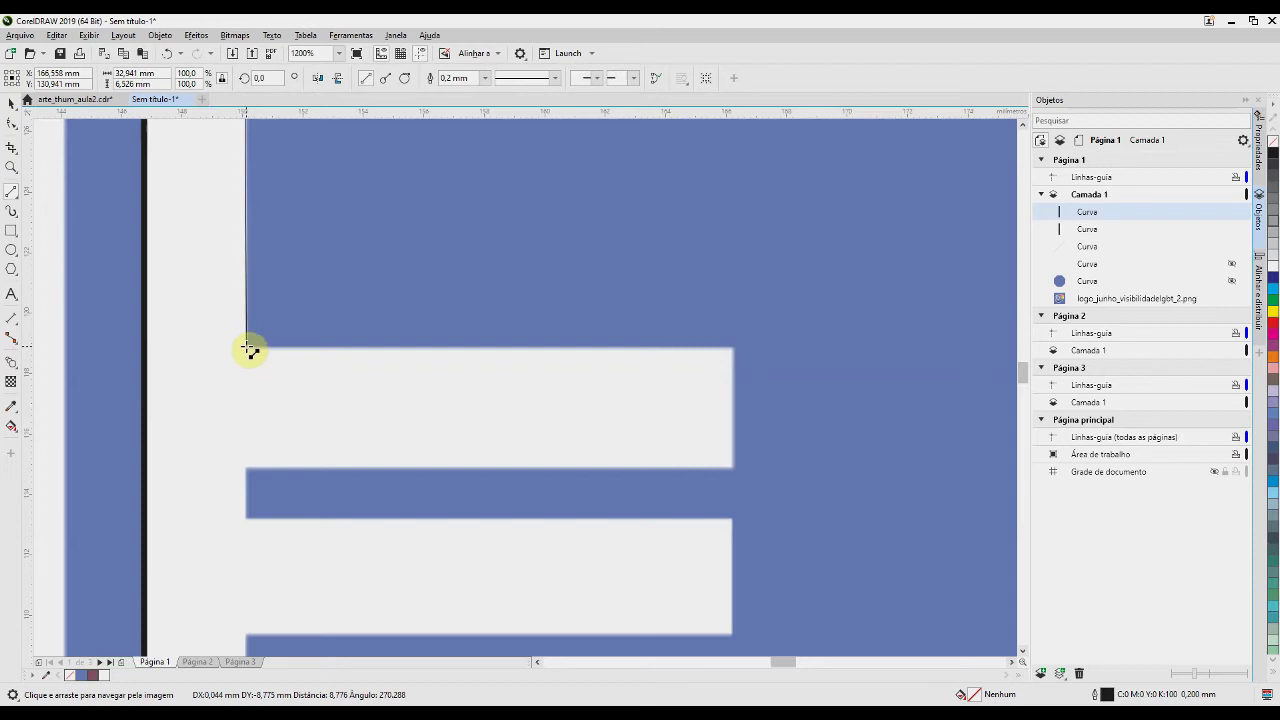
left_click(248, 348)
left_click(735, 348)
left_click(737, 468)
left_click(243, 468)
left_click(243, 521)
left_click(735, 523)
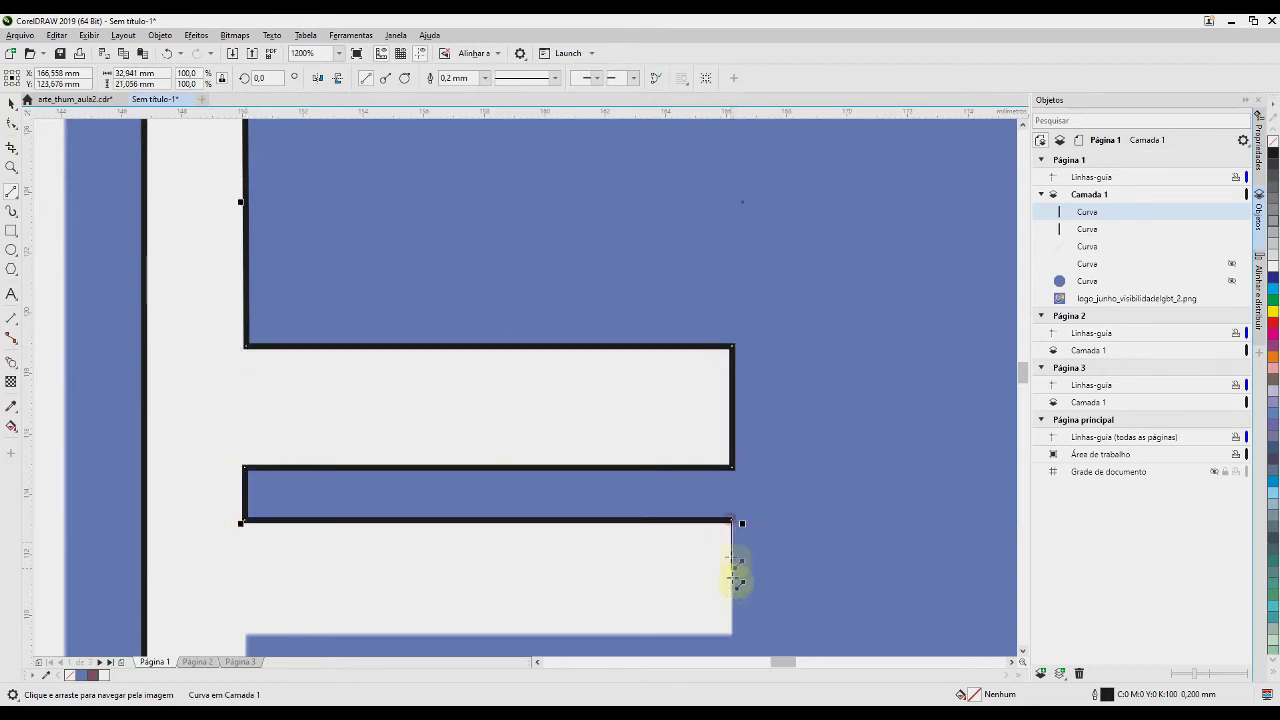
Trace the lower middle bar's end and bottom edge, and the E's inner left edge, lower chamfer and bottom arm's upper edge
left_click(737, 640)
scroll(737, 640, "down", 1)
left_click(245, 589)
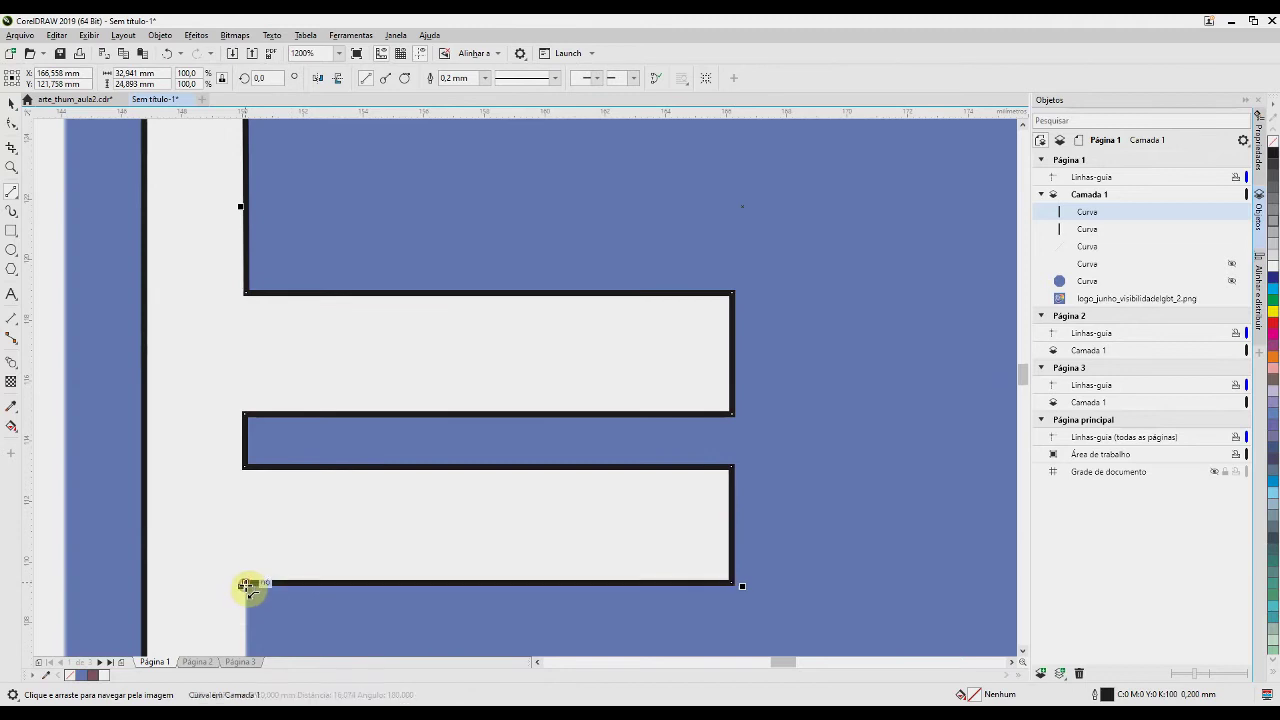
scroll(249, 586, "down", 6)
left_click_drag(249, 628, 247, 357)
left_click_drag(247, 357, 727, 432)
Combine the E's outer and inner traced outlines into a single curve
key("F10")
scroll(729, 439, "down", 2)
left_click_drag(667, 403, 698, 467)
scroll(698, 467, "up", 1)
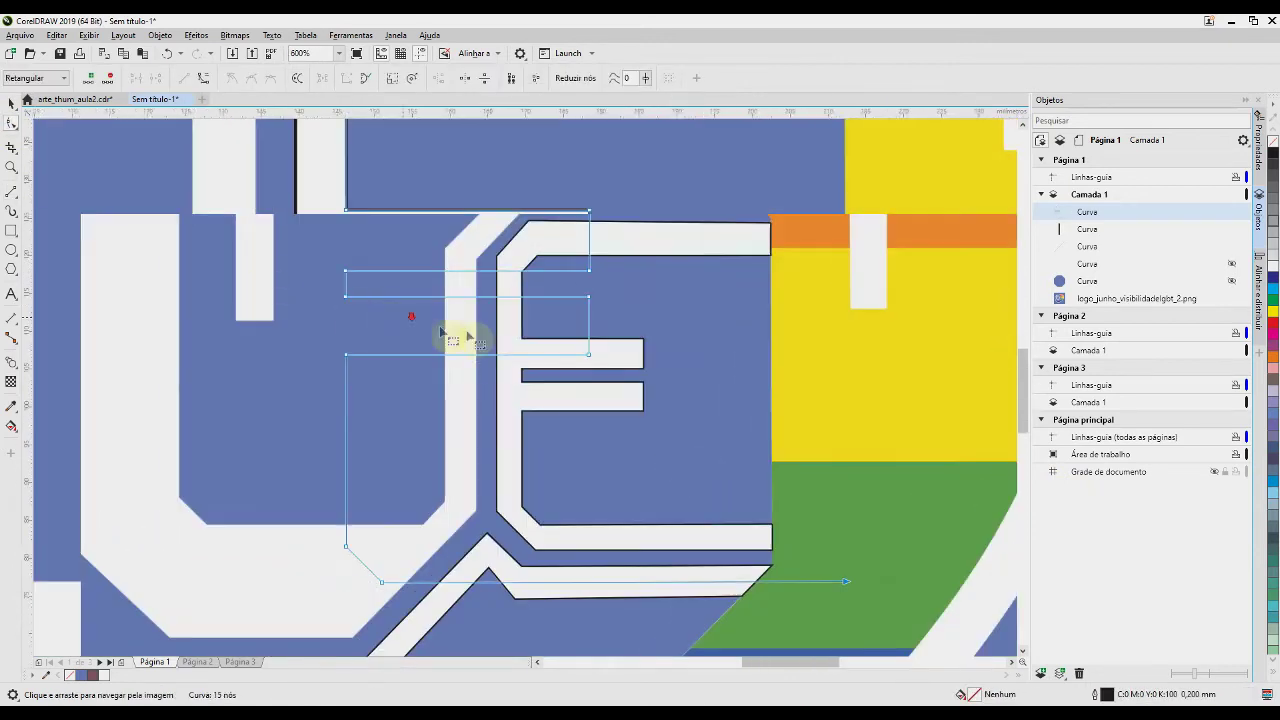
scroll(478, 337, "down", 2)
left_click(11, 104)
left_click(442, 300, "shift")
scroll(442, 299, "up", 1)
left_click(393, 80)
Join the open end nodes at the tips of the E's top and bottom arms to close its outline
left_click(11, 123)
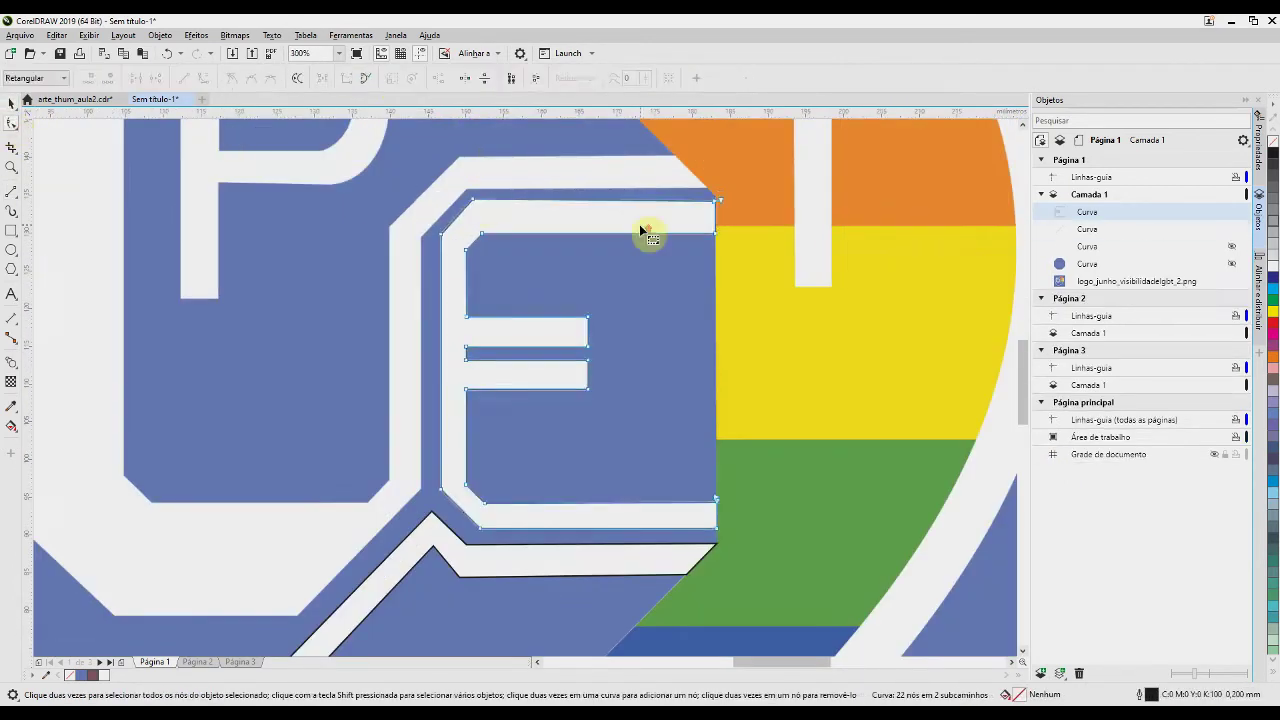
scroll(689, 208, "up", 3)
left_click_drag(894, 146, 897, 141)
scroll(845, 342, "down", 2)
left_click_drag(831, 616, 770, 352)
scroll(723, 491, "down", 1)
scroll(700, 497, "up", 2)
scroll(711, 500, "down", 4)
scroll(872, 472, "up", 2)
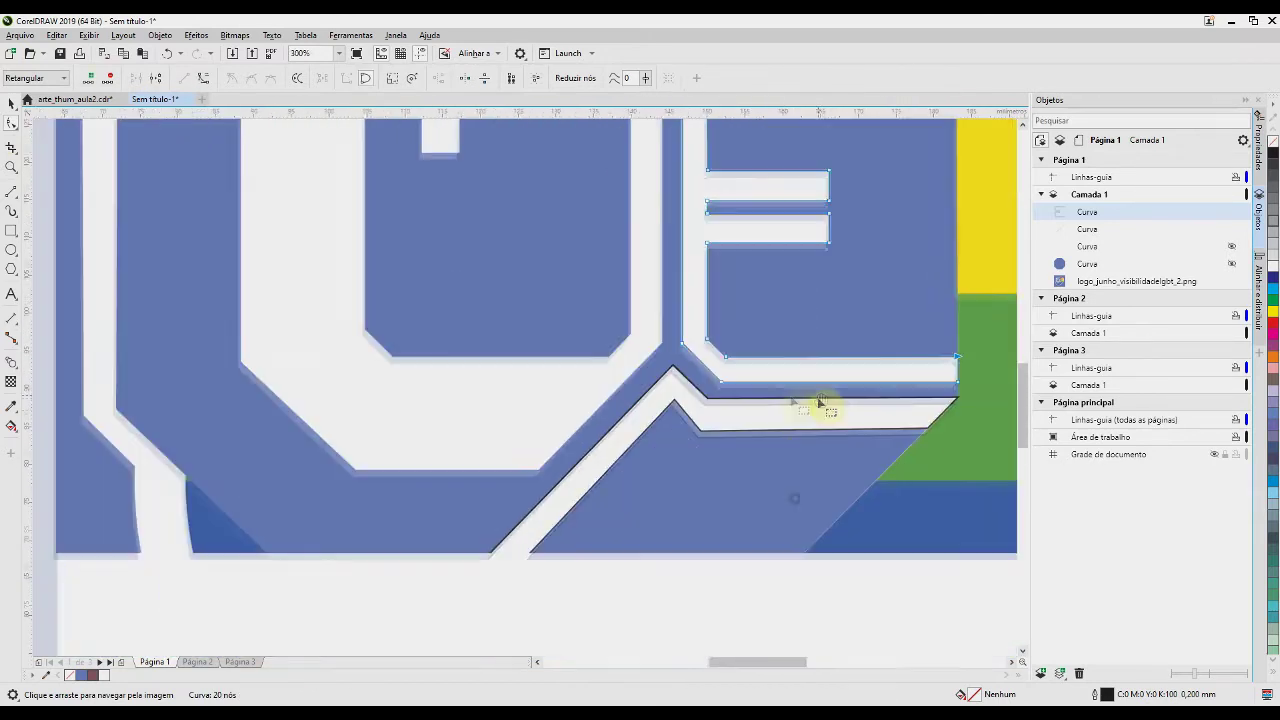
Combine the E with the diagonal stroke and give the resulting curve a white fill with no outline
key("space")
left_click(731, 429, "shift")
left_click(393, 80)
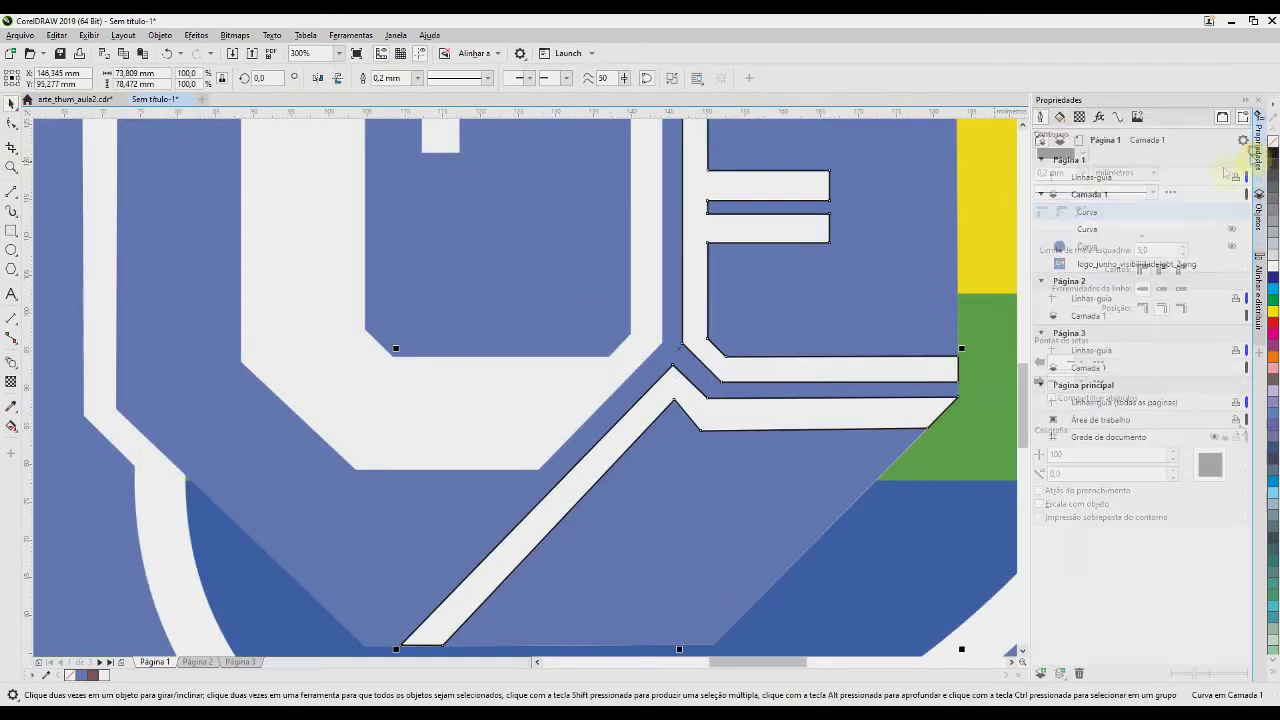
left_click(1061, 153)
left_click(1040, 117)
left_click(1083, 171)
left_click(1073, 187)
Show the hidden white U curve and the blue octagon again
left_click(1259, 216)
left_click(1231, 247)
left_click(1231, 232)
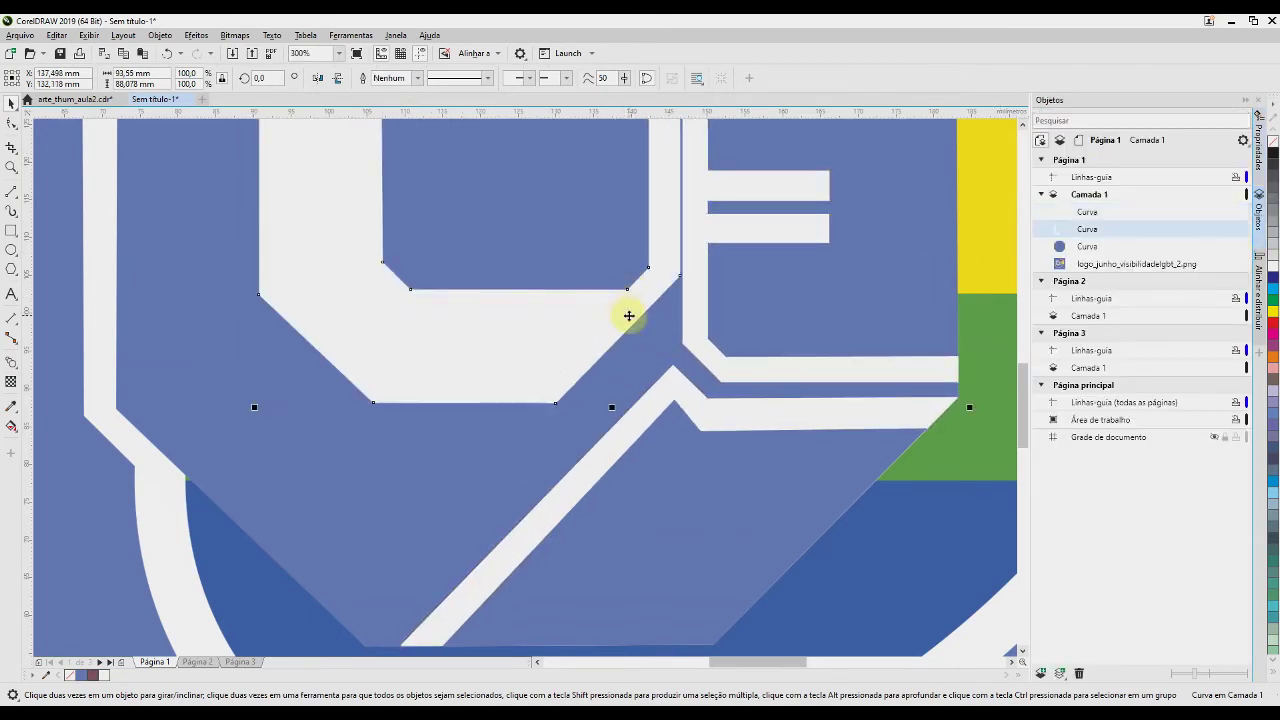
Align the two corner nodes of the diagonal stroke's foot with the octagon's lower edge
scroll(560, 420, "up", 5)
left_click(12, 124)
left_click(80, 131)
left_click(665, 462)
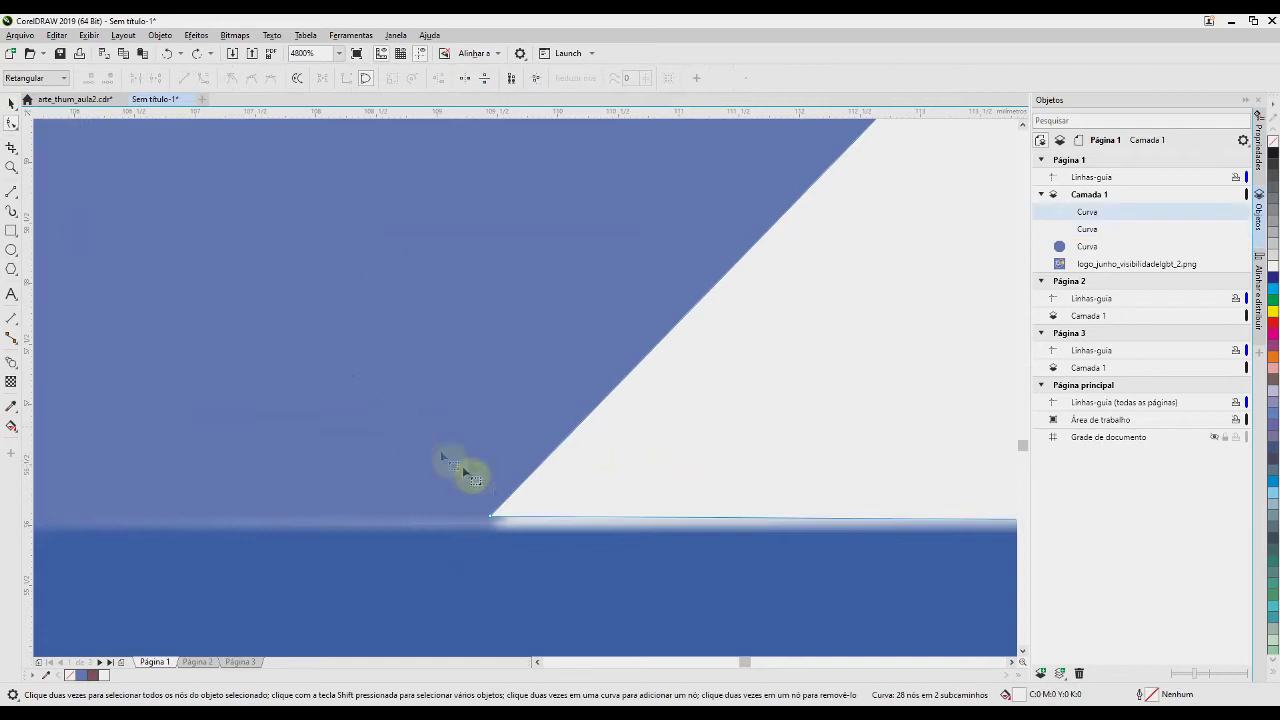
left_click_drag(711, 514, 220, 515)
scroll(550, 521, "up", 1)
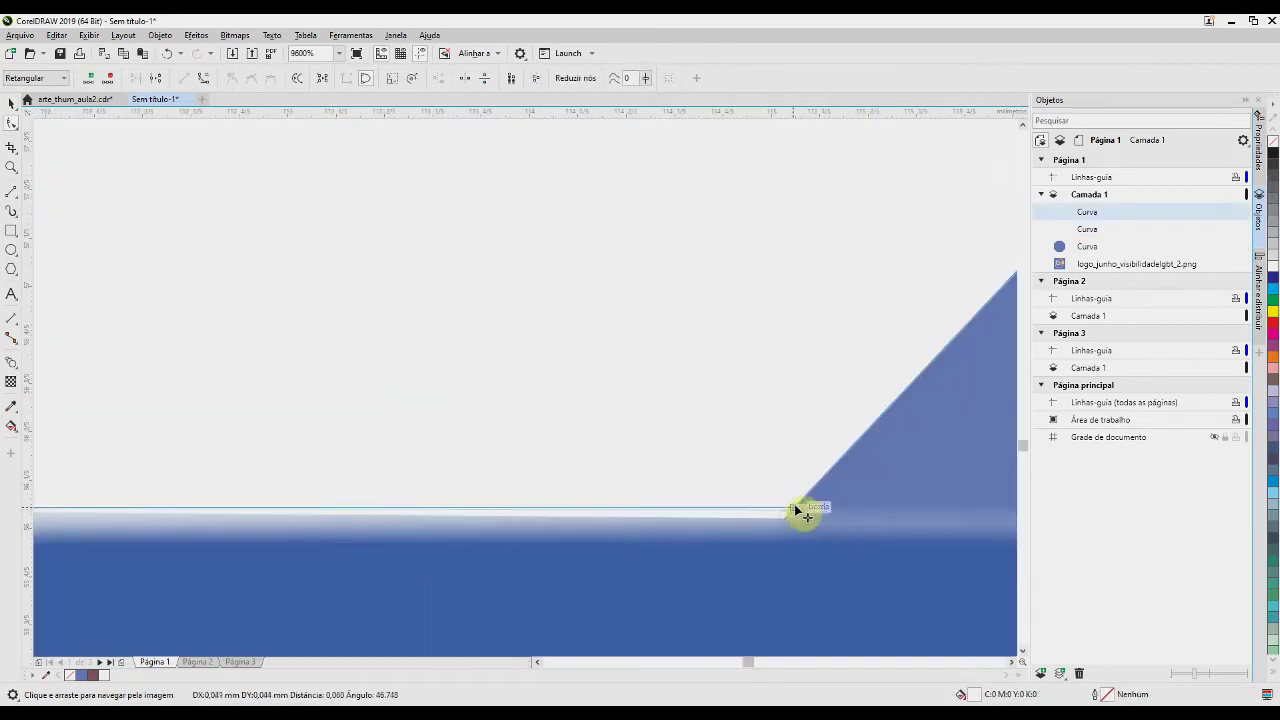
Align the corner nodes of the lower bar's slanted end with the octagon's edge
scroll(840, 470, "down", 3)
scroll(729, 557, "up", 4)
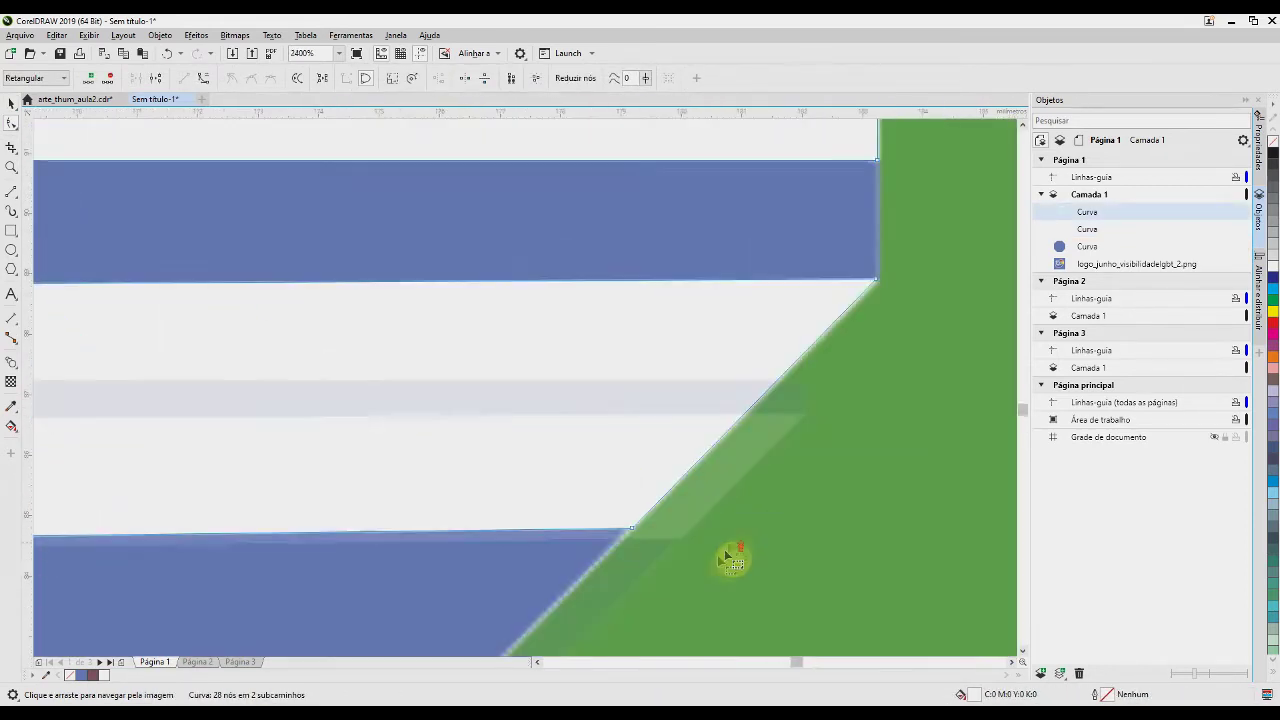
scroll(552, 471, "down", 1)
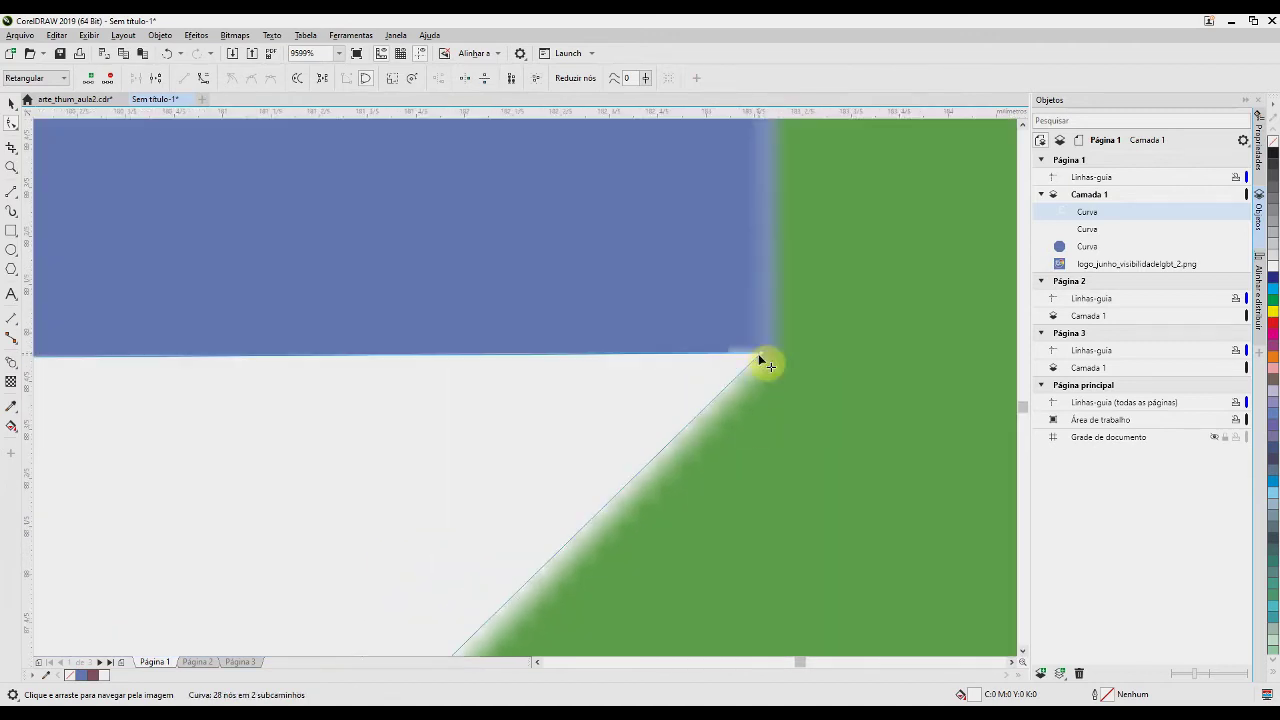
scroll(823, 330, "up", 1)
left_click_drag(820, 255, 668, 362)
scroll(846, 257, "down", 4)
scroll(660, 356, "up", 3)
left_click_drag(671, 419, 588, 414)
Align the end nodes of the E's arms with the octagon's vertical right edge
scroll(668, 372, "down", 4)
left_click_drag(692, 130, 670, 635)
left_click_drag(547, 128, 831, 600)
scroll(835, 595, "up", 2)
left_click_drag(647, 368, 642, 368)
left_click_drag(695, 550, 674, 394)
left_click_drag(677, 506, 670, 506)
scroll(670, 506, "down", 2)
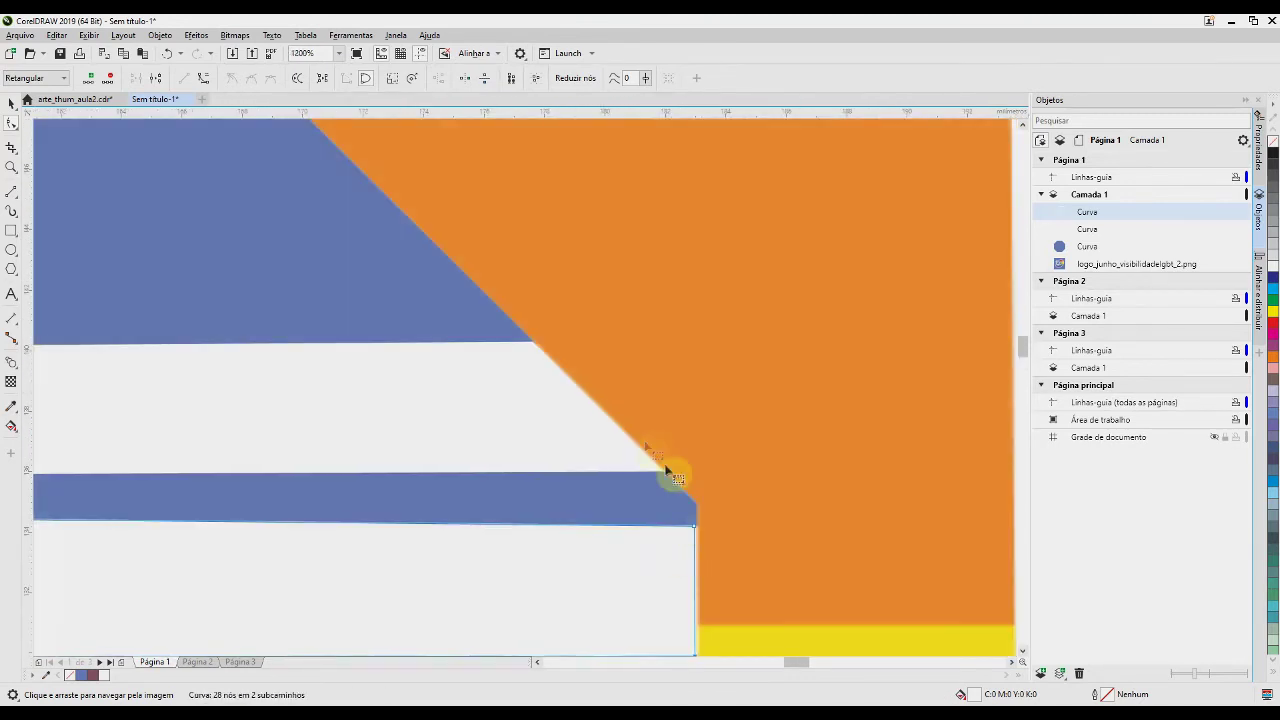
Combine the white U with the E and diagonal stroke into one curve and clear the selection
scroll(666, 471, "down", 3)
left_click(11, 104)
left_click(478, 530, "shift")
left_click(410, 78)
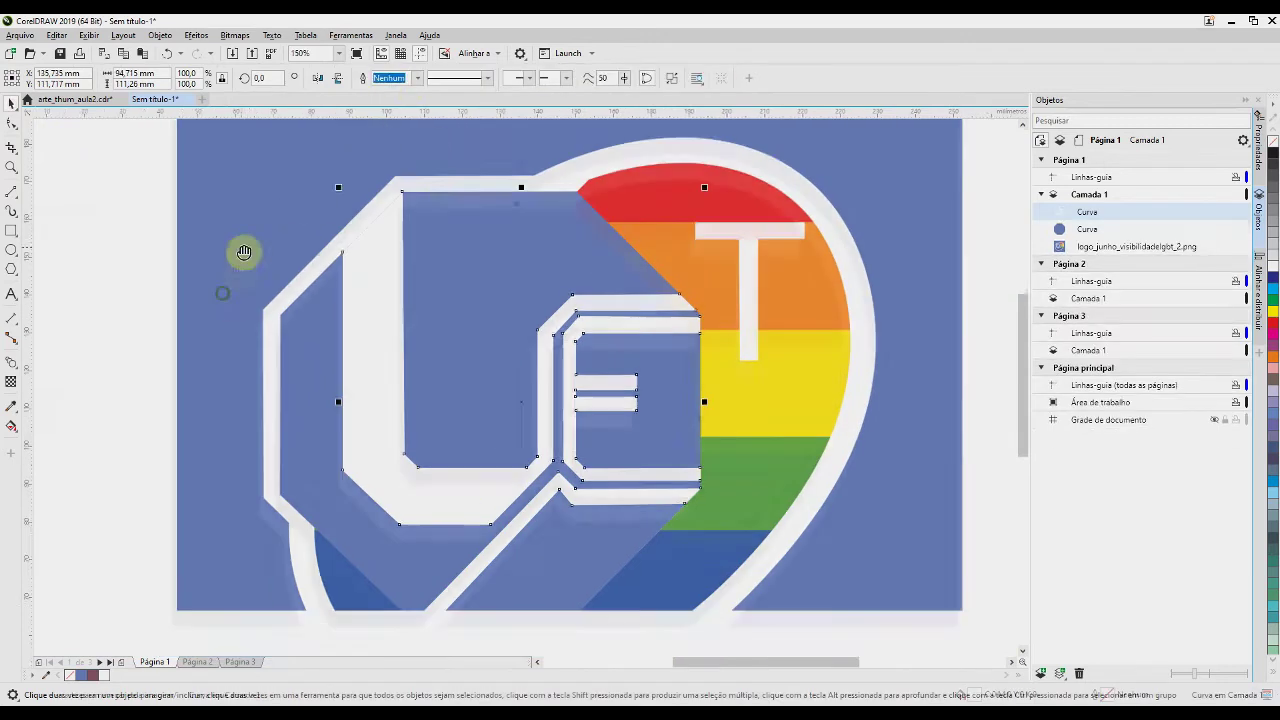
scroll(243, 255, "down", 2)
left_click(129, 348)
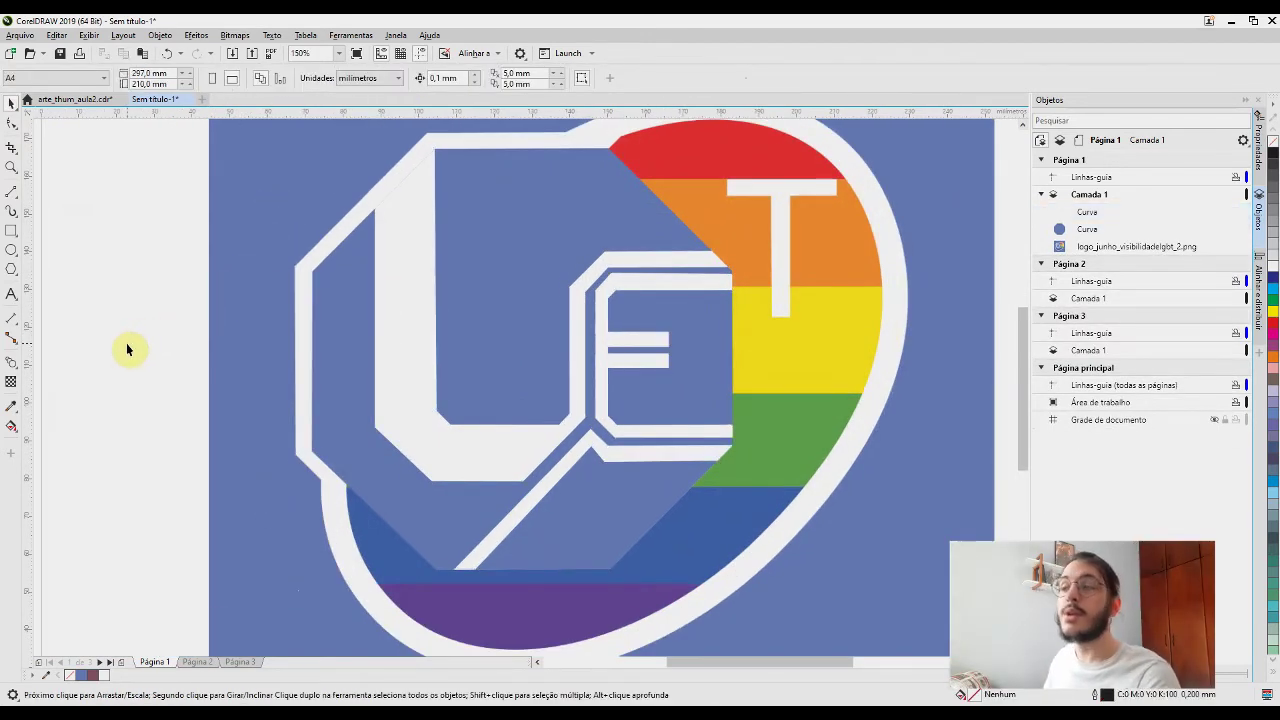
left_click(425, 372)
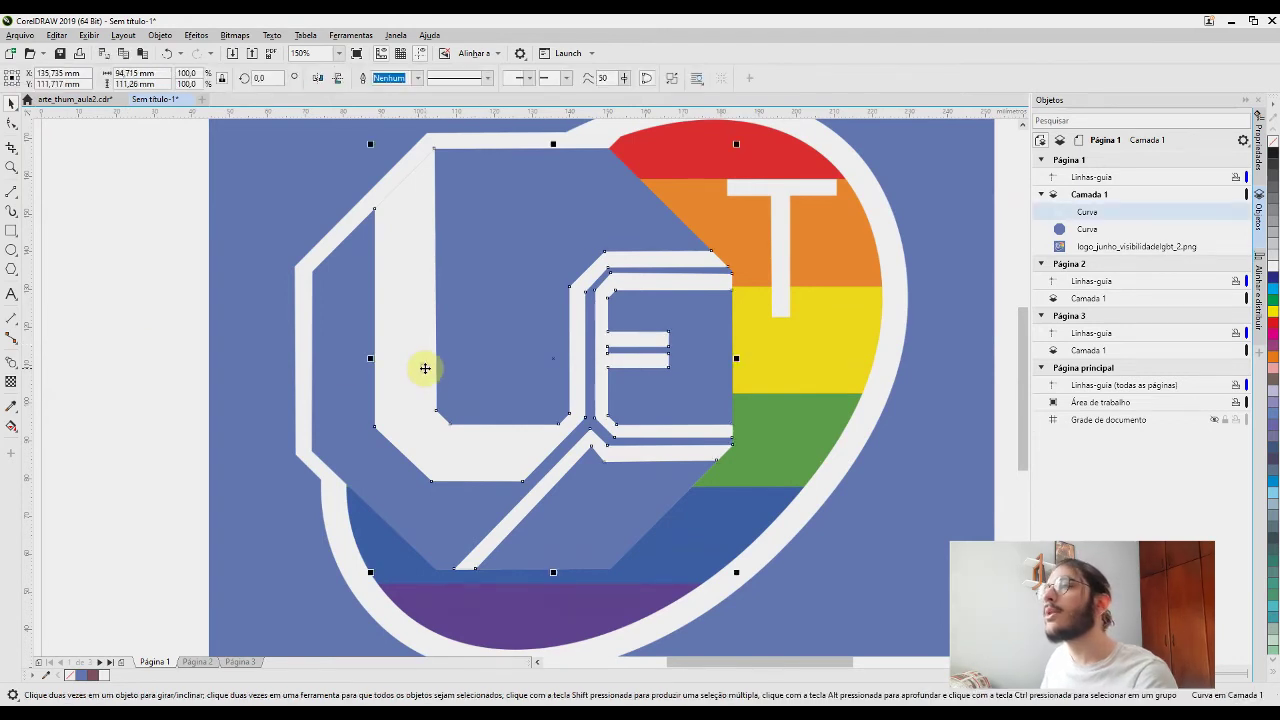
left_click_drag(425, 368, 392, 418)
key("ctrl+z")
Group the blue octagon with the combined white U and E curve
left_click(484, 278)
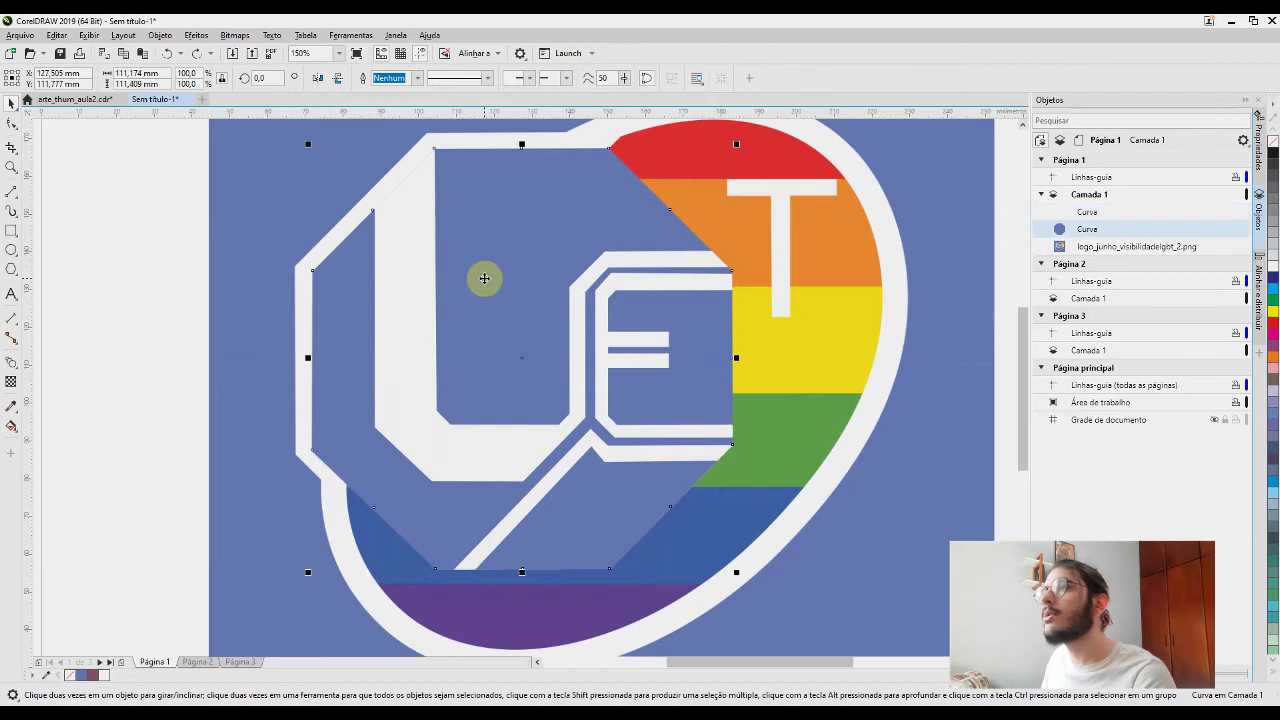
left_click(503, 243, "shift")
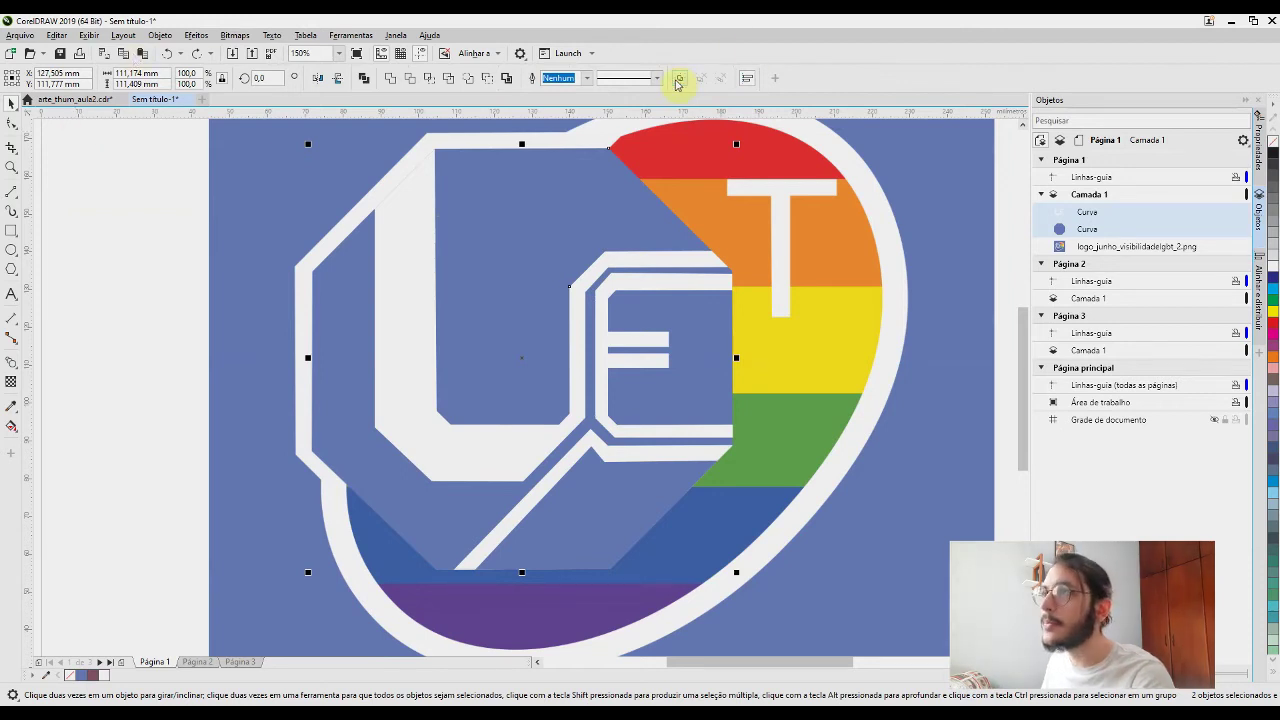
left_click(678, 80)
left_click_drag(443, 317, 250, 350)
key("Escape")
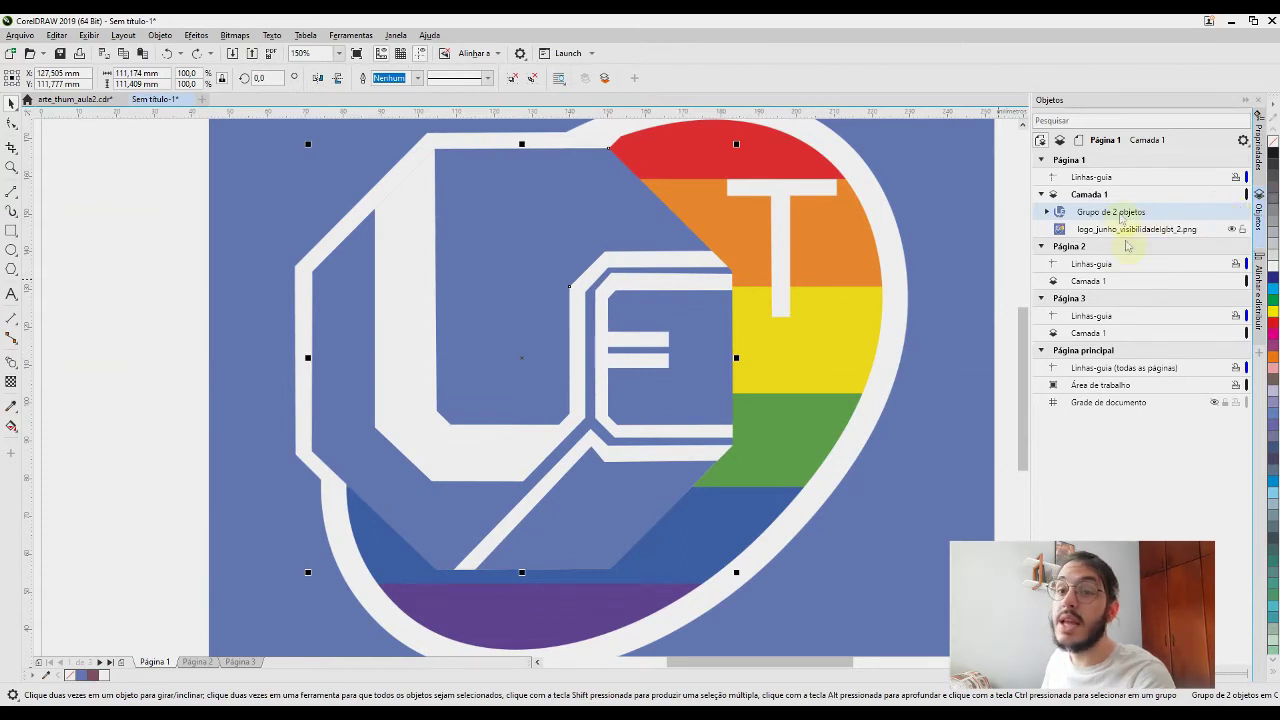
Expand the new group in the object list and examine the two curves inside it
left_click(1047, 213)
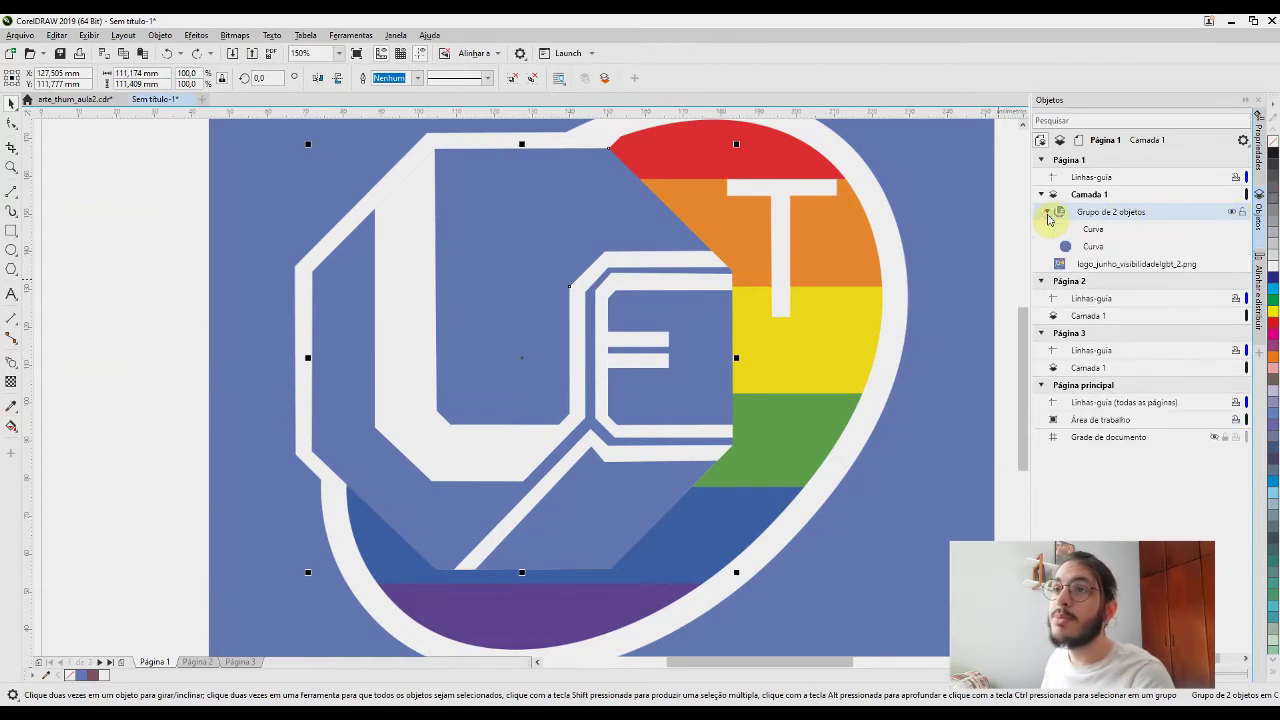
left_click(1047, 213)
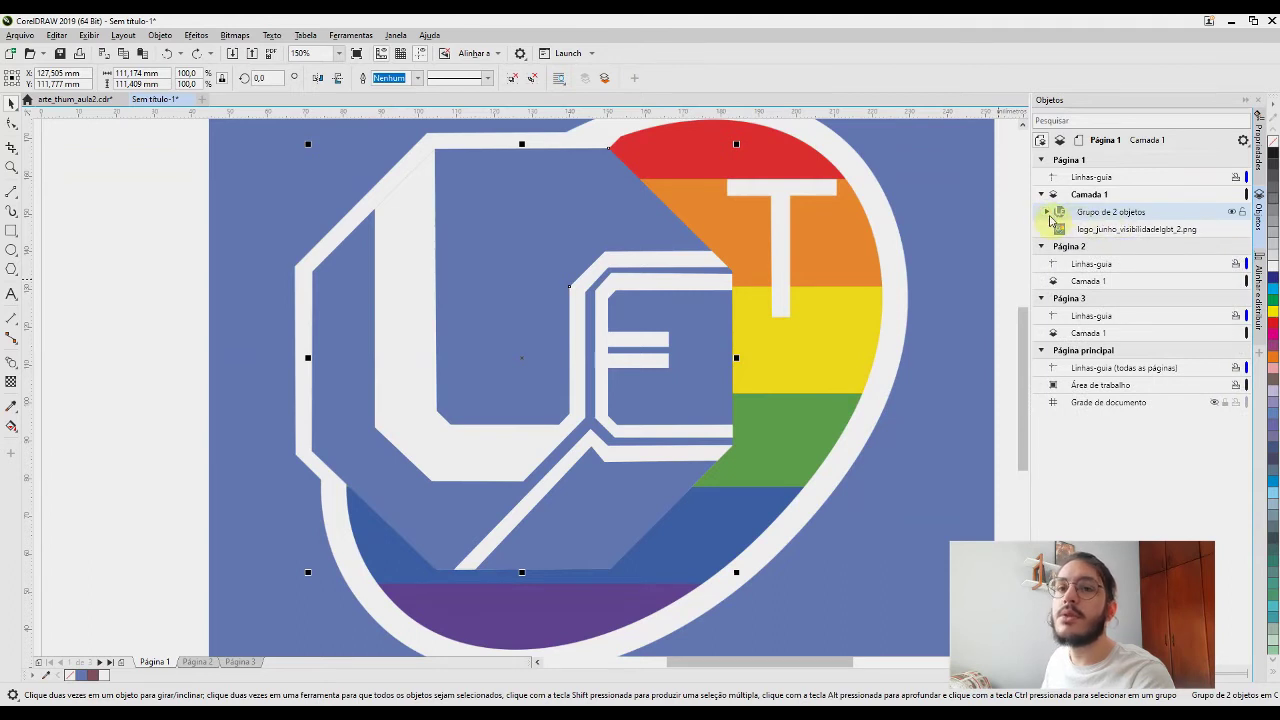
left_click(1048, 213)
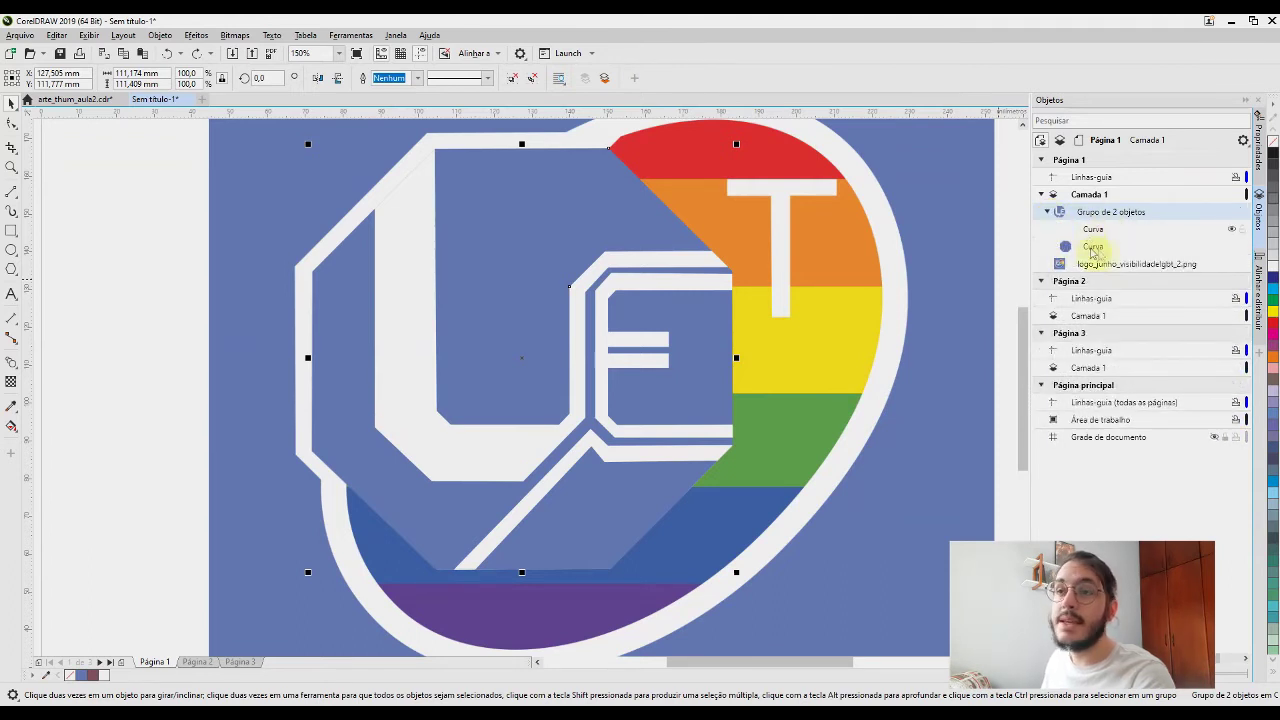
left_click(1094, 231)
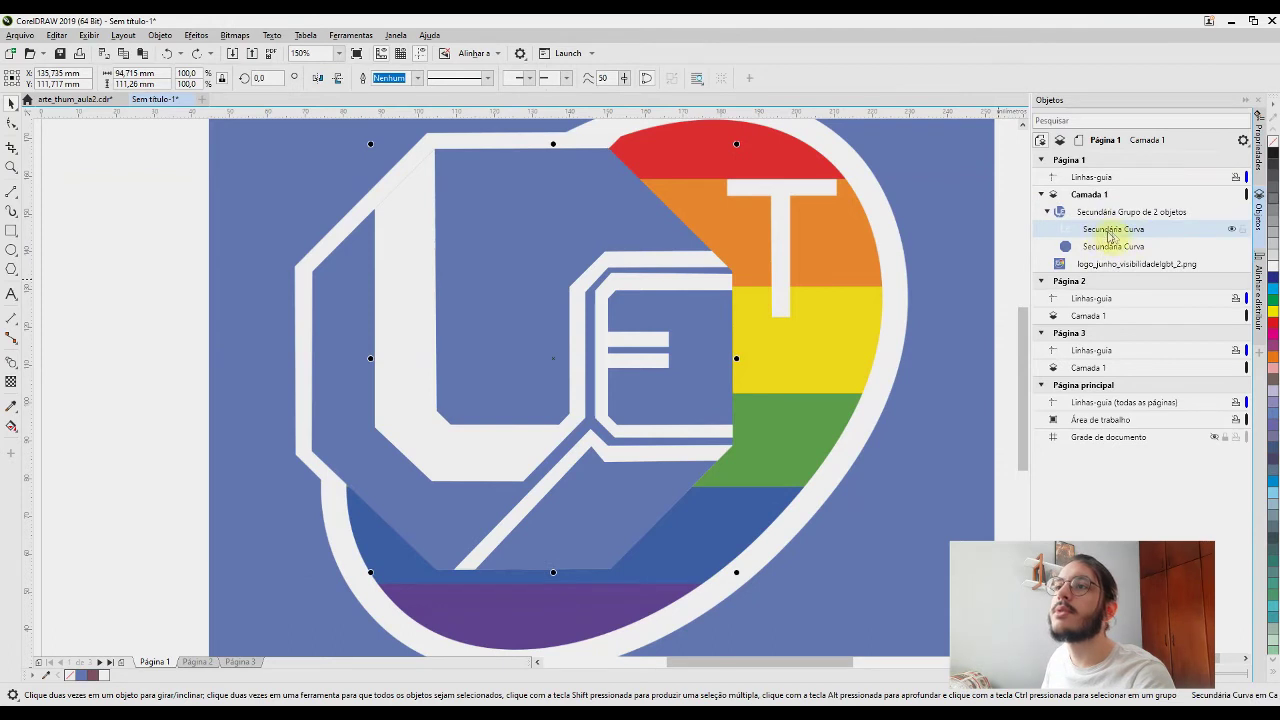
left_click(1088, 246)
Hide the octagon and letter group to expose the P of the reference image
left_click(1231, 212)
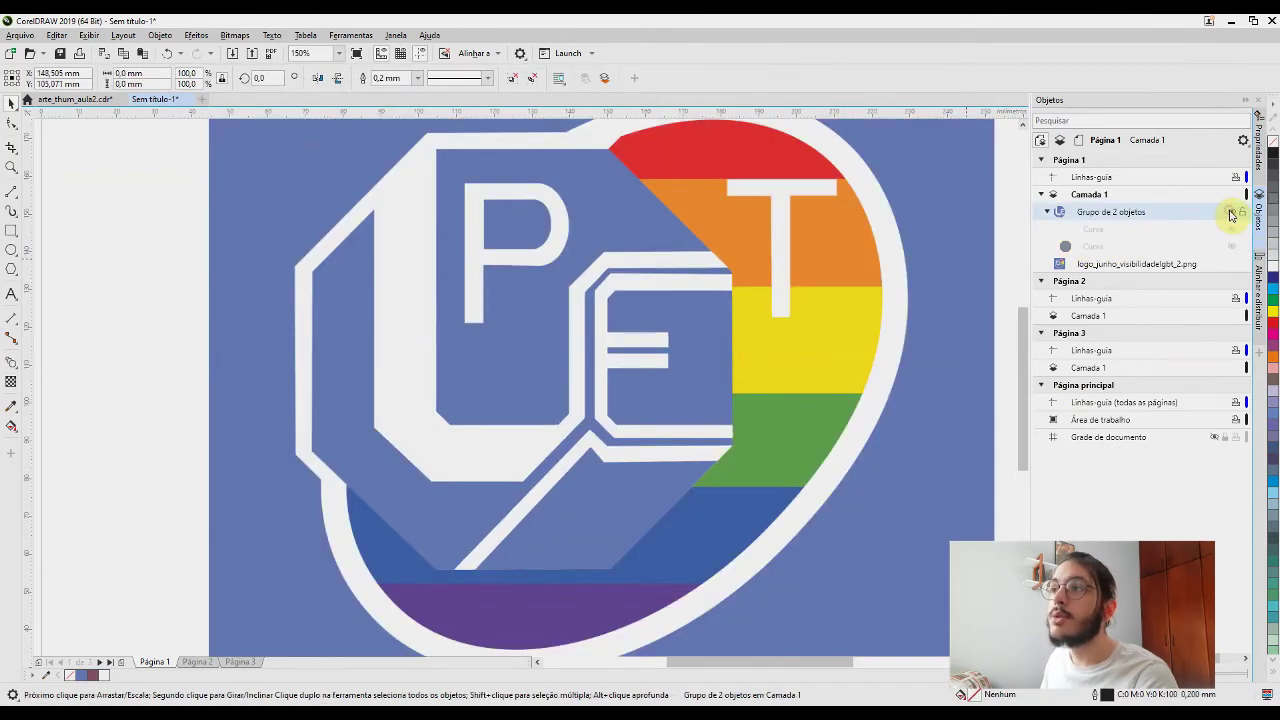
left_click(1233, 213)
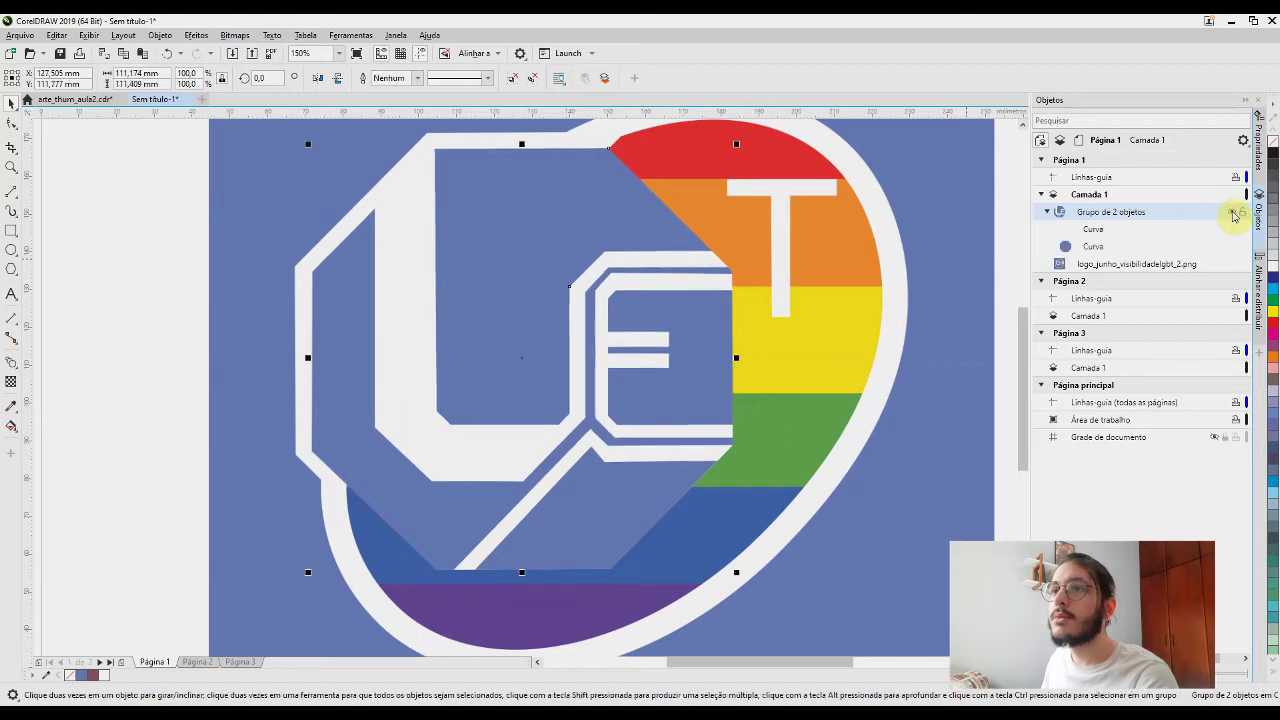
left_click(1233, 213)
left_click_drag(564, 242, 565, 264)
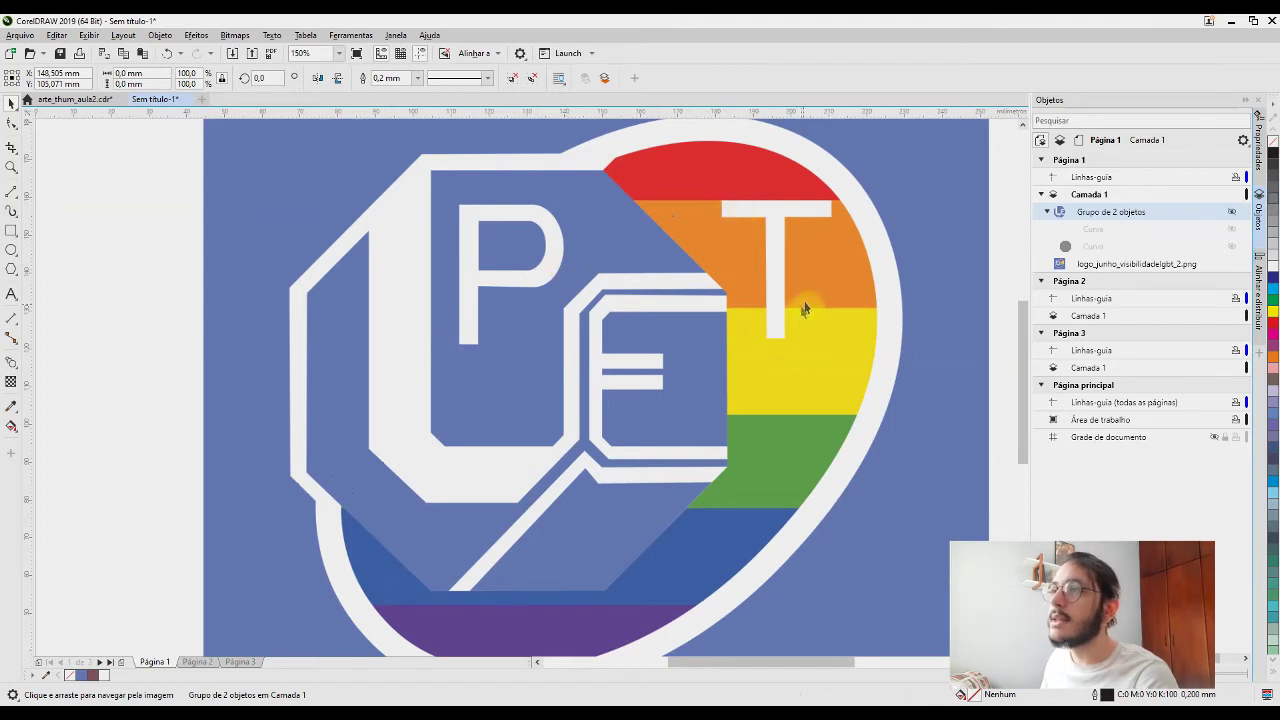
left_click_drag(805, 306, 801, 293)
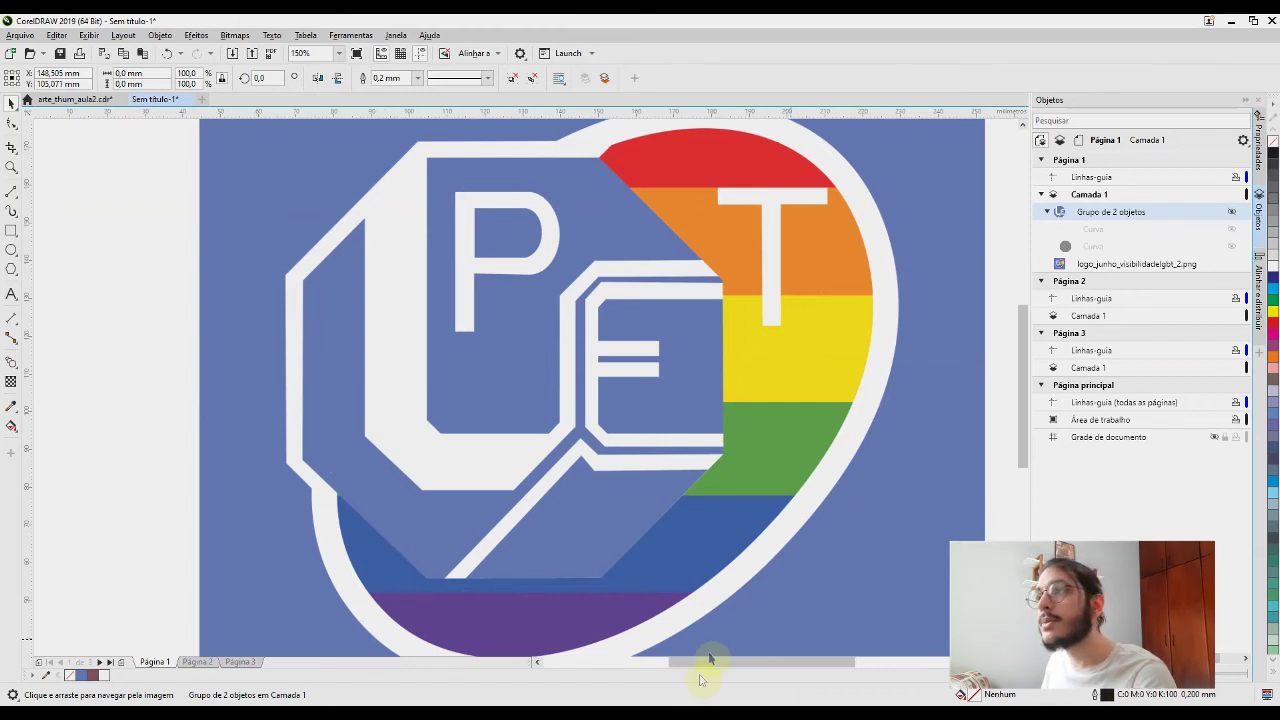
Trace the straight outer edges of the P with two-point lines: left side, top, foot, stem's right side and the bowl's lower edge
scroll(557, 300, "up", 3)
scroll(408, 391, "up", 3)
left_click_drag(726, 246, 549, 291)
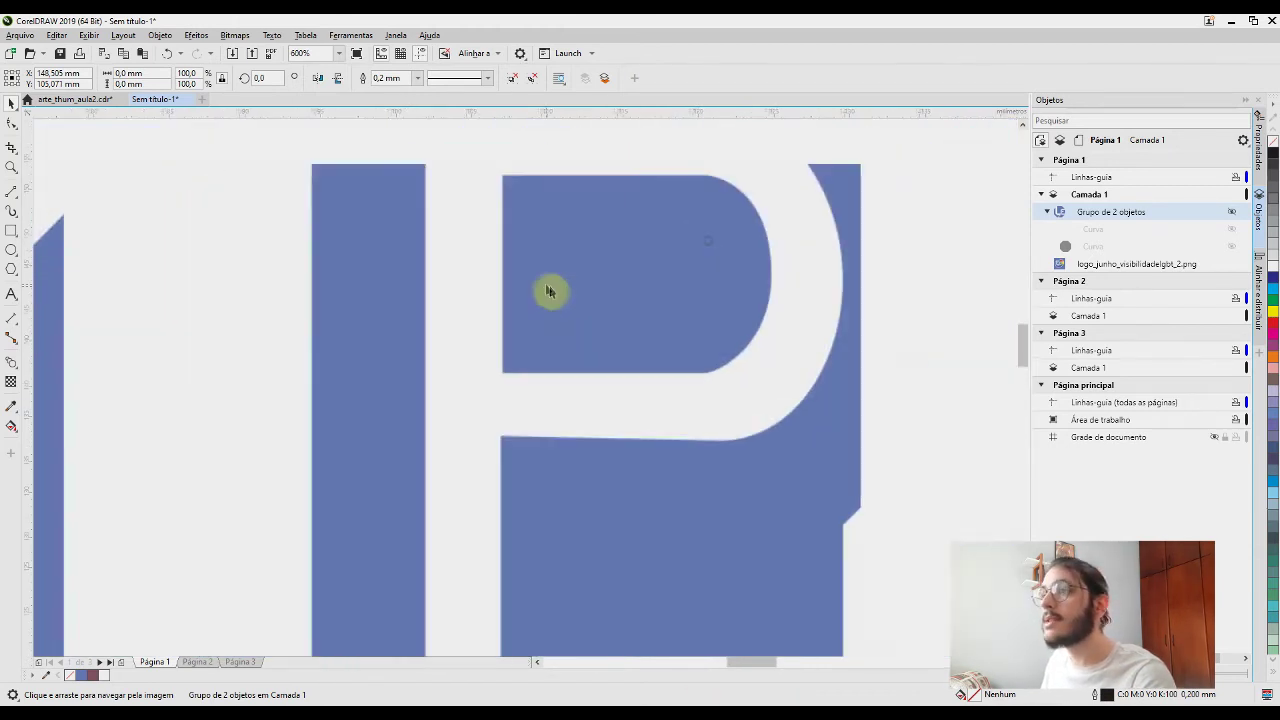
scroll(570, 333, "down", 2)
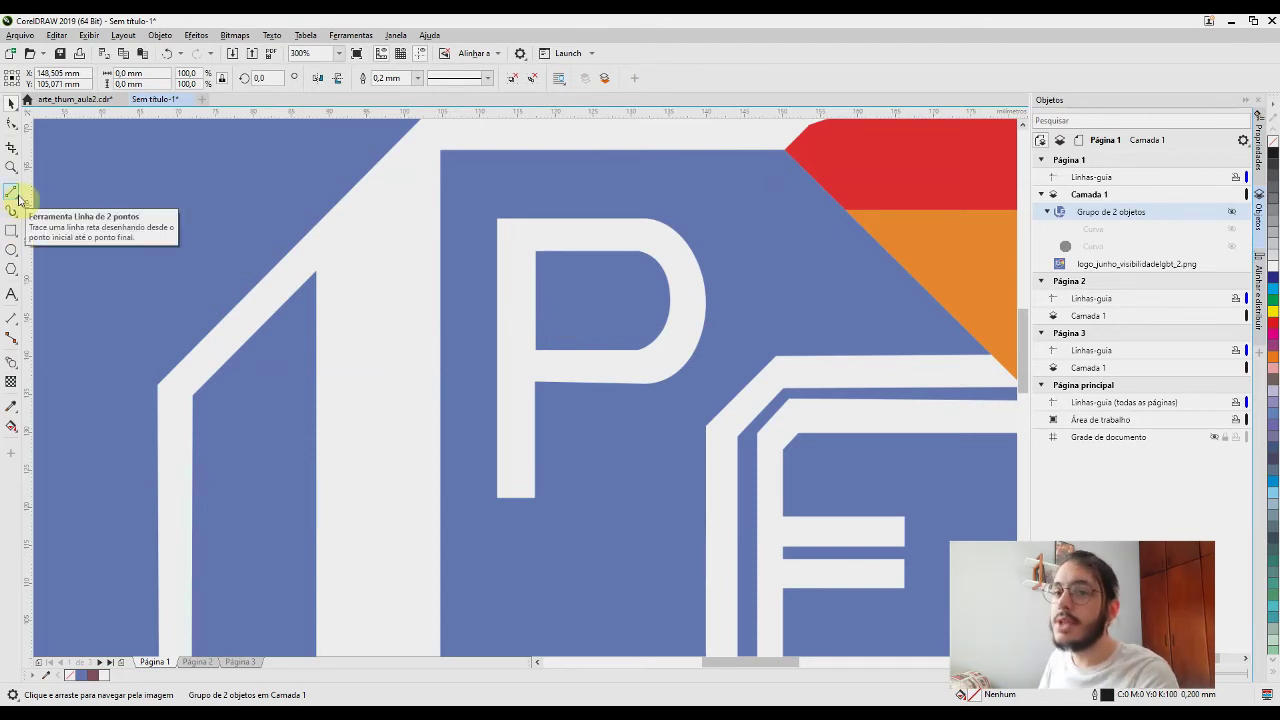
scroll(565, 298, "up", 1)
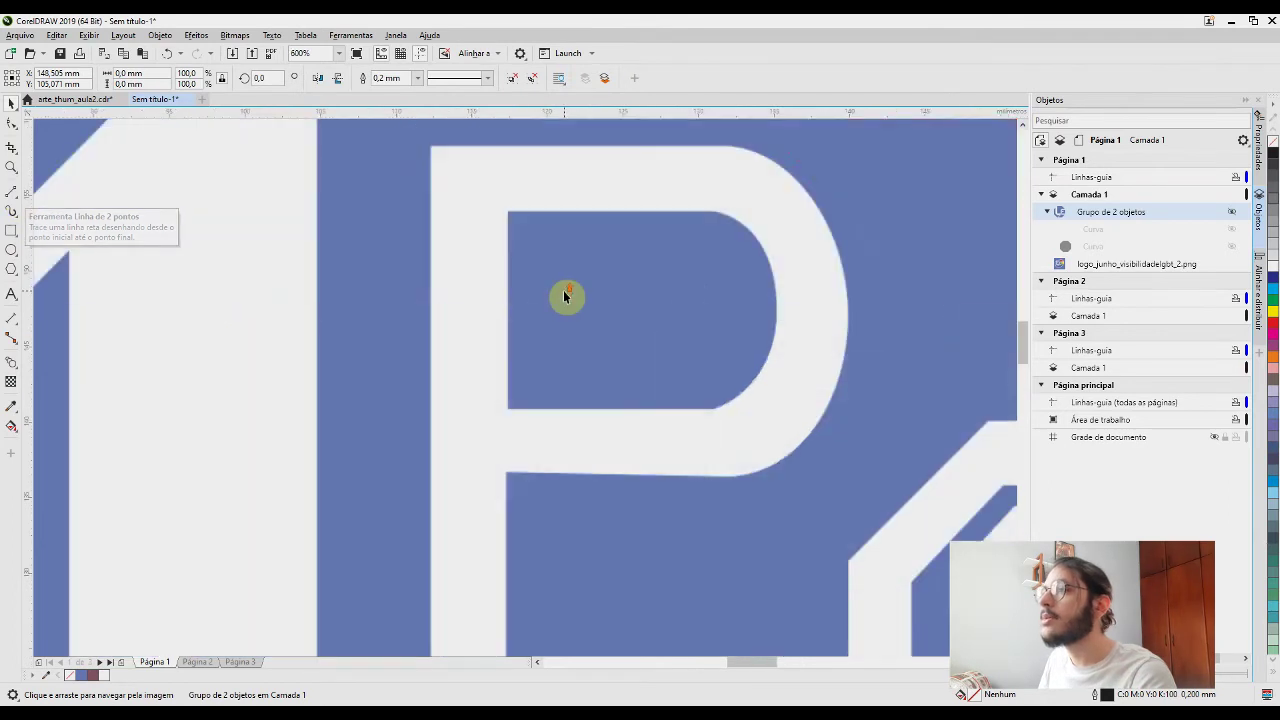
scroll(566, 301, "down", 1)
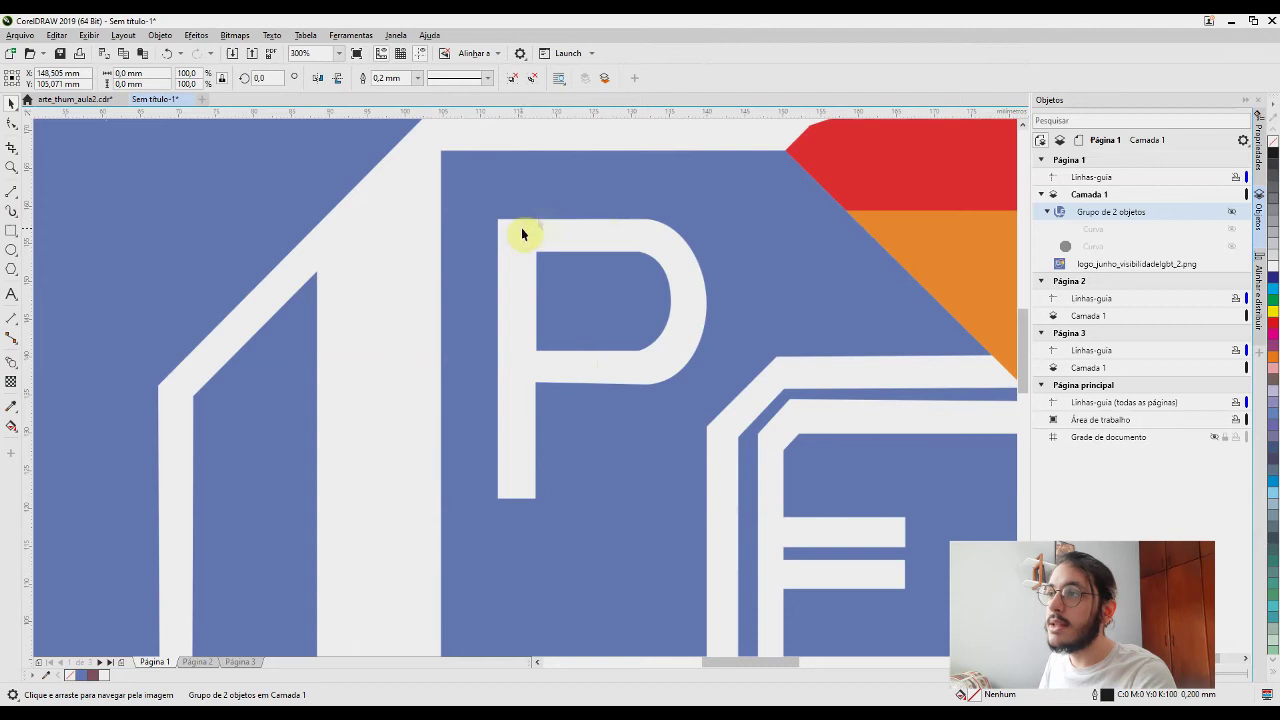
left_click(11, 190)
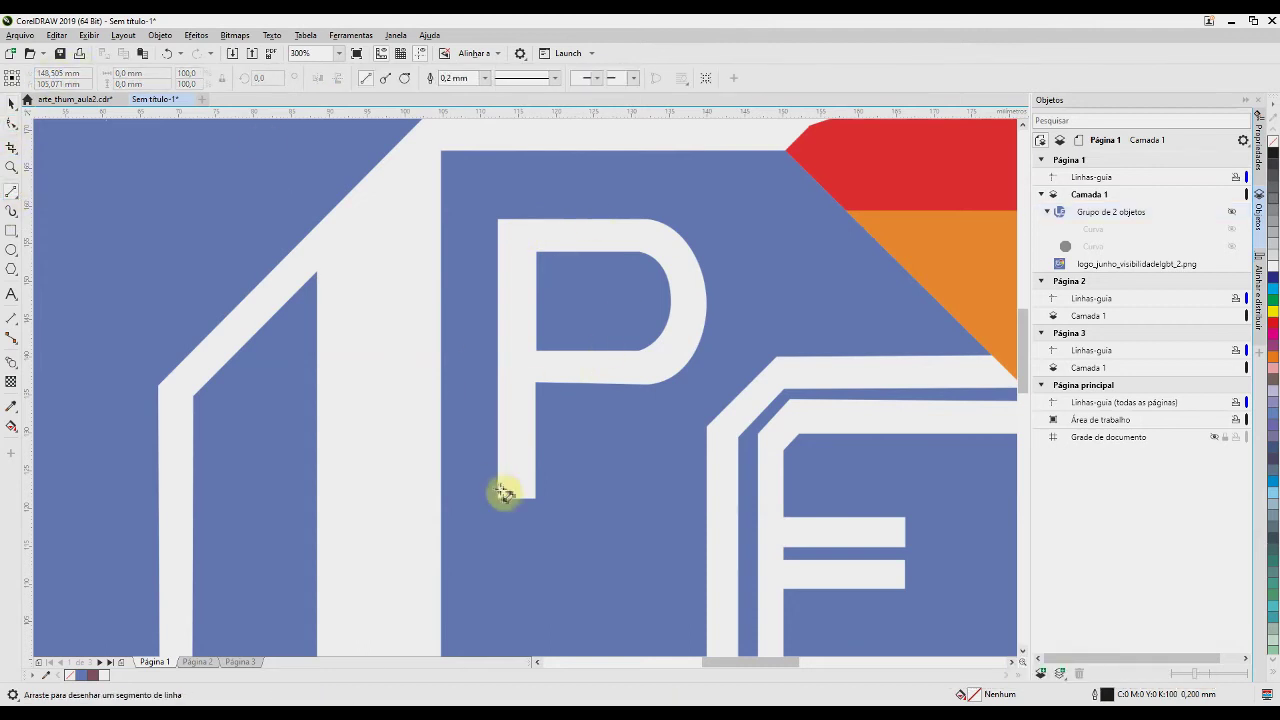
scroll(497, 502, "up", 1)
mouse_move(495, 499)
left_mouse_down()
mouse_move(468, 24)
mouse_move(494, 164)
left_mouse_up()
left_click_drag(494, 164, 782, 171)
scroll(540, 420, "down", 2)
mouse_move(497, 595)
left_mouse_down()
mouse_move(577, 597)
mouse_move(577, 370)
mouse_move(786, 369)
left_mouse_up()
Trace the three straight edges of the P's counter as an open curve about 13.6 mm wide and 13 mm high
left_click_drag(580, 300, 782, 300)
scroll(782, 300, "up", 2)
mouse_move(545, 478)
left_mouse_down()
mouse_move(551, 286)
mouse_move(751, 281)
left_mouse_up()
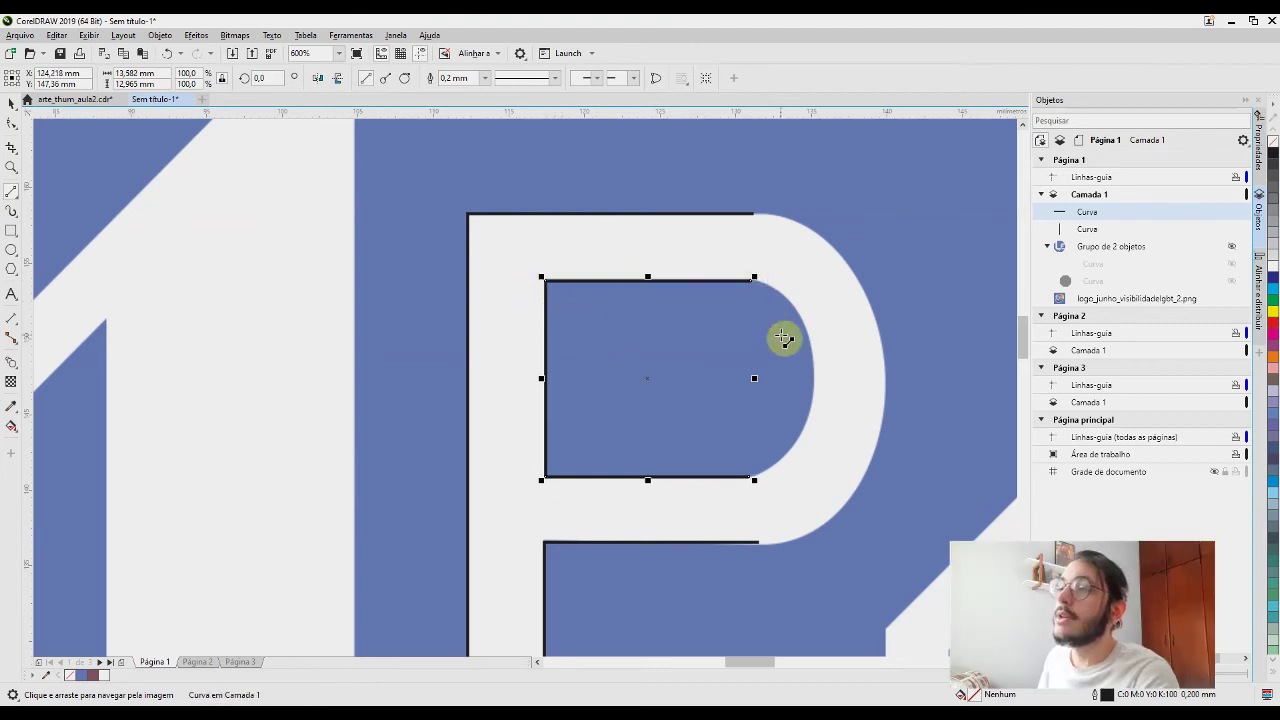
Extend the P counter's open curve around its rounded right side with the Bézier tool, following the reference image
left_click_drag(788, 355, 659, 347)
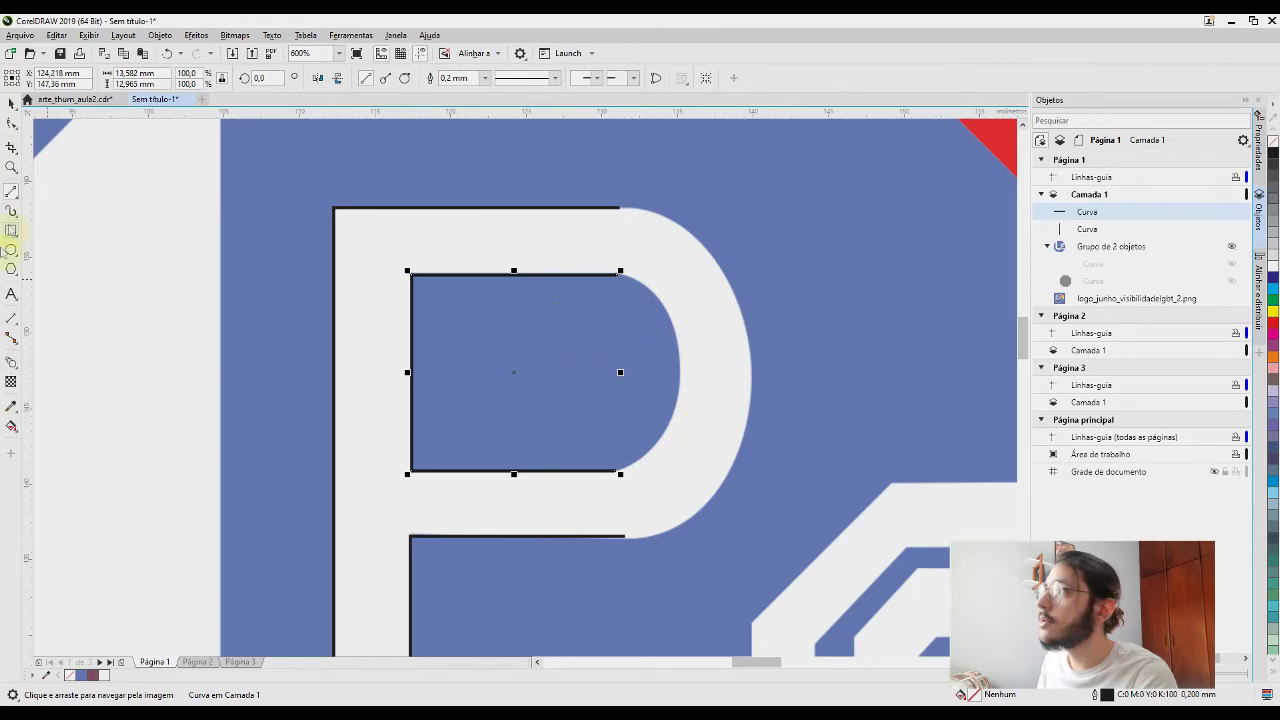
left_click(9, 200)
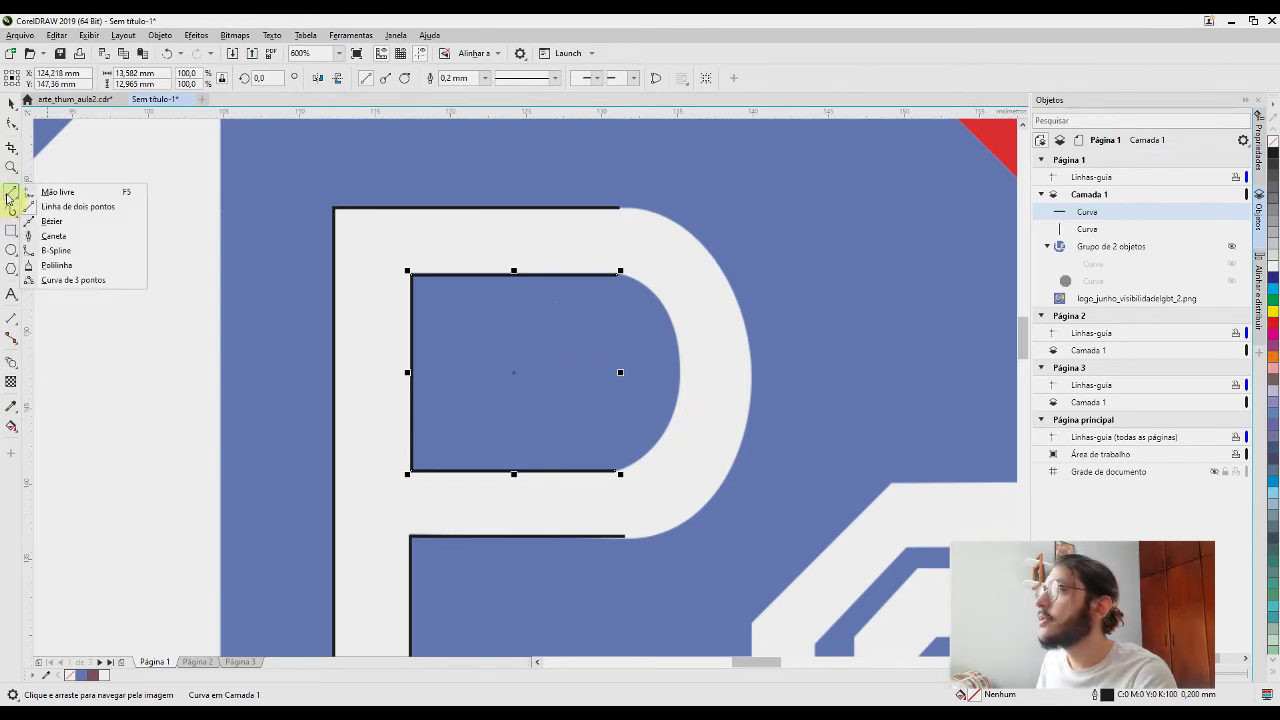
left_click(51, 221)
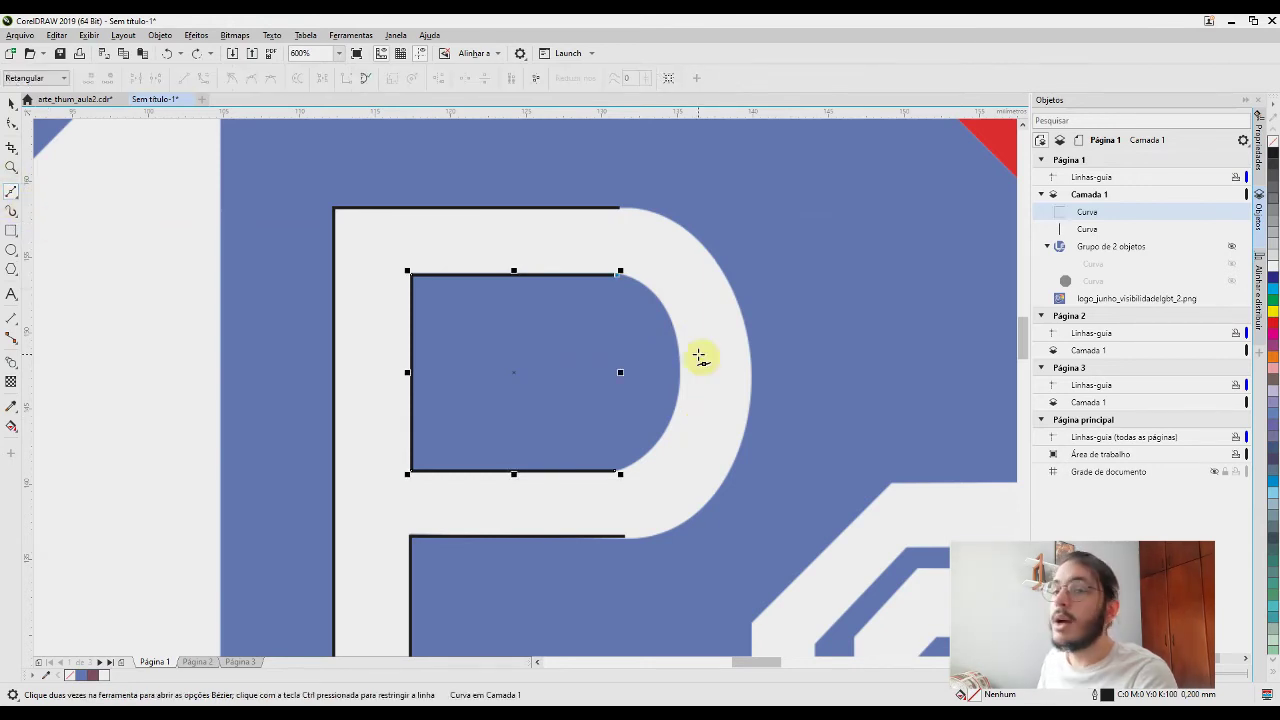
left_click(13, 208)
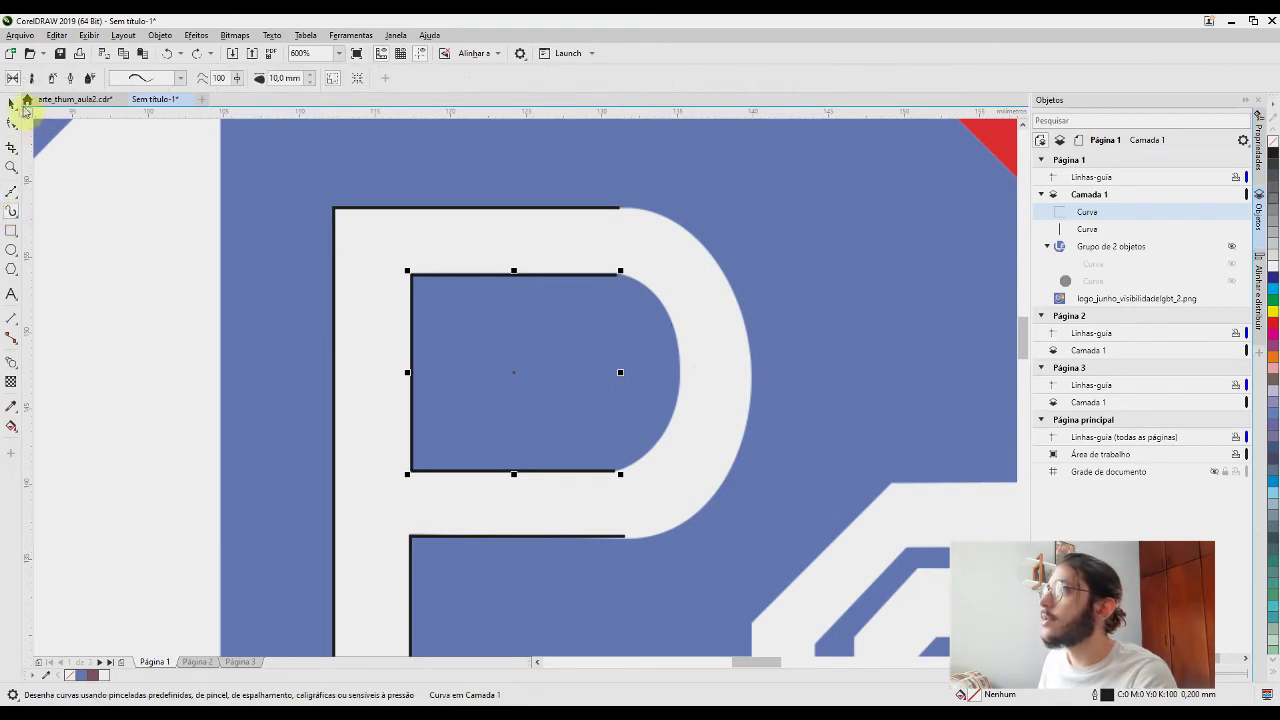
left_click(11, 190)
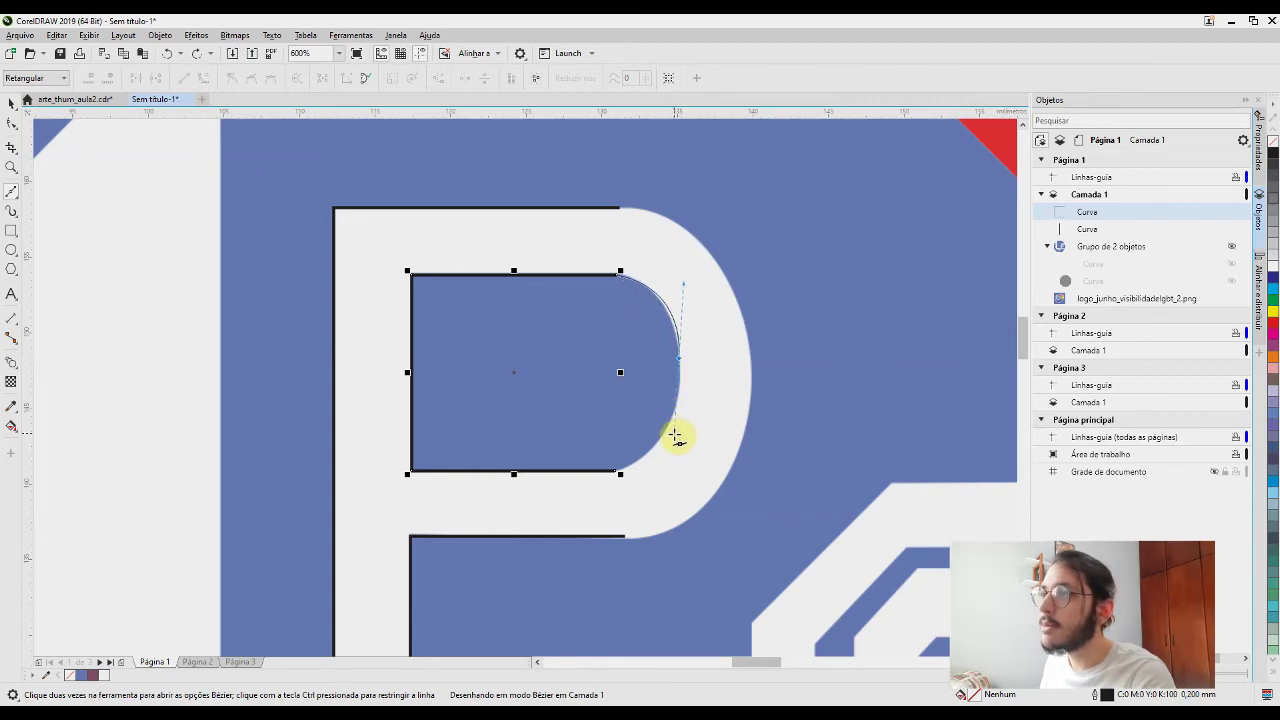
left_click_drag(683, 440, 636, 478)
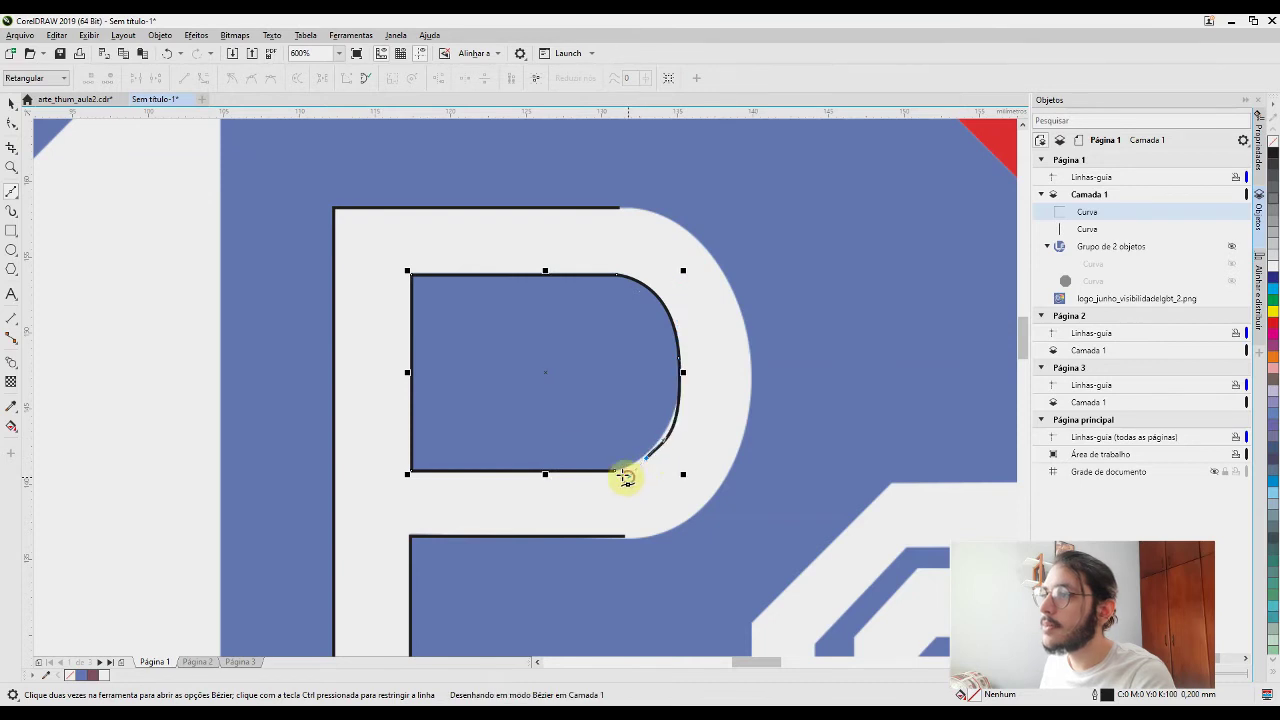
Close the P counter by joining its loose end node to the lower edge, and shape the lower curve to the reference
left_click(14, 125)
scroll(668, 455, "up", 2)
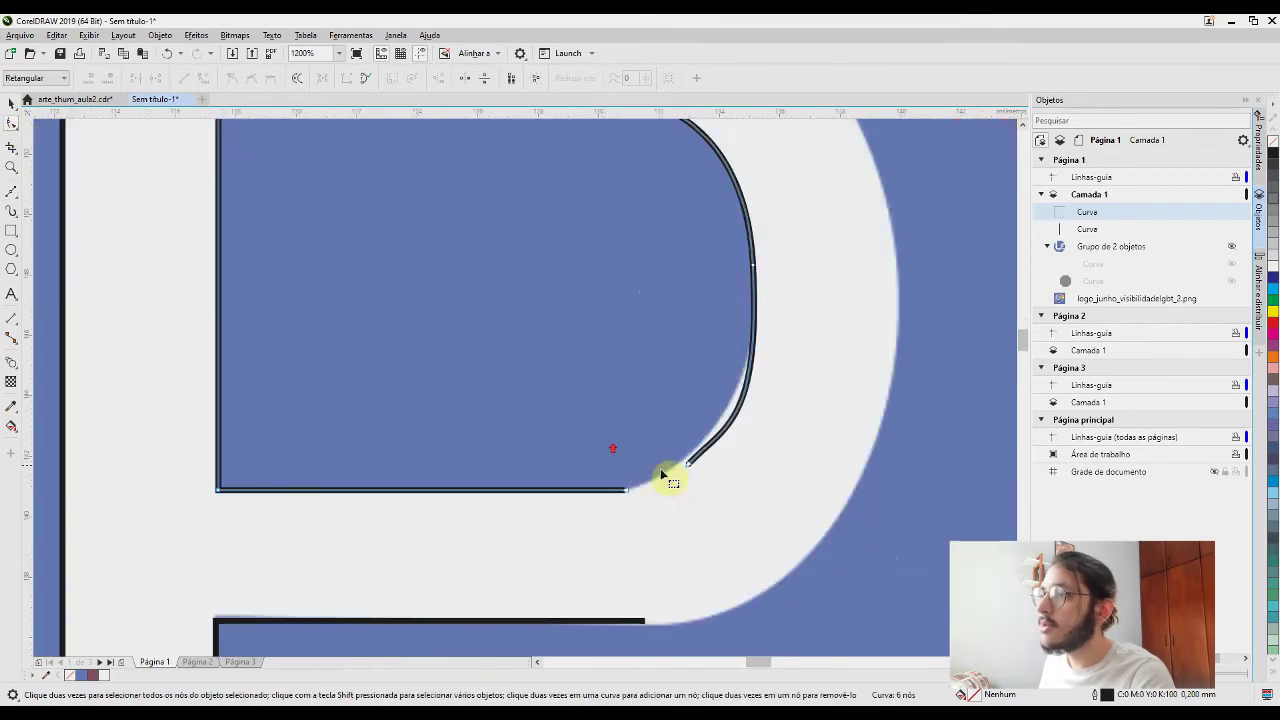
left_click_drag(689, 466, 630, 492)
left_click_drag(761, 247, 754, 494)
left_click_drag(672, 471, 698, 213)
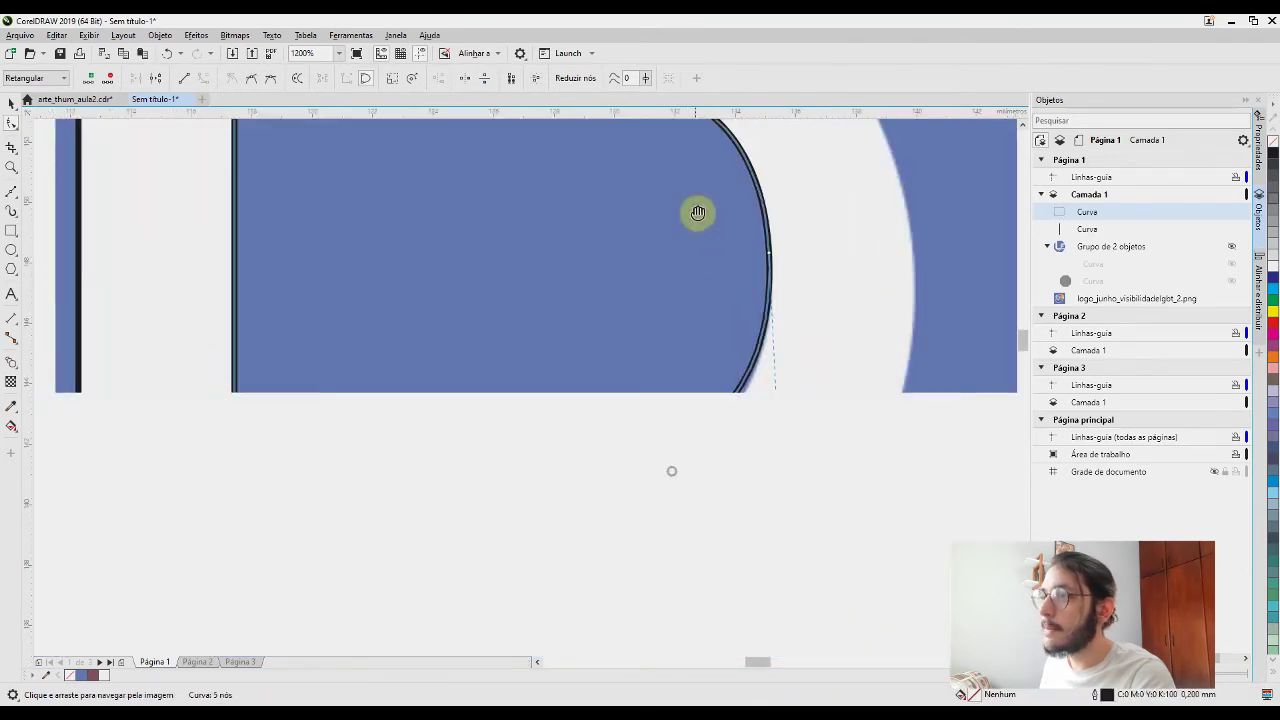
scroll(680, 448, "up", 1)
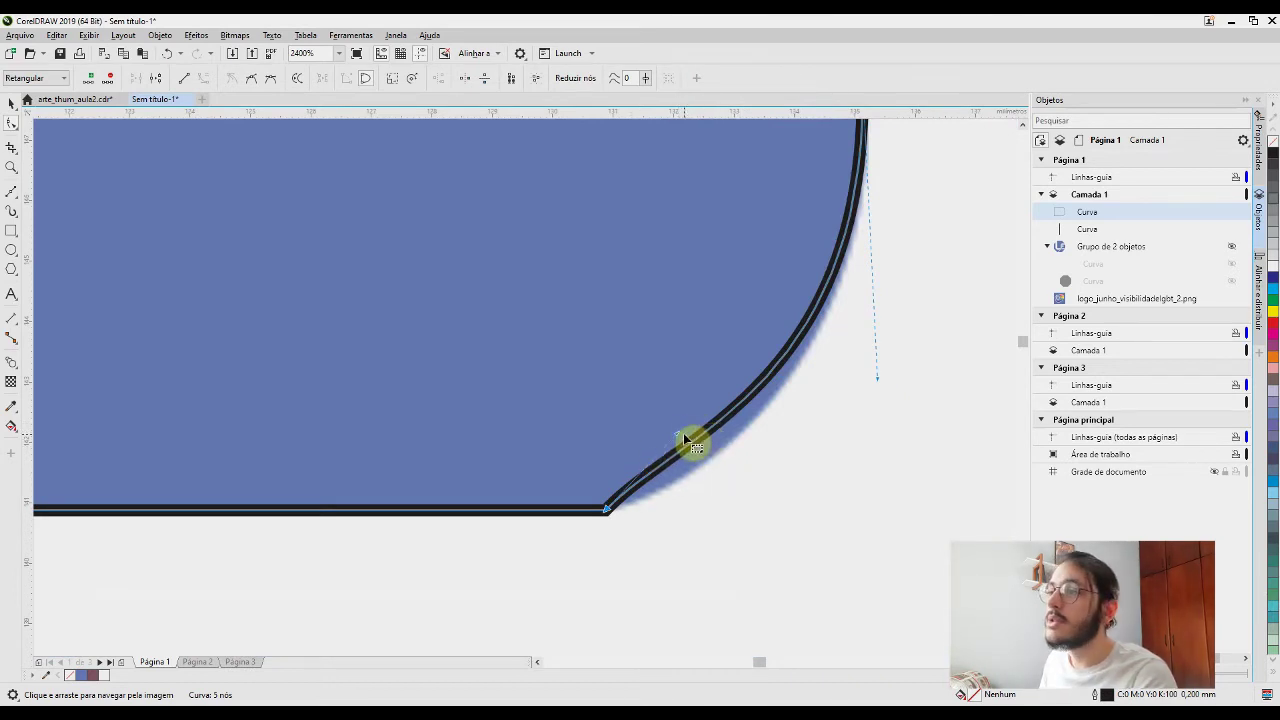
left_click_drag(682, 436, 657, 514)
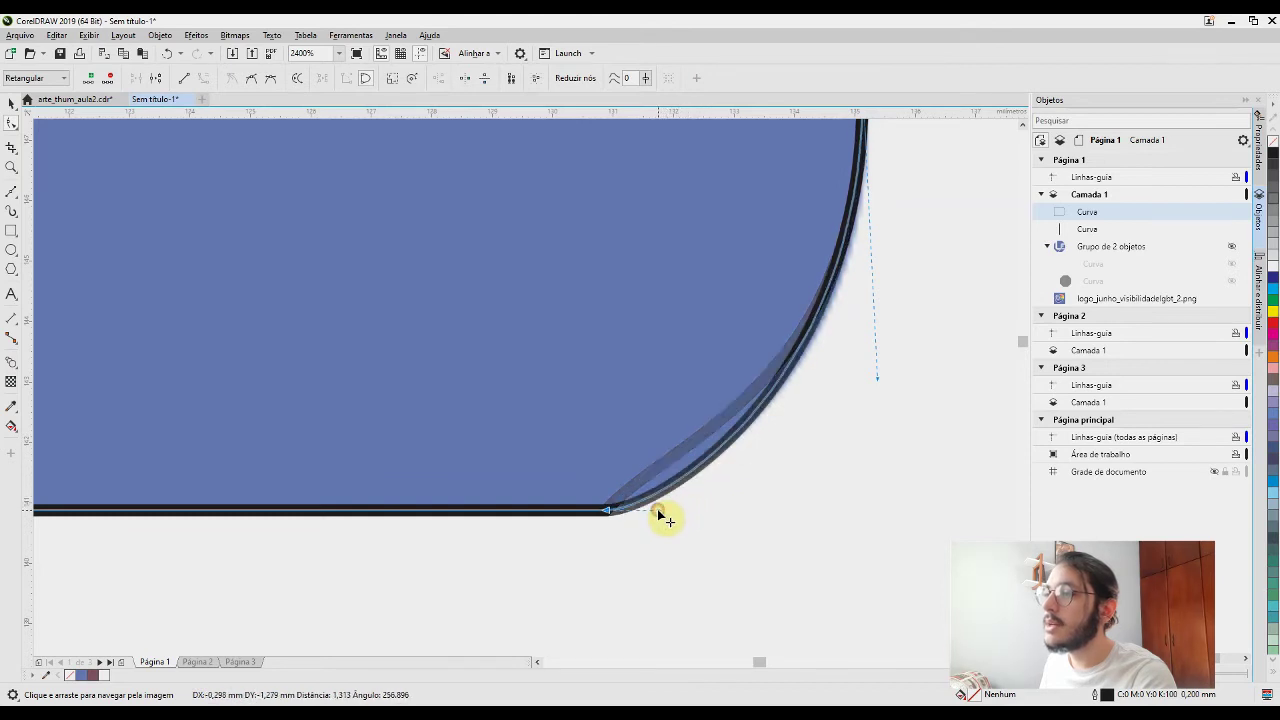
left_click_drag(879, 379, 892, 375)
Fine-tune the node and handles of the counter's upper curve to match the reference image
left_click_drag(958, 157, 814, 627)
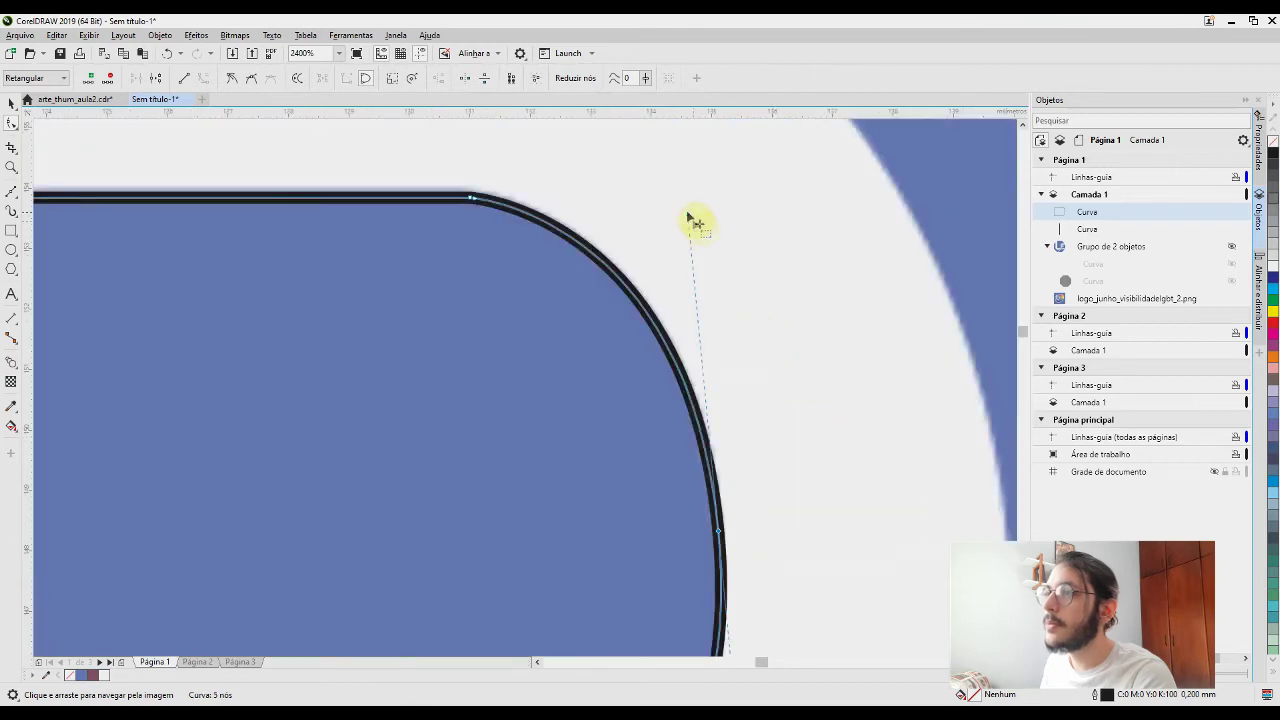
left_click_drag(694, 217, 700, 220)
mouse_move(486, 206)
left_mouse_down()
mouse_move(532, 210)
mouse_move(478, 200)
left_mouse_up()
left_click_drag(697, 221, 689, 200)
scroll(765, 268, "down", 2)
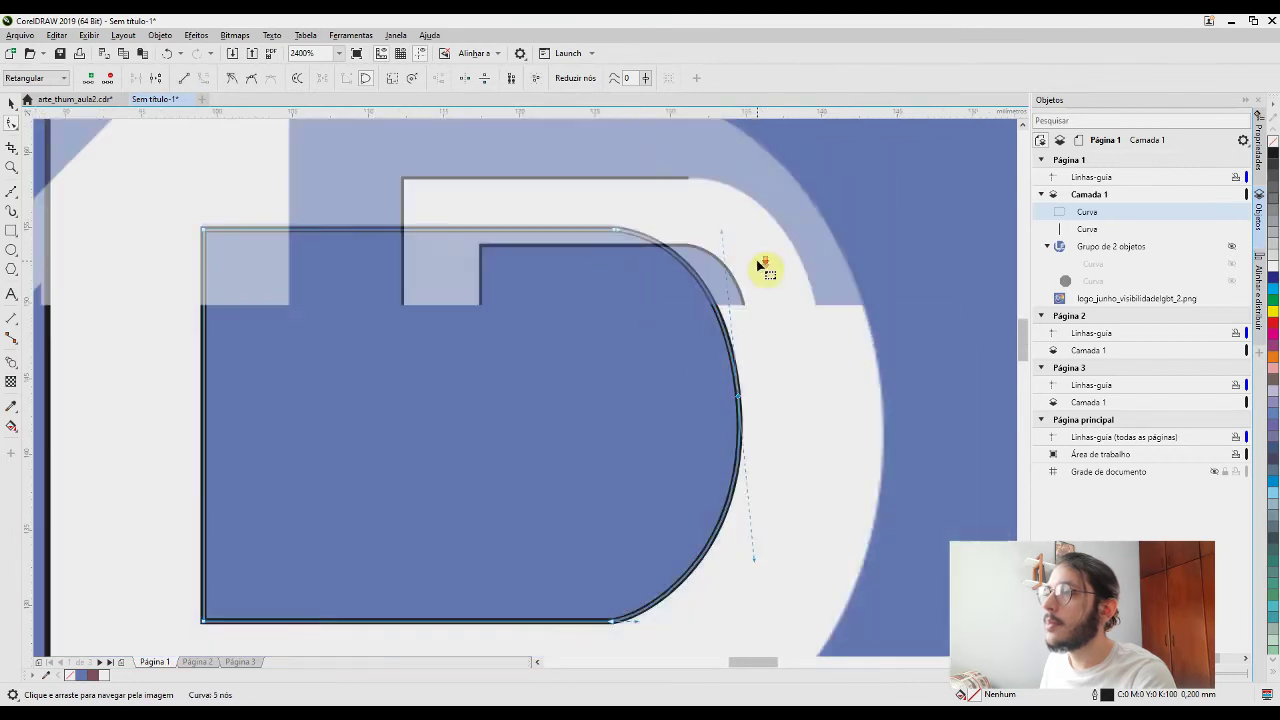
Trace the P's outer bowl with a Bézier curve from the end of its lower edge to the end of its top edge
left_click(14, 195)
left_click(43, 190)
left_click(618, 379)
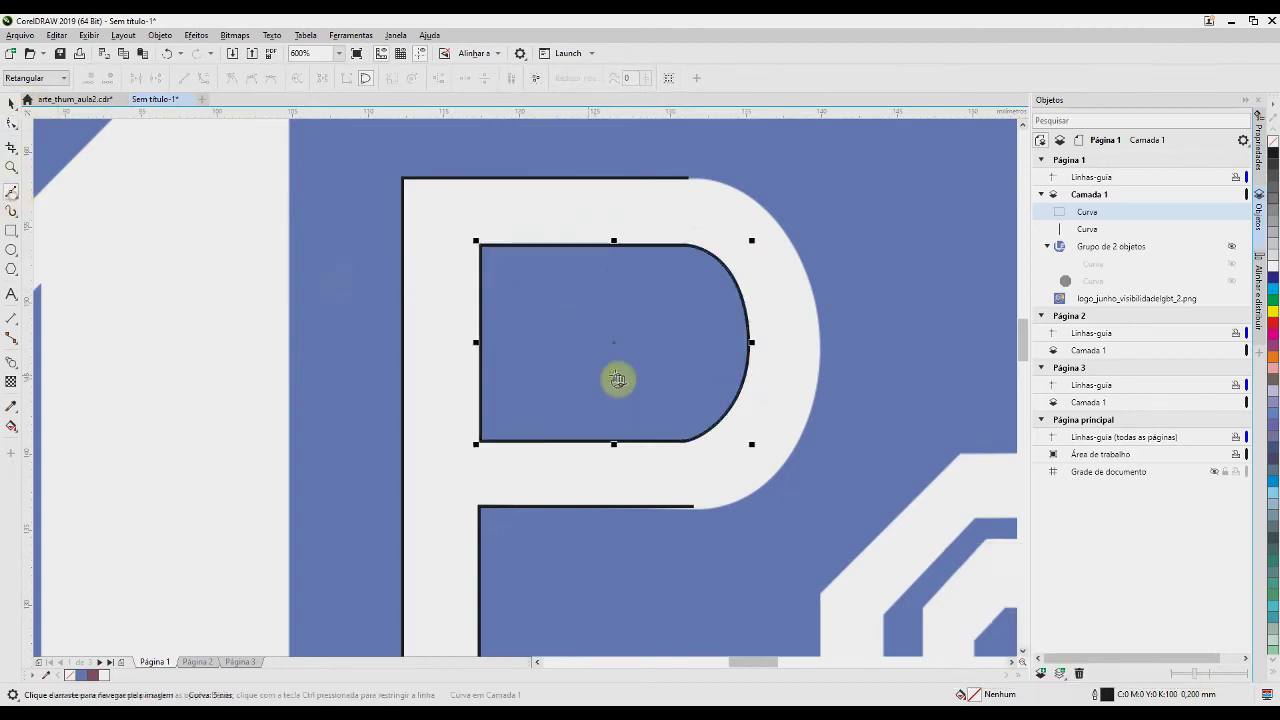
left_click_drag(618, 379, 308, 412)
left_click(385, 541)
left_click(403, 548)
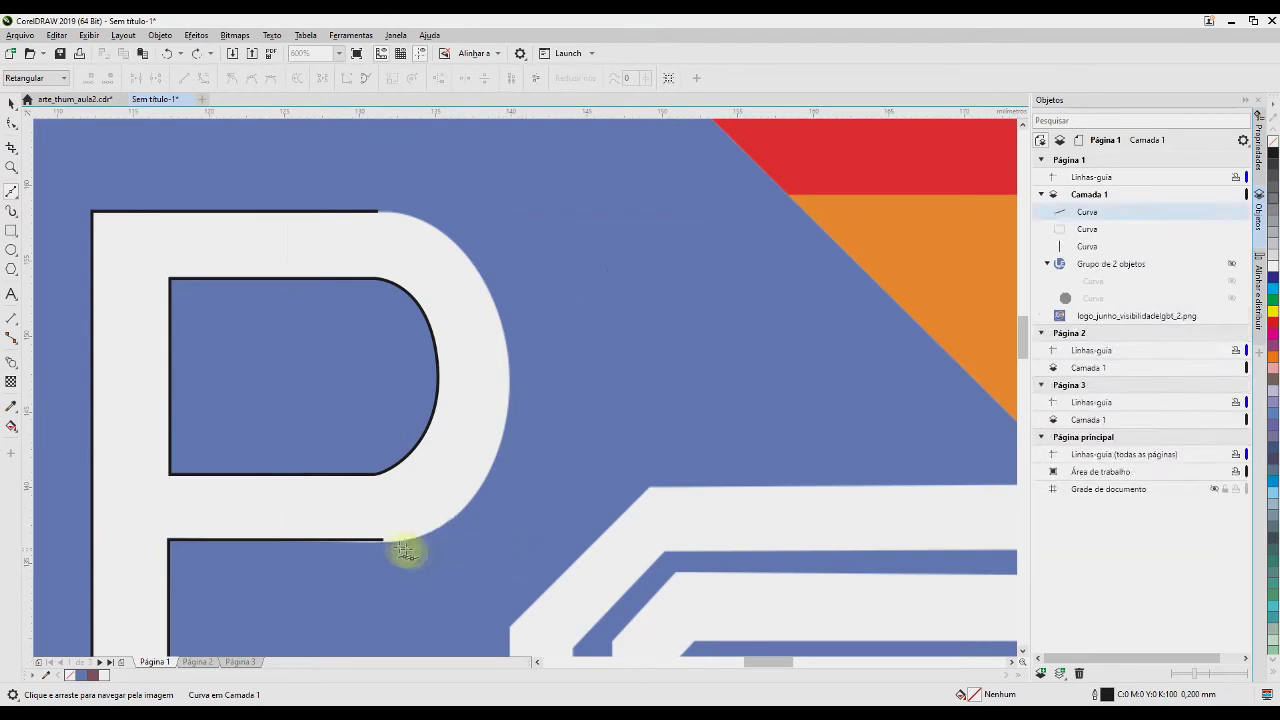
left_click_drag(509, 386, 529, 217)
mouse_move(377, 211)
left_mouse_down()
mouse_move(386, 225)
mouse_move(379, 210)
left_mouse_up()
Adjust the nodes and handles of the P's outer bowl curve to follow the reference image
left_click(12, 121)
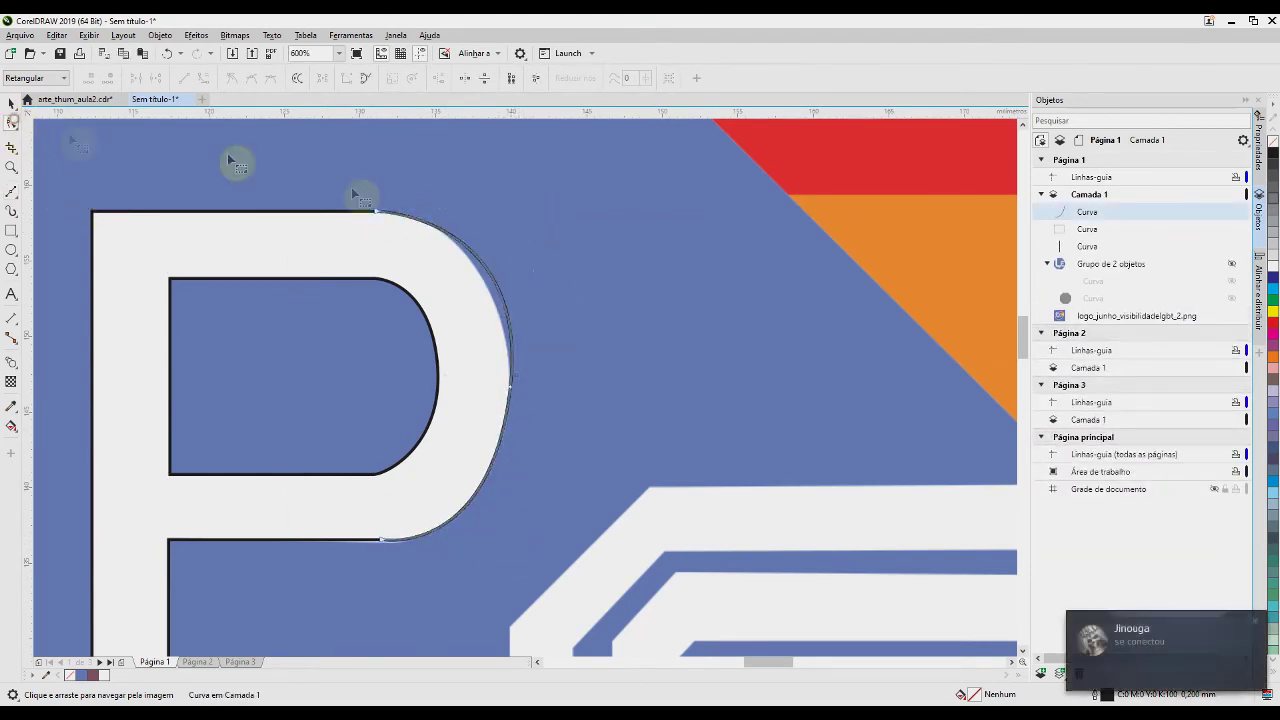
scroll(540, 335, "up", 3)
left_click(1125, 615)
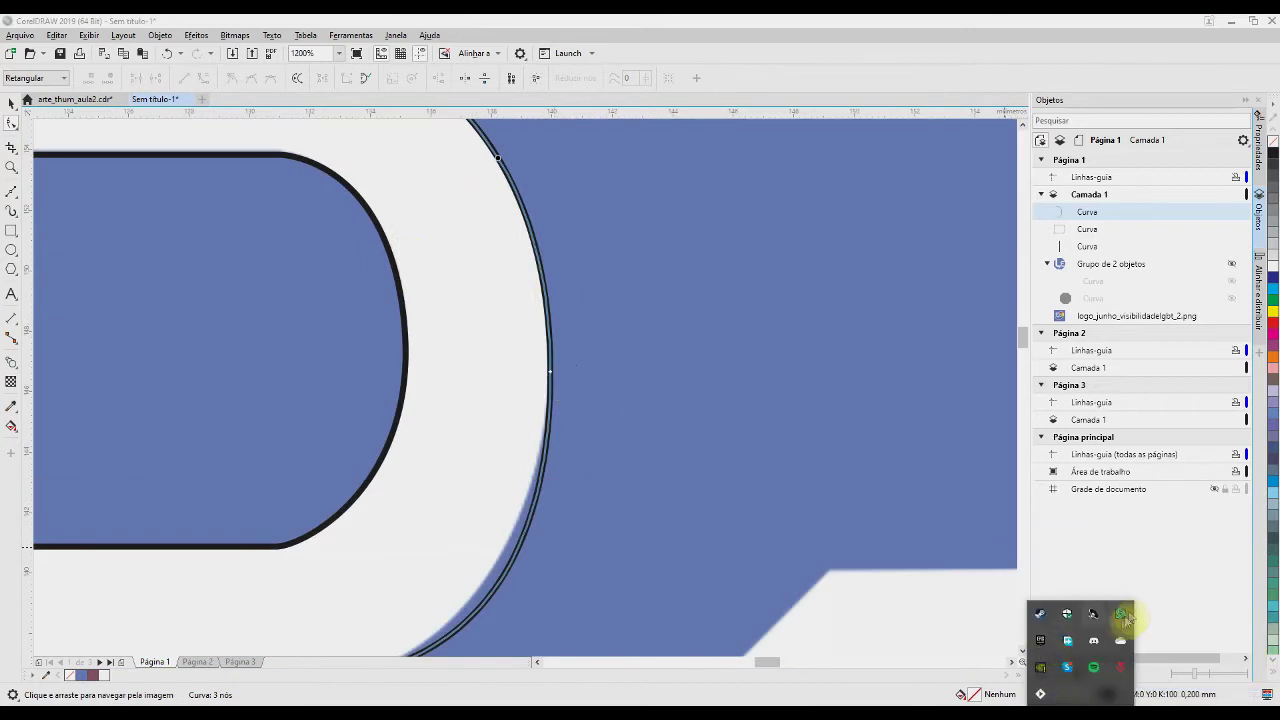
left_click_drag(566, 444, 728, 316)
left_click(459, 549)
scroll(459, 549, "up", 4)
left_click_drag(383, 437, 451, 517)
Combine the P's outer bowl curve and its straight outer edges into a single curve object
scroll(451, 517, "down", 2)
left_click(345, 483)
left_click(552, 480, "shift")
left_click(388, 78)
key("space")
Join the bowl curve's end nodes to the straight edges so that the P's outer outline is closed
scroll(439, 512, "up", 3)
left_click_drag(524, 312, 504, 316)
left_click_drag(667, 276, 693, 312)
scroll(686, 383, "down", 5)
left_click_drag(549, 274, 611, 440)
scroll(543, 523, "up", 5)
left_click_drag(422, 502, 466, 508)
scroll(466, 508, "down", 5)
Reshape the outer bowl by moving the handles around its rightmost node, undoing the misplaced adjustment
left_click_drag(501, 327, 542, 328)
scroll(662, 373, "down", 2)
scroll(727, 452, "up", 1)
key("ctrl+z")
left_click(731, 635)
left_click_drag(746, 311, 717, 288)
left_click(731, 635)
left_click_drag(723, 608, 655, 481)
scroll(662, 230, "up", 1)
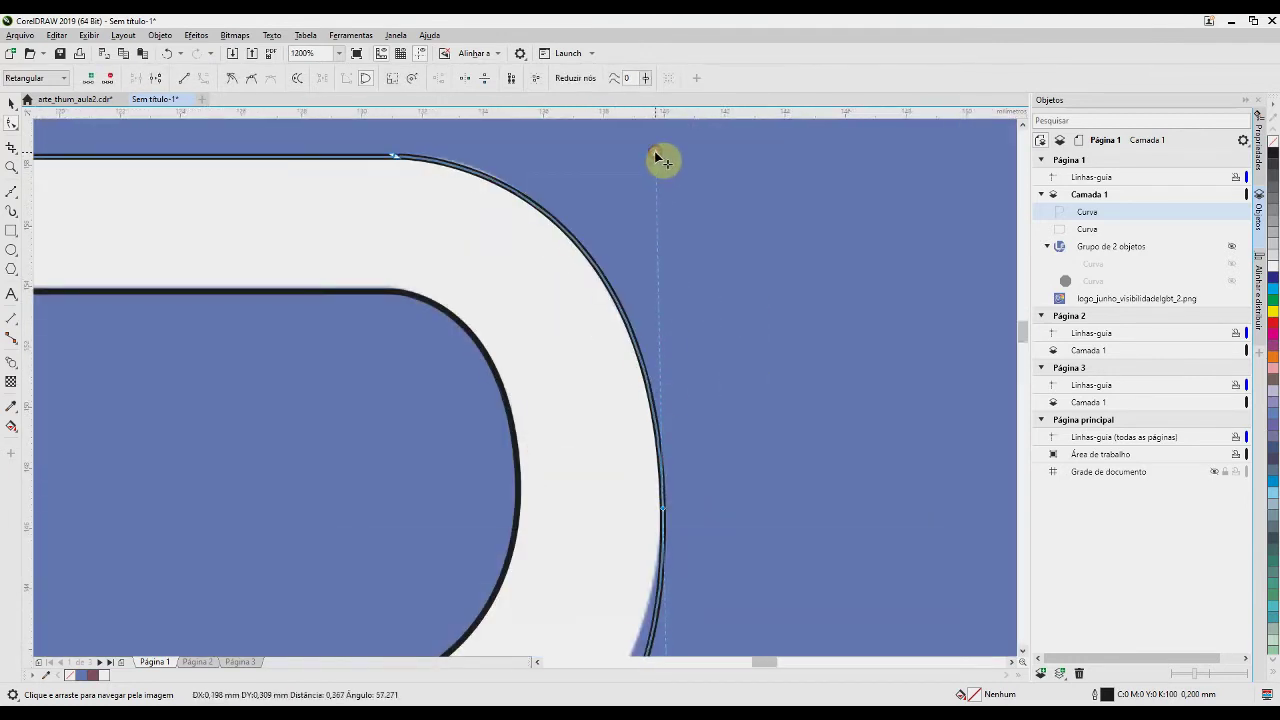
double_click(566, 240)
scroll(590, 300, "up", 1)
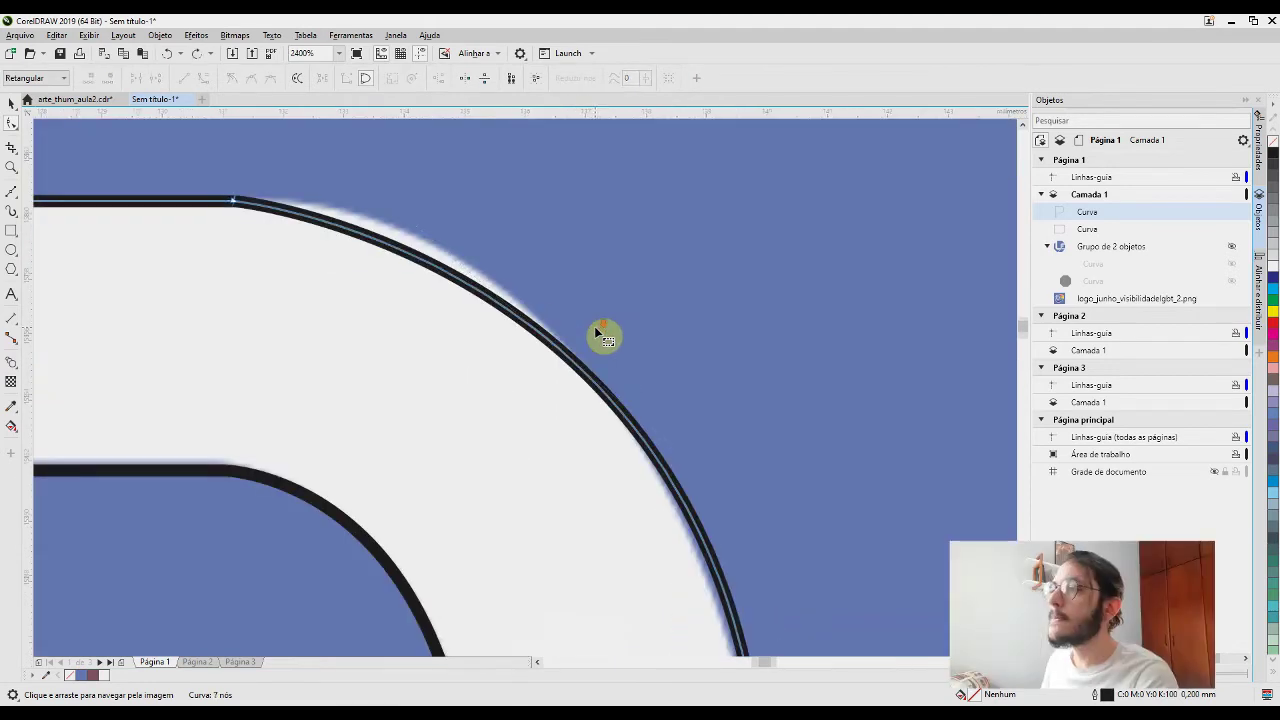
scroll(594, 326, "down", 1)
key("ctrl+z")
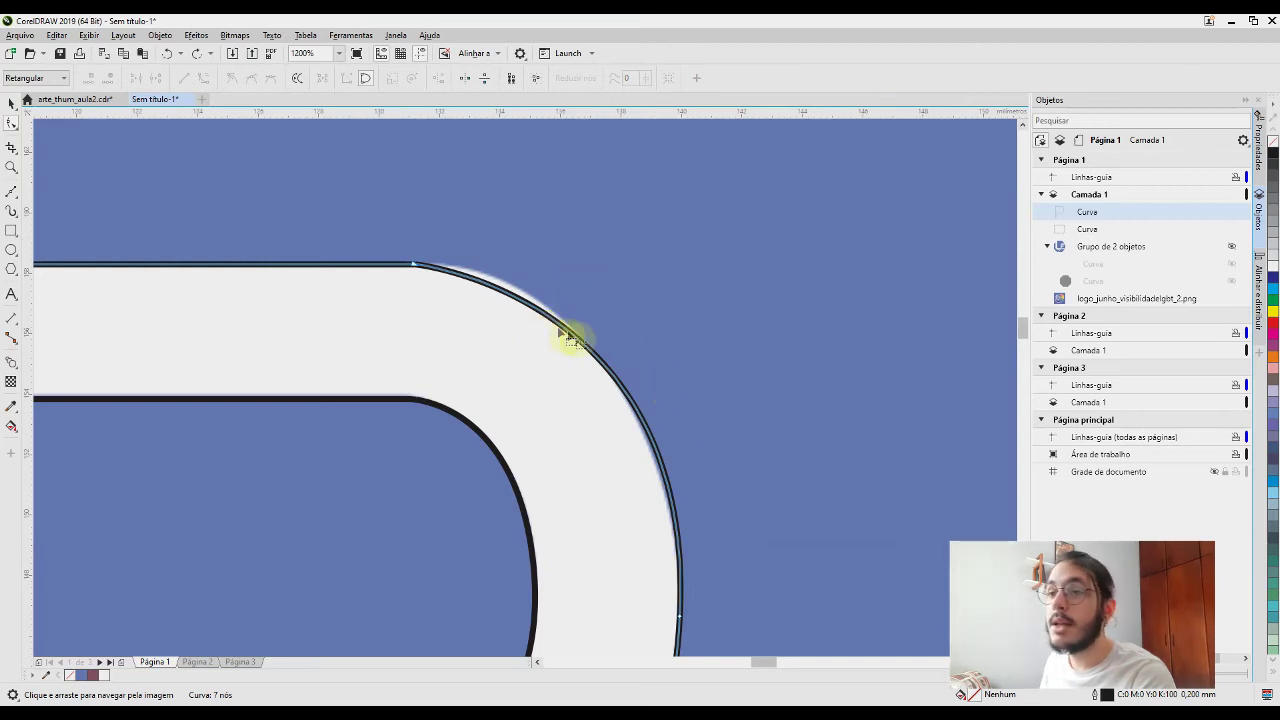
Add a node on the upper-right arc of the P's outer bowl and adjust its handle to fit the reference
scroll(586, 344, "up", 2)
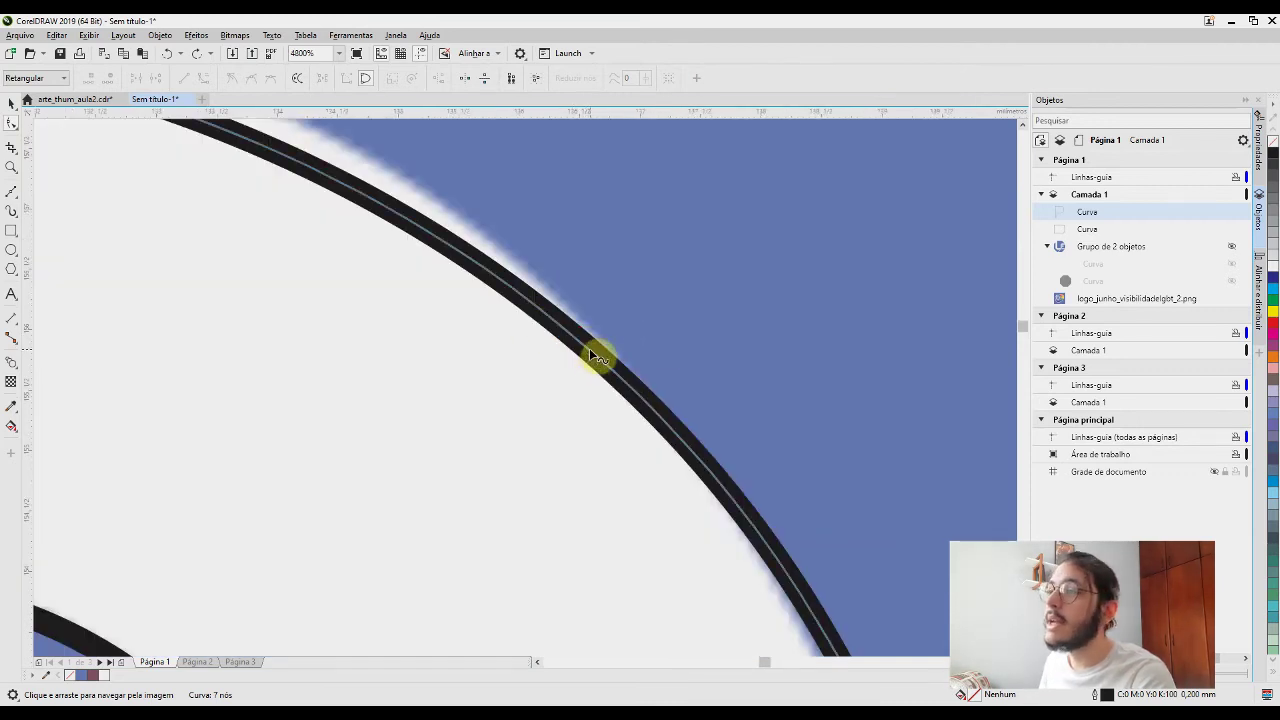
right_click(589, 348)
left_click(603, 357)
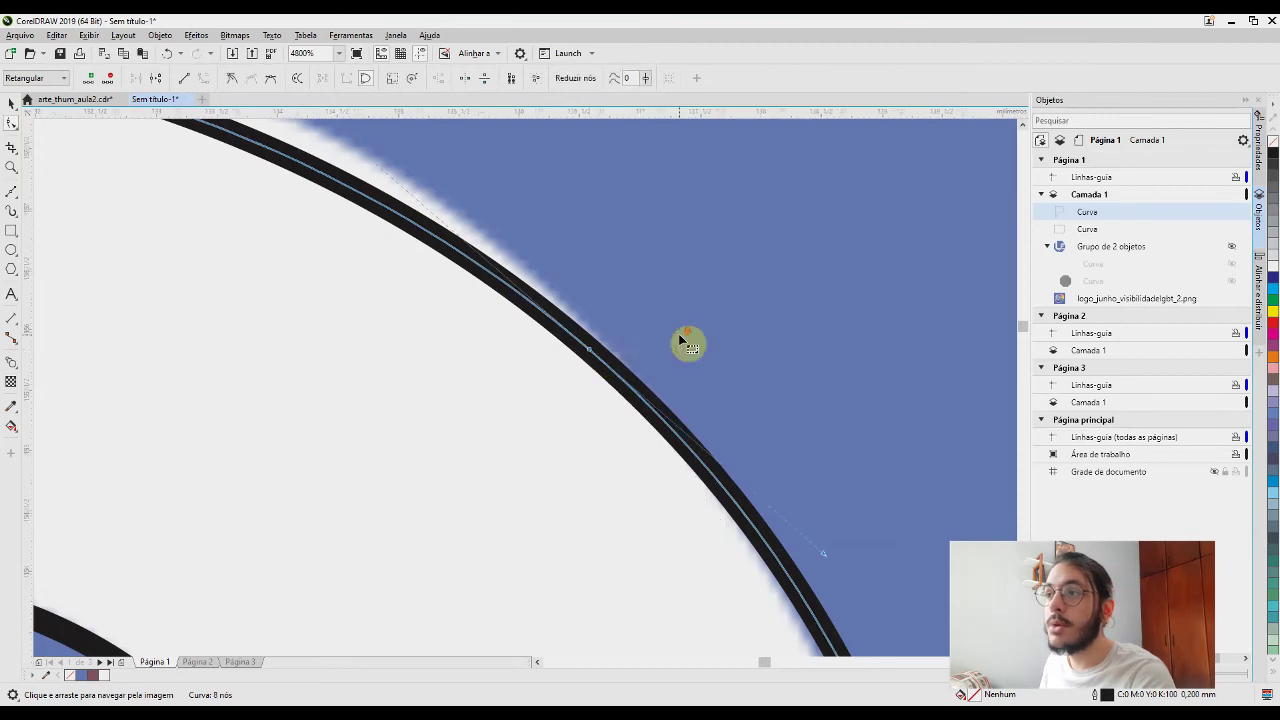
scroll(678, 342, "down", 2)
scroll(670, 346, "up", 2)
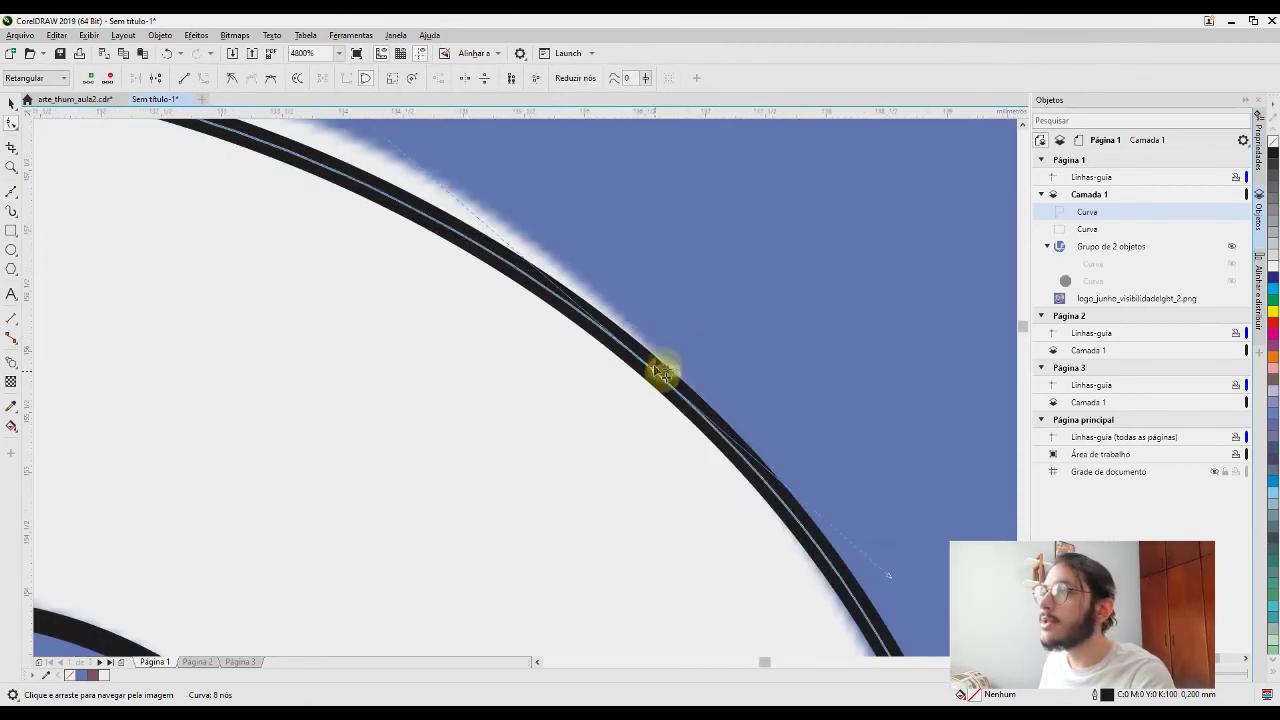
scroll(660, 366, "down", 2)
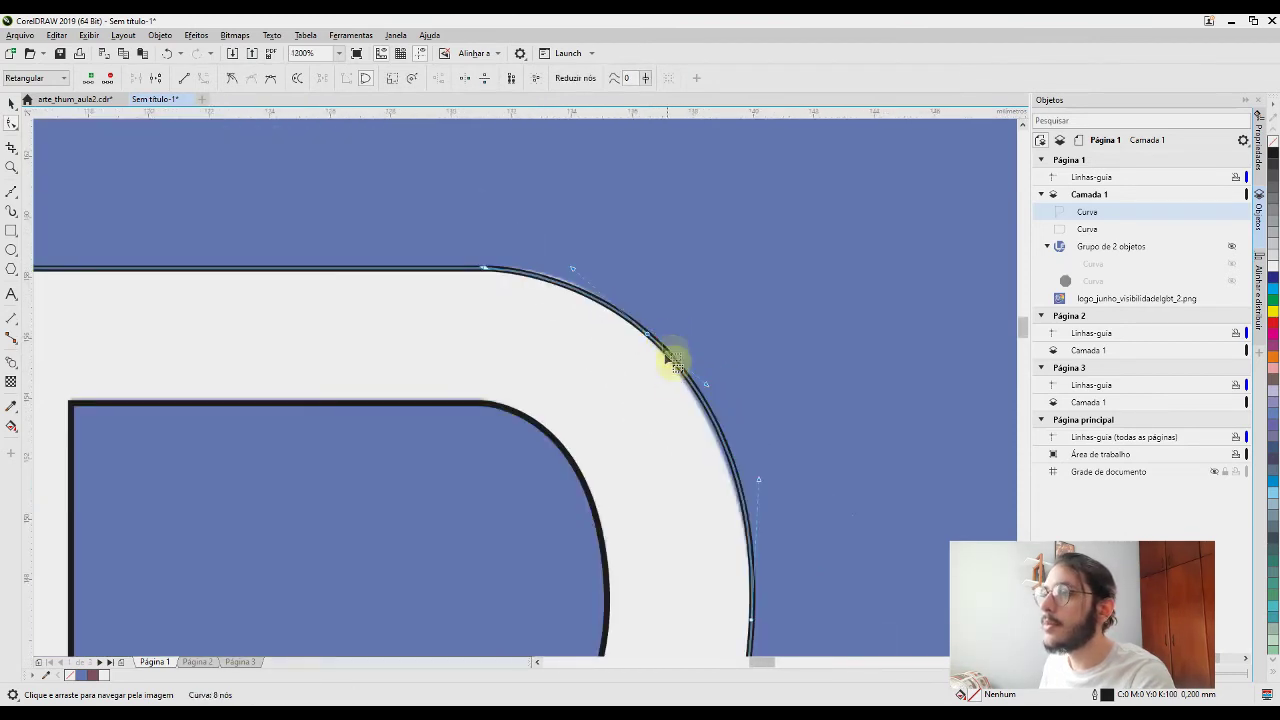
left_click_drag(702, 375, 704, 389)
Fill the P's outer shape with uniform white (C0 M0 Y0 K0) and remove its outline
scroll(705, 390, "down", 2)
key("space")
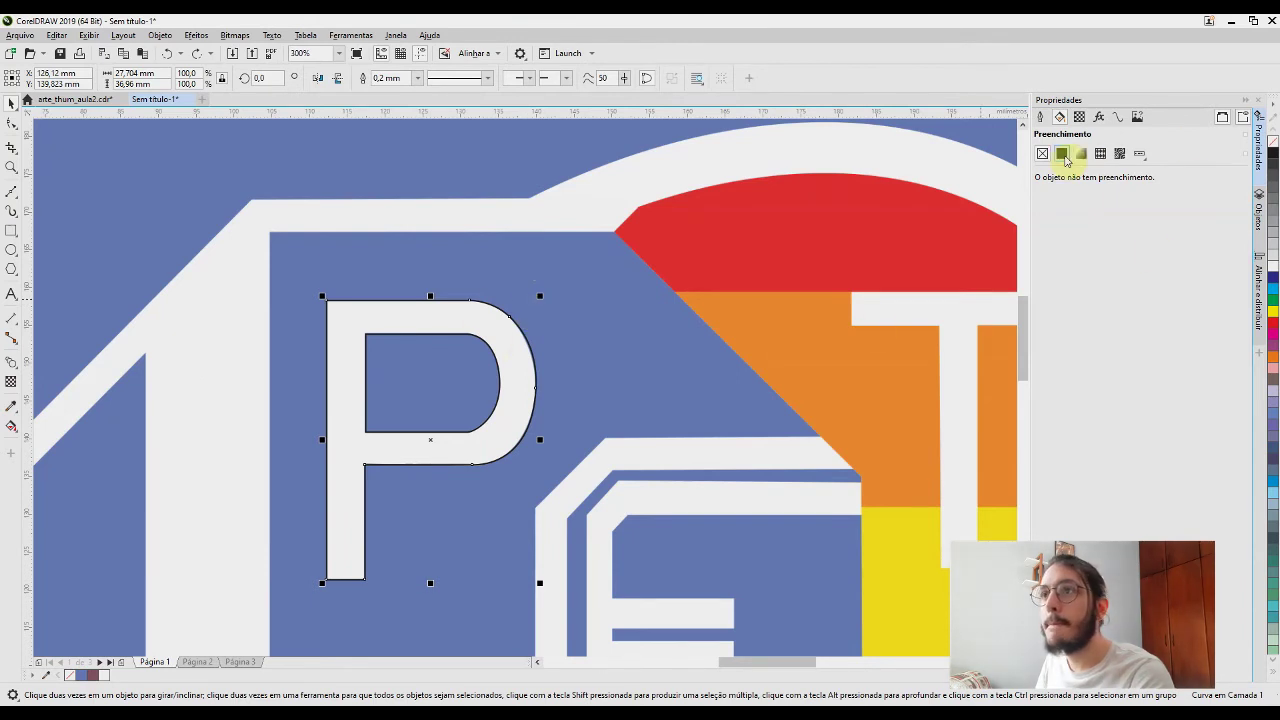
left_click(1062, 155)
left_click_drag(1060, 251, 1022, 168)
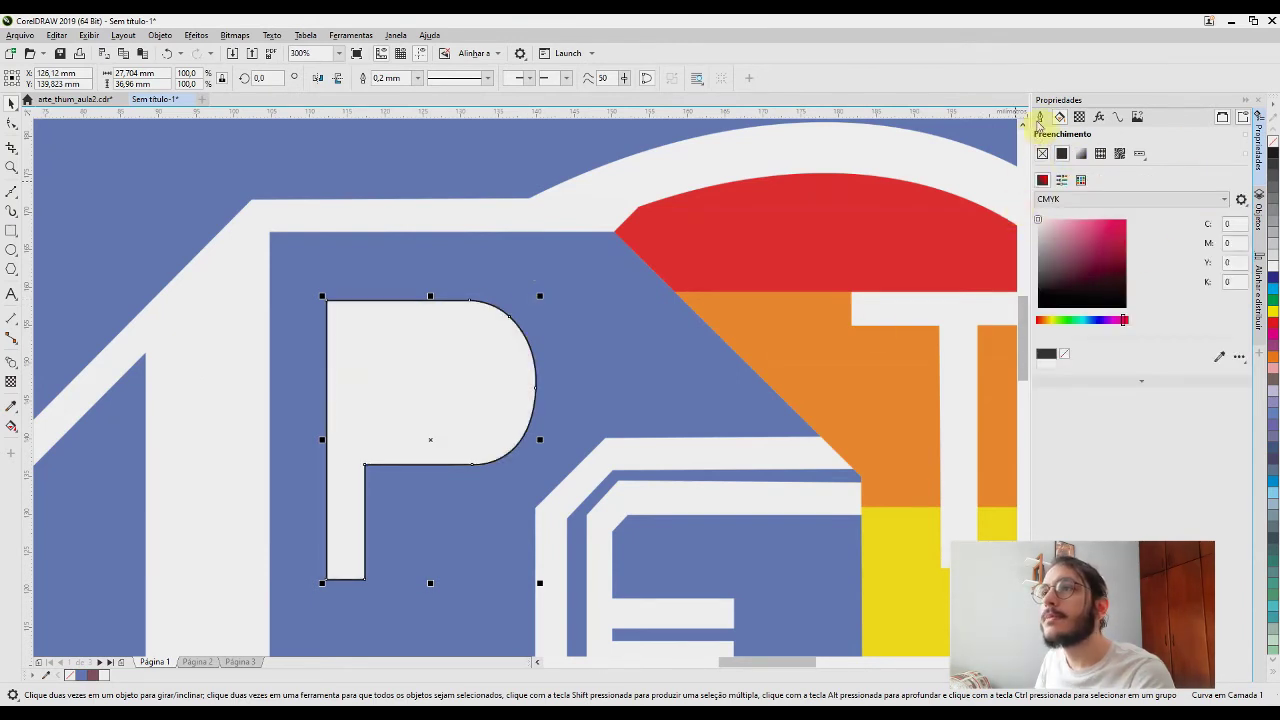
left_click(1040, 117)
left_click(1082, 172)
left_click(1080, 190)
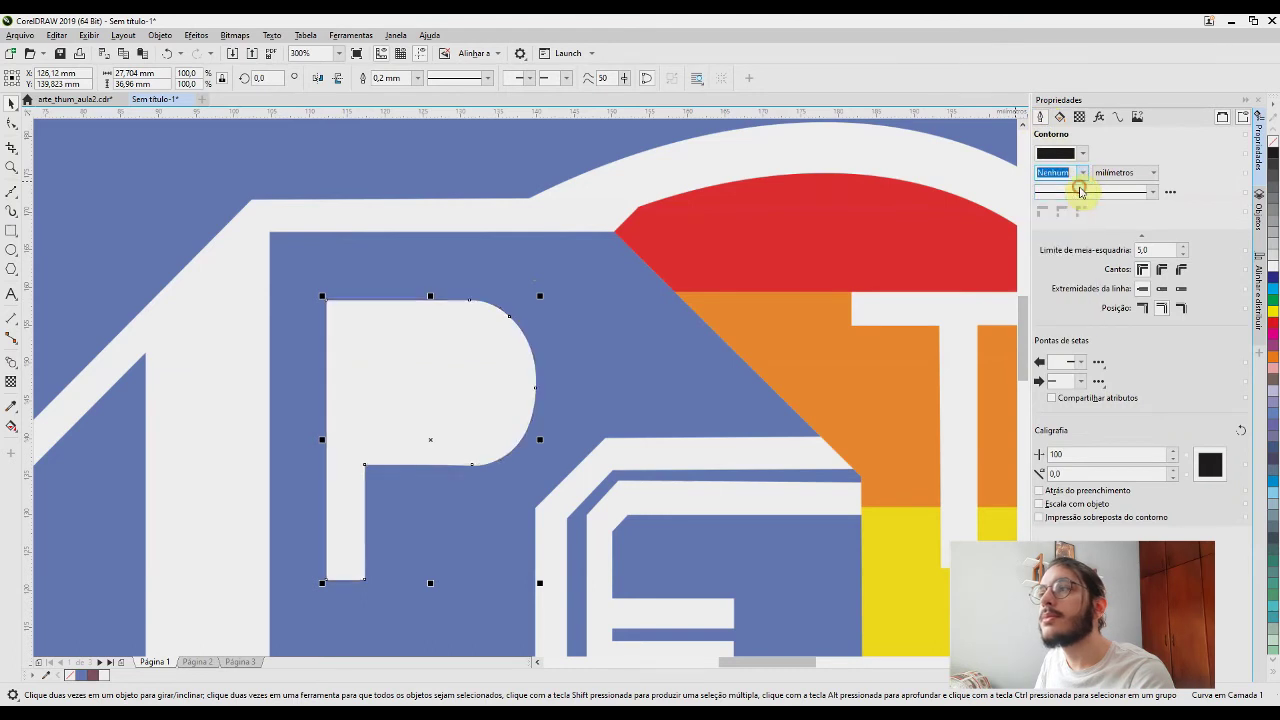
left_click(483, 140)
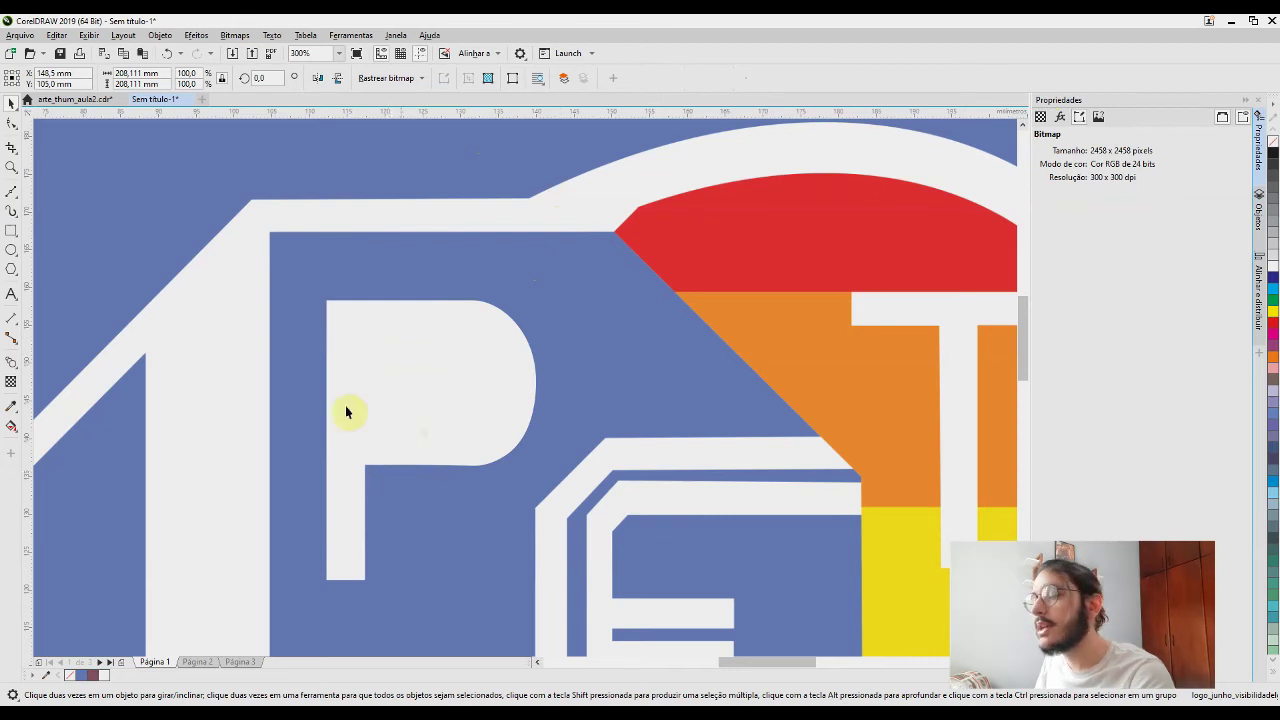
Hide the filled outer shape of the P to expose the counter curve beneath it
left_click(677, 405)
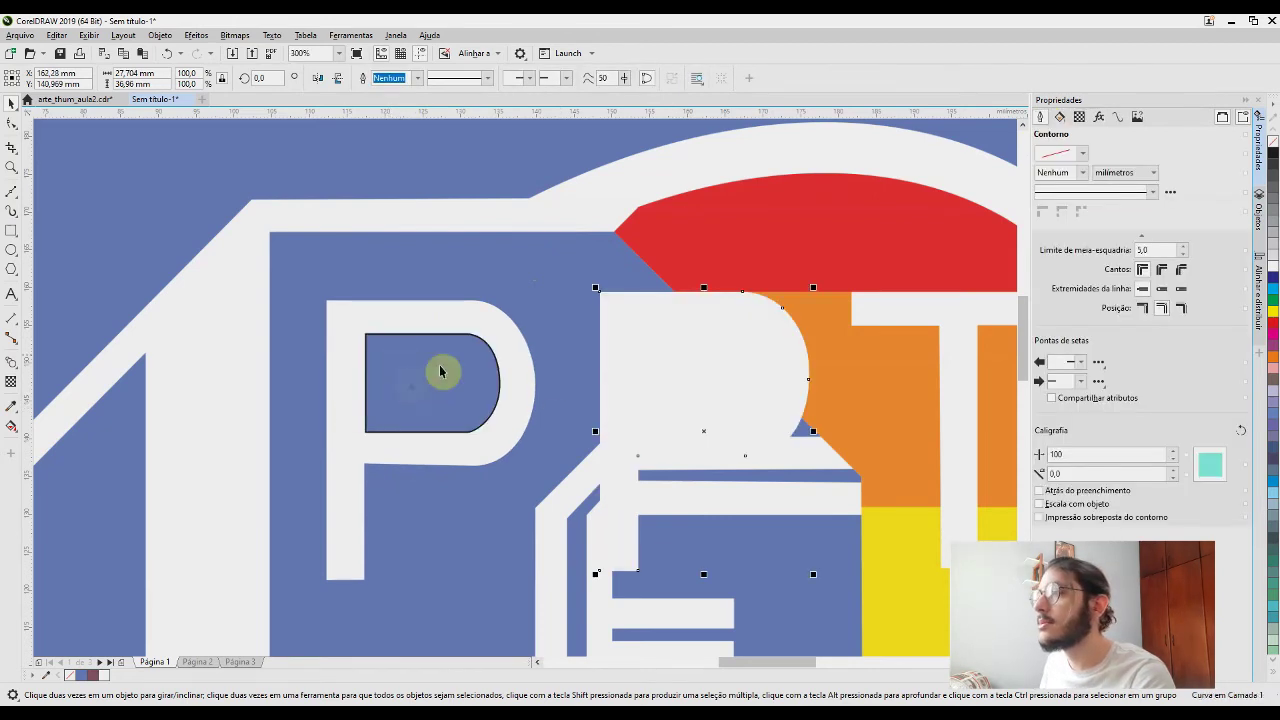
left_click_drag(414, 355, 425, 380)
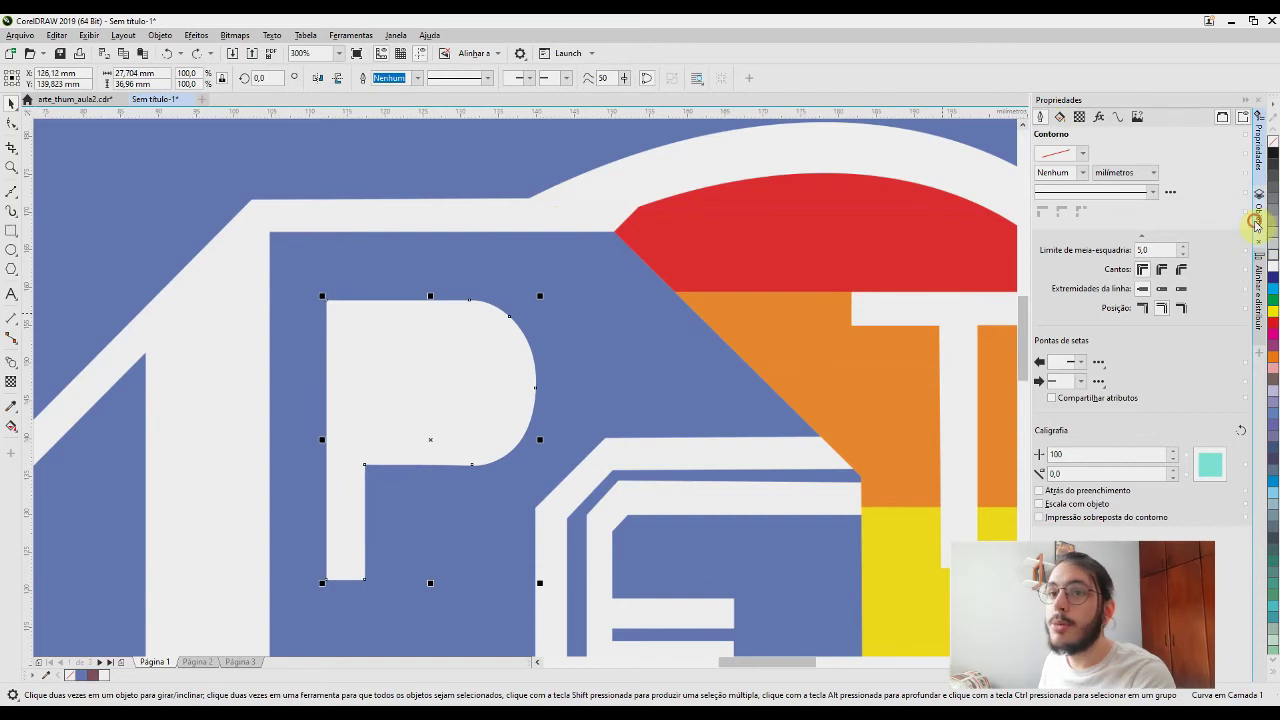
left_click(1257, 220)
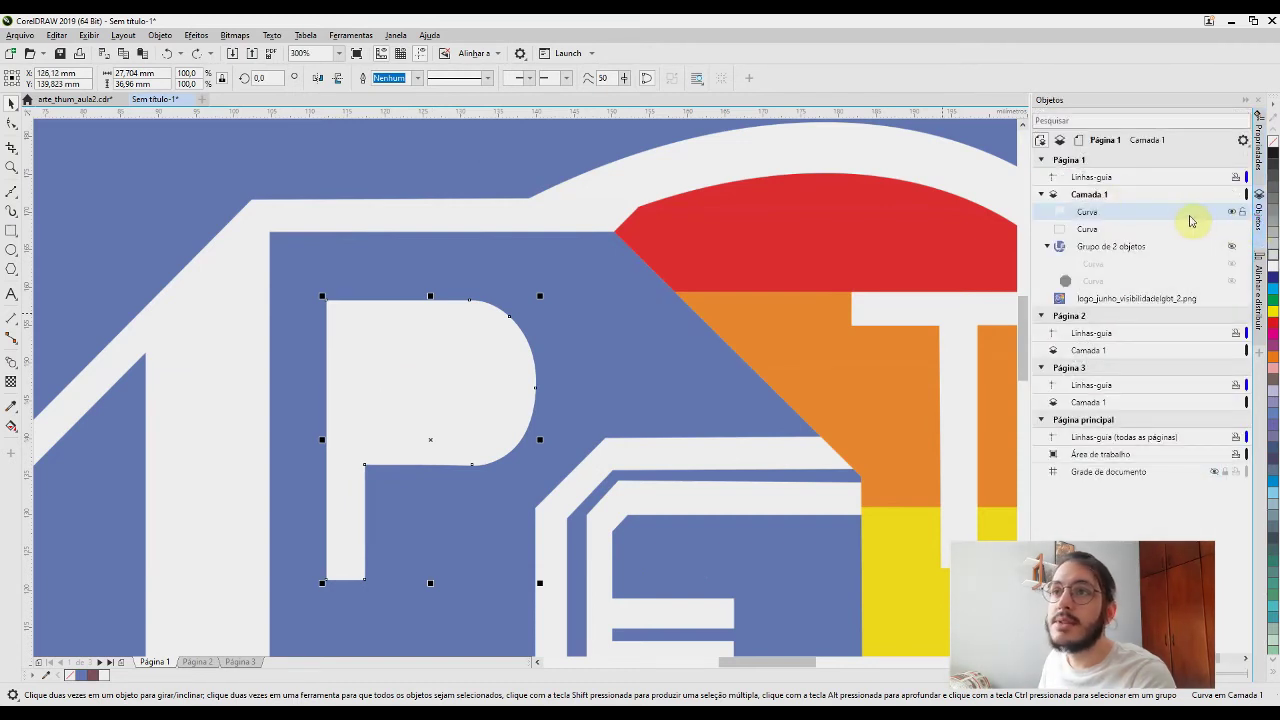
left_click(1233, 213)
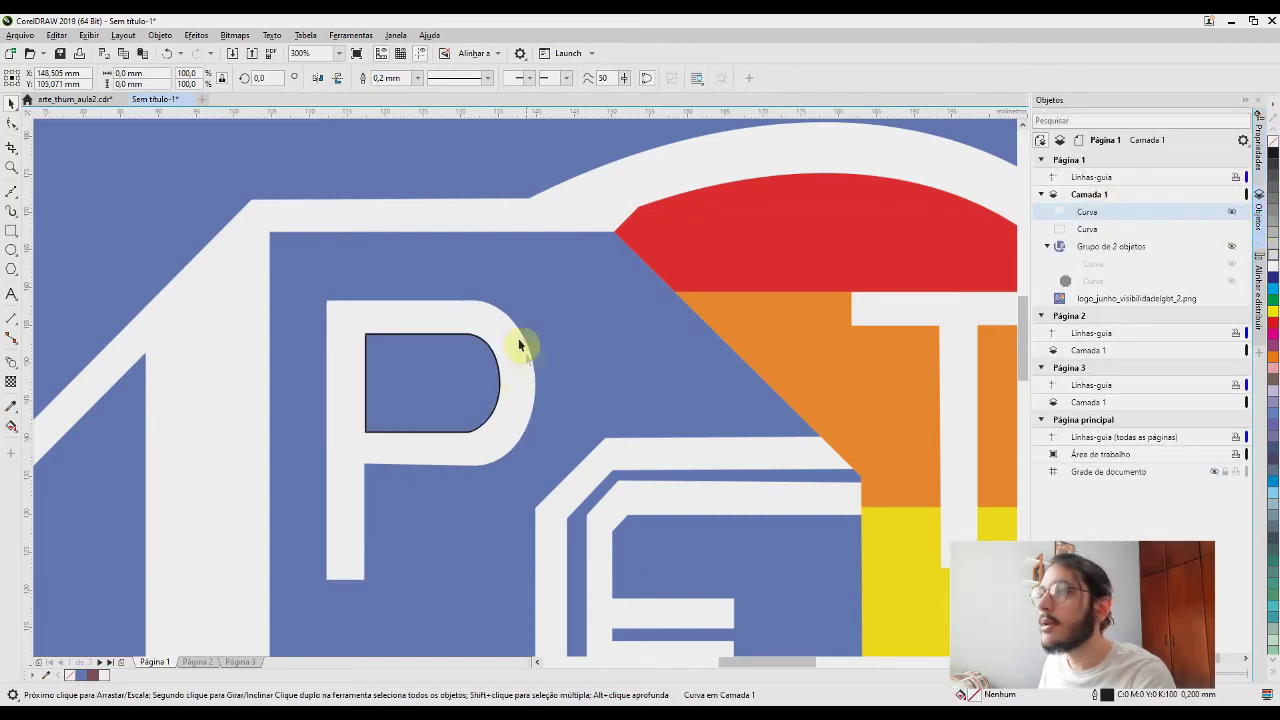
Fill the P's counter curve with uniform black (K100) and remove its outline
left_click(463, 335)
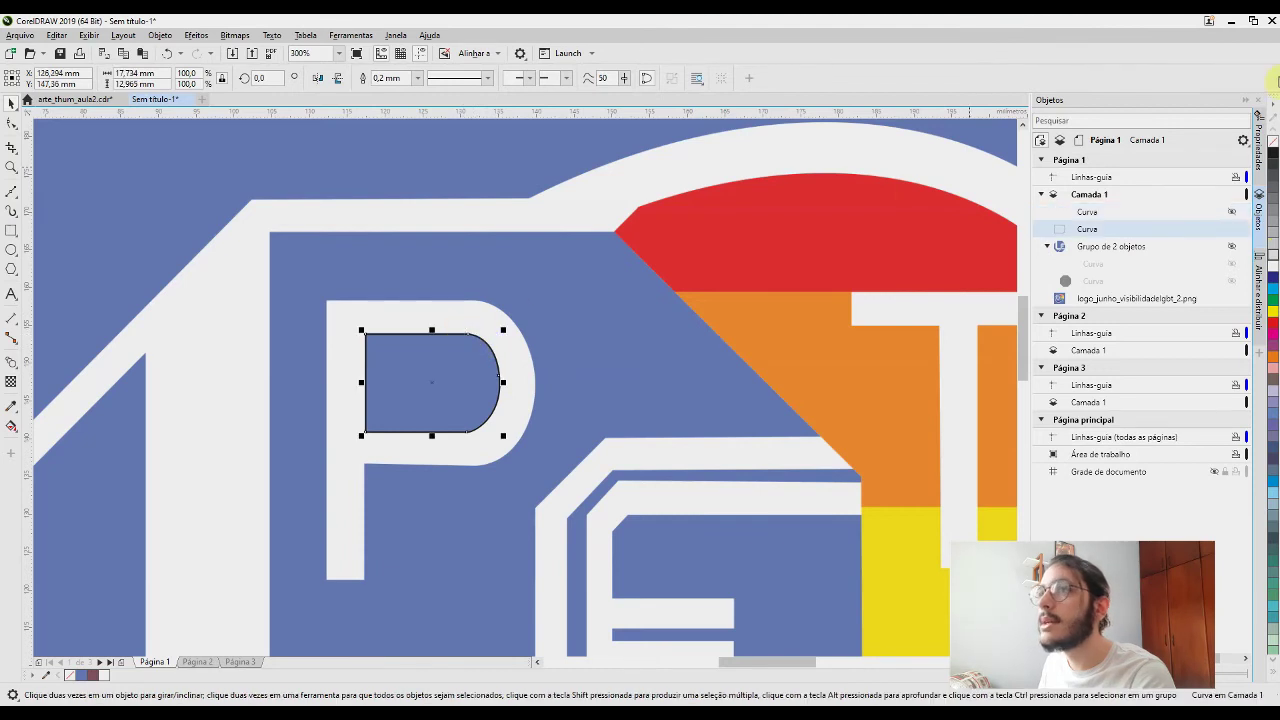
left_click(1258, 150)
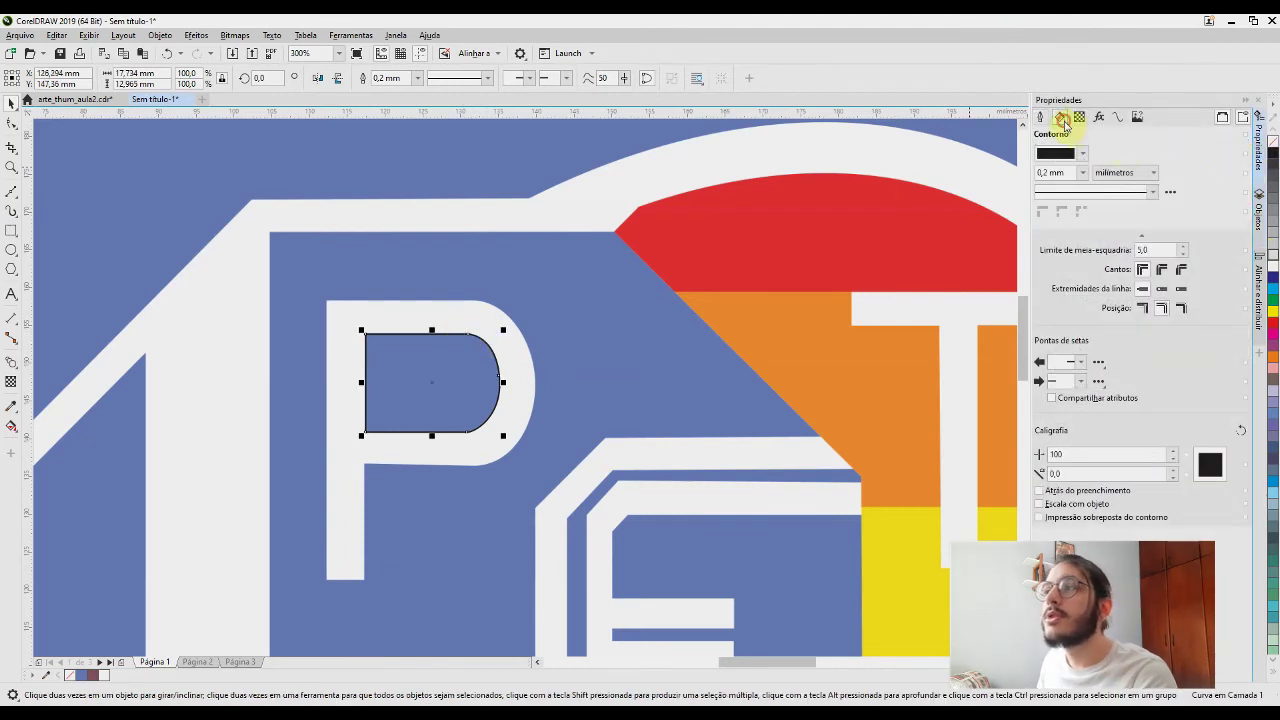
left_click(1062, 118)
left_click(1061, 154)
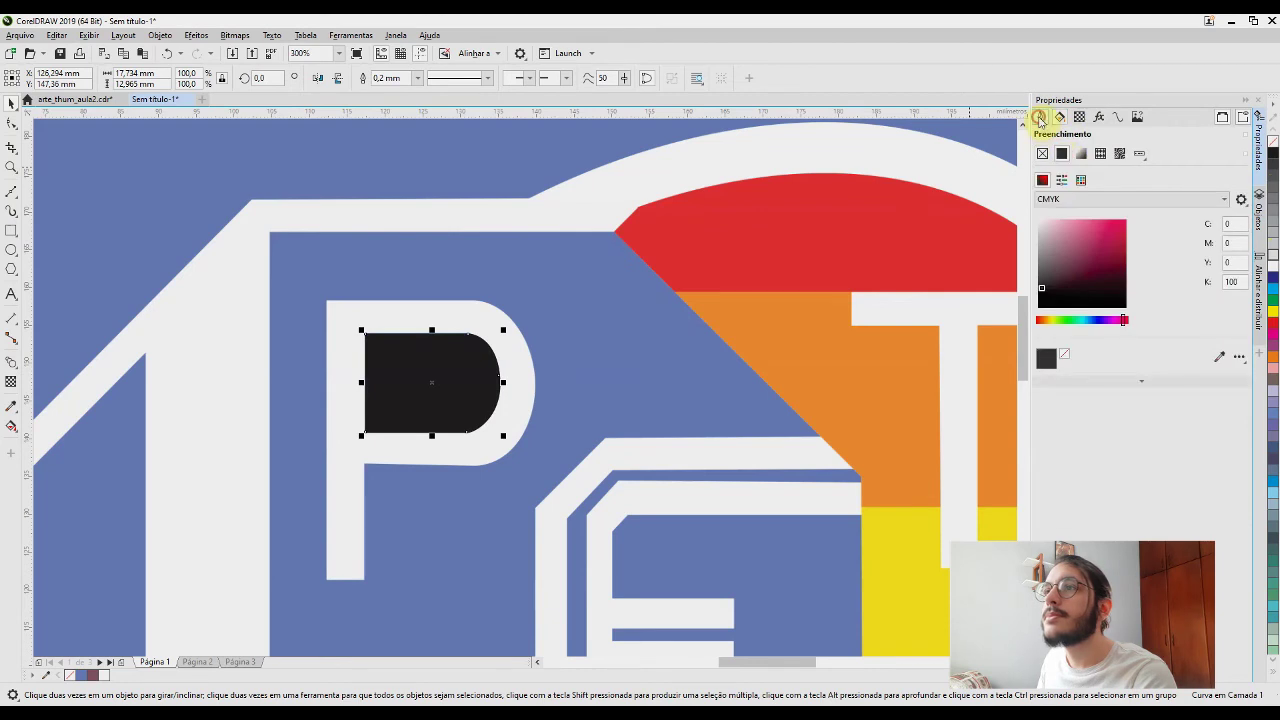
left_click(1040, 118)
left_click(1082, 175)
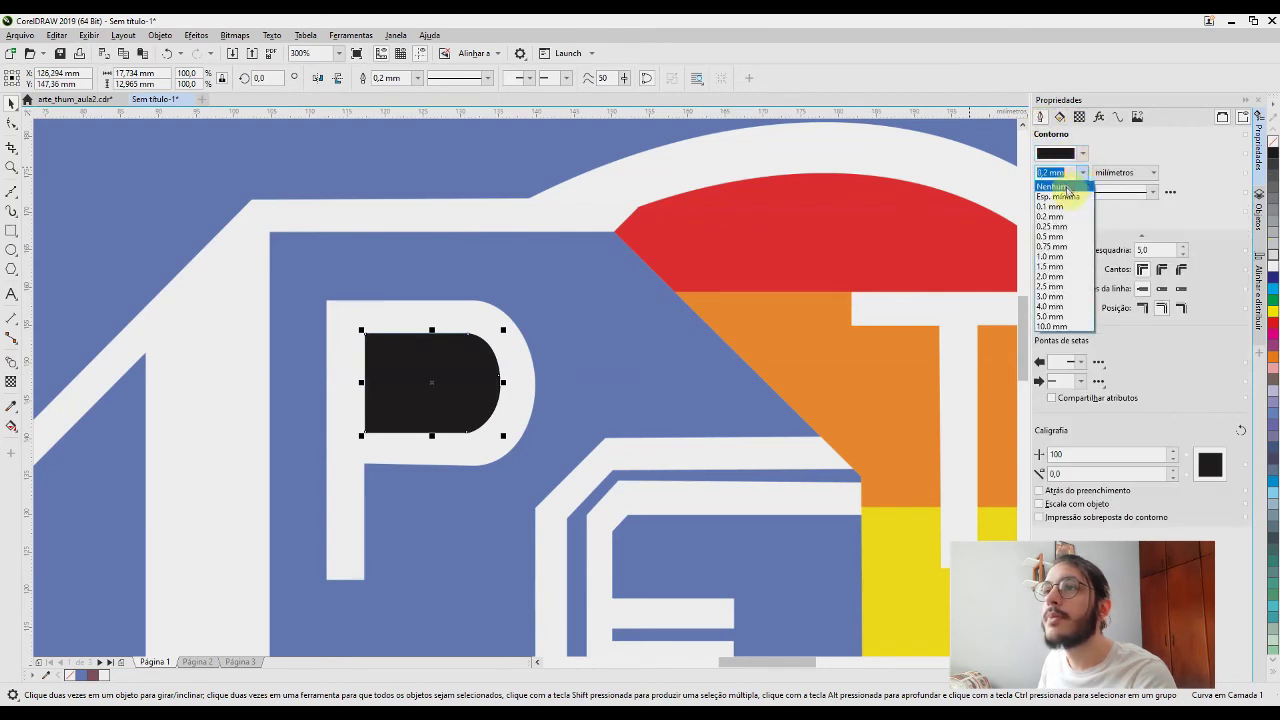
left_click(1055, 183)
Move the black counter above the P's outer shape in the stacking order and show the outer shape again
left_click(1258, 205)
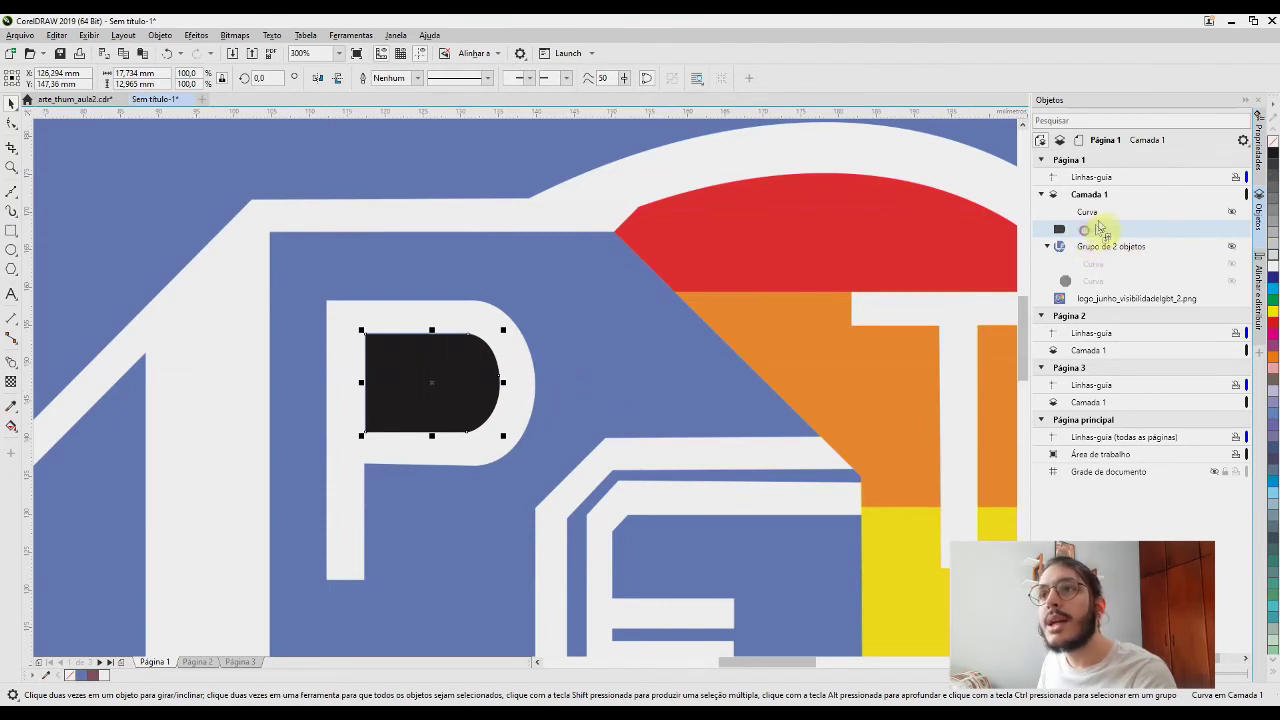
left_click_drag(1145, 210, 1146, 211)
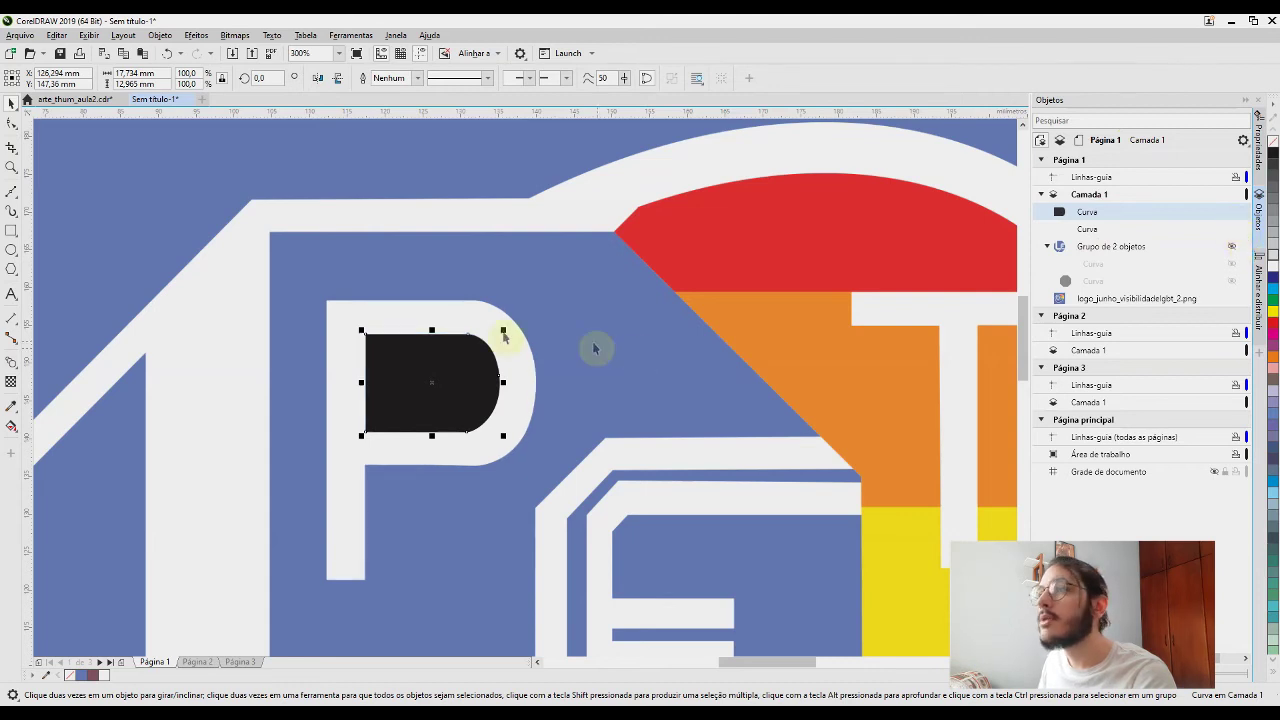
left_click(470, 310)
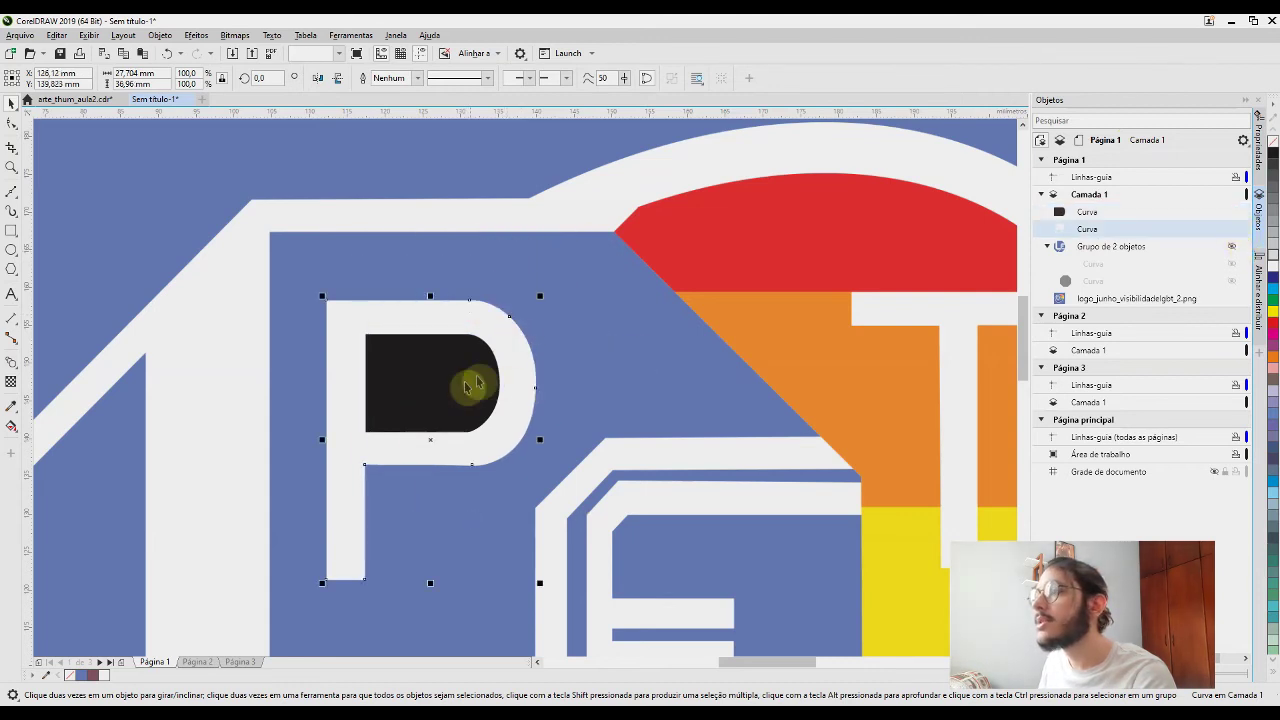
left_click(602, 385)
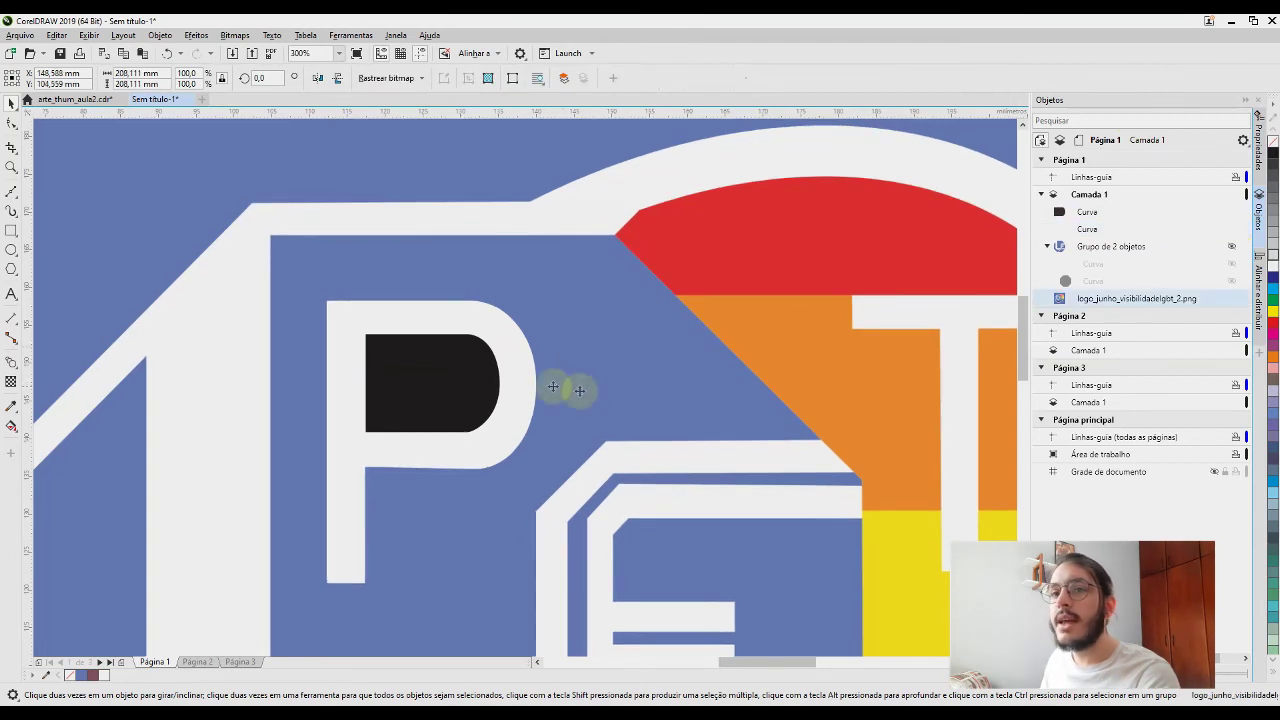
Cut the counter out of the P's outer shape with the Back Minus Front operation
left_click(466, 371)
left_click(518, 357, "shift")
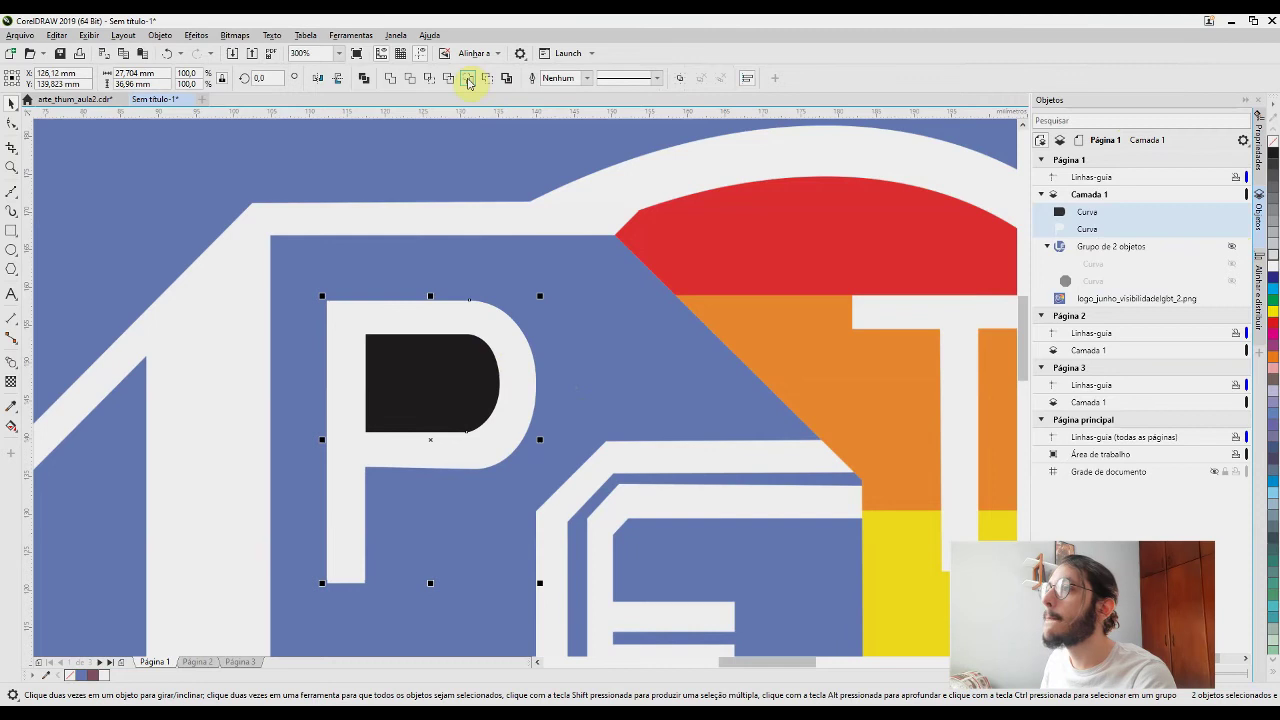
left_click(489, 80)
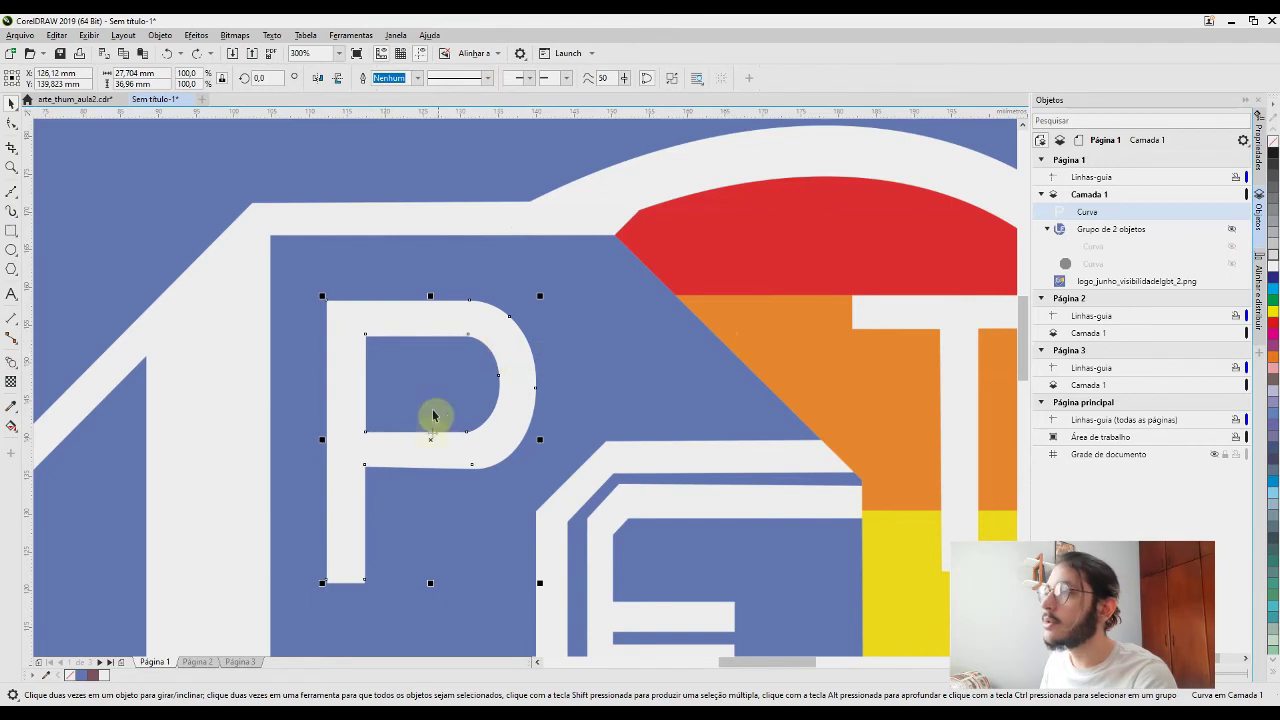
Trace the T as a closed Bézier shape about 29 mm by 37 mm and give it a uniform white fill without outline
scroll(685, 305, "down", 2)
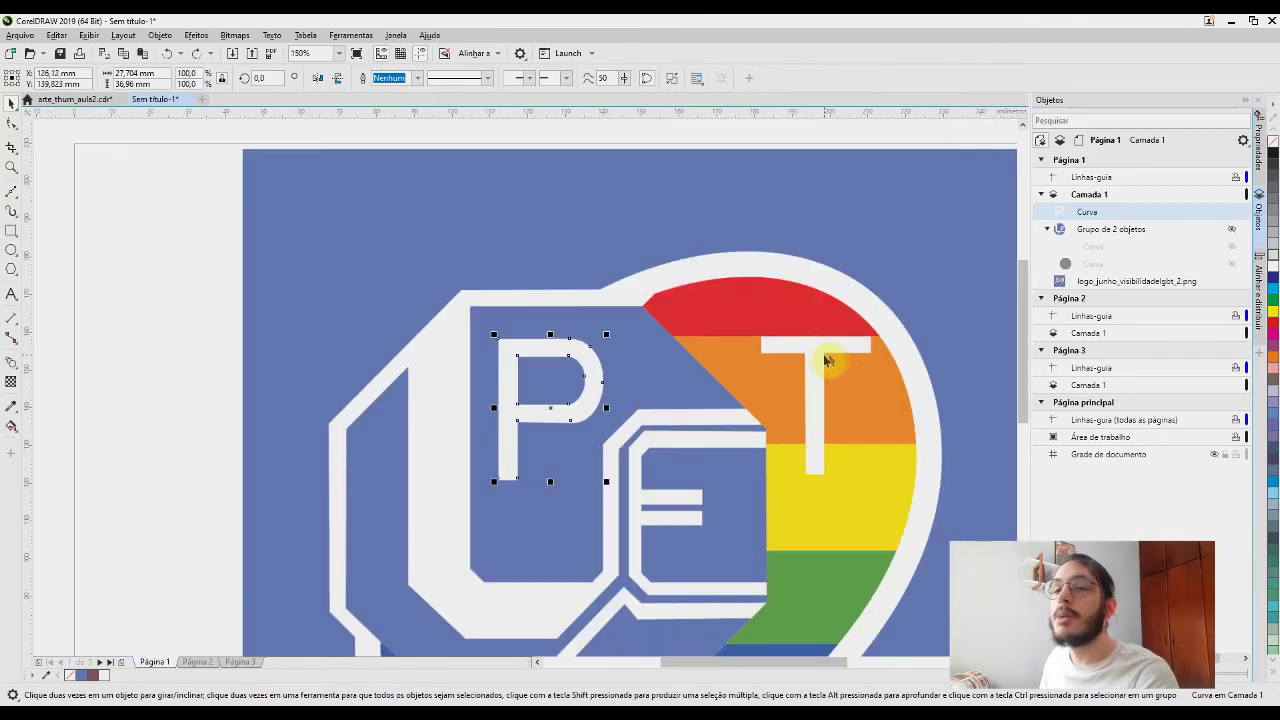
scroll(828, 353, "up", 2)
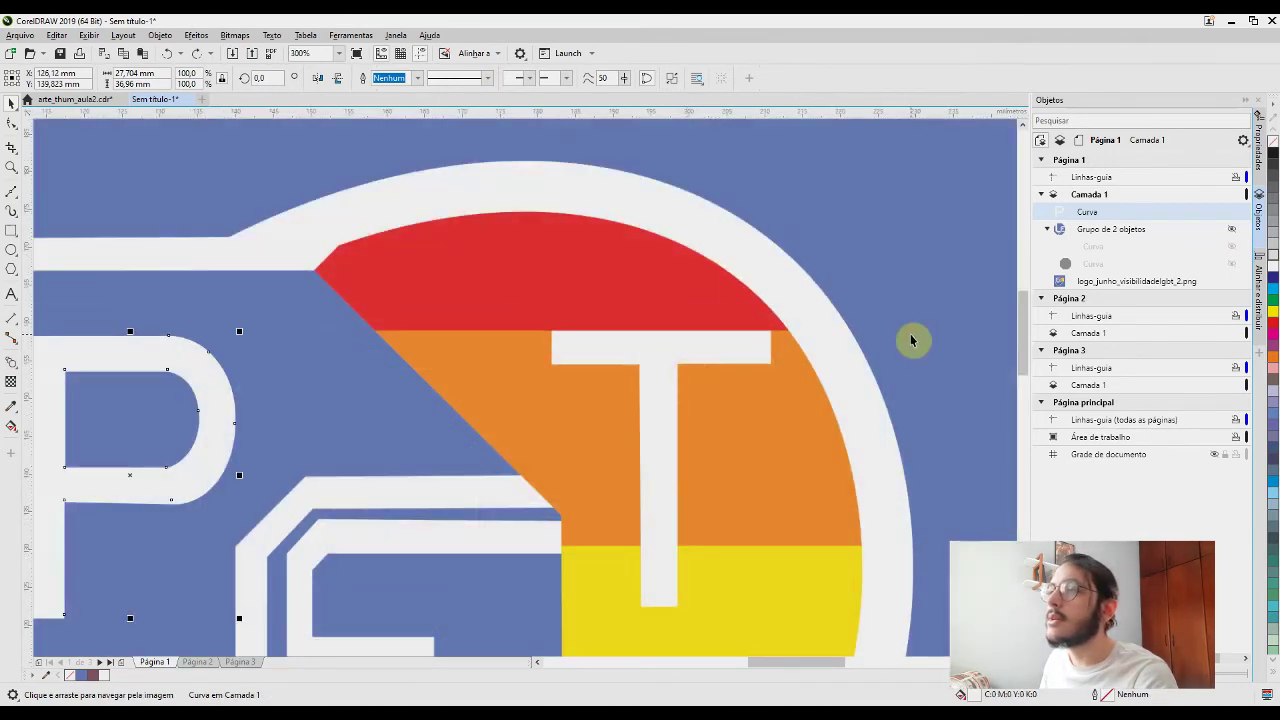
left_click(520, 357)
left_click(14, 197)
left_click(60, 206)
scroll(621, 347, "up", 2)
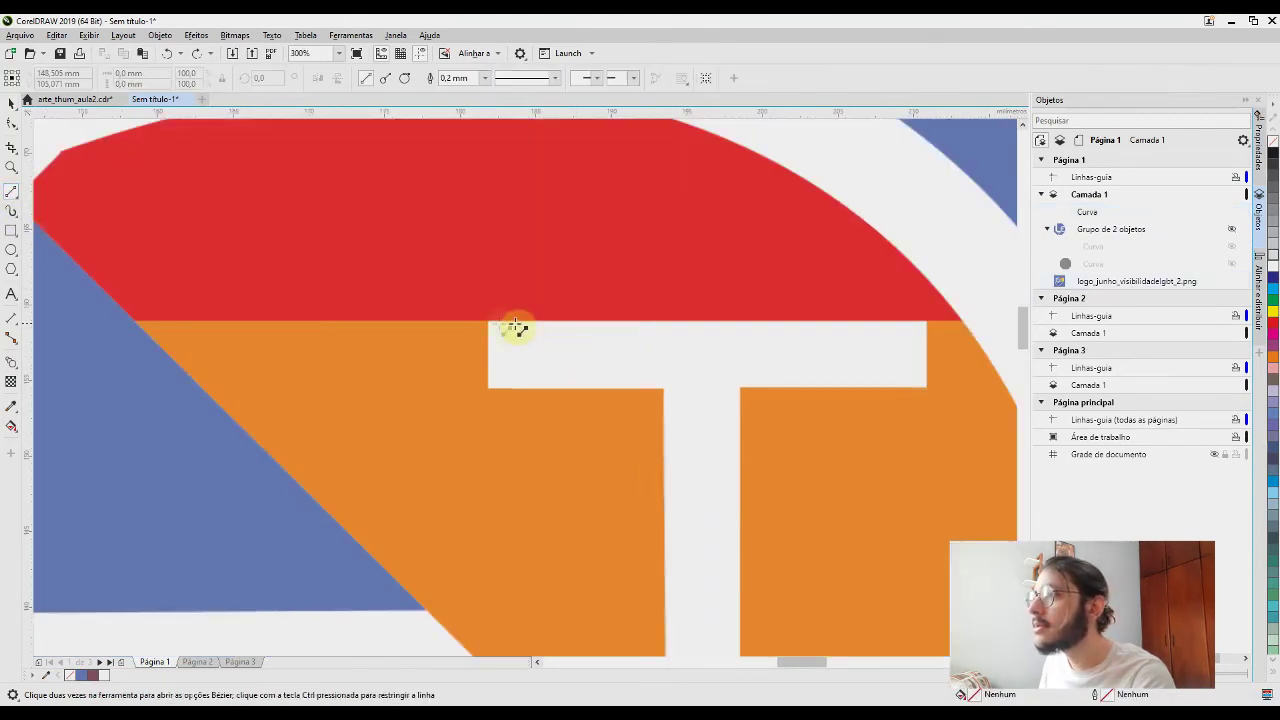
mouse_move(484, 321)
left_mouse_down()
mouse_move(929, 343)
mouse_move(932, 320)
left_mouse_up()
mouse_move(932, 320)
left_mouse_down()
mouse_move(930, 392)
mouse_move(743, 387)
mouse_move(763, 606)
mouse_move(751, 530)
mouse_move(670, 503)
mouse_move(710, 16)
mouse_move(686, 18)
mouse_move(614, 380)
mouse_move(486, 337)
left_mouse_up()
left_click_drag(486, 337, 484, 306)
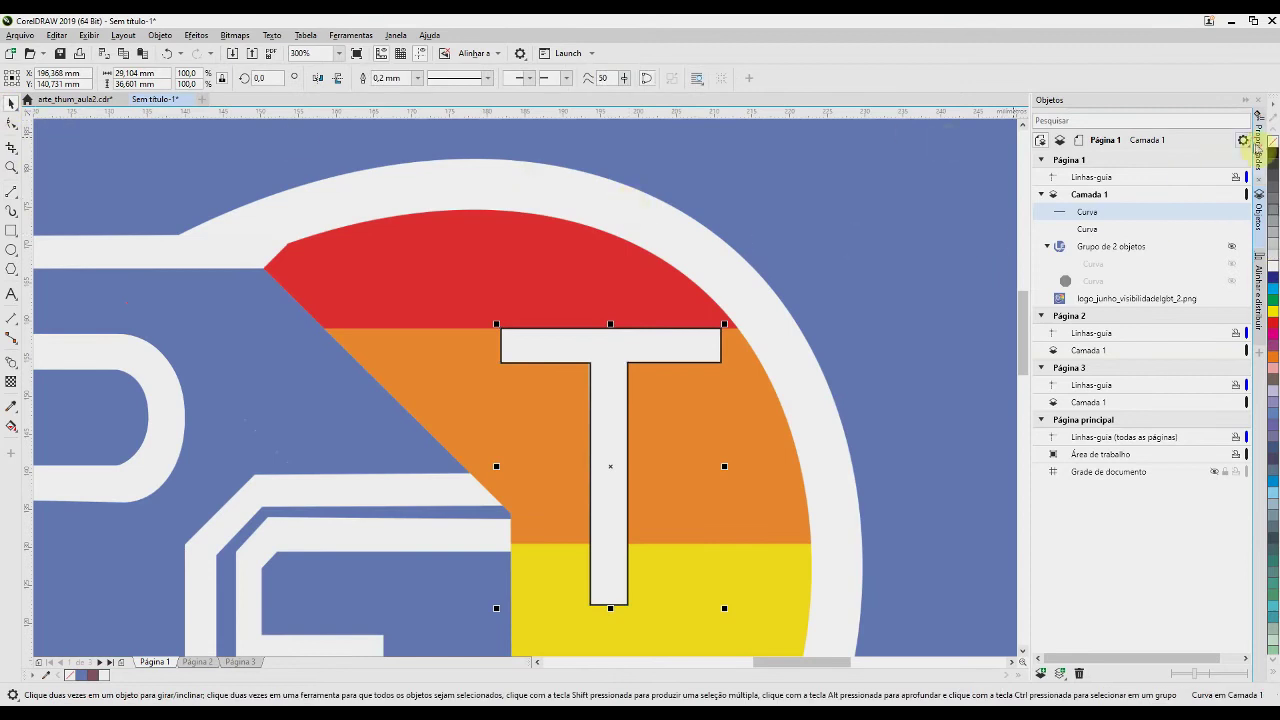
left_click(1258, 160)
left_click(1061, 153)
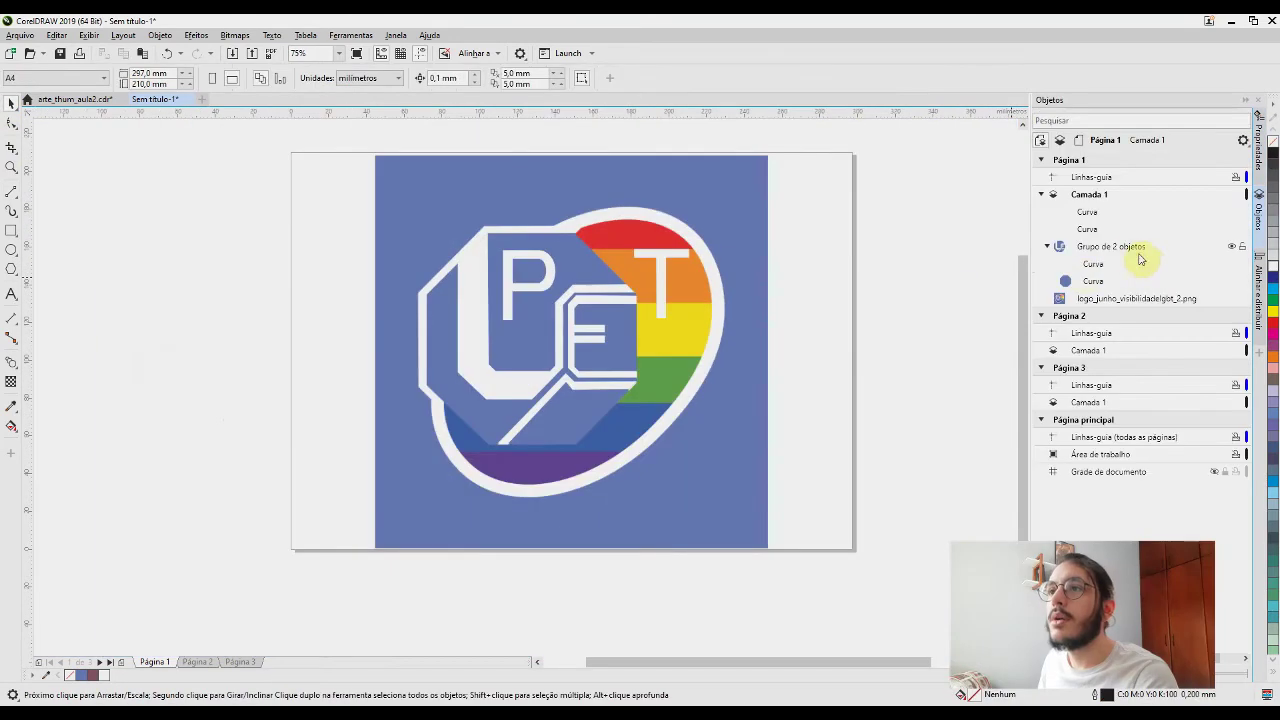
Group the existing octagon group together with the P and the T
left_click(1097, 251)
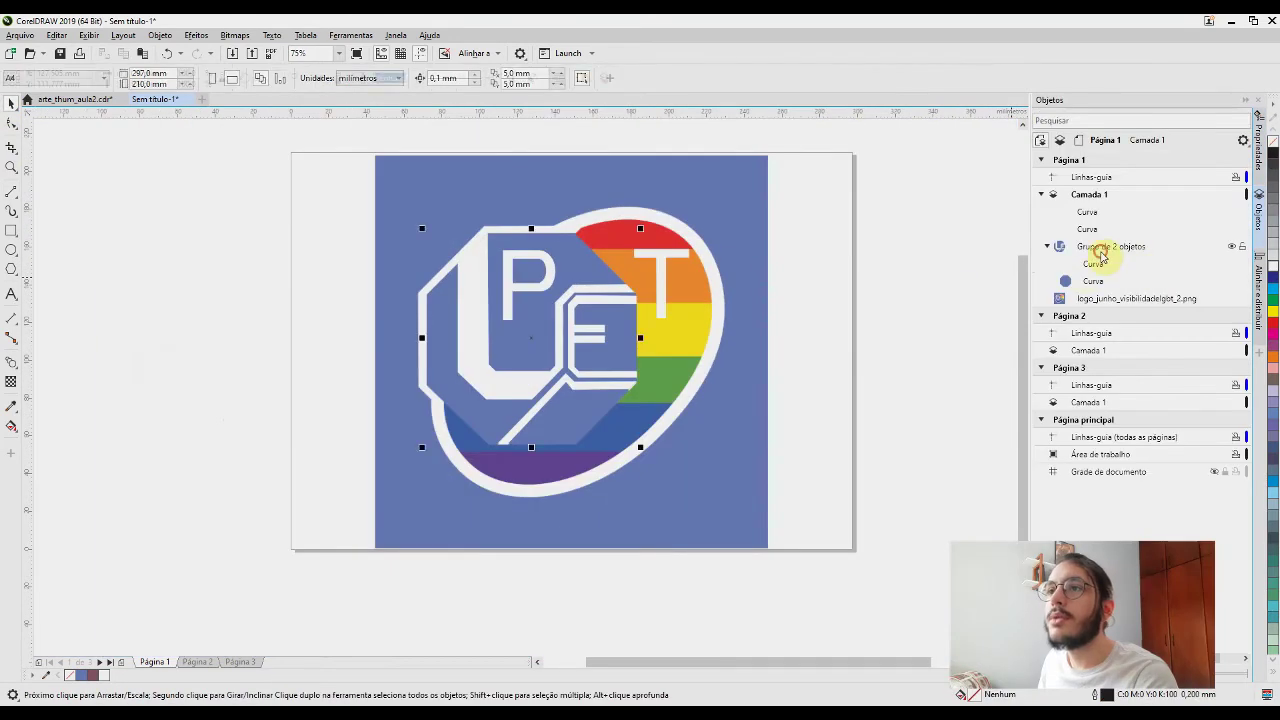
left_click_drag(622, 335, 675, 411)
key("ctrl+z")
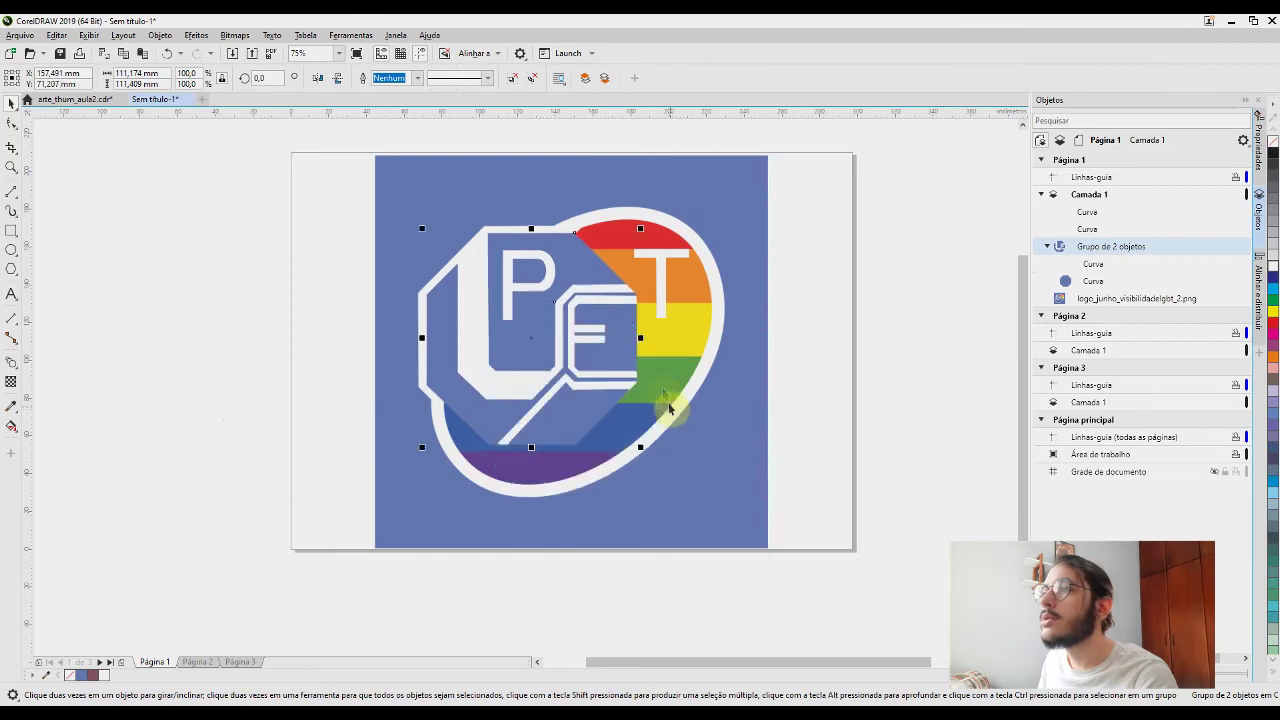
left_click(645, 275, "shift")
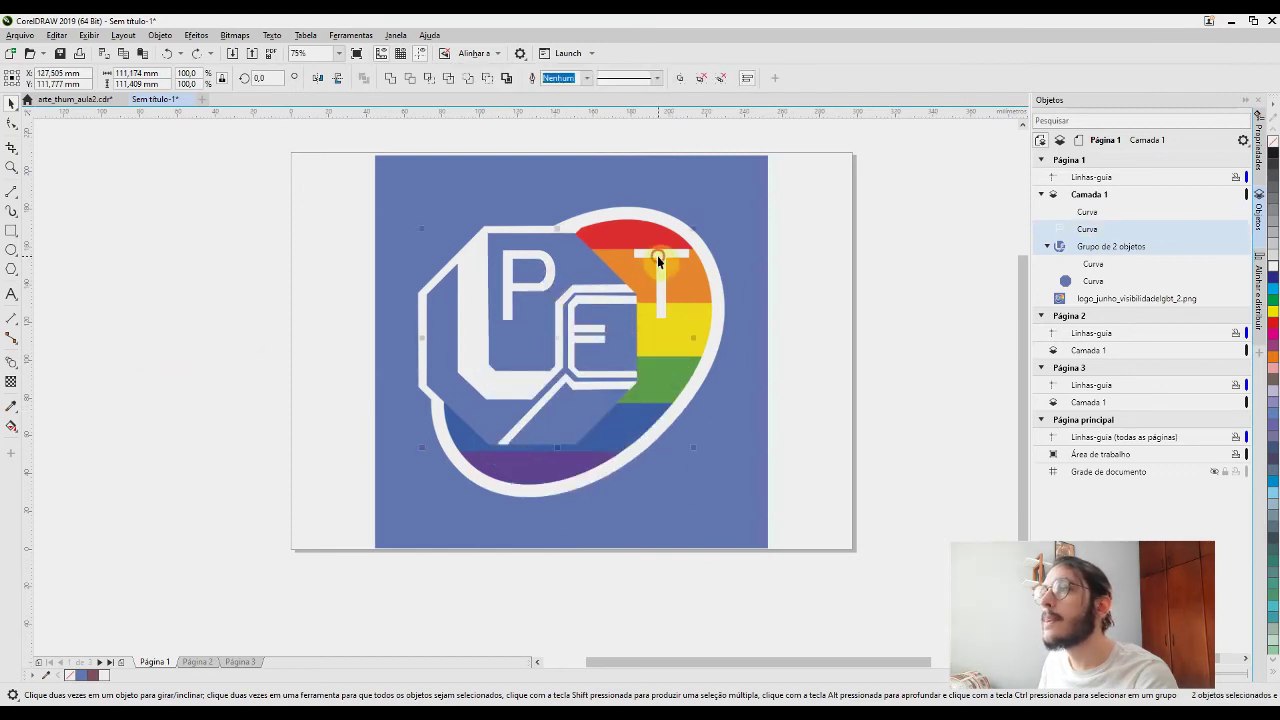
left_click(660, 258, "shift")
key("ctrl+g")
Move the combined letter group off the page to check it and undo the move
left_click_drag(575, 307, 190, 245)
key("ctrl+z")
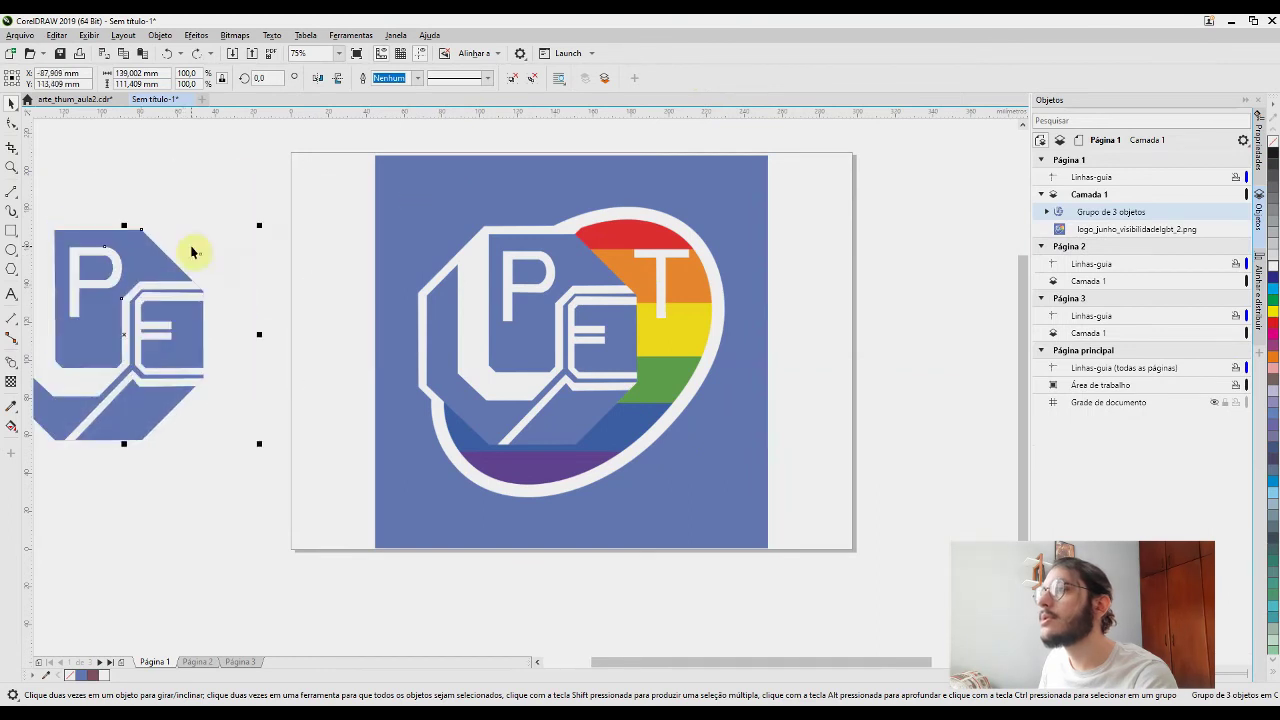
key("ctrl+z")
key("ctrl+z")
left_click(876, 375)
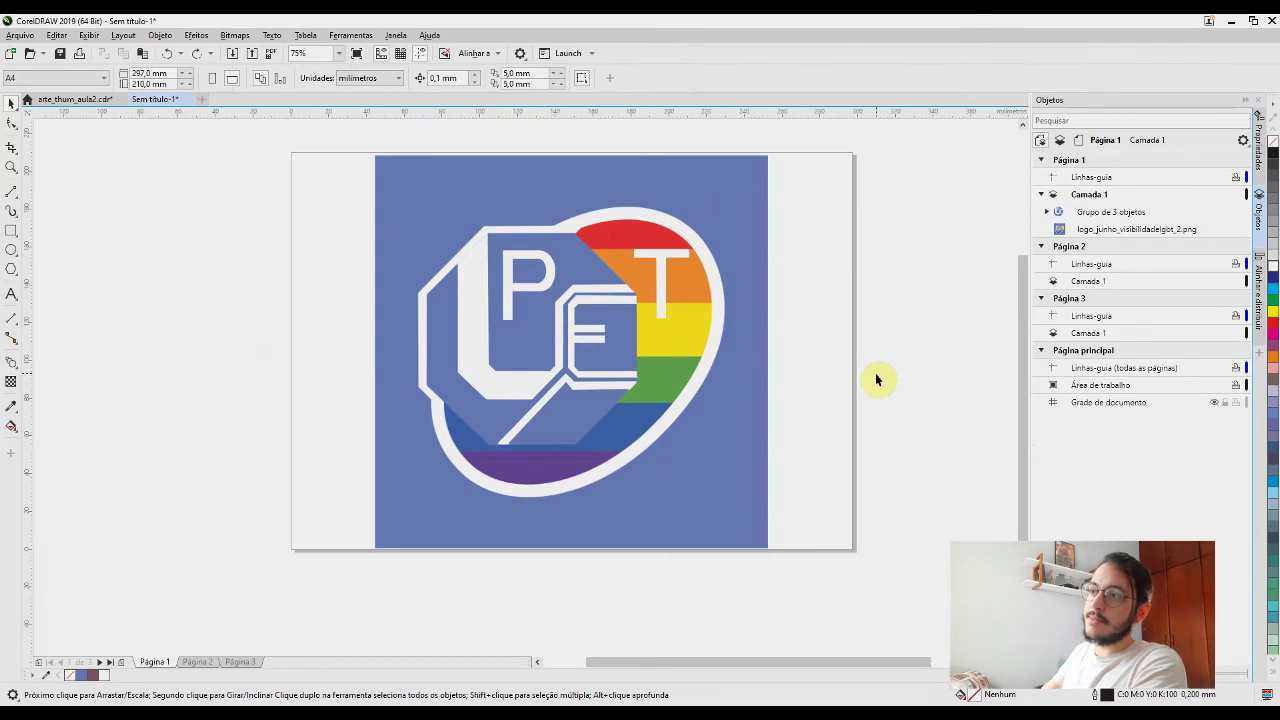
Draw an ellipse about 180 mm by 97 mm across the lower part of the logo and convert it to curves
left_click(11, 250)
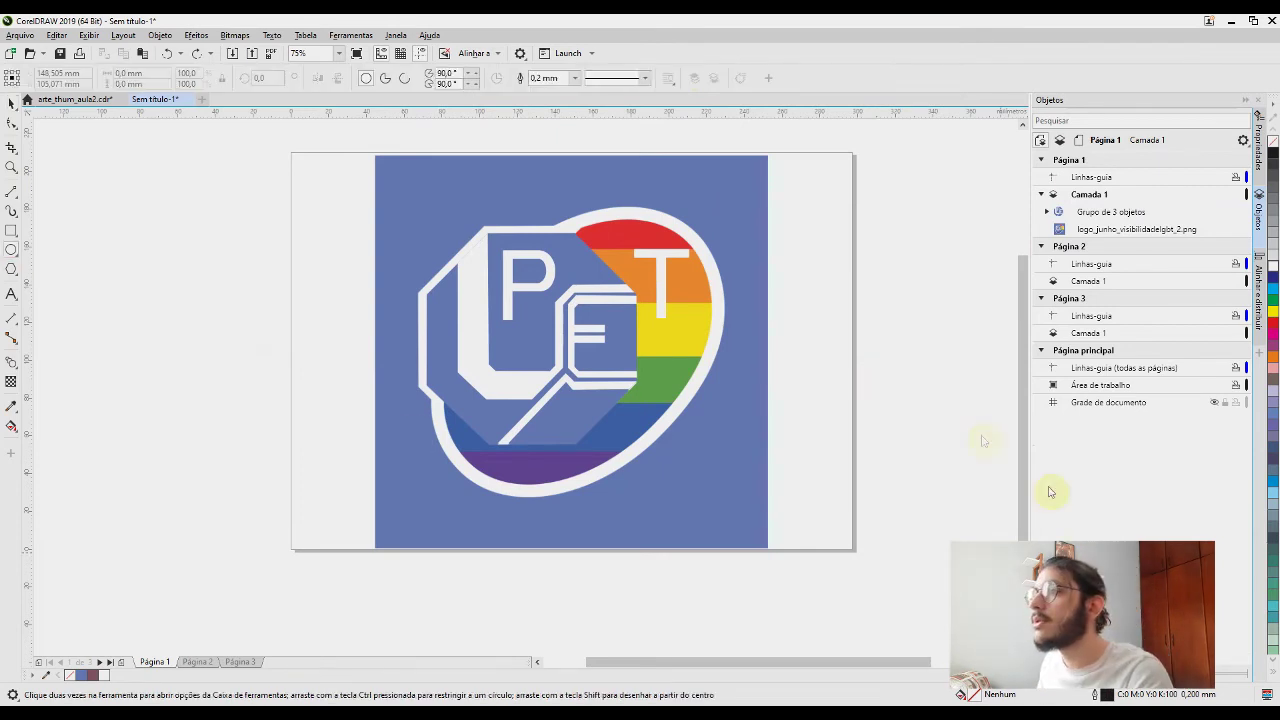
left_click_drag(355, 313, 697, 498)
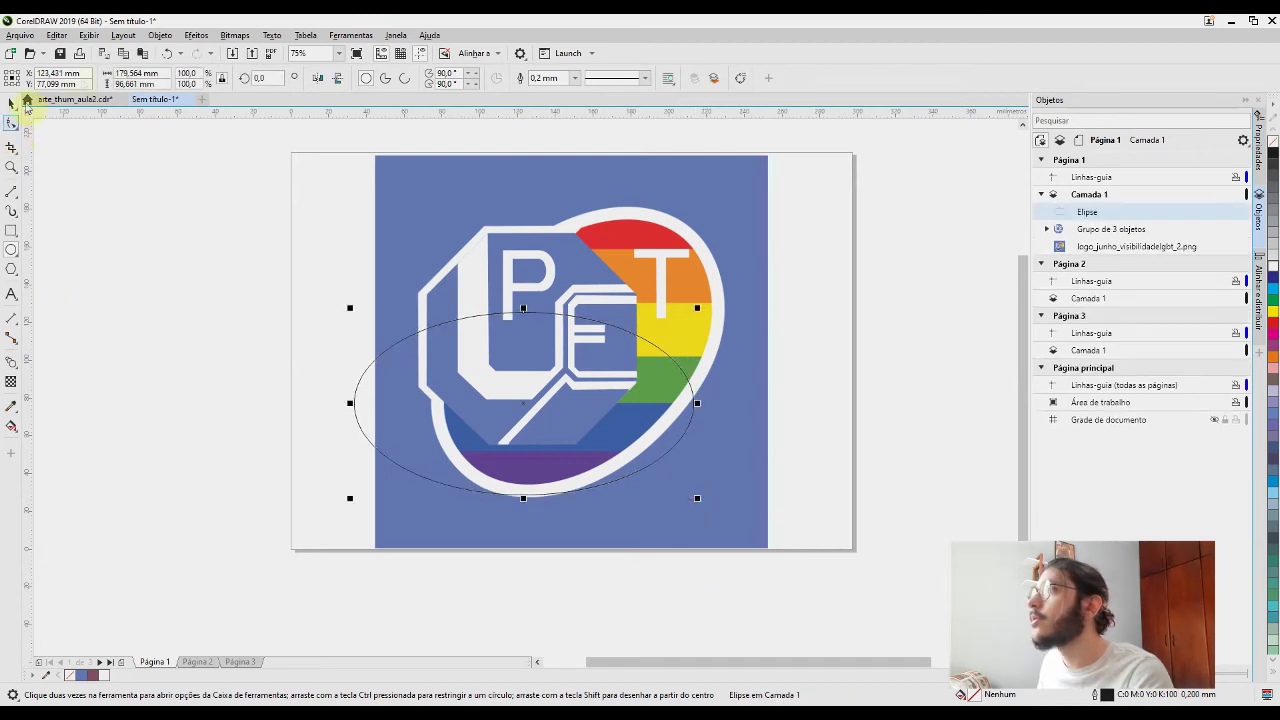
left_click(161, 37)
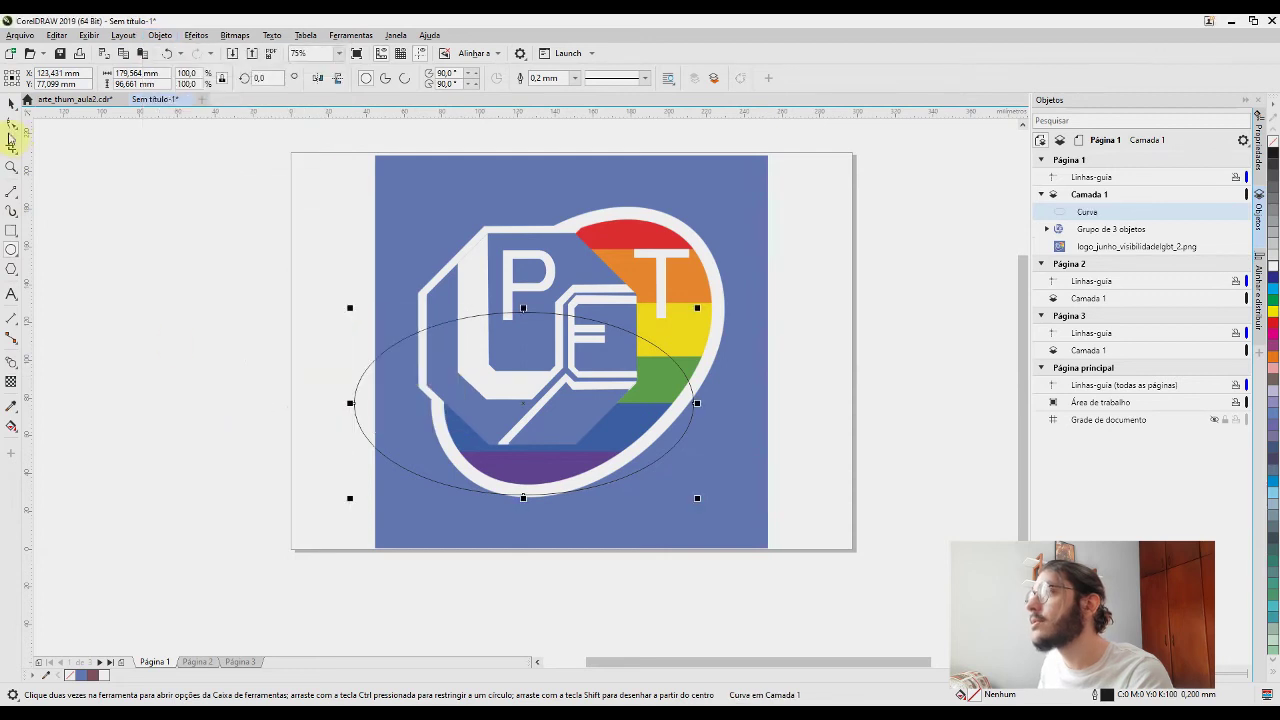
left_click(11, 138)
left_click_drag(701, 401, 762, 398)
key("ctrl+z")
Move the ellipse onto the centre of the rainbow oval and rotate it about 46.6° to match the oval's tilt
left_click(11, 104)
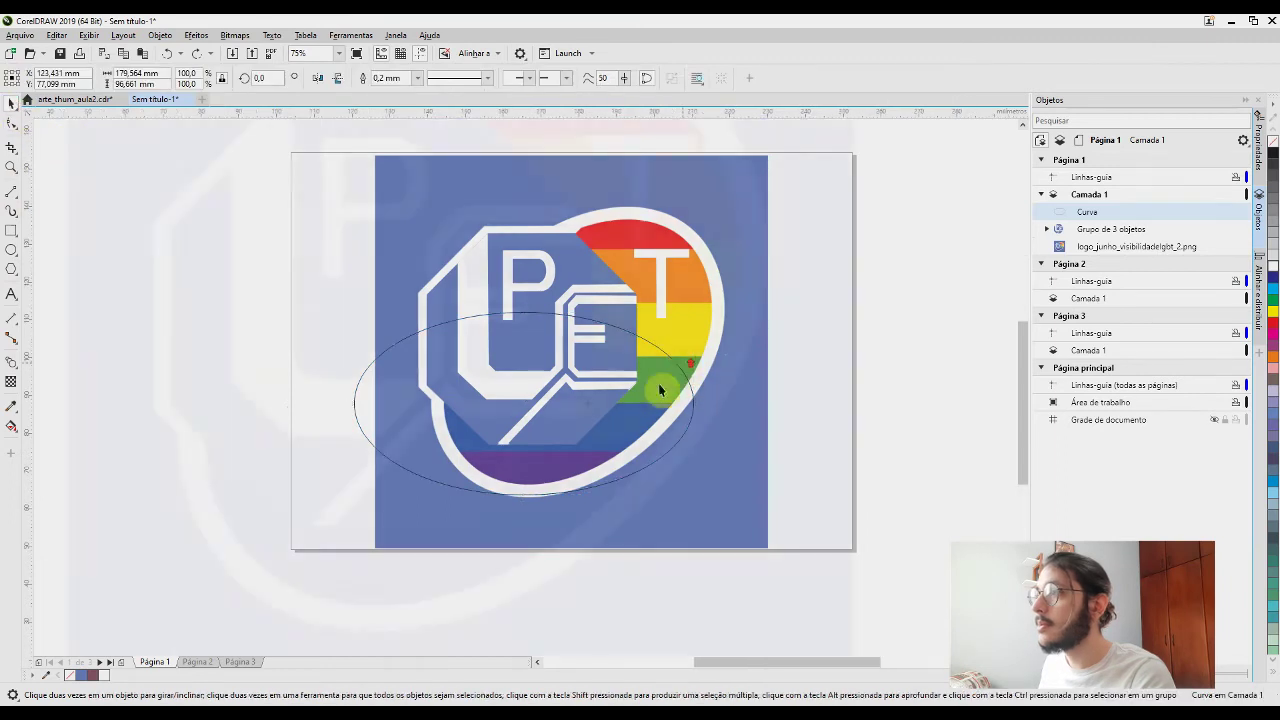
scroll(351, 443, "up", 2)
left_click_drag(366, 446, 481, 348)
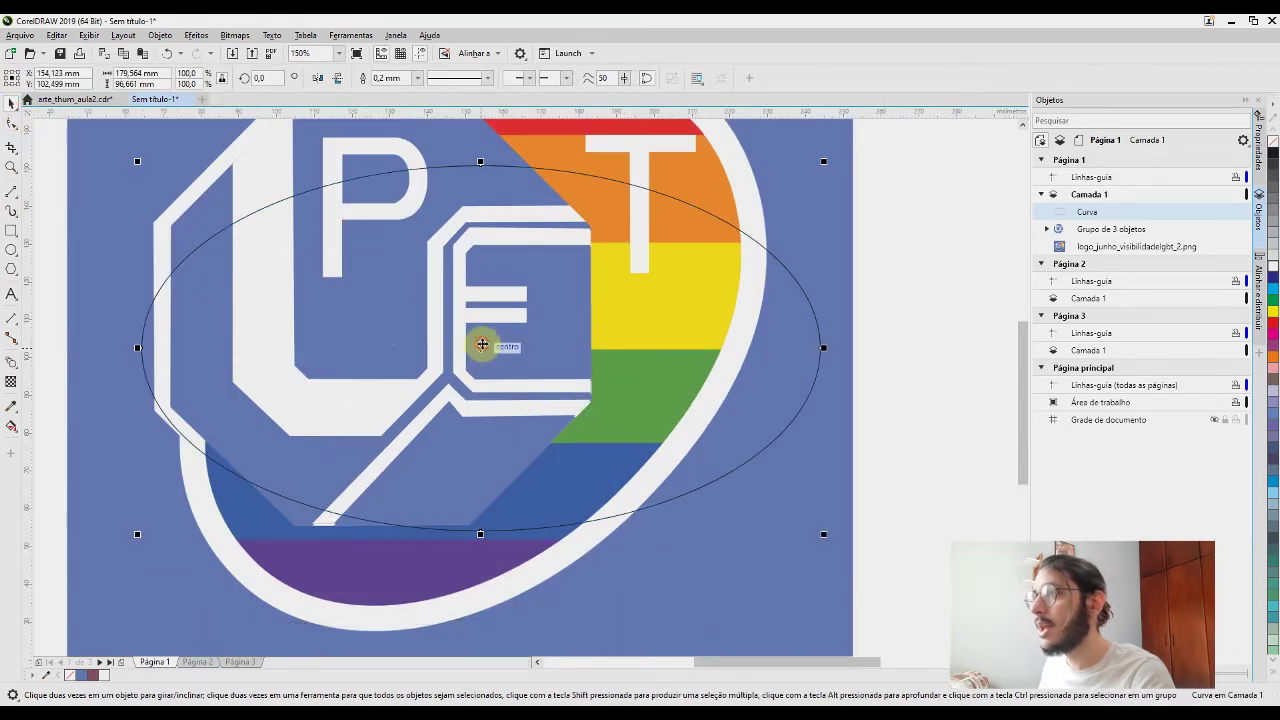
left_click(481, 347)
scroll(827, 348, "down", 1)
left_click_drag(835, 445, 797, 304)
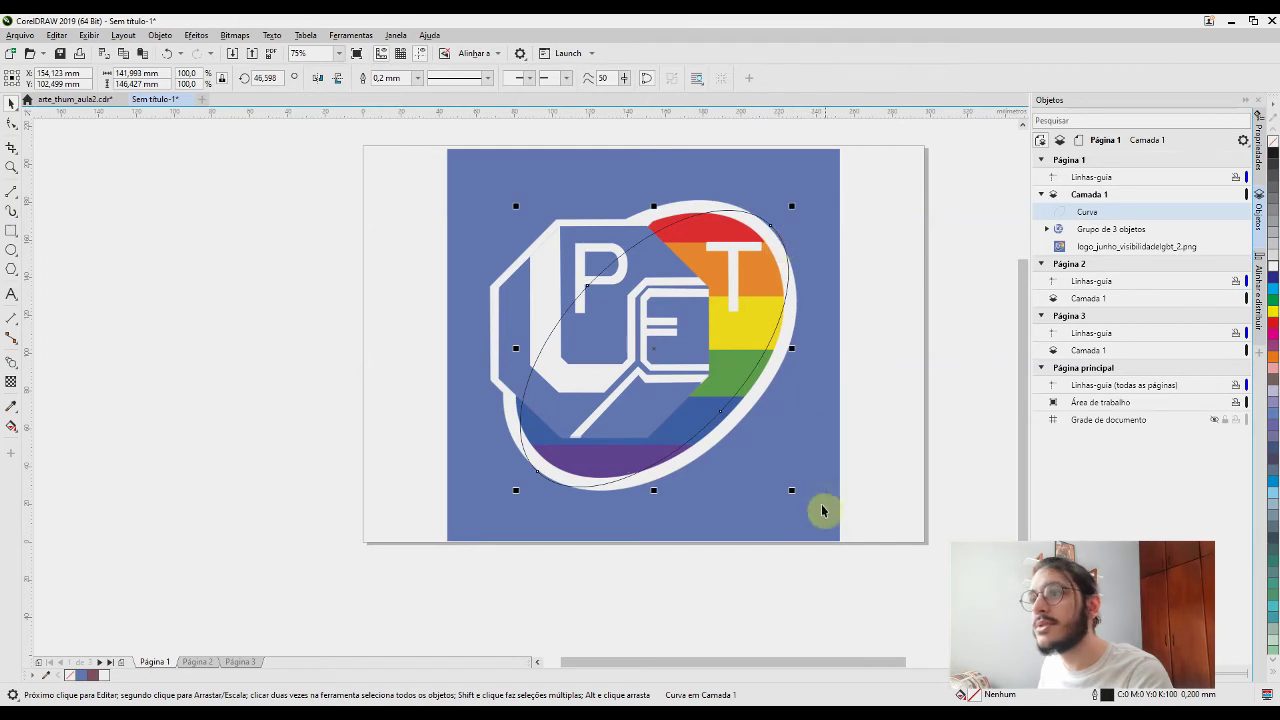
left_click_drag(797, 494, 805, 497)
key("ctrl+z")
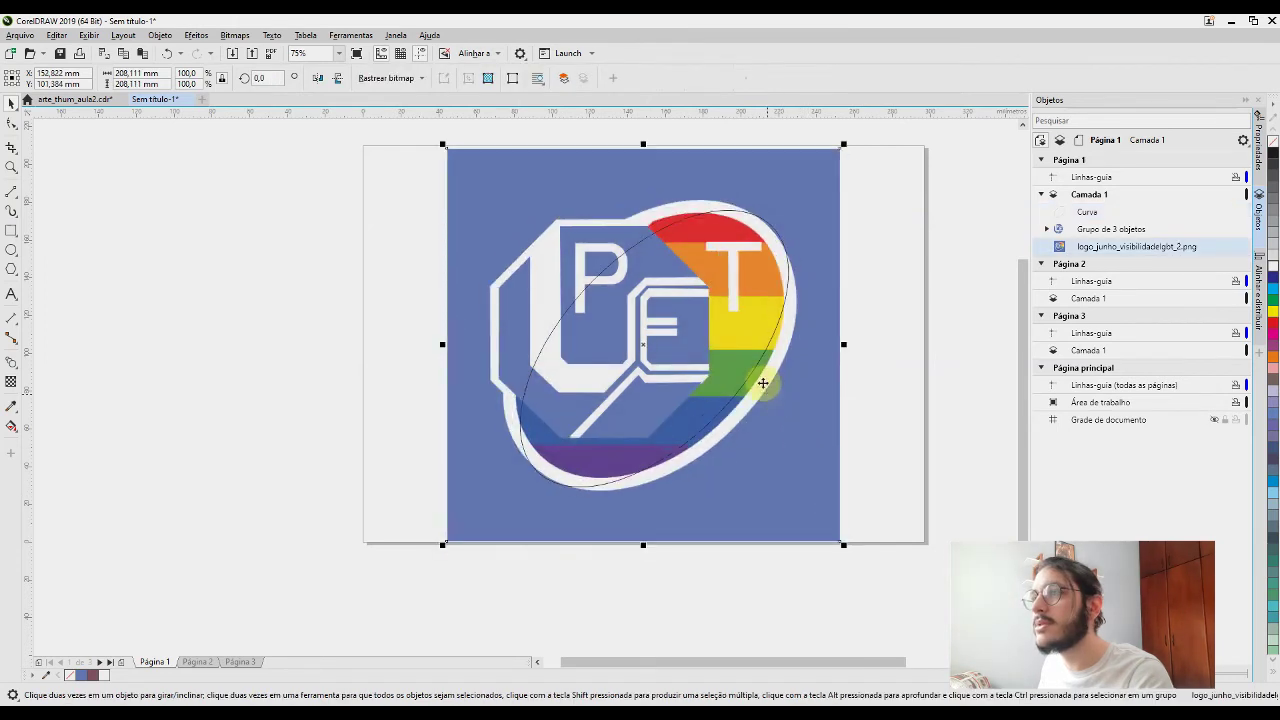
left_click(755, 373)
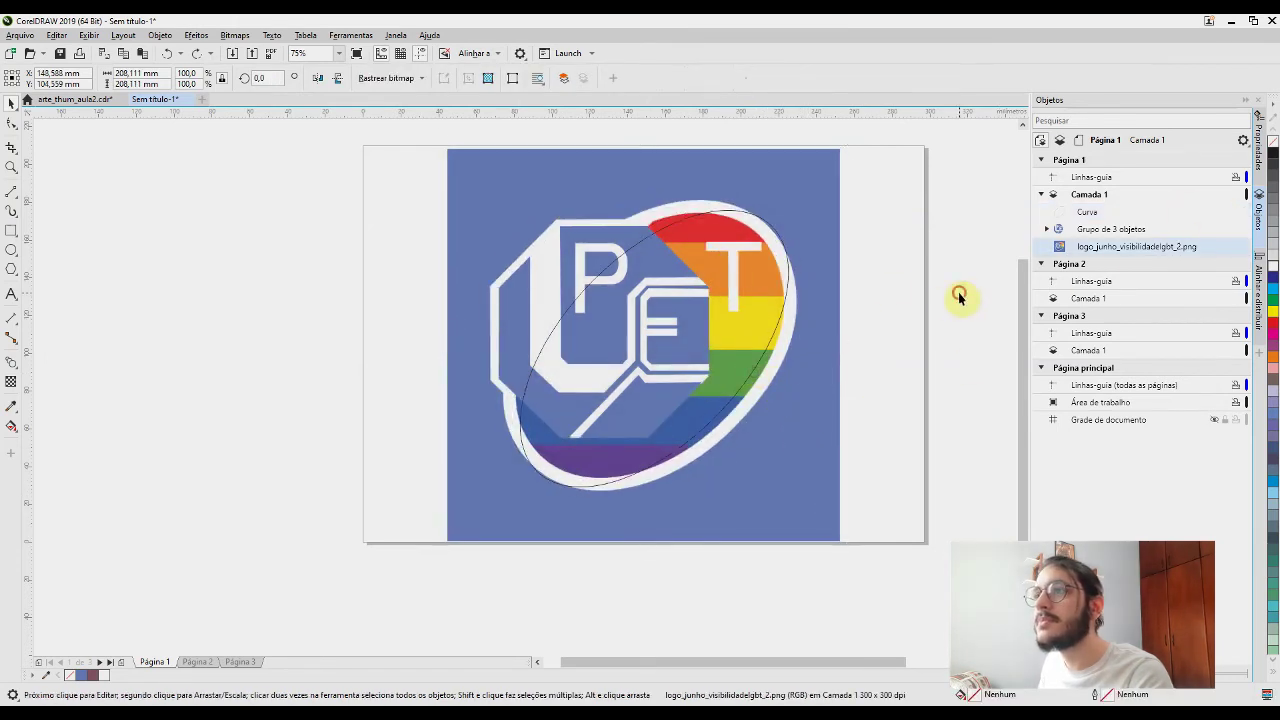
left_click(958, 296)
Scale the rotated ellipse proportionally to 96.2% from its upper-right corner
scroll(794, 251, "up", 5)
left_click(866, 174)
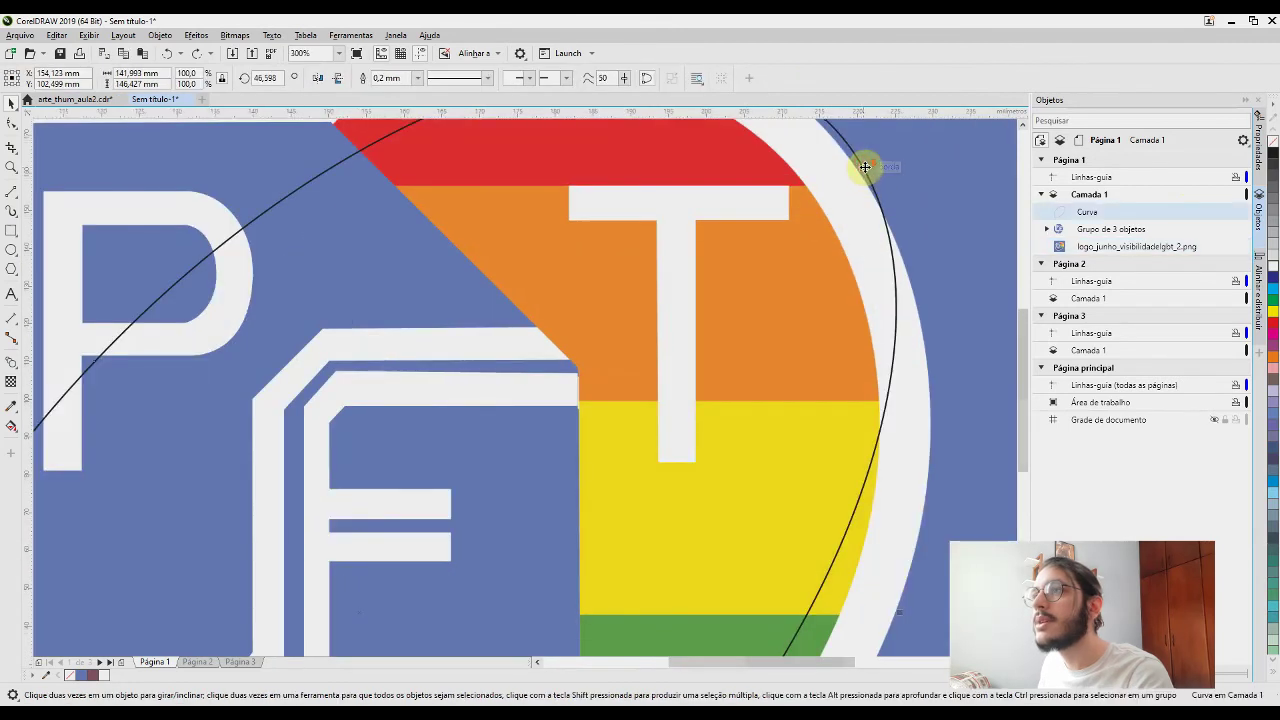
scroll(864, 165, "down", 5)
left_click_drag(877, 139, 858, 156)
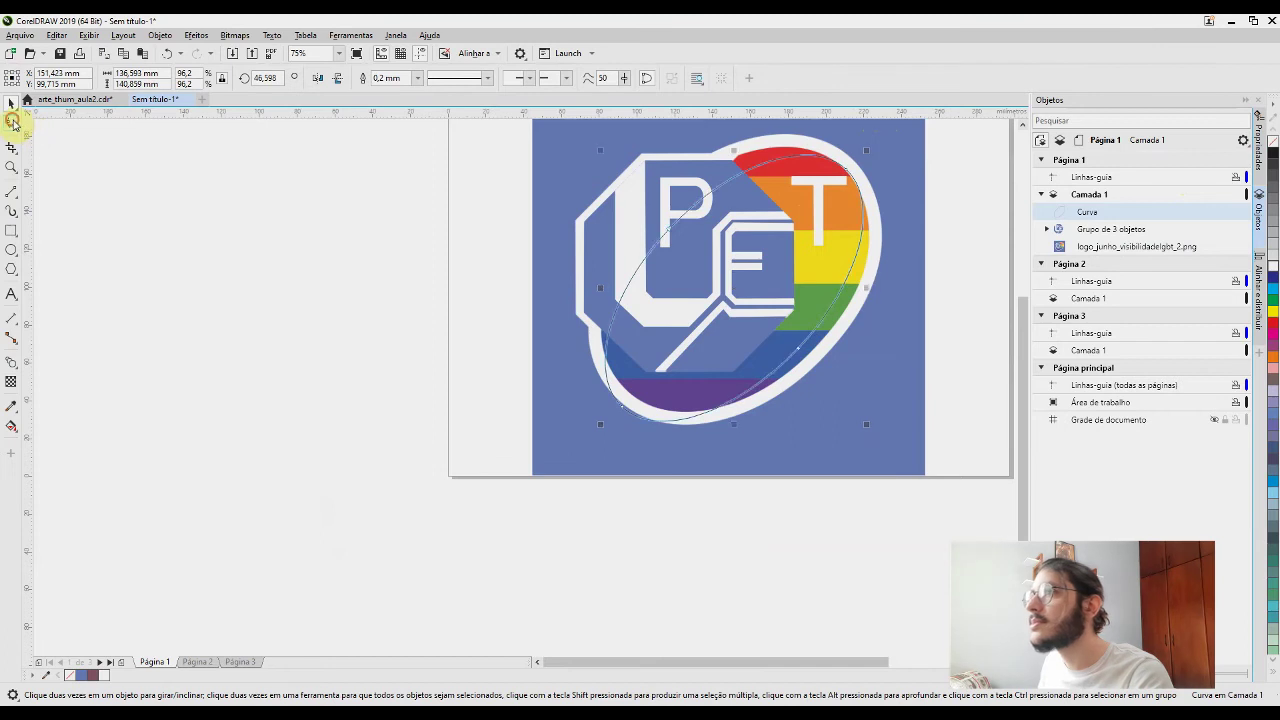
Reshape the ellipse by moving its nodes and curve handles toward the inner edge of the oval's white border
left_click(12, 122)
scroll(804, 386, "up", 2)
left_click_drag(377, 448, 398, 421)
left_click_drag(732, 333, 764, 354)
left_click_drag(458, 517, 464, 518)
left_click_drag(590, 335, 626, 512)
left_click_drag(502, 299, 508, 264)
Remove the ellipse's upper-left node and adjust the curve handles along its upper arc
double_click(501, 299)
scroll(501, 300, "up", 1)
scroll(508, 264, "down", 1)
scroll(697, 250, "up", 2)
left_click_drag(692, 200, 634, 343)
left_click(629, 269)
left_click_drag(767, 401, 765, 403)
left_click_drag(629, 269, 651, 354)
scroll(623, 282, "up", 2)
scroll(640, 346, "down", 4)
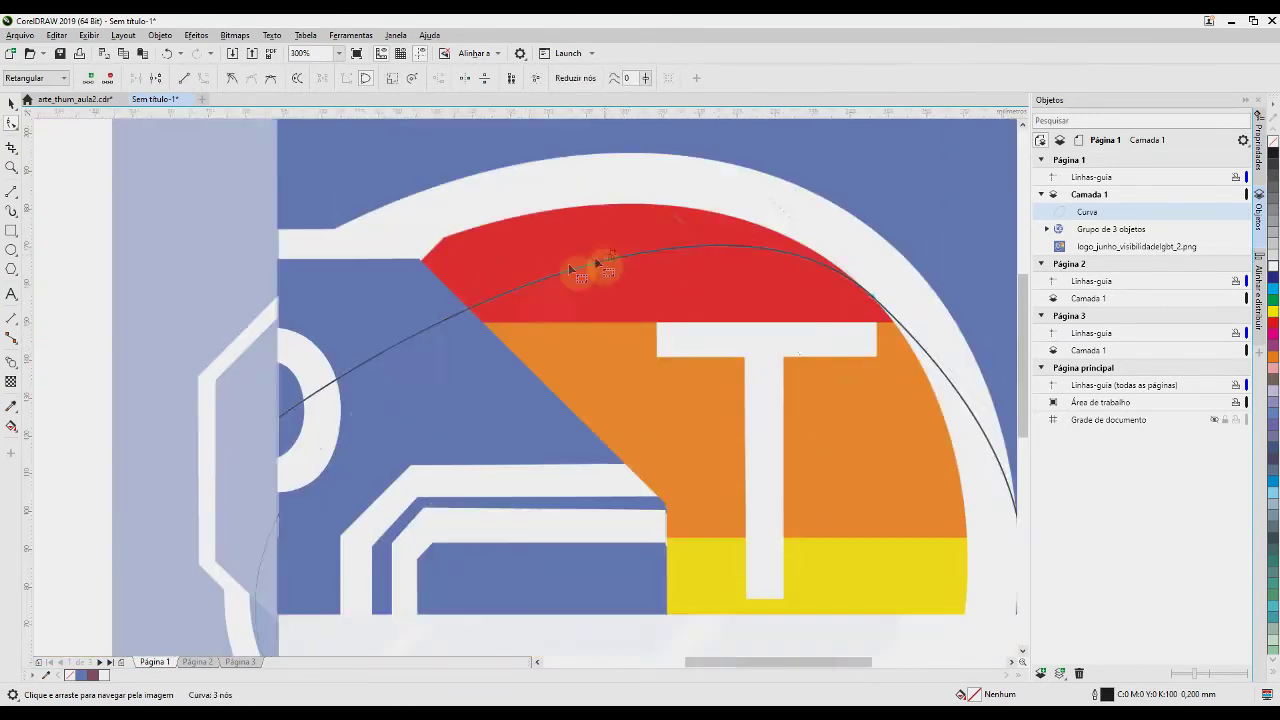
Adjust the four-node curve's handles and upper-left node so it follows the outer edge of the rainbow stripes
scroll(480, 340, "up", 2)
scroll(423, 300, "down", 1)
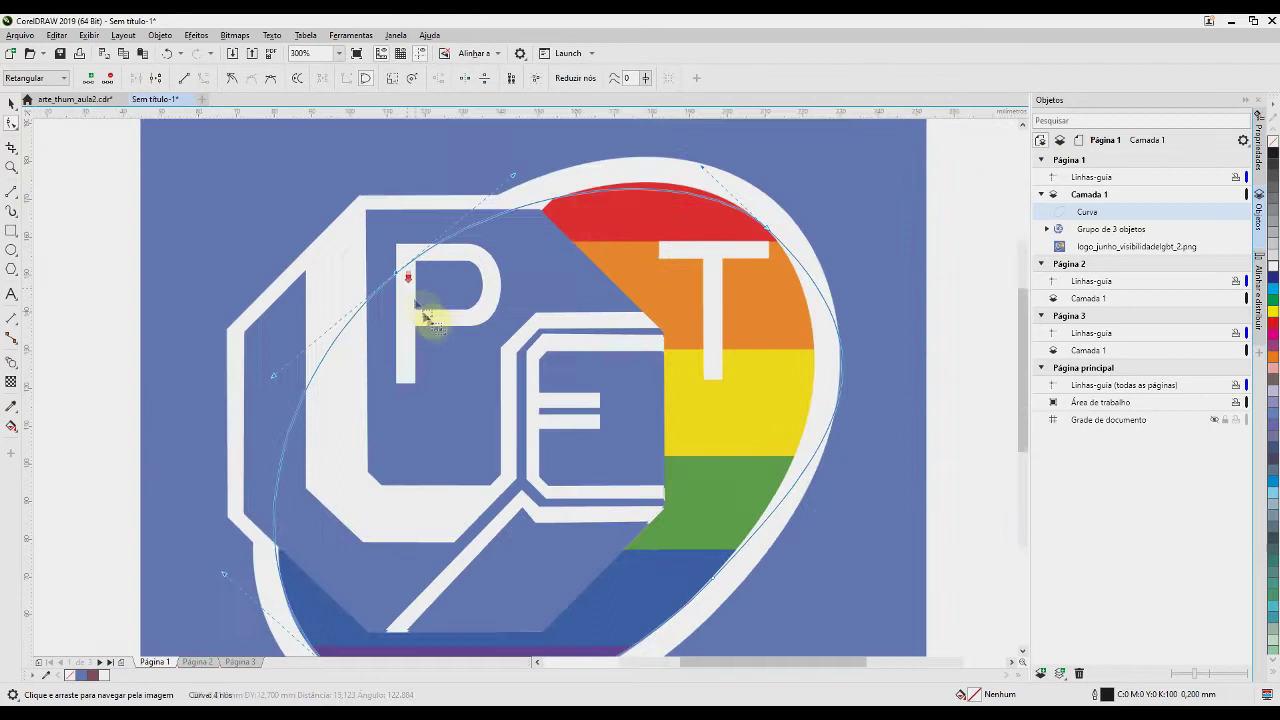
scroll(423, 314, "up", 2)
left_click_drag(200, 383, 127, 402)
scroll(372, 190, "down", 1)
left_click_drag(371, 173, 377, 176)
left_click_drag(377, 187, 637, 175)
left_click_drag(336, 285, 371, 236)
left_click(368, 233)
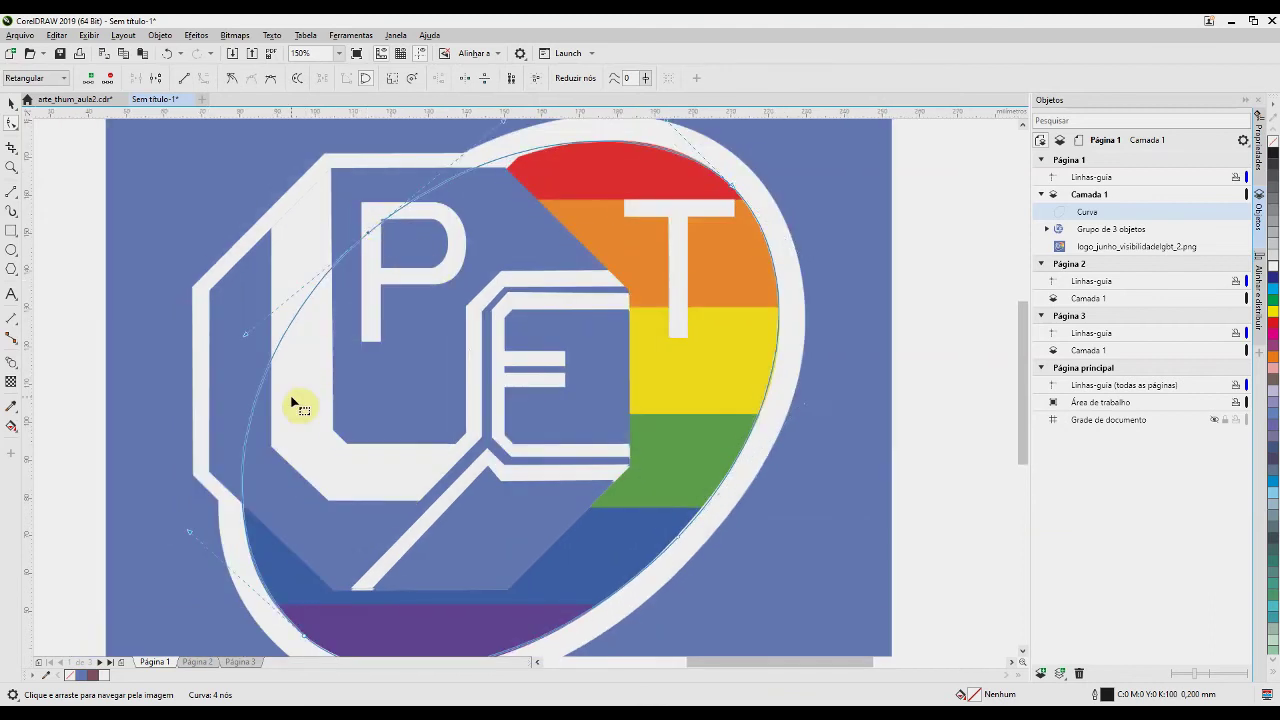
scroll(303, 393, "down", 2)
left_click(12, 102)
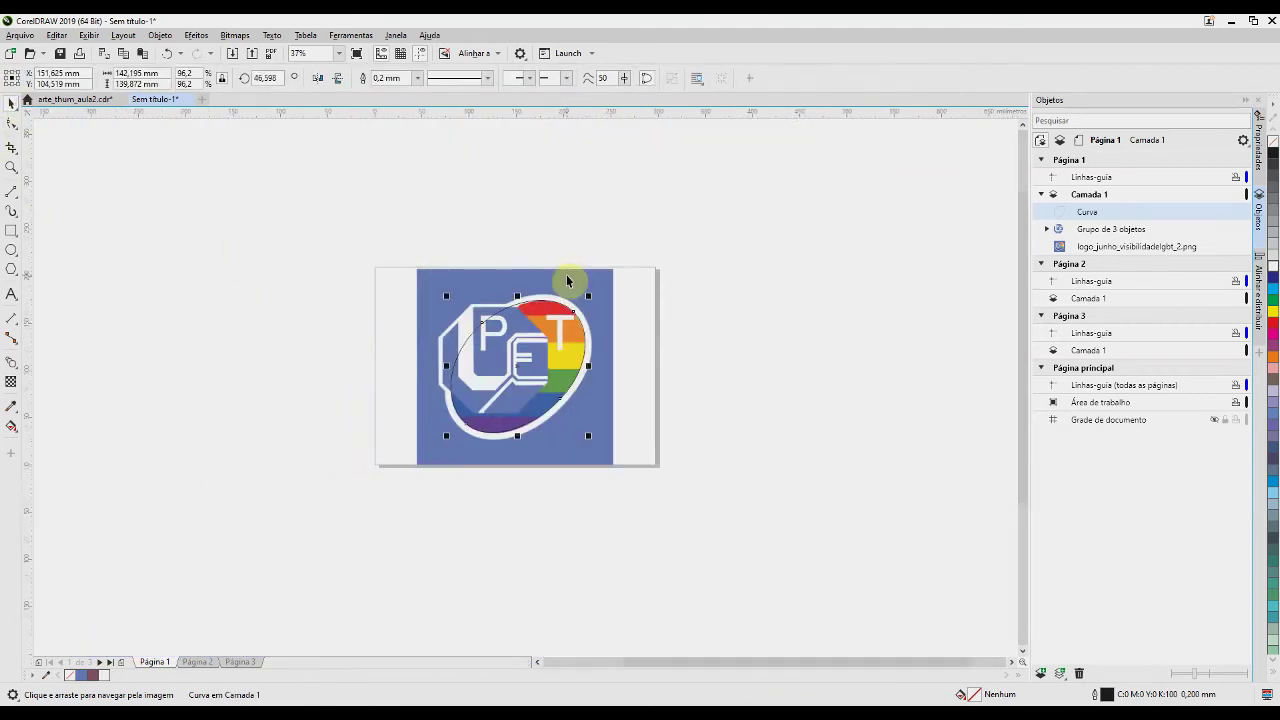
scroll(560, 300, "up", 1)
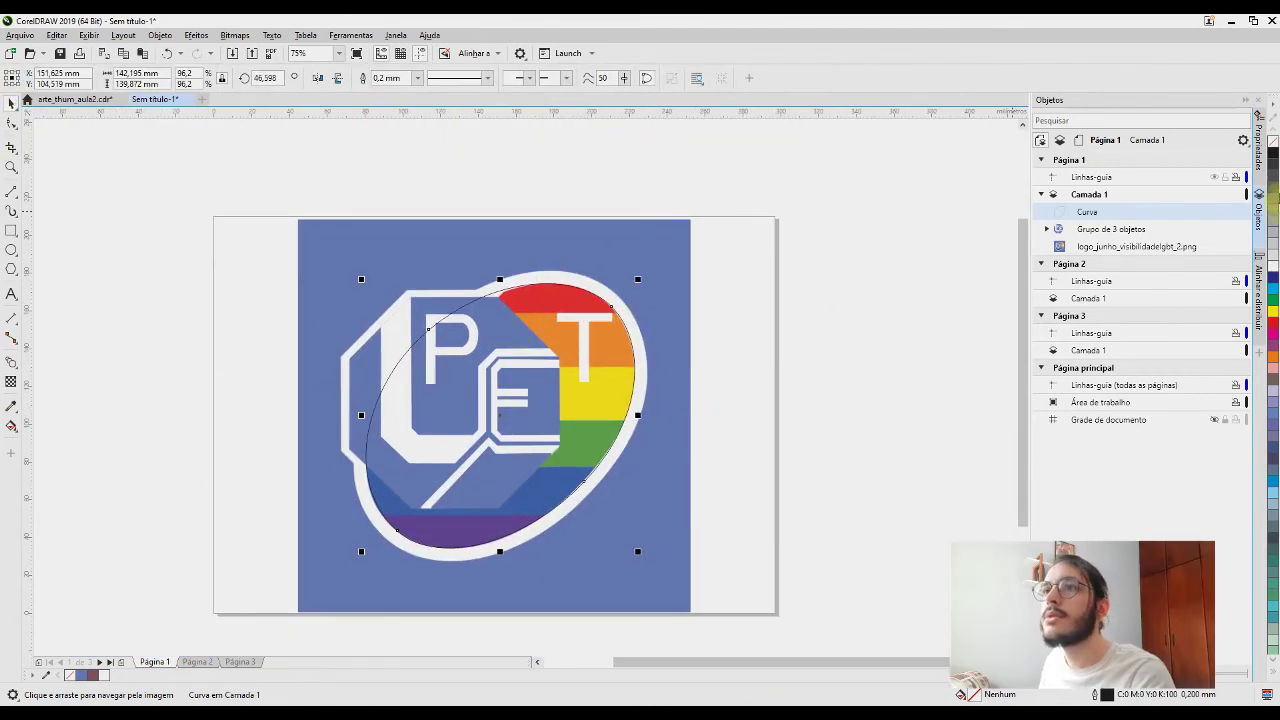
Give the oval curve a solid black fill and remove its outline
left_click(1255, 160)
left_click(1062, 116)
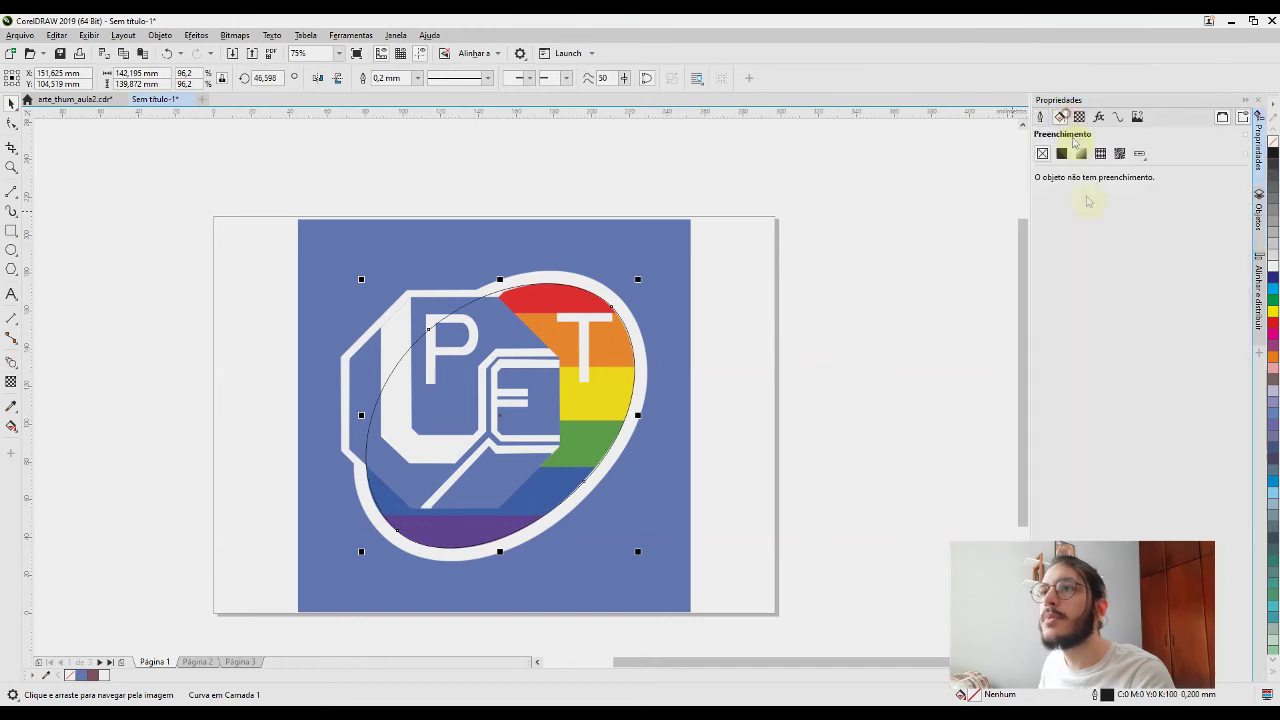
left_click(1063, 154)
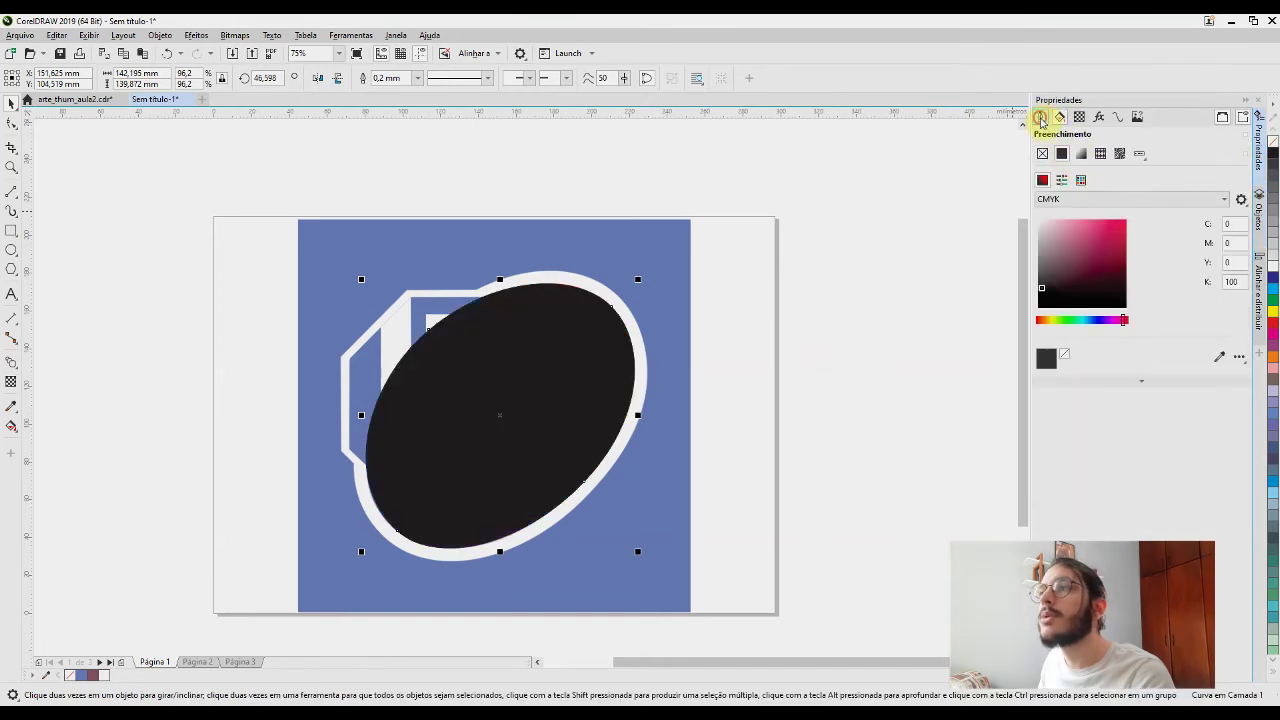
left_click(1040, 117)
left_click(1090, 179)
left_click(1072, 183)
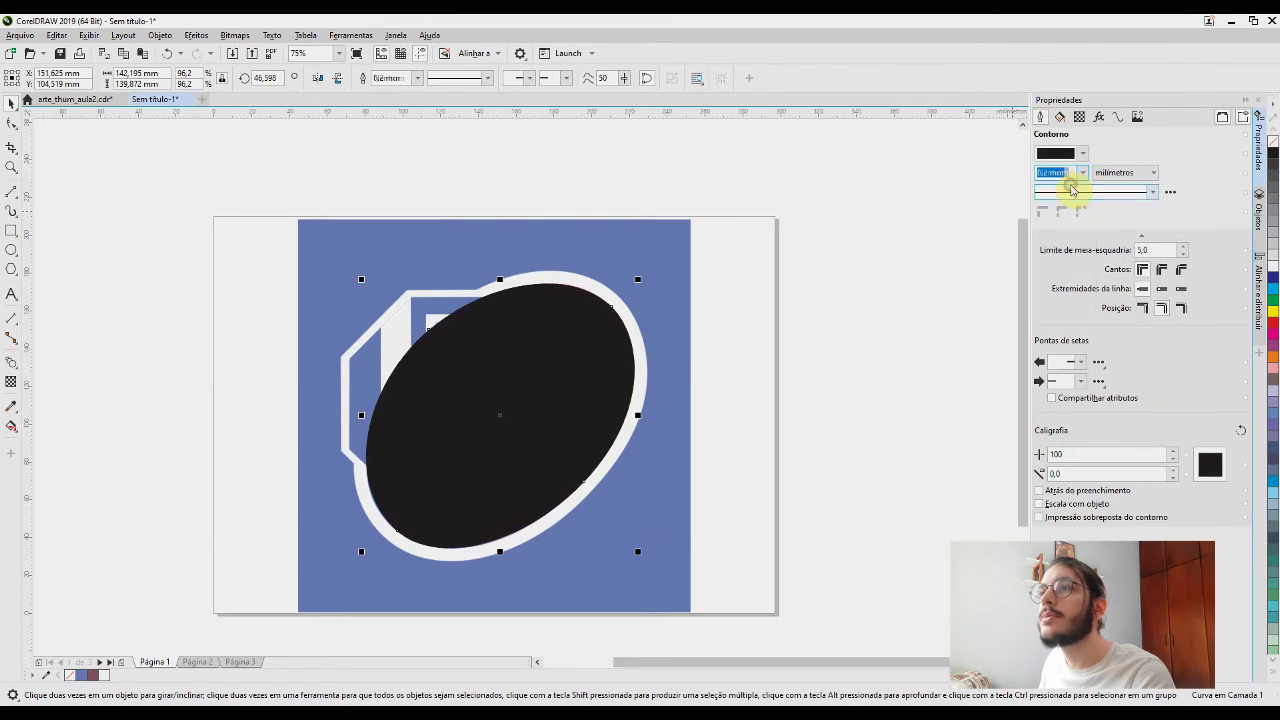
left_click(858, 344)
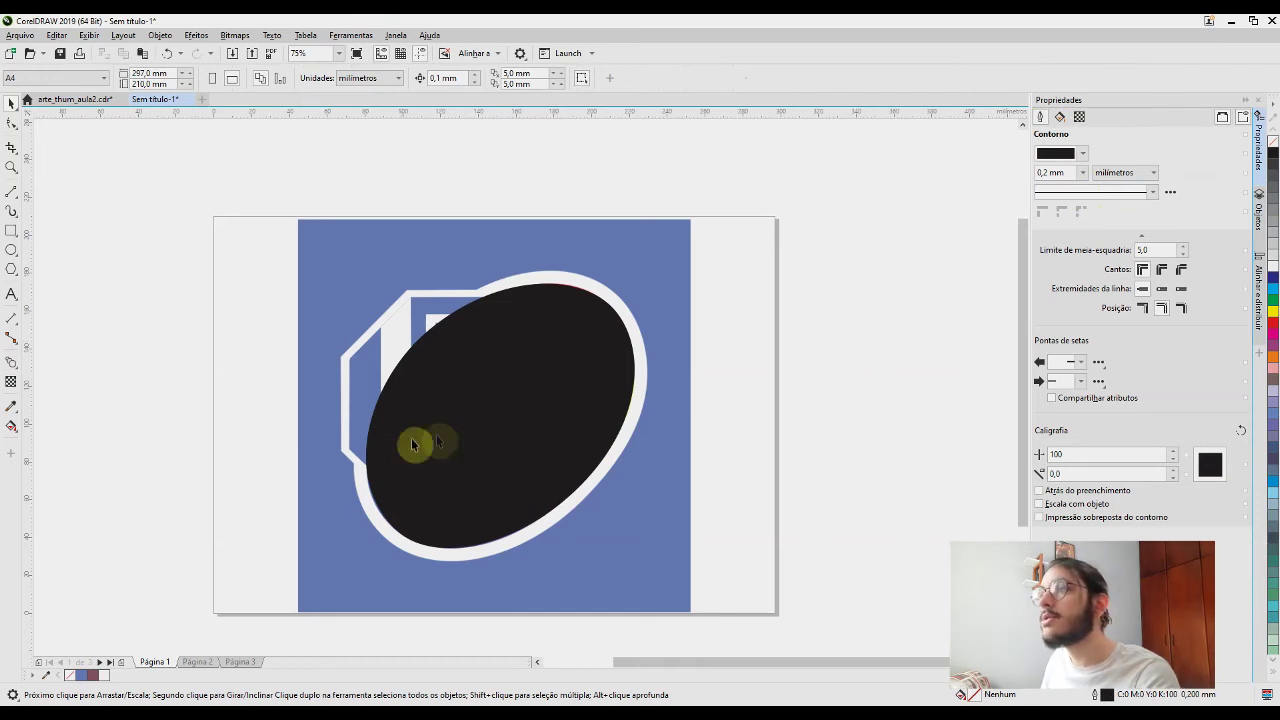
Hide the black oval so the reference logo can be traced
left_click(535, 422)
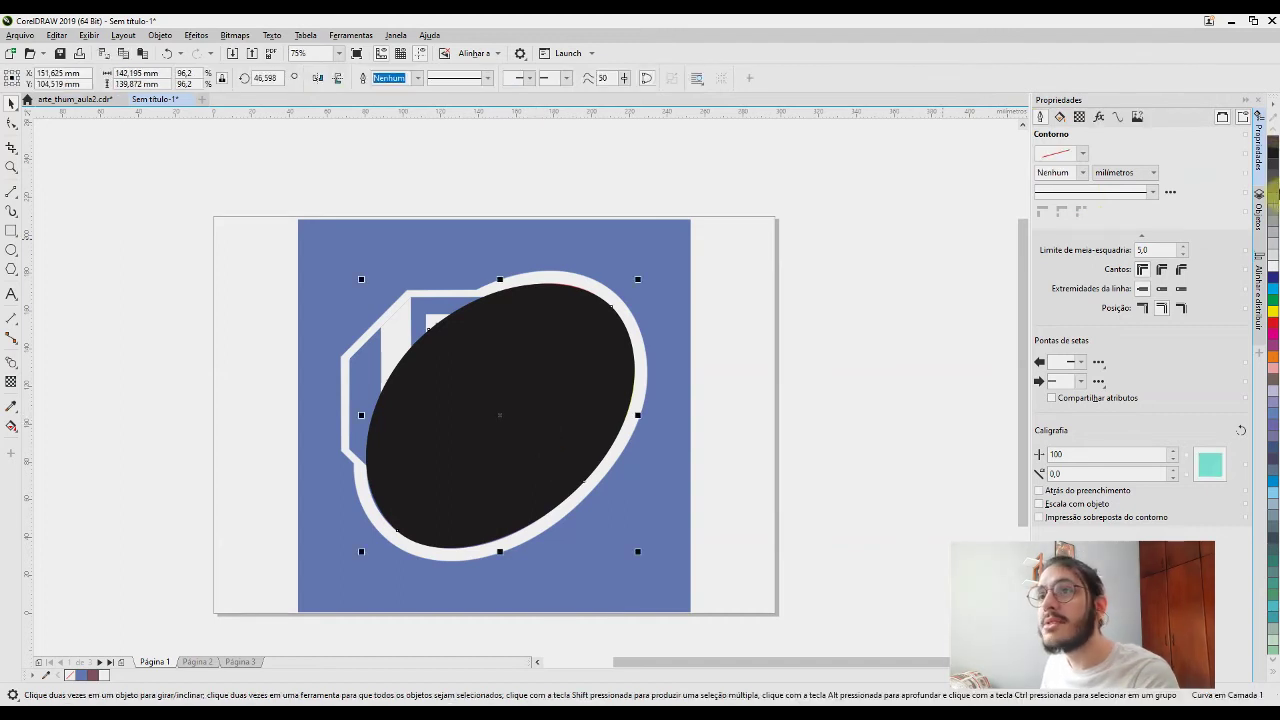
left_click(1259, 212)
left_click(1232, 212)
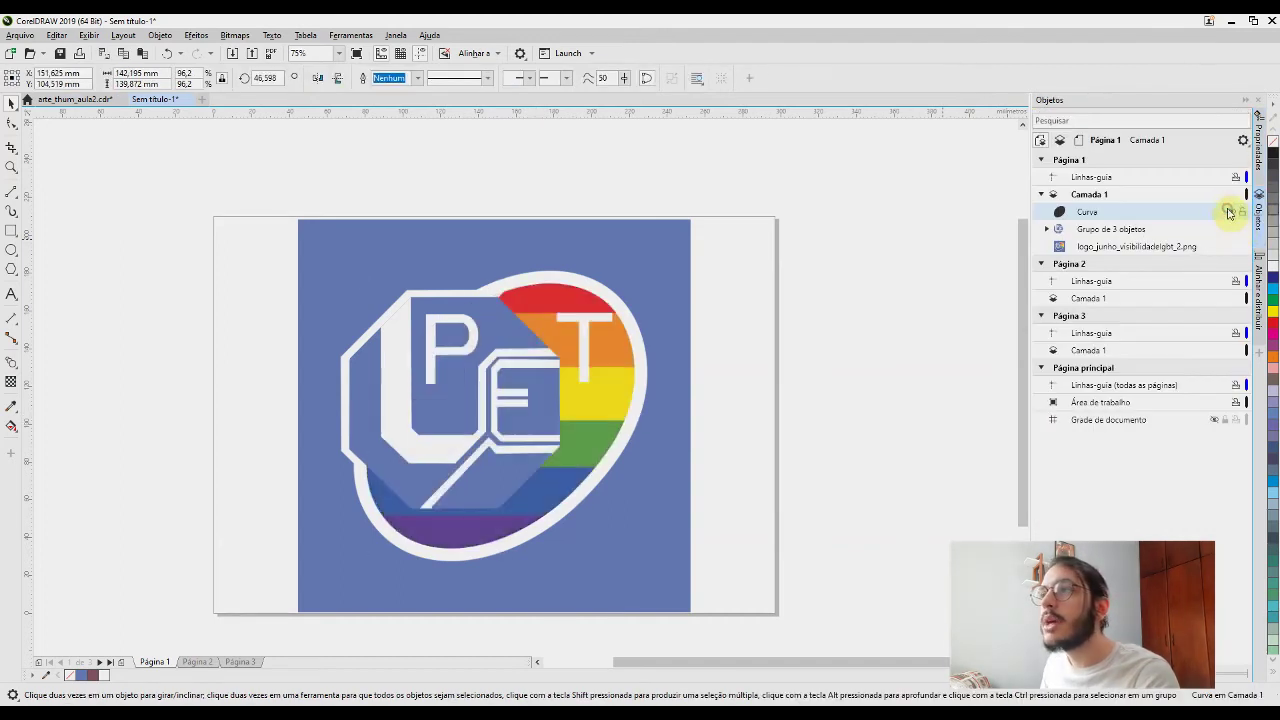
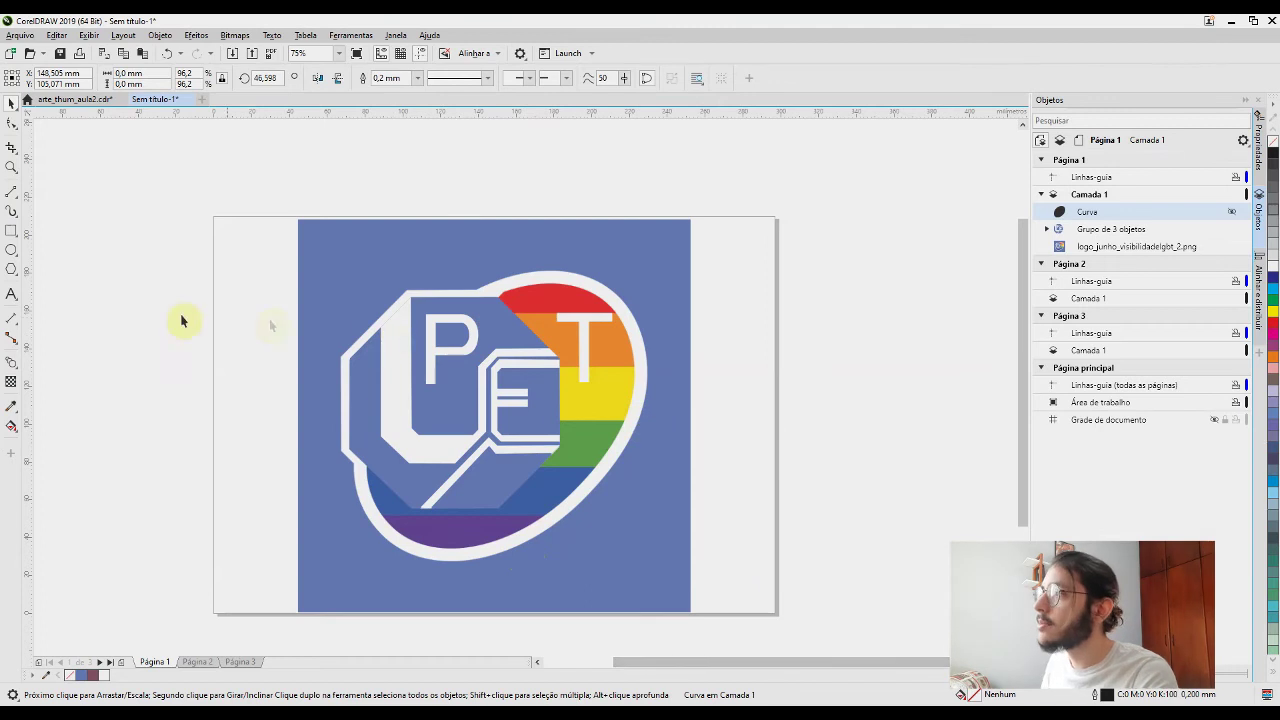
Draw a rectangle about 103.5 by 21 mm over the red stripe and give it a solid fill
left_click(10, 232)
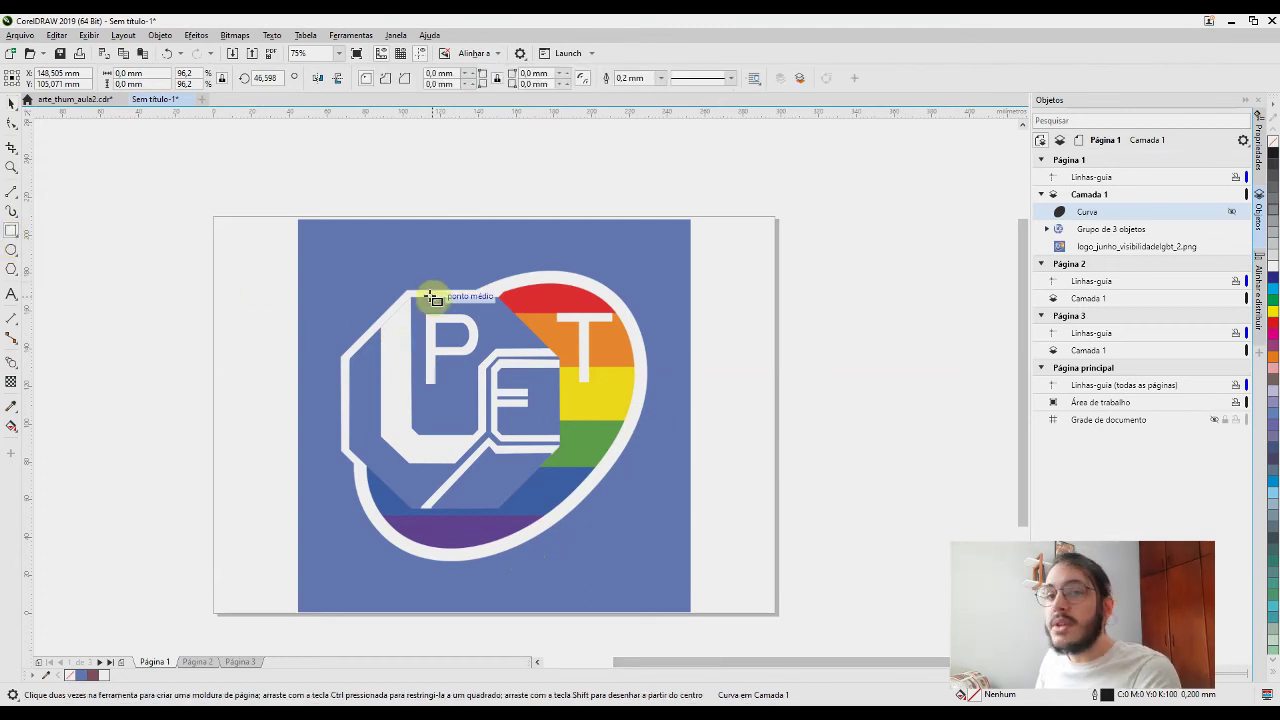
scroll(506, 277, "up", 2)
mouse_move(393, 258)
left_mouse_down()
mouse_move(720, 337)
mouse_move(787, 339)
left_mouse_up()
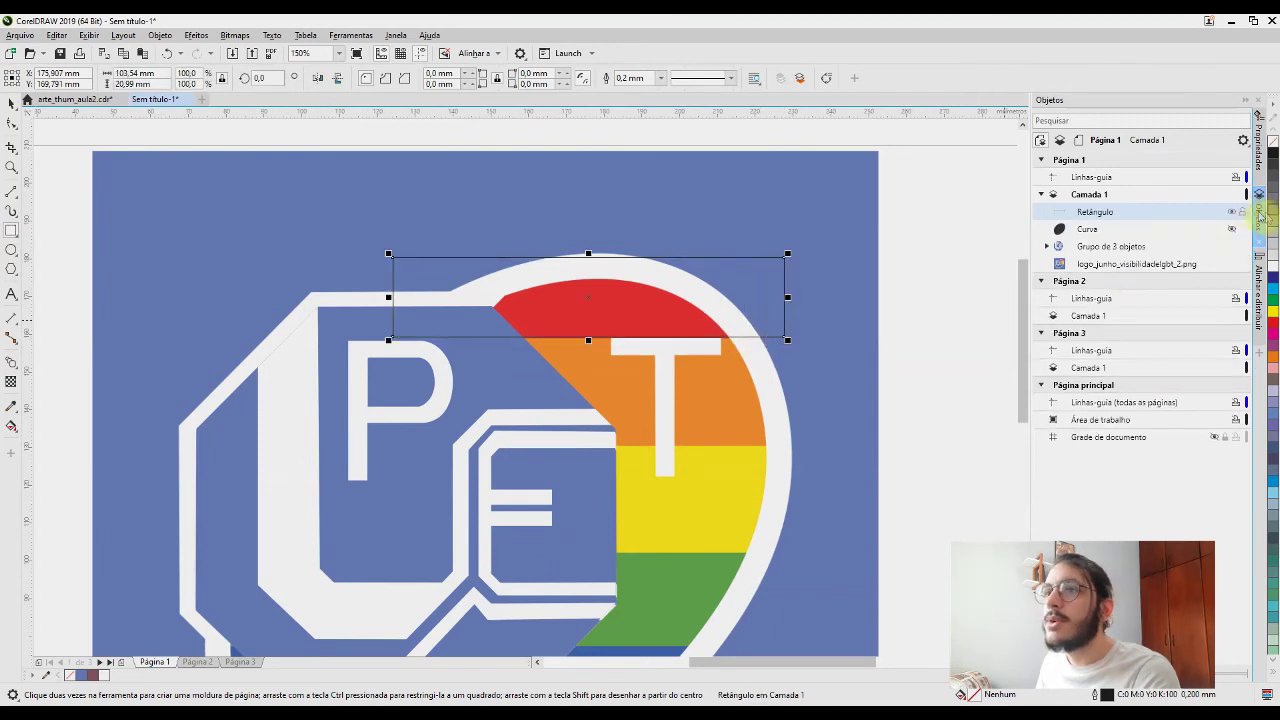
left_click(1259, 145)
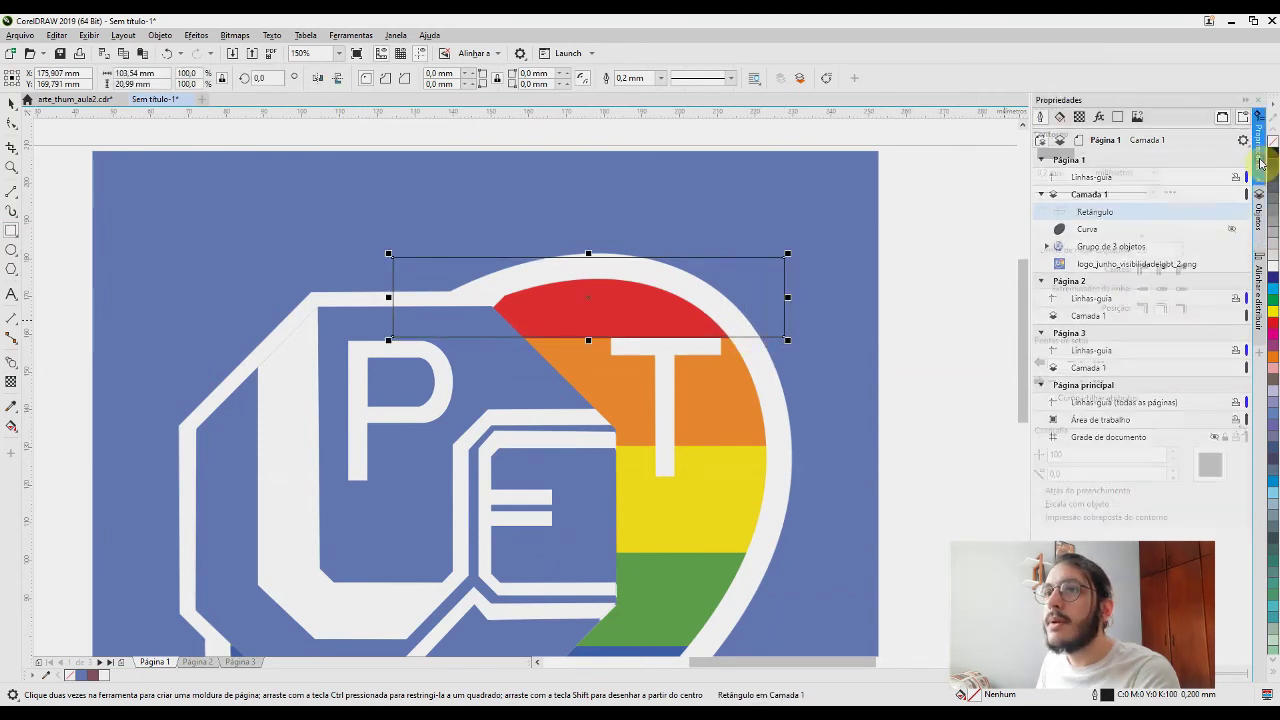
left_click(1059, 117)
left_click(1061, 153)
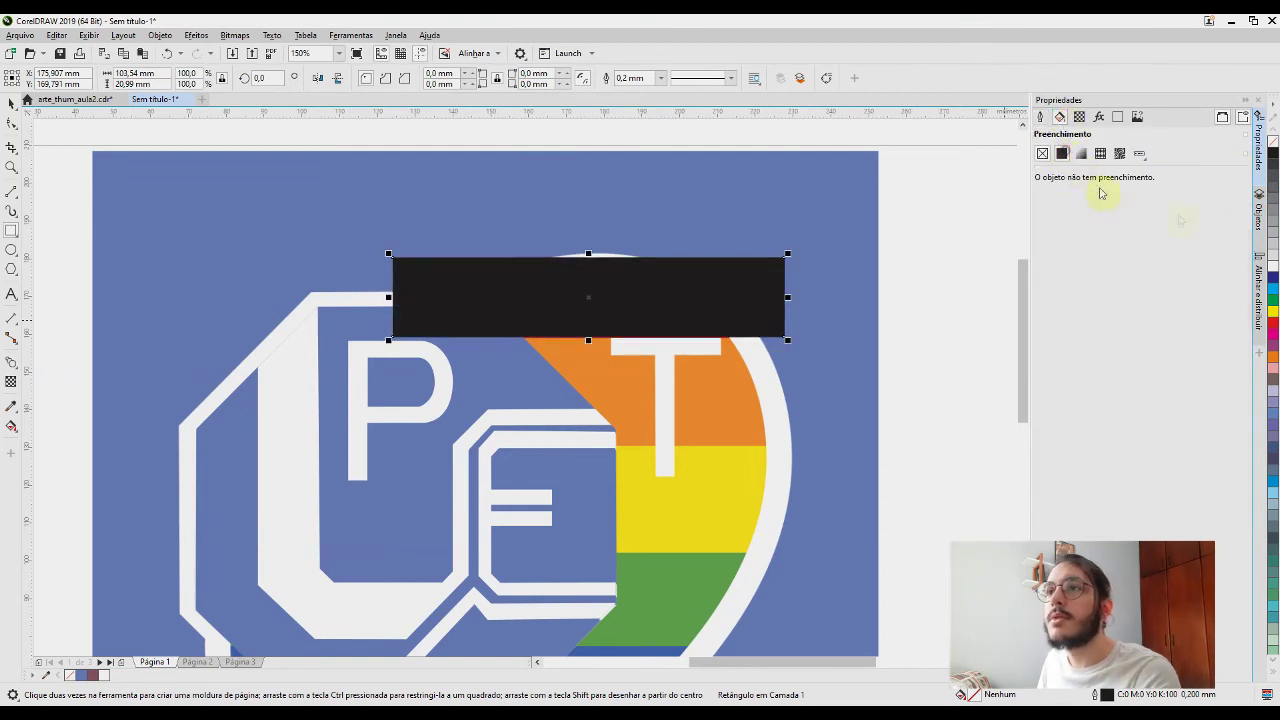
Fill the rectangle with the red sampled from the logo's top stripe (#ED3237) and remove its outline
scroll(526, 268, "up", 5)
left_click(1219, 357)
left_click(558, 587)
scroll(625, 547, "down", 1)
left_click(1041, 118)
left_click(1083, 173)
left_click(1068, 186)
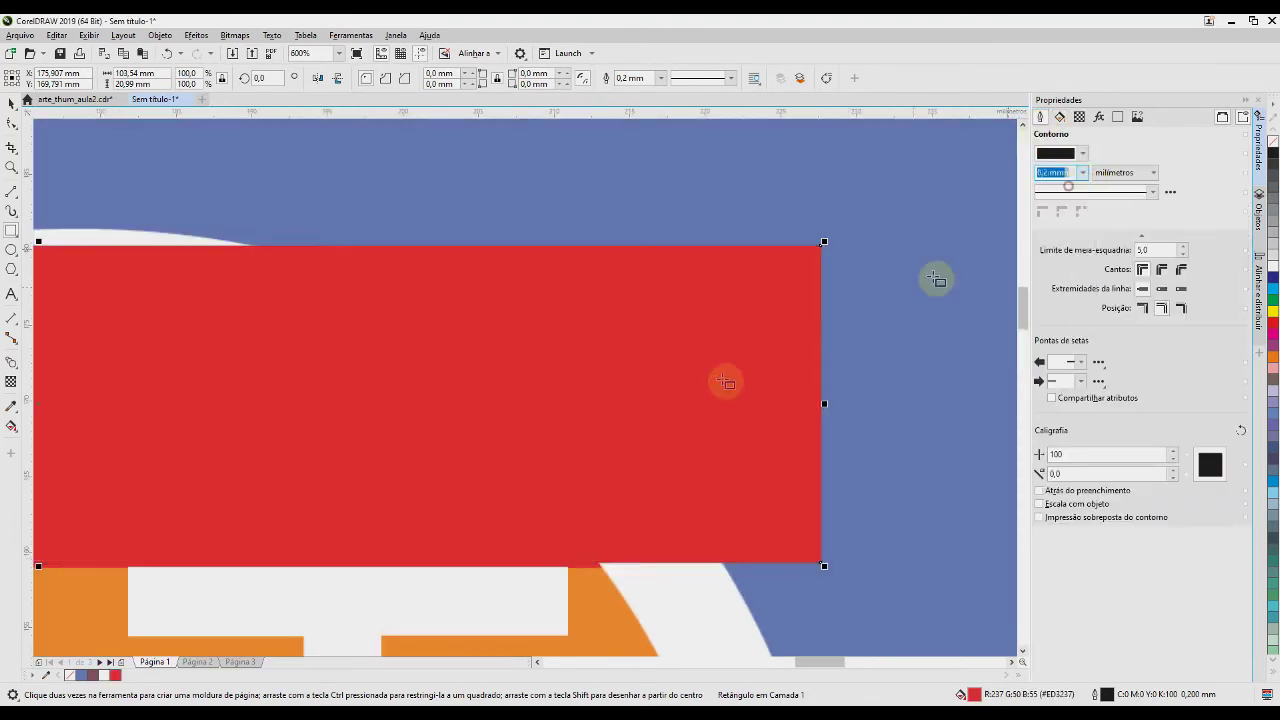
Nudge the red rectangle down three increments to line it up with the red stripe's lower edge
left_click_drag(560, 406, 791, 293)
left_click(11, 104)
key("Down")
key("Down")
key("Down")
scroll(523, 366, "down", 1)
Duplicate the red rectangle directly below, fill the copy with the logo's sampled orange, and fit its height to the orange stripe
left_click_drag(523, 366, 691, 432)
right_click(691, 434)
left_click(1060, 117)
left_click(1219, 358)
left_click(784, 527)
left_click_drag(560, 479, 569, 536)
Duplicate the orange rectangle below as a 28.5 mm high stripe filled with the yellow sampled from the logo (#FCE51F)
left_click_drag(596, 510, 659, 349)
right_click(604, 541)
left_click(1219, 358)
left_click(805, 542)
Duplicate the yellow rectangle below as a 24.6 mm high stripe filled with the green sampled from the logo (#64A74F)
left_click_drag(745, 283, 751, 497)
right_click(751, 497)
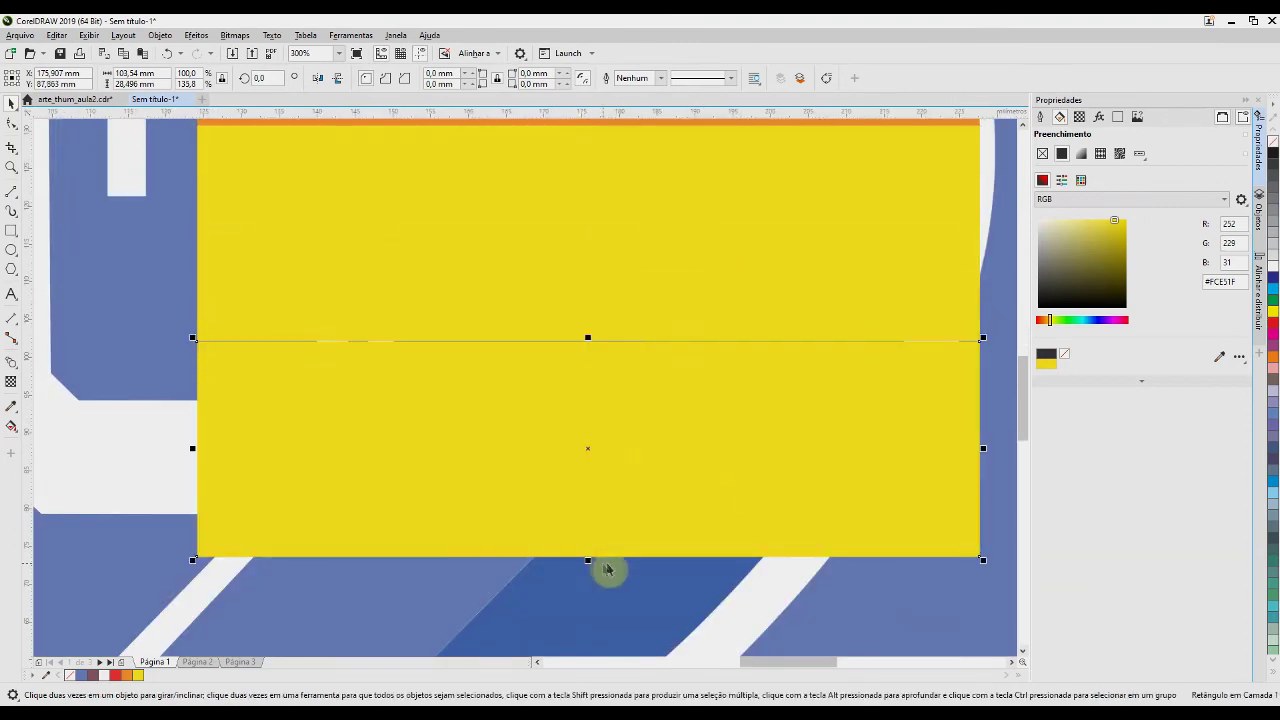
left_click_drag(588, 560, 612, 452)
left_click(1219, 357)
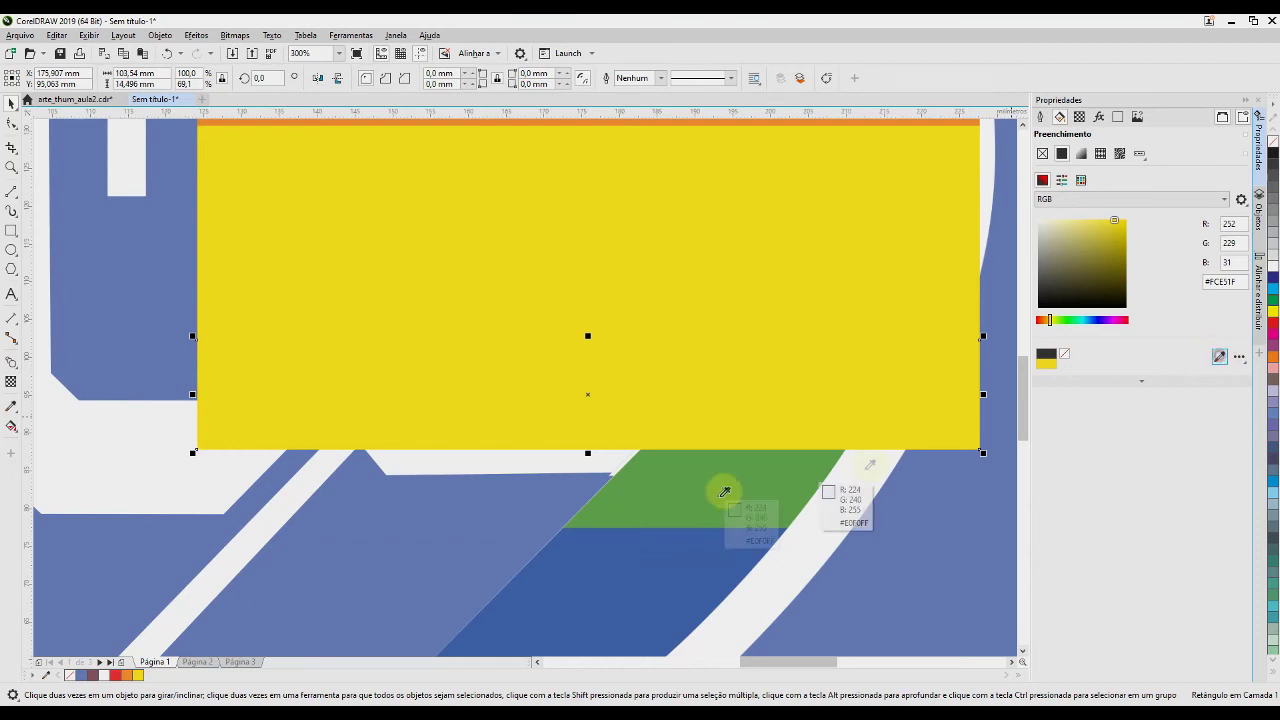
left_click(725, 492)
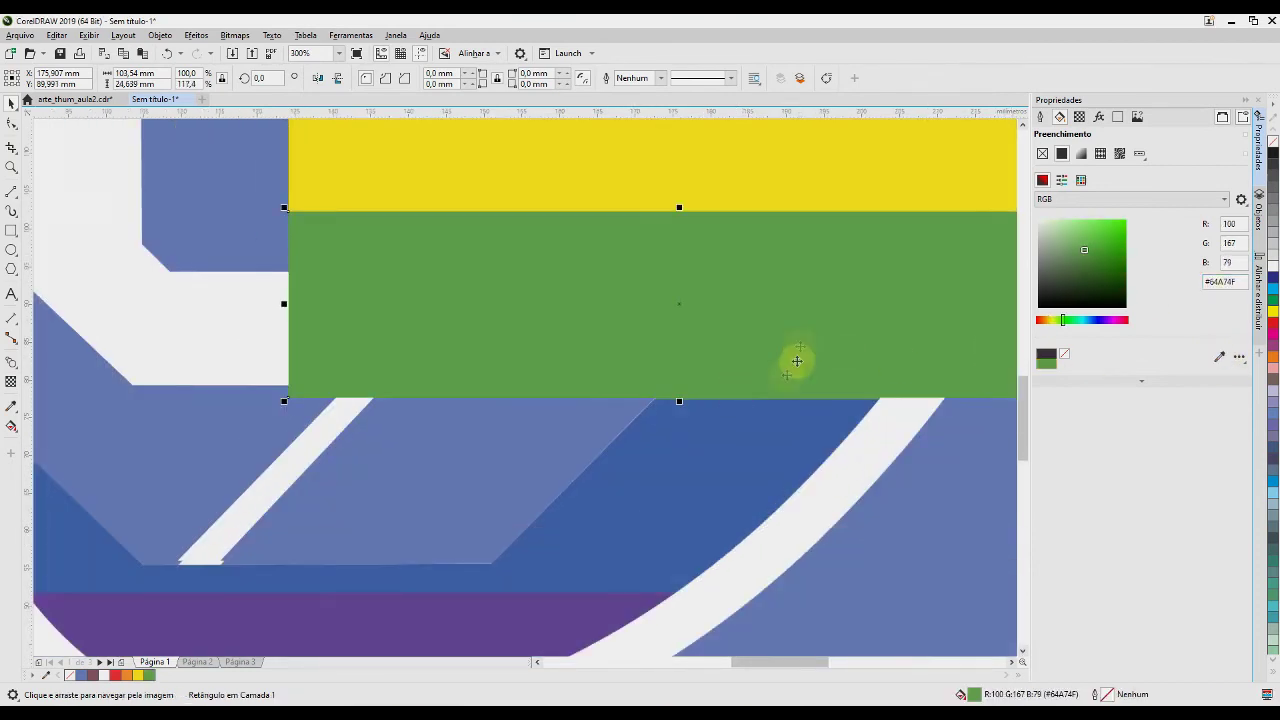
Duplicate the green rectangle below as a 25.8 mm high stripe filled with the blue sampled from the logo (#4265AE)
left_click_drag(797, 361, 743, 543)
right_click(743, 543)
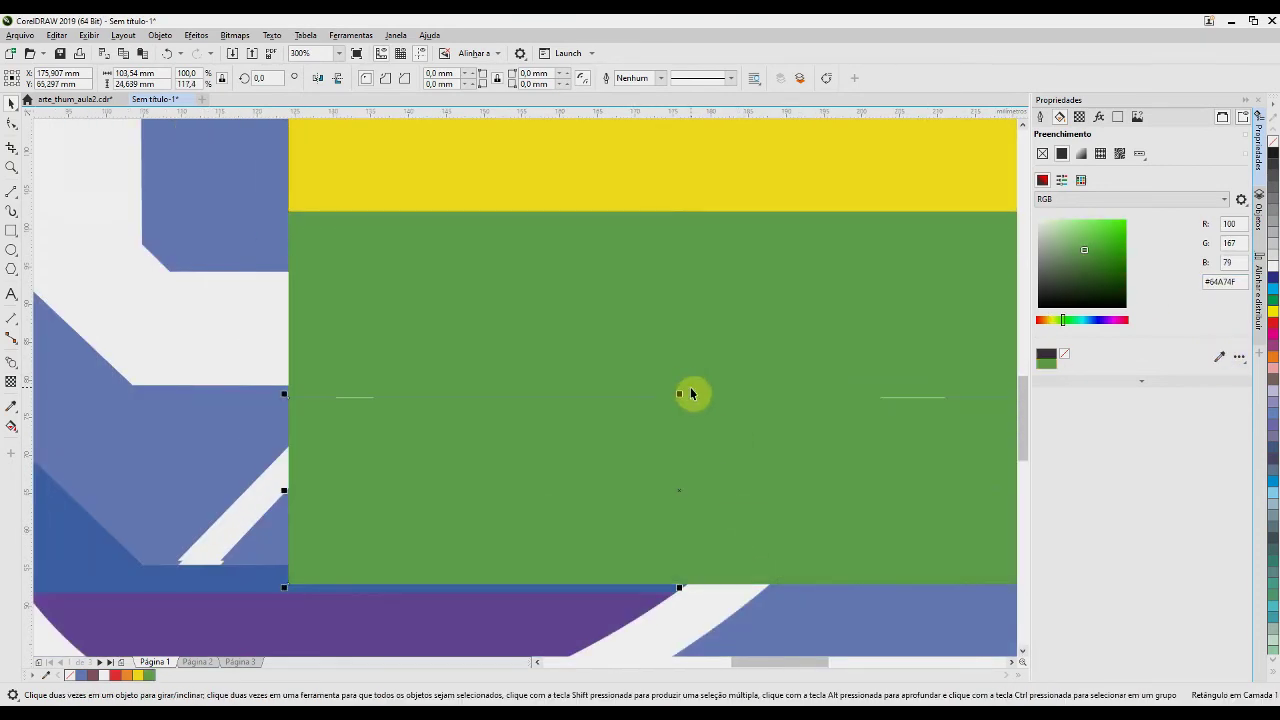
left_click(1219, 357)
left_click(171, 571)
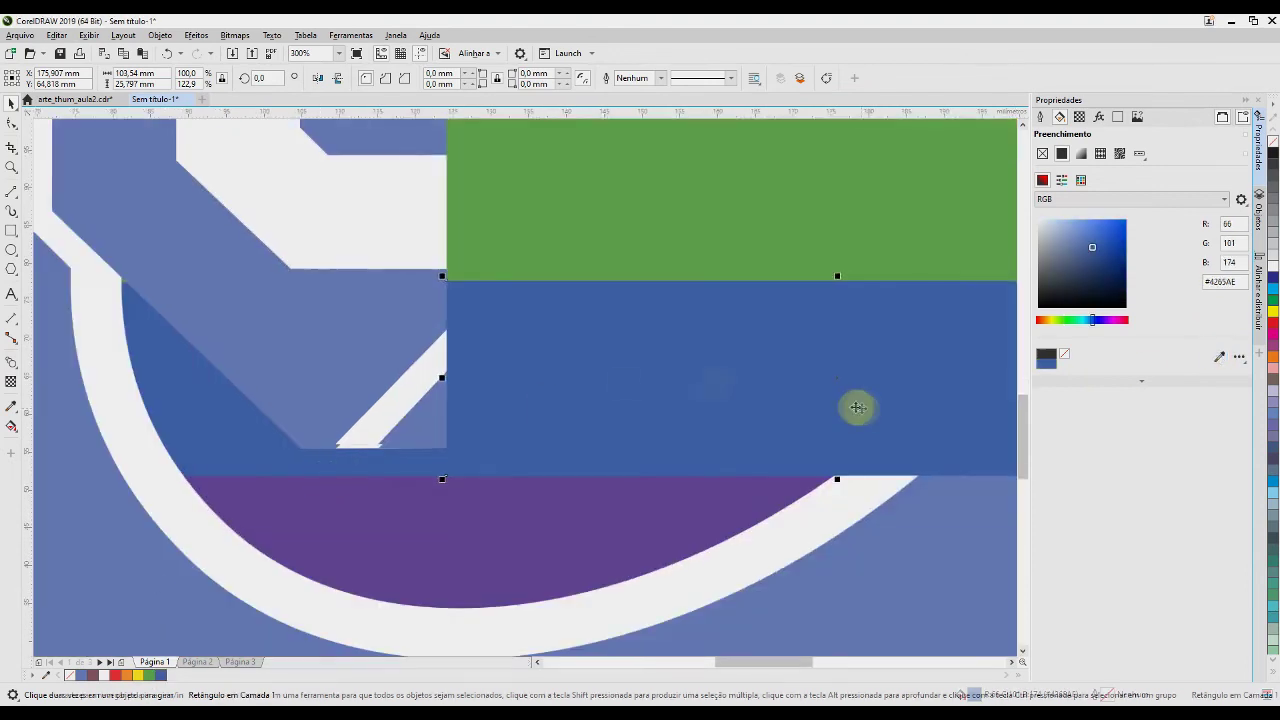
Duplicate the blue rectangle below as a 17.6 mm high stripe filled with the purple sampled from the logo (#674699)
left_click_drag(857, 420, 759, 368)
right_click(771, 574)
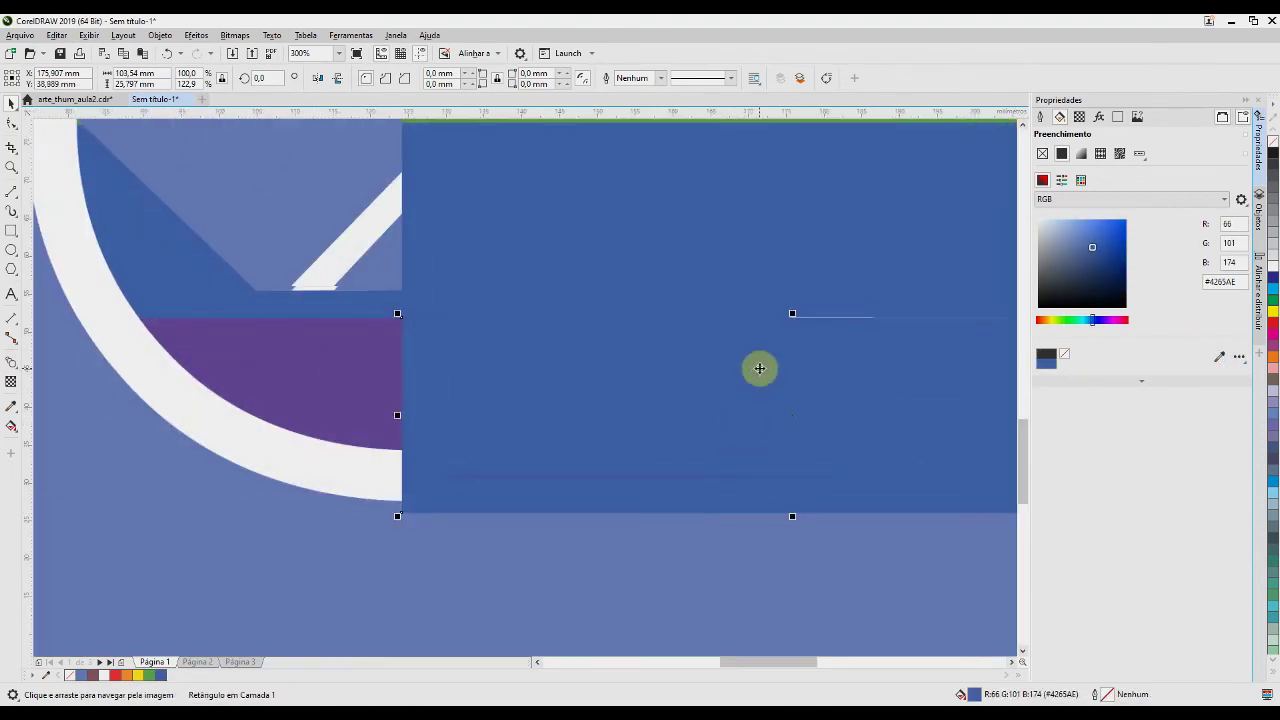
left_click_drag(792, 516, 788, 454)
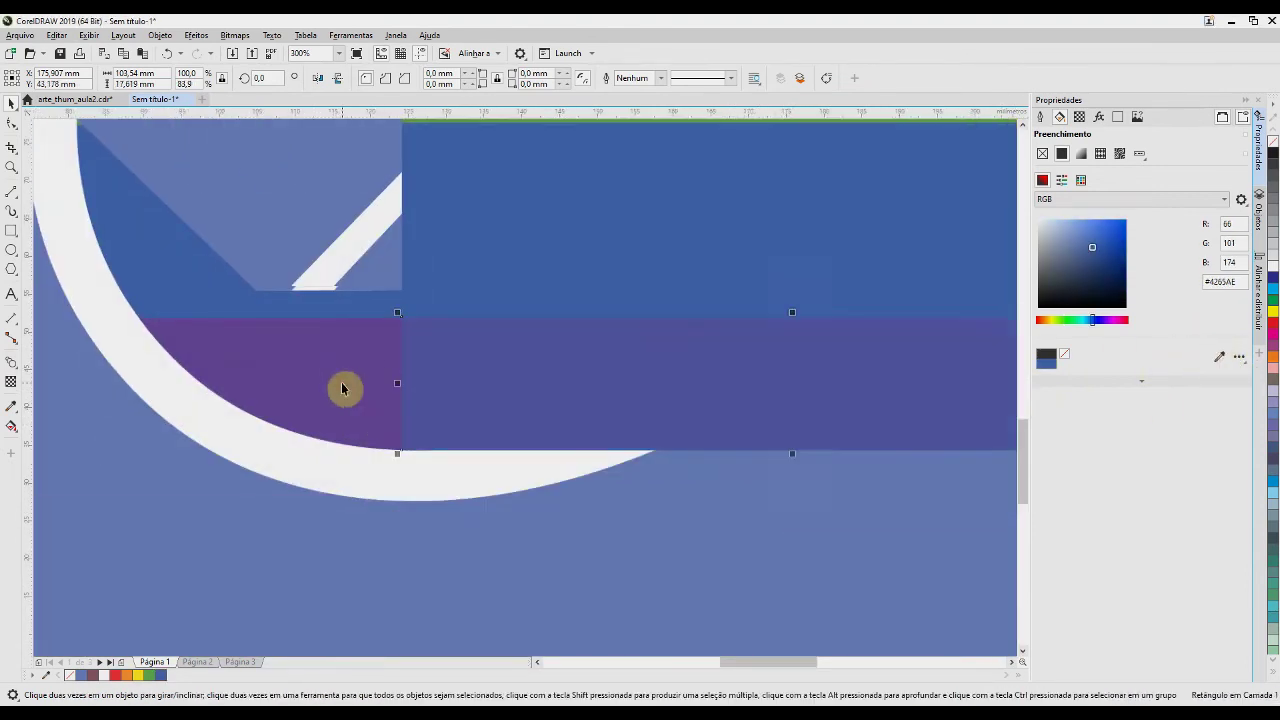
Group the six rainbow rectangles and widen the group leftward to about 153.7 mm so it spans the whole oval
scroll(342, 388, "down", 2)
left_click_drag(421, 340, 559, 458)
left_click(552, 470)
left_click(549, 499, "shift")
left_click(536, 420, "shift")
left_click(527, 370, "shift")
left_click(529, 318, "shift")
left_click(532, 272, "shift")
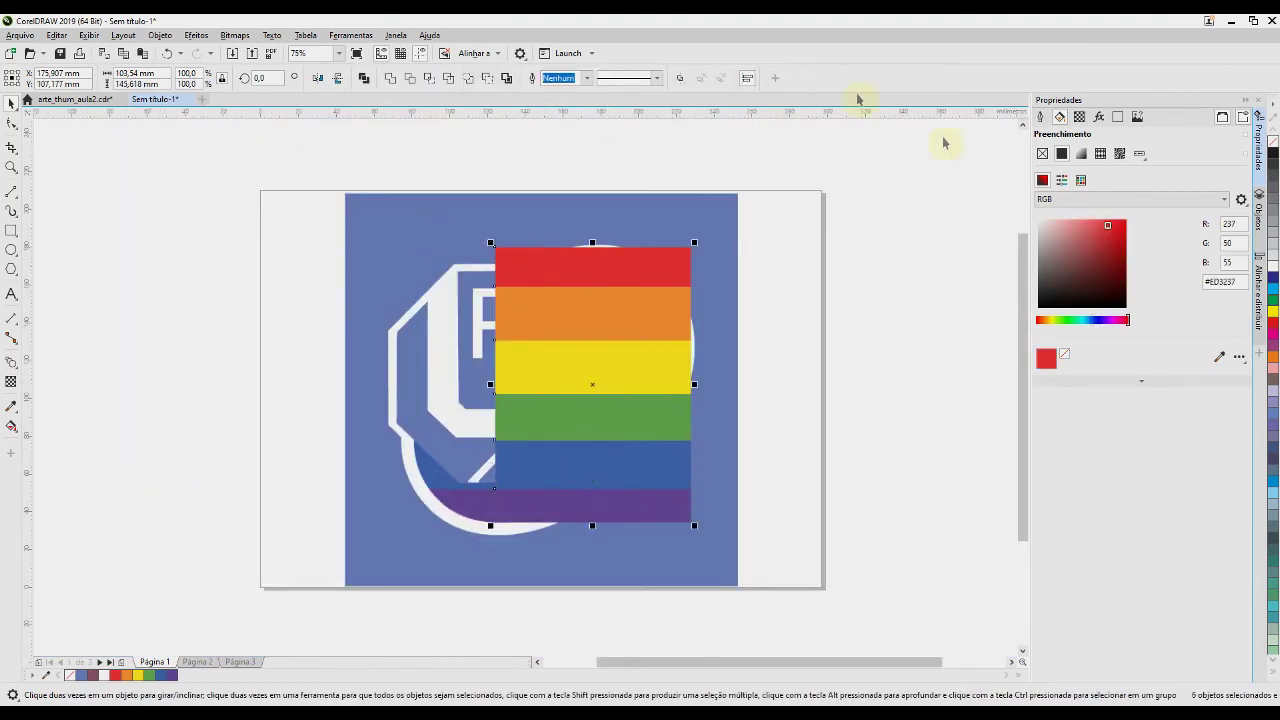
key("ctrl+g")
left_click_drag(490, 384, 396, 384)
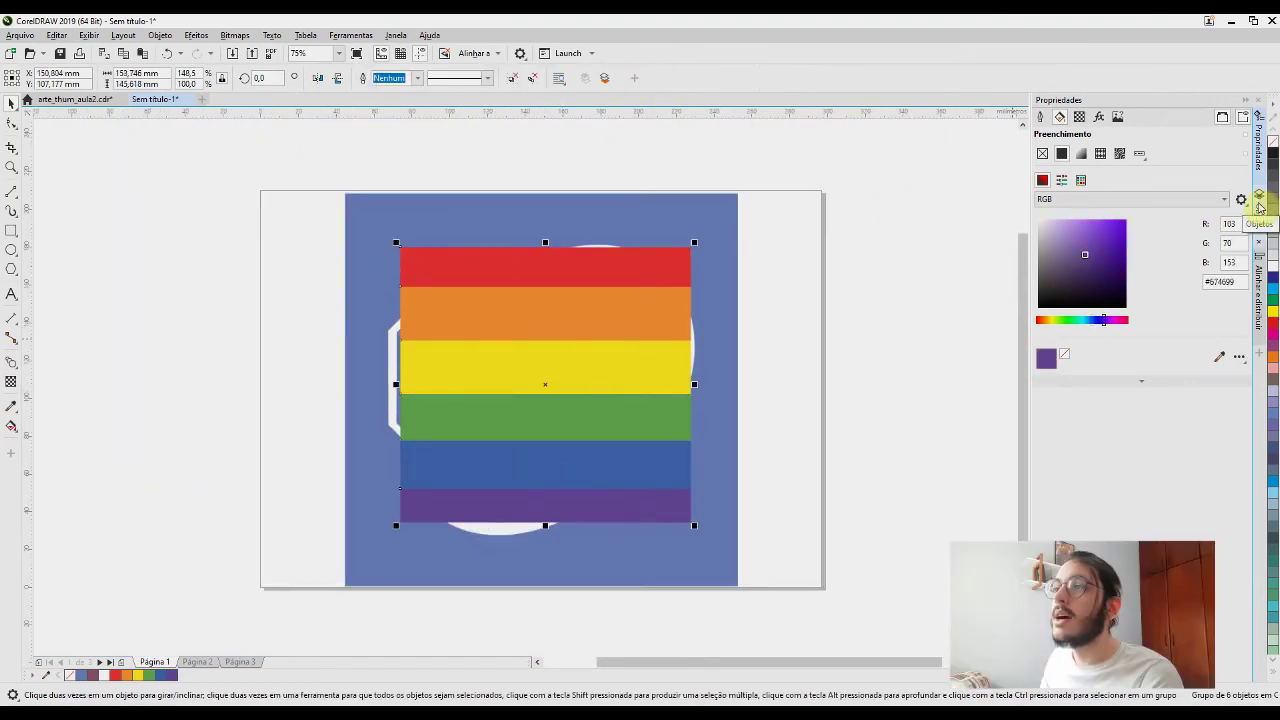
Hide the rainbow stripe group and unhide the black oval
left_click(1262, 208)
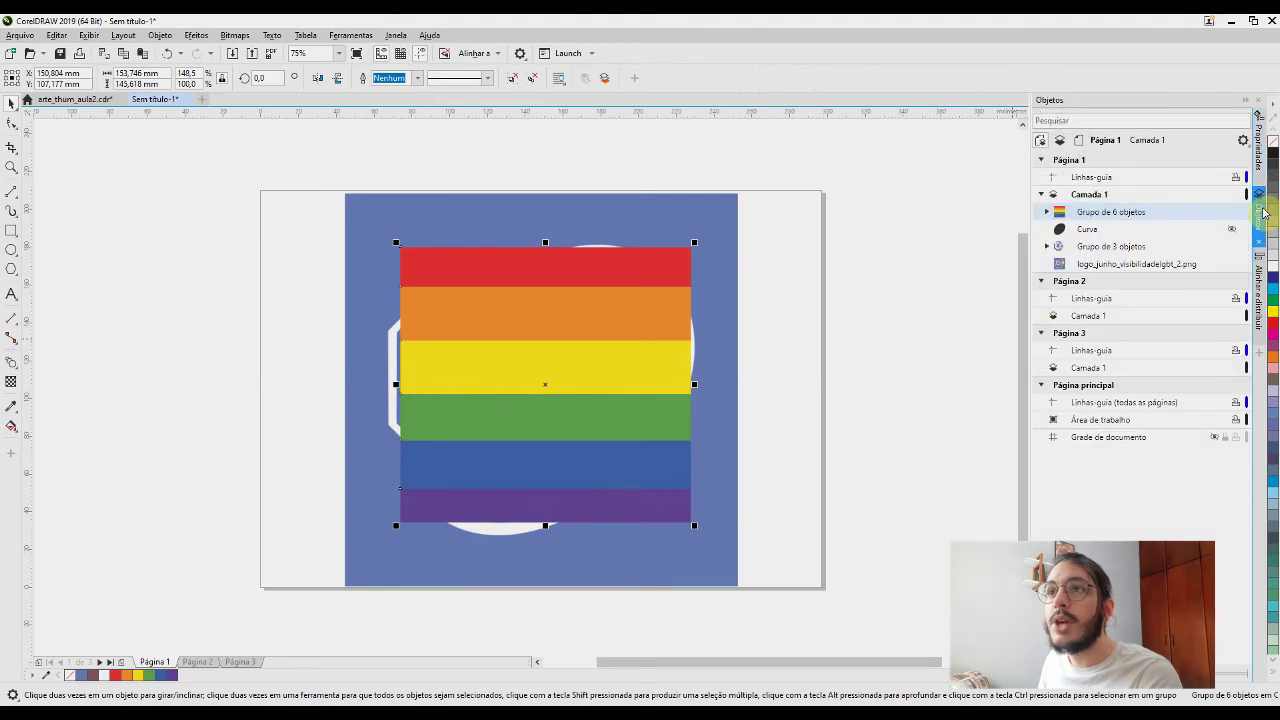
left_click(1232, 213)
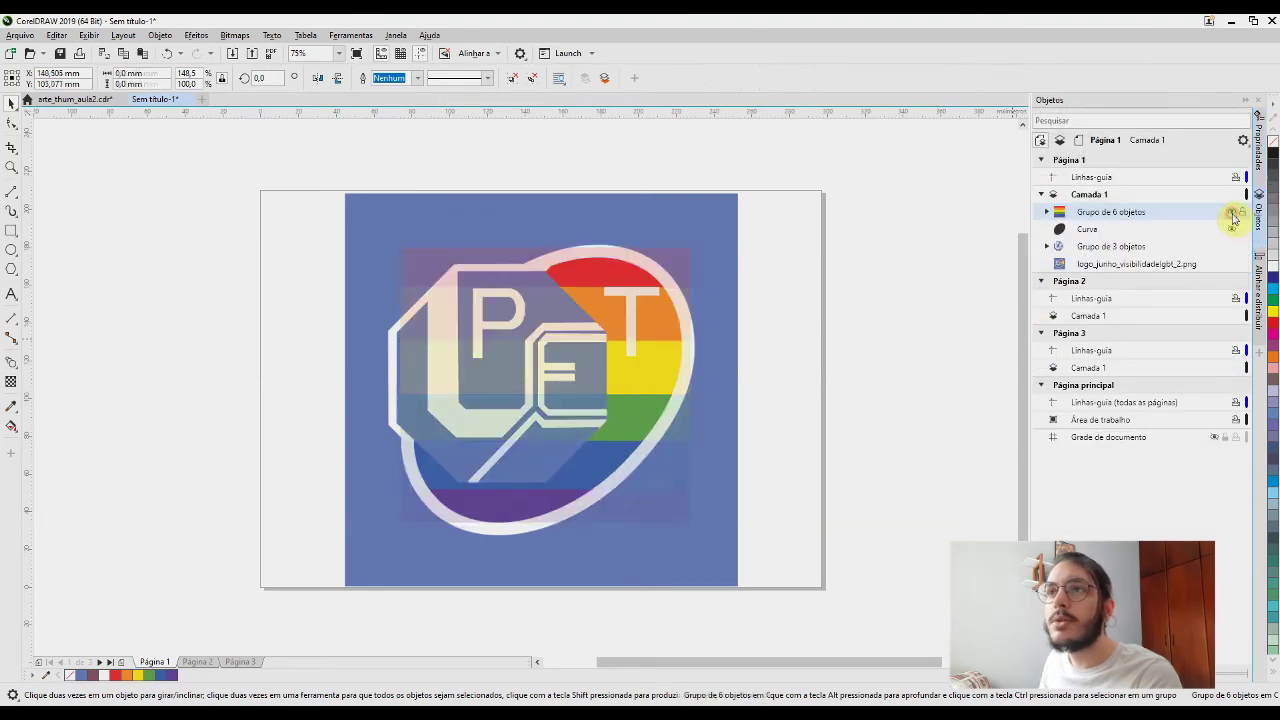
left_click(1229, 230)
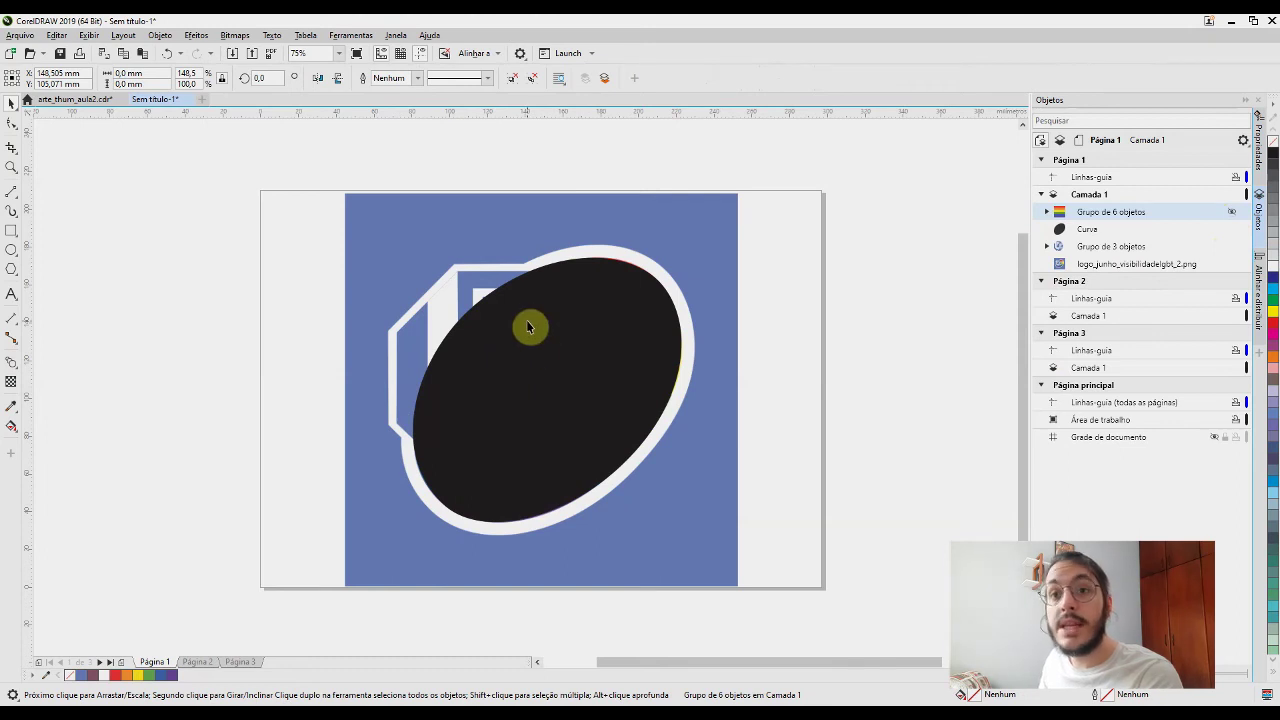
Draw a rectangle about 186.6 by 175 mm that fully encloses the black oval
left_click(590, 352)
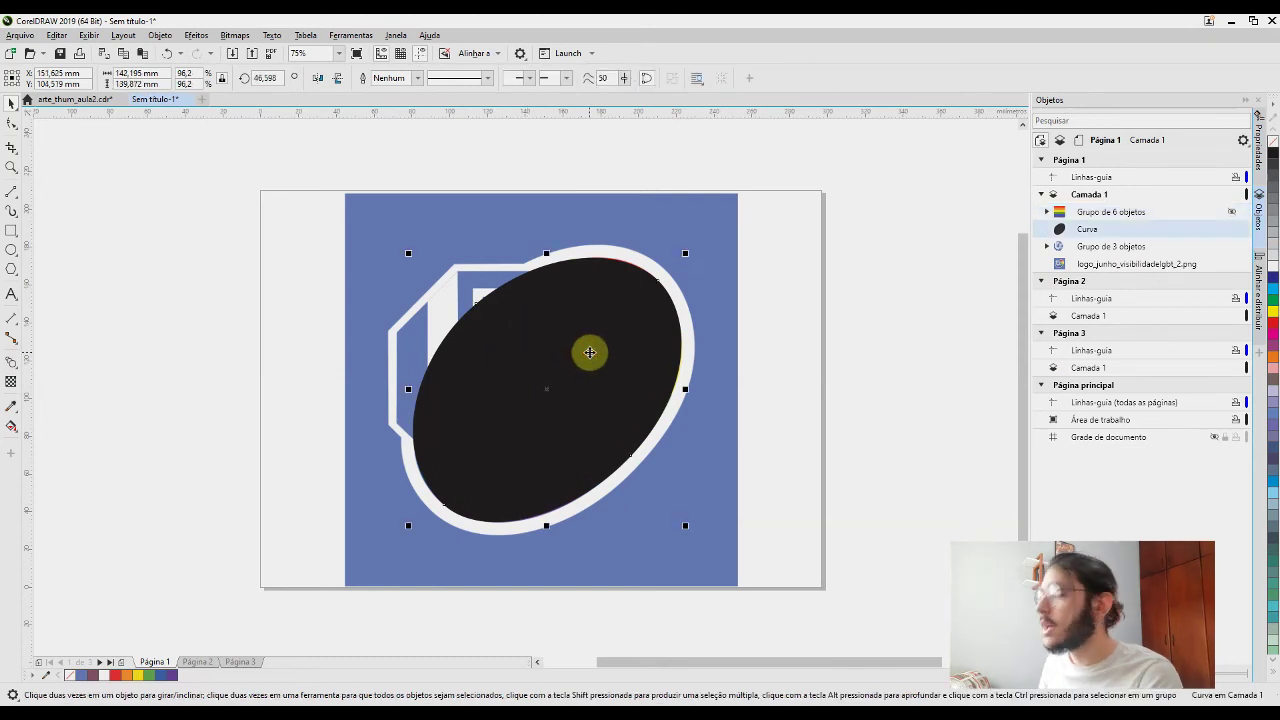
left_click(11, 230)
left_click_drag(369, 213, 730, 550)
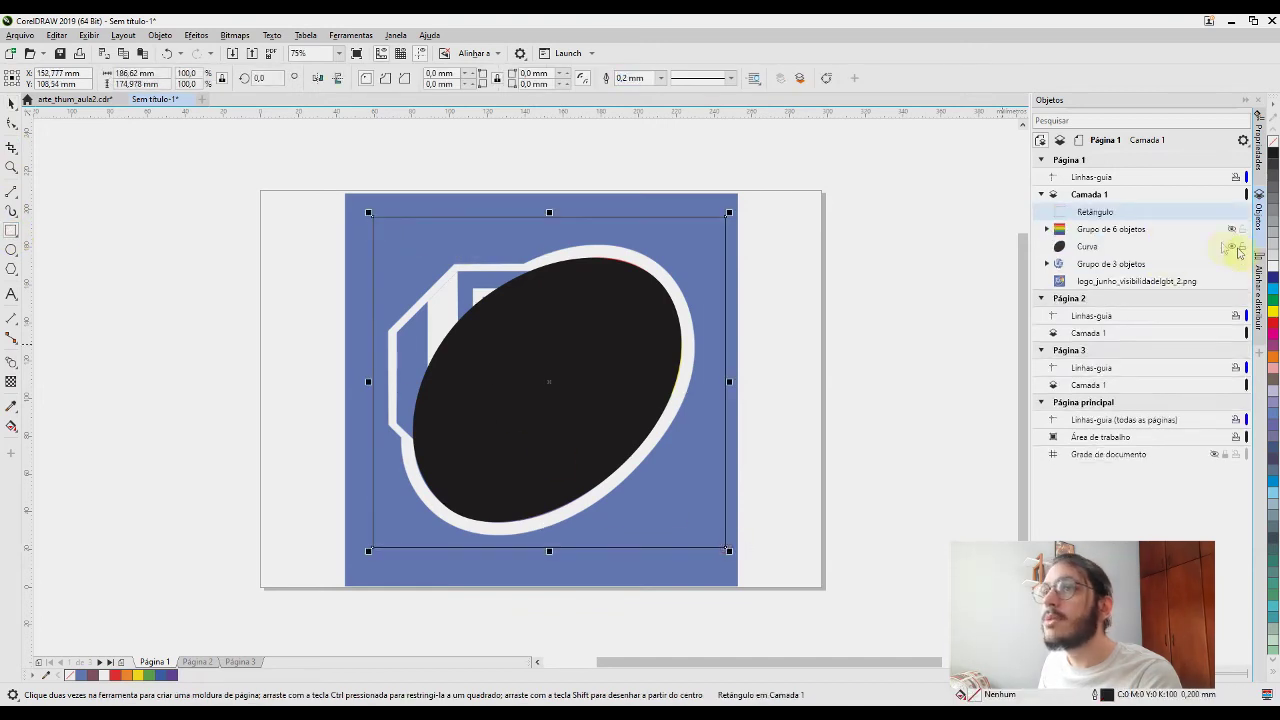
Fill the enclosing rectangle with solid C0 M100 Y59 K0 and remove its outline
left_click(1259, 155)
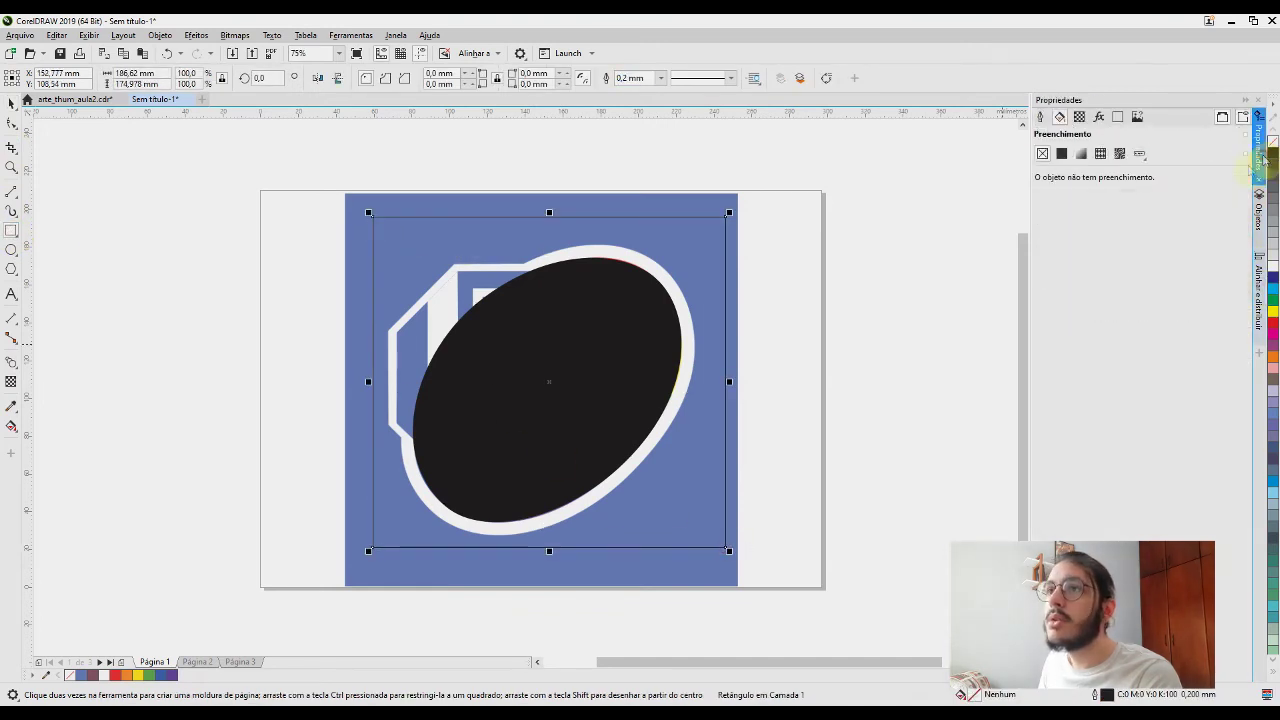
left_click(1061, 153)
left_click(1040, 117)
left_click(1082, 172)
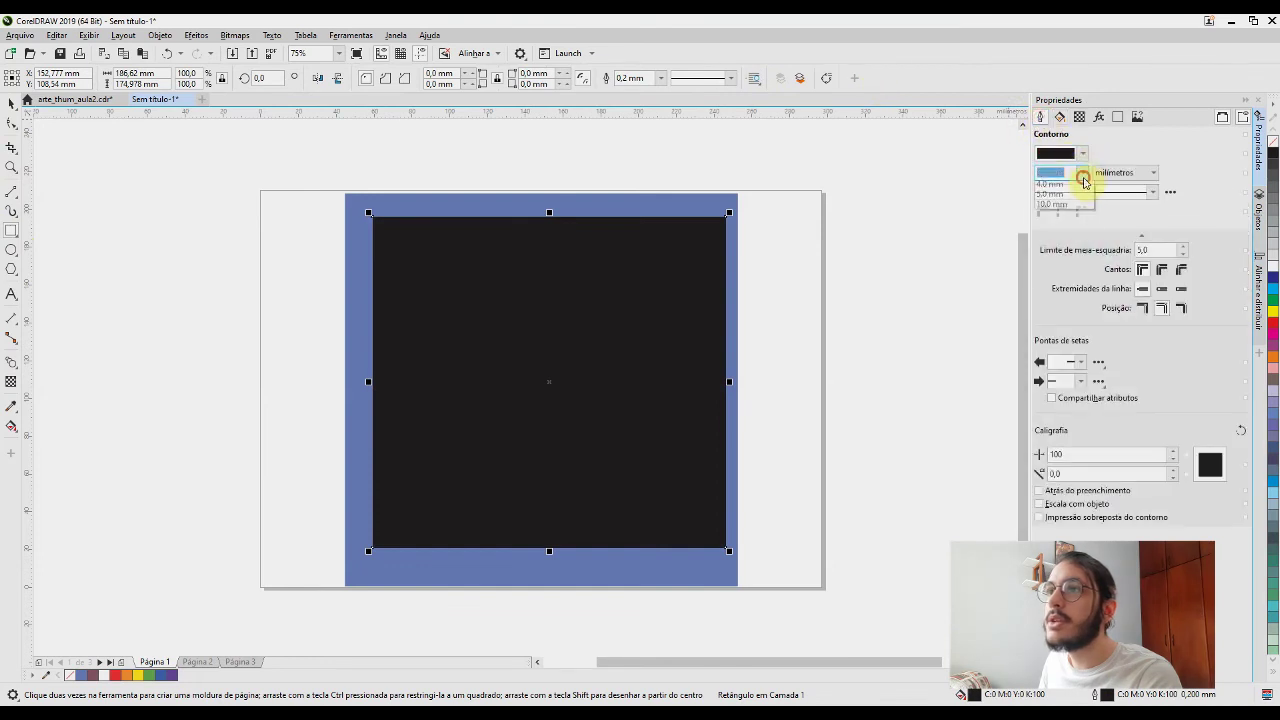
left_click(1075, 186)
left_click(1061, 117)
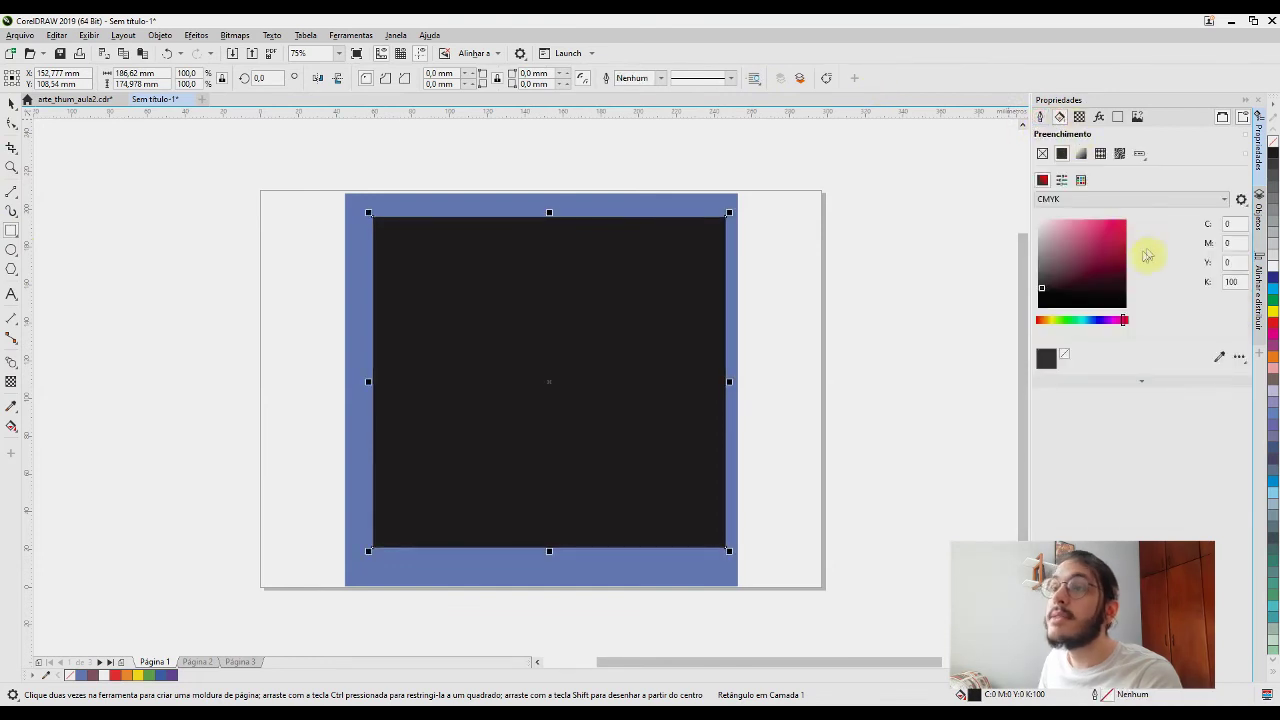
left_click(1164, 177)
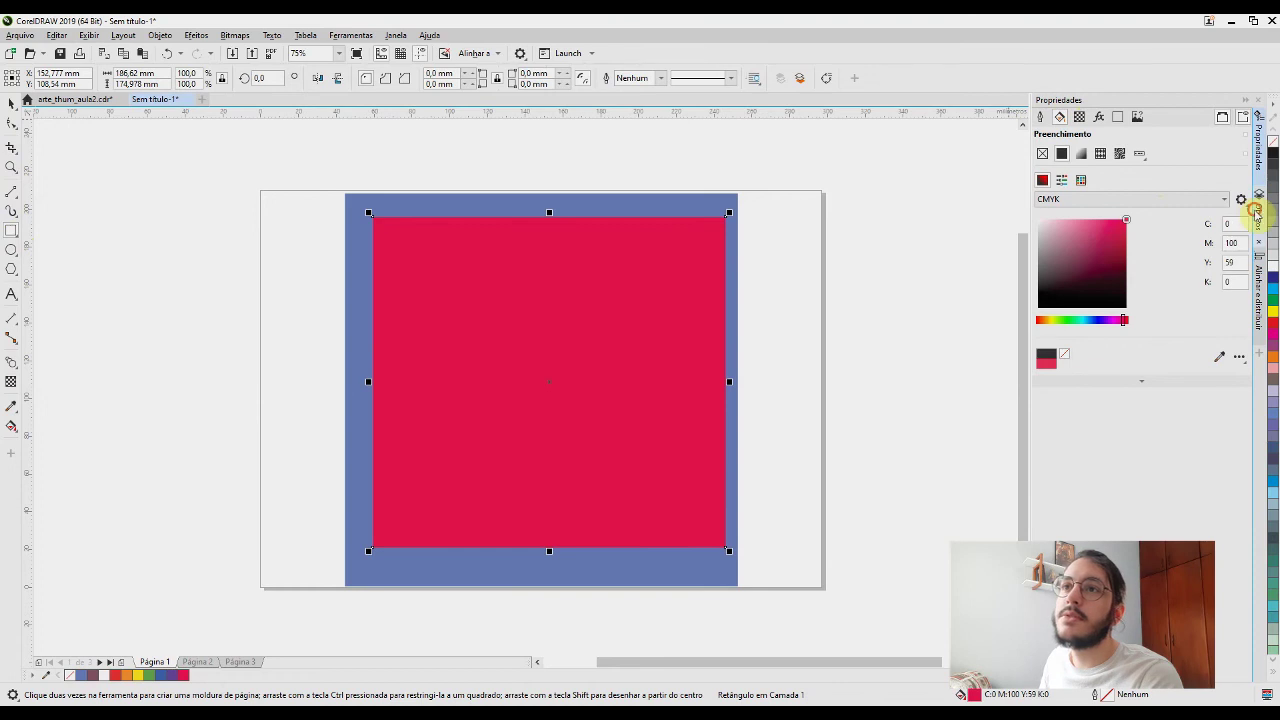
Move the oval above the crimson rectangle in the stacking order and subtract it from the rectangle
left_click(1256, 212)
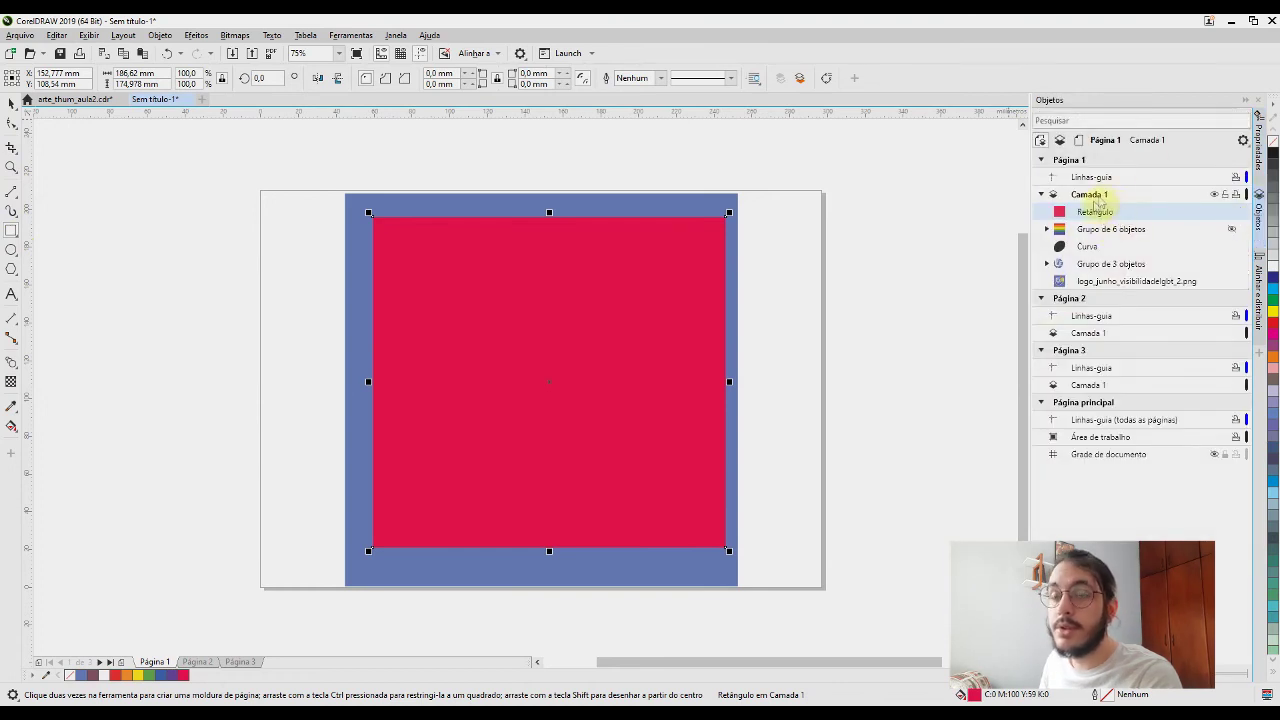
left_click_drag(1090, 247, 1105, 212)
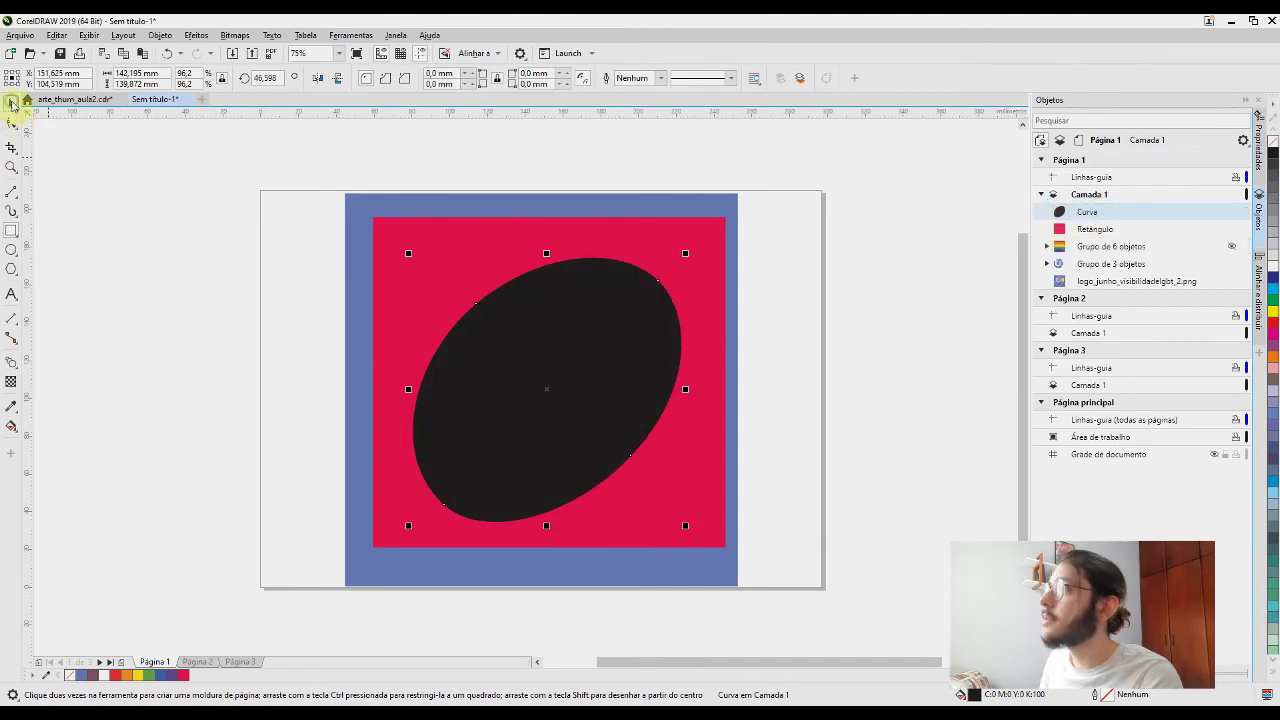
left_click(691, 280, "shift")
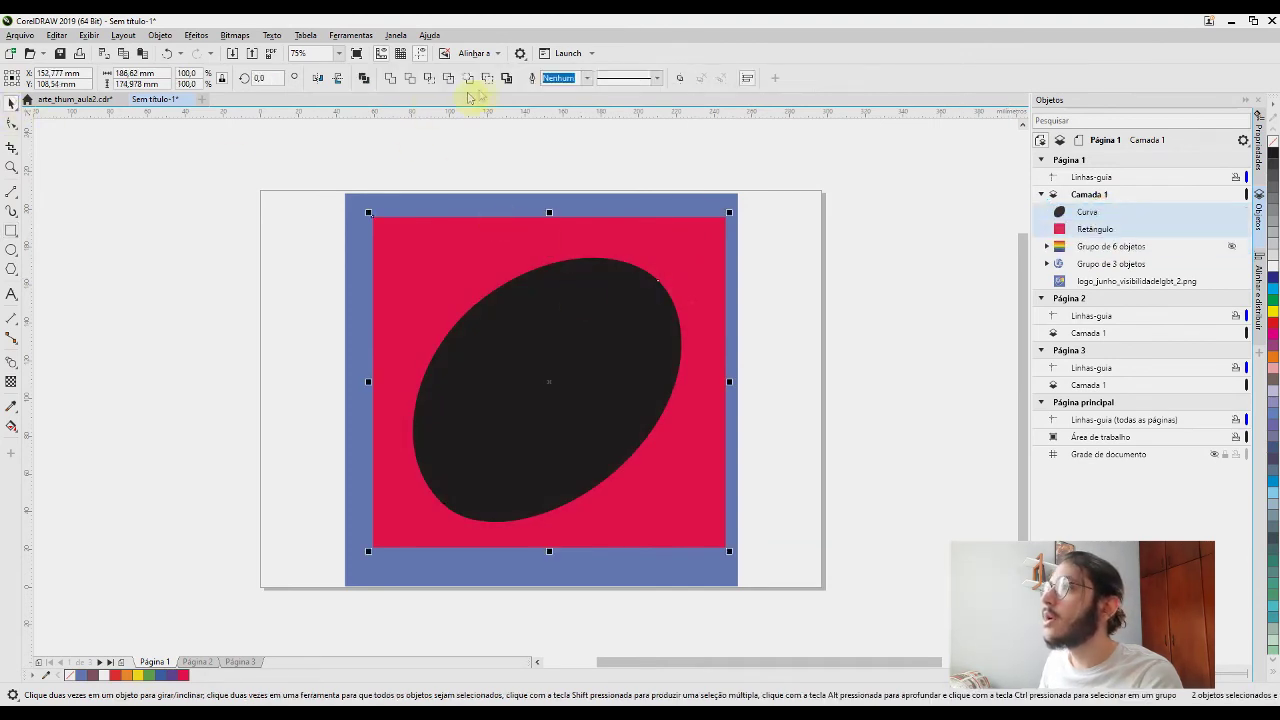
left_click(489, 80)
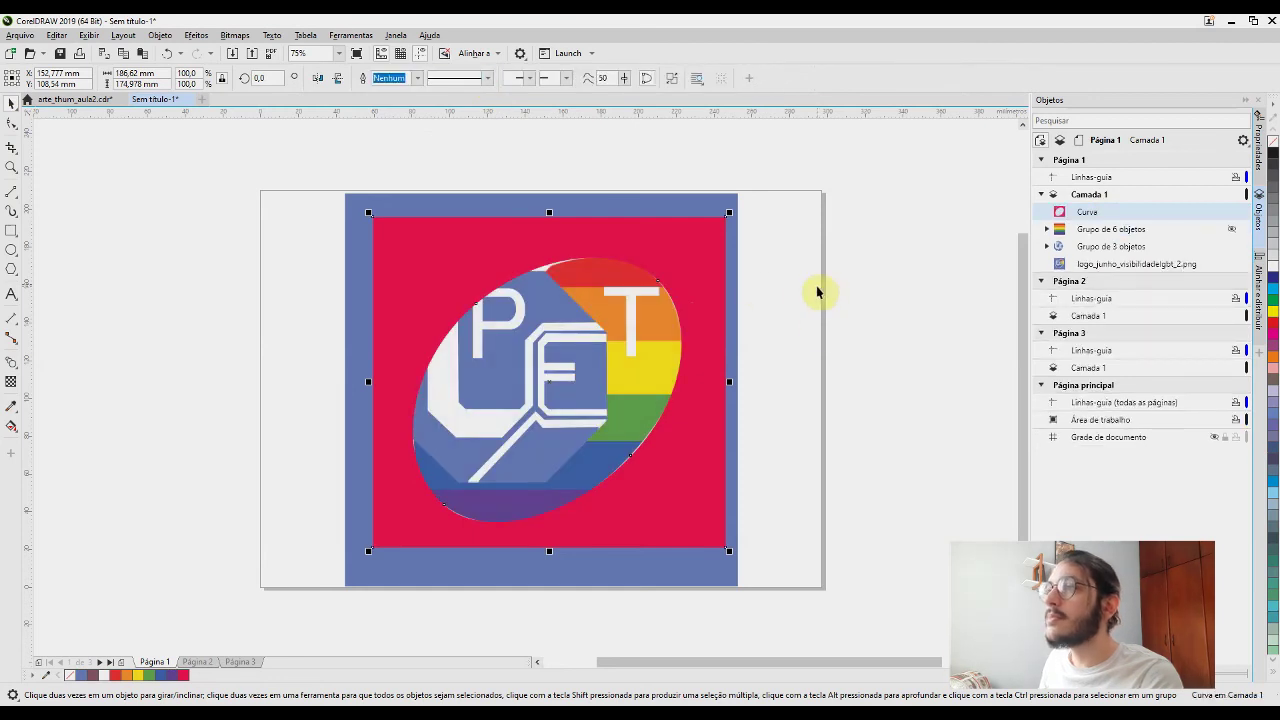
Unhide the rainbow stripe group beneath the crimson frame with the oval opening
left_click(1233, 245)
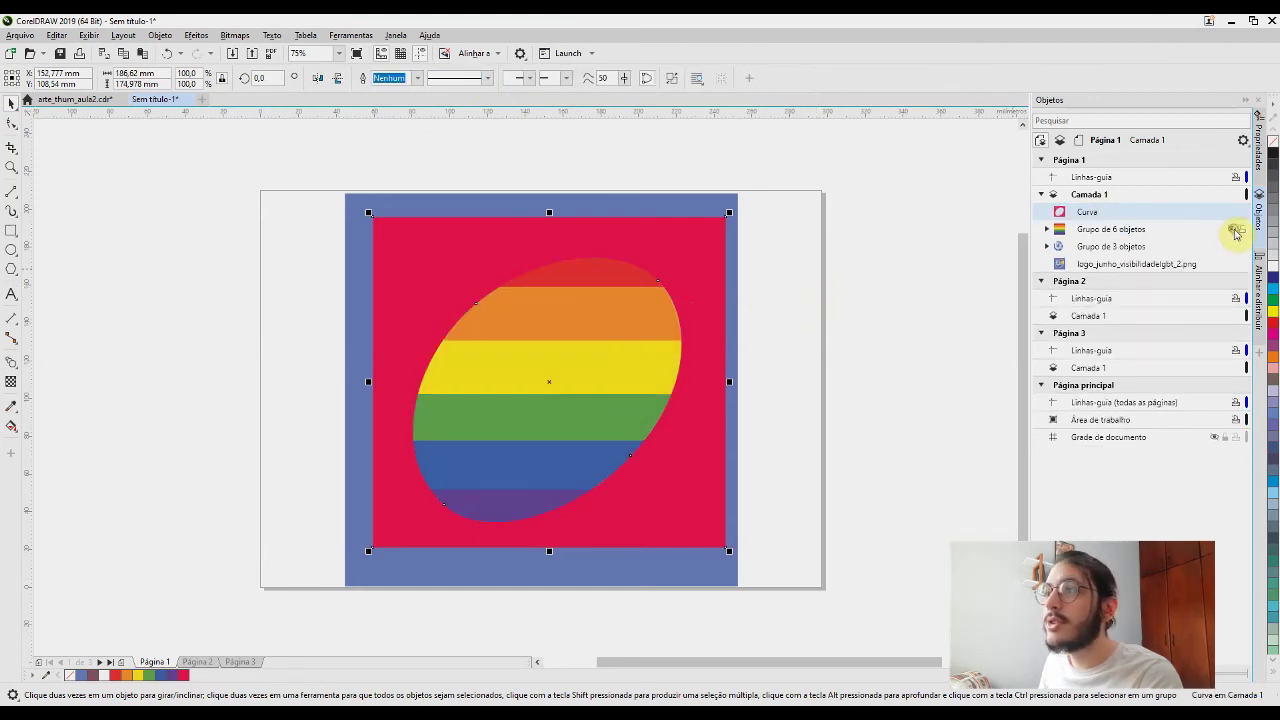
Subtract the crimson frame from the rainbow stripe group, trimming the stripes to the oval shape
key("Escape")
left_click(688, 260)
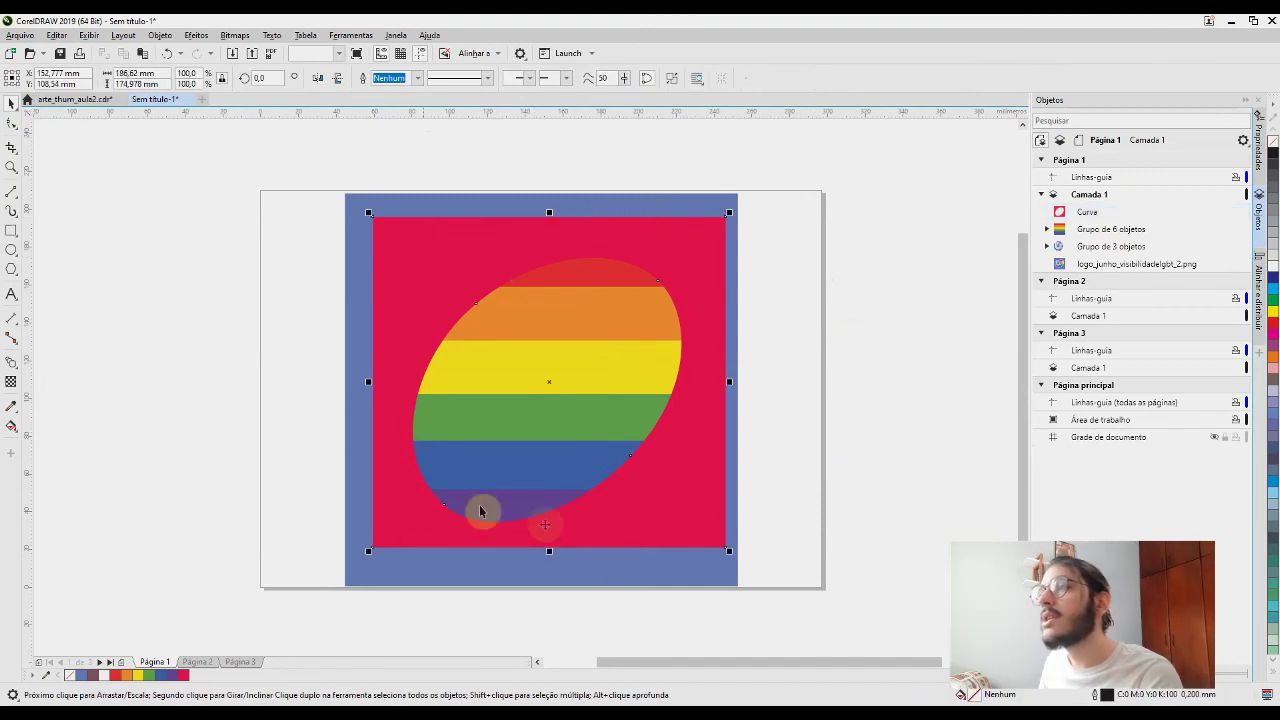
left_click(704, 512)
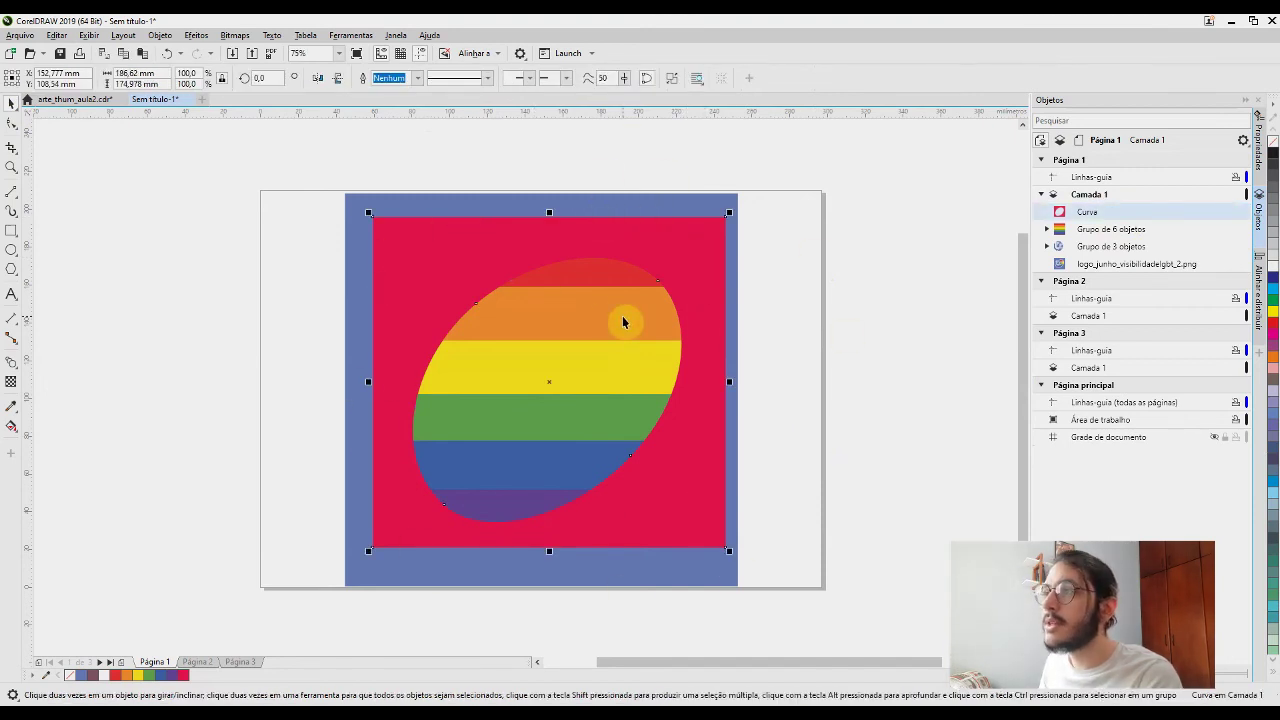
left_click(656, 316, "shift")
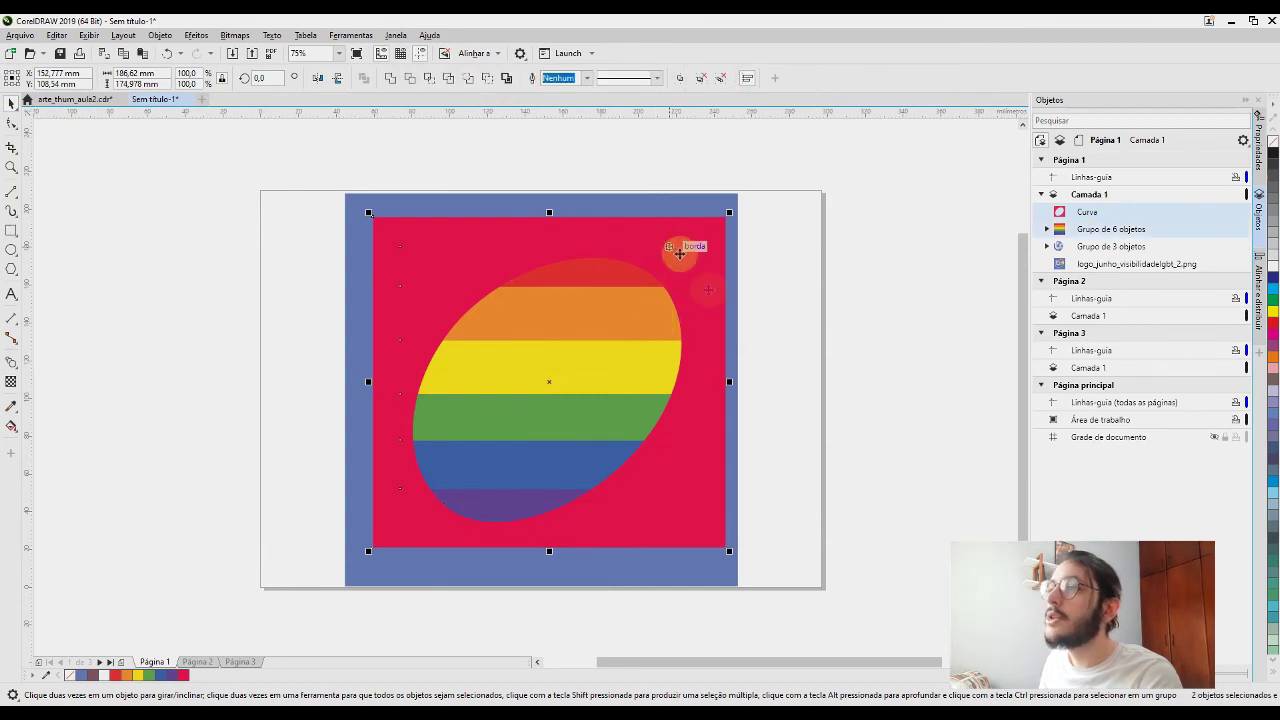
left_click(489, 80)
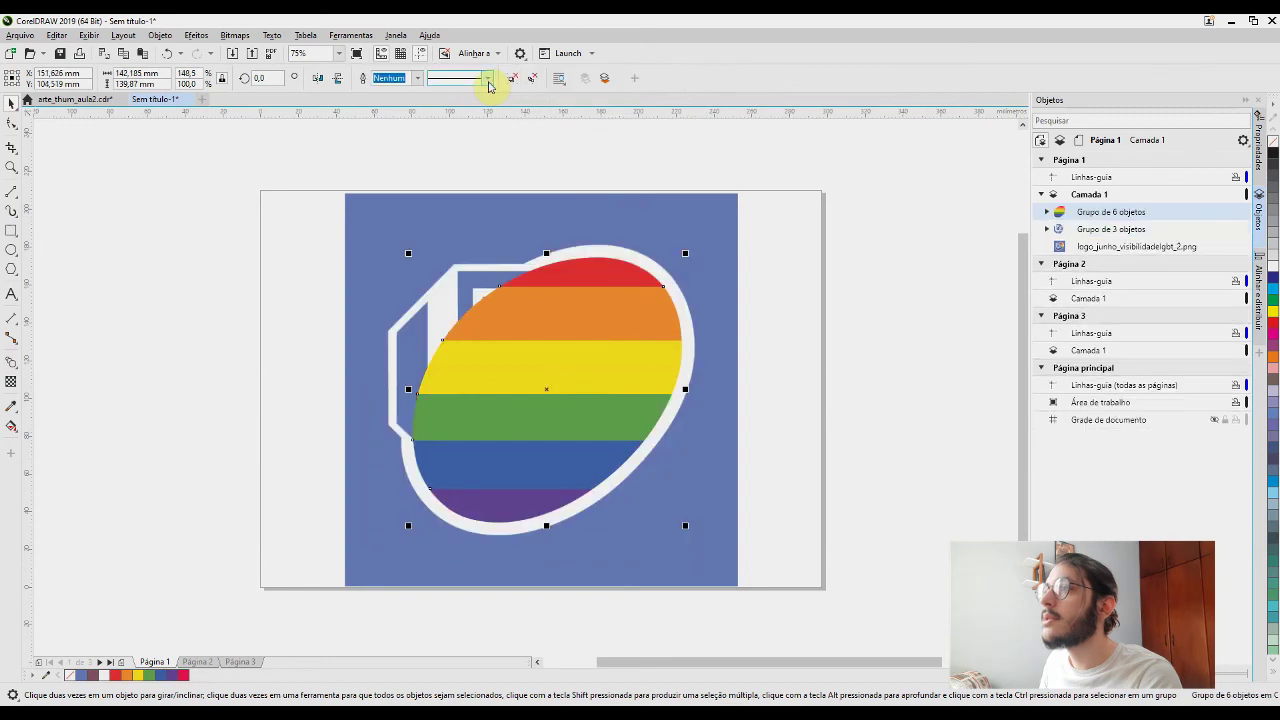
left_click_drag(571, 409, 806, 404)
key("ctrl+z")
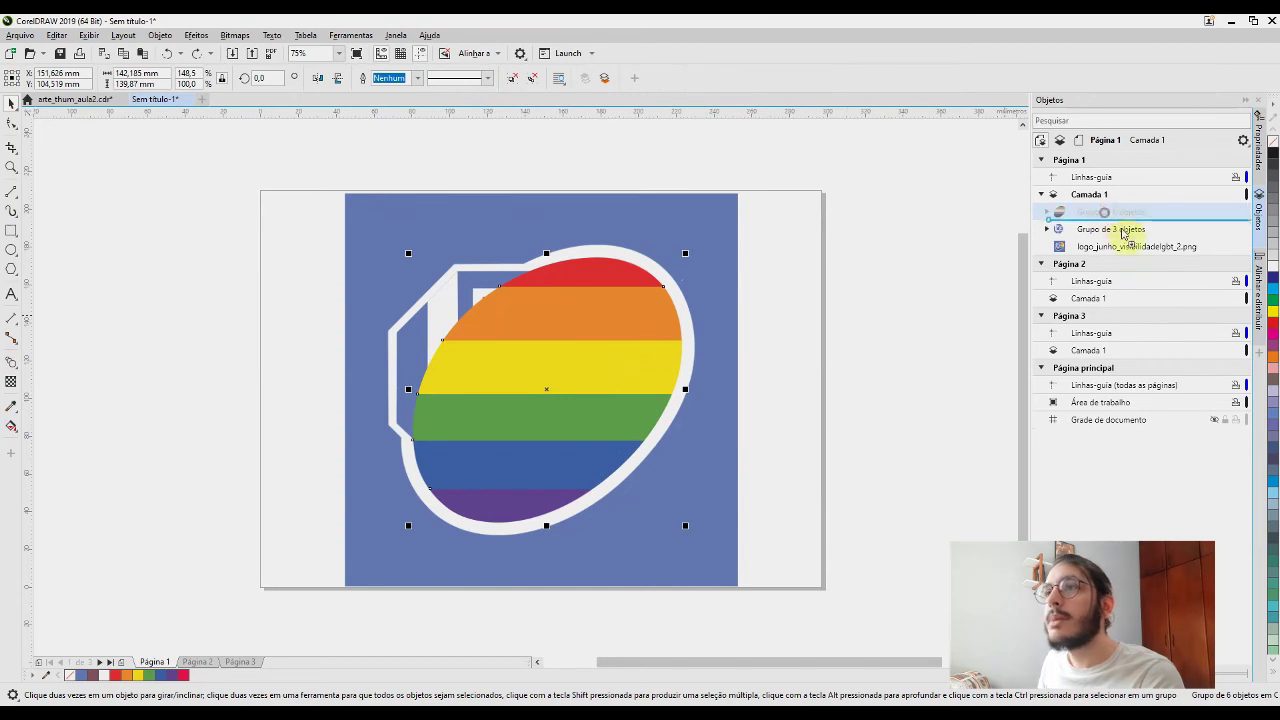
Move the rainbow oval group beneath the PET letter group in the stacking order and compare the result with the reference image
left_click_drag(1125, 240, 1125, 237)
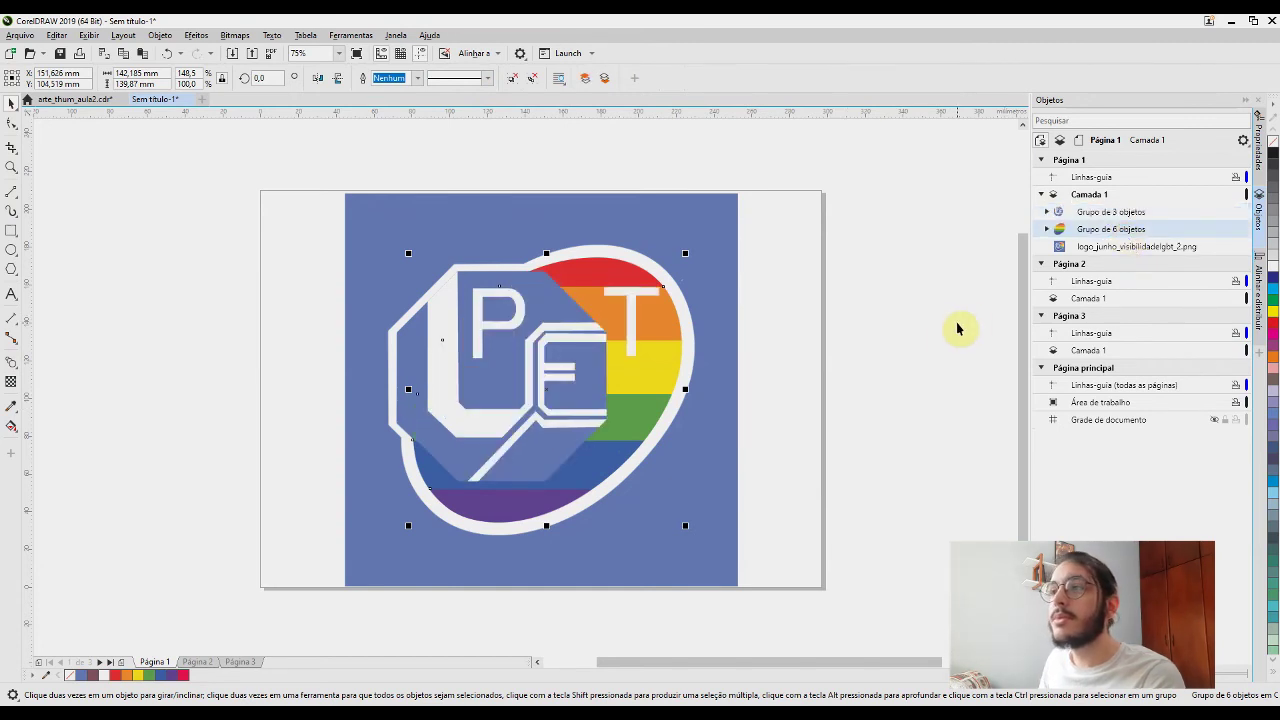
left_click(1231, 247)
scroll(555, 323, "up", 2)
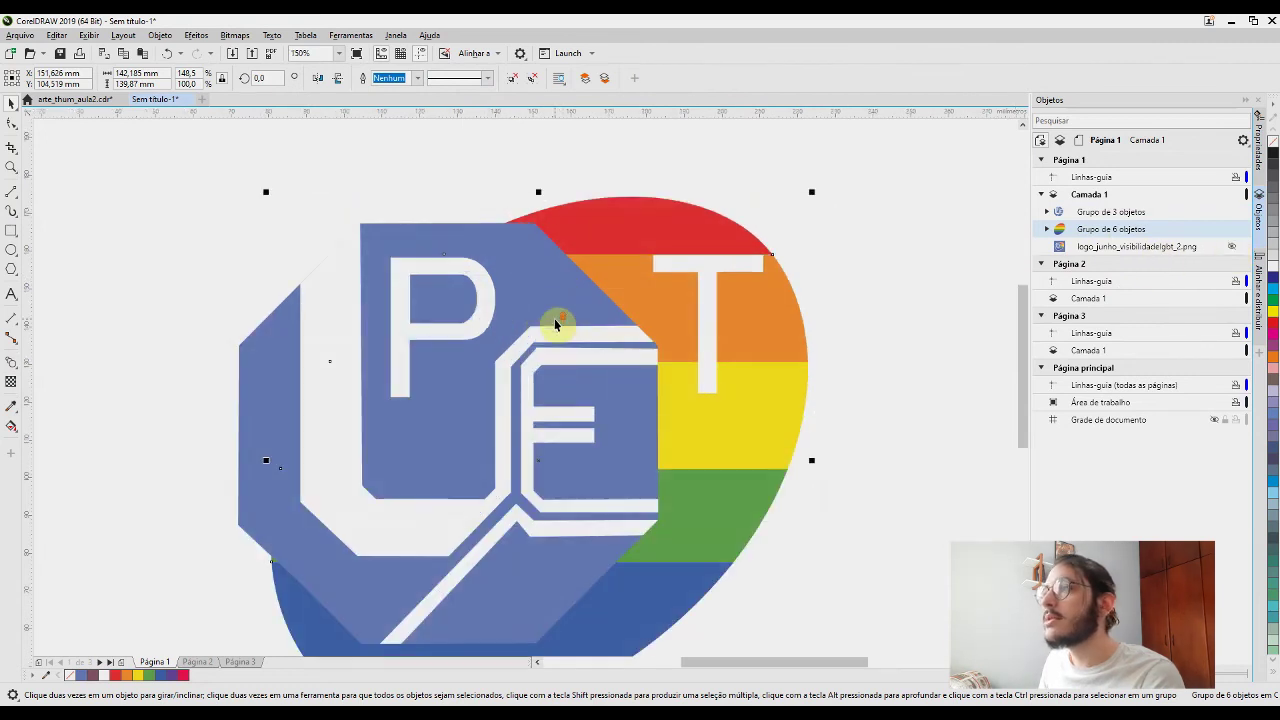
scroll(553, 323, "down", 2)
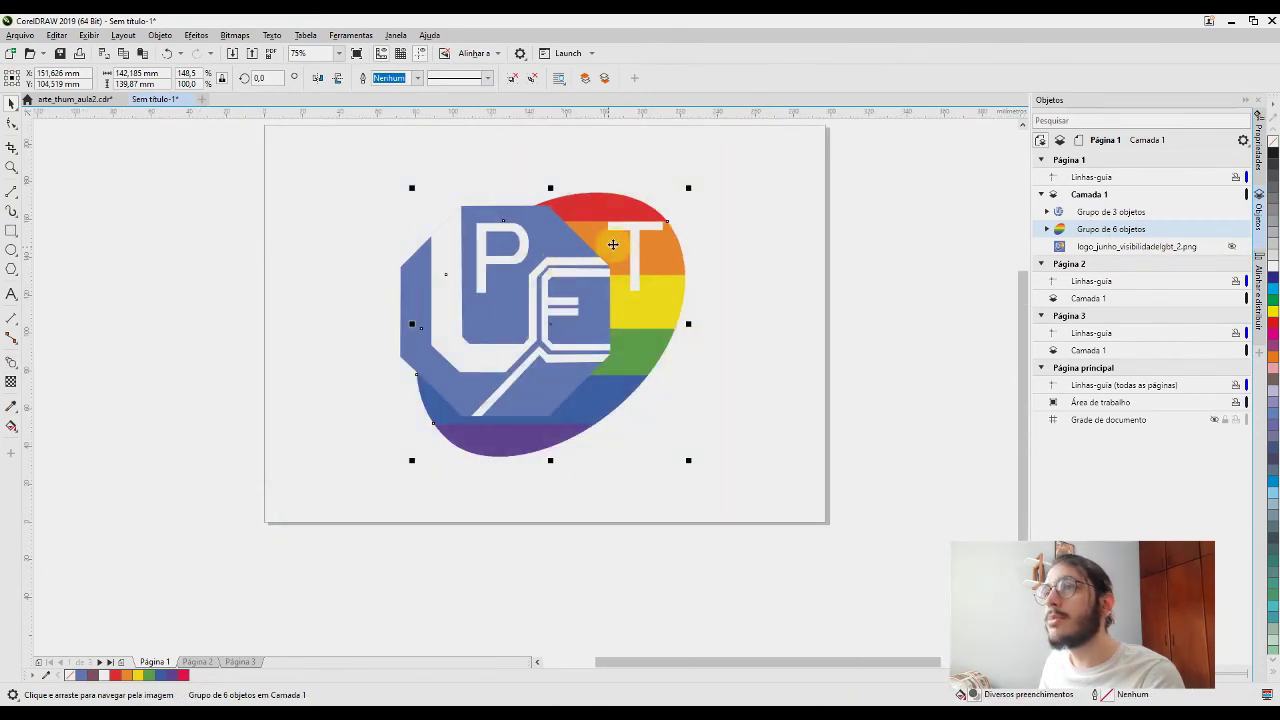
scroll(720, 292, "up", 2)
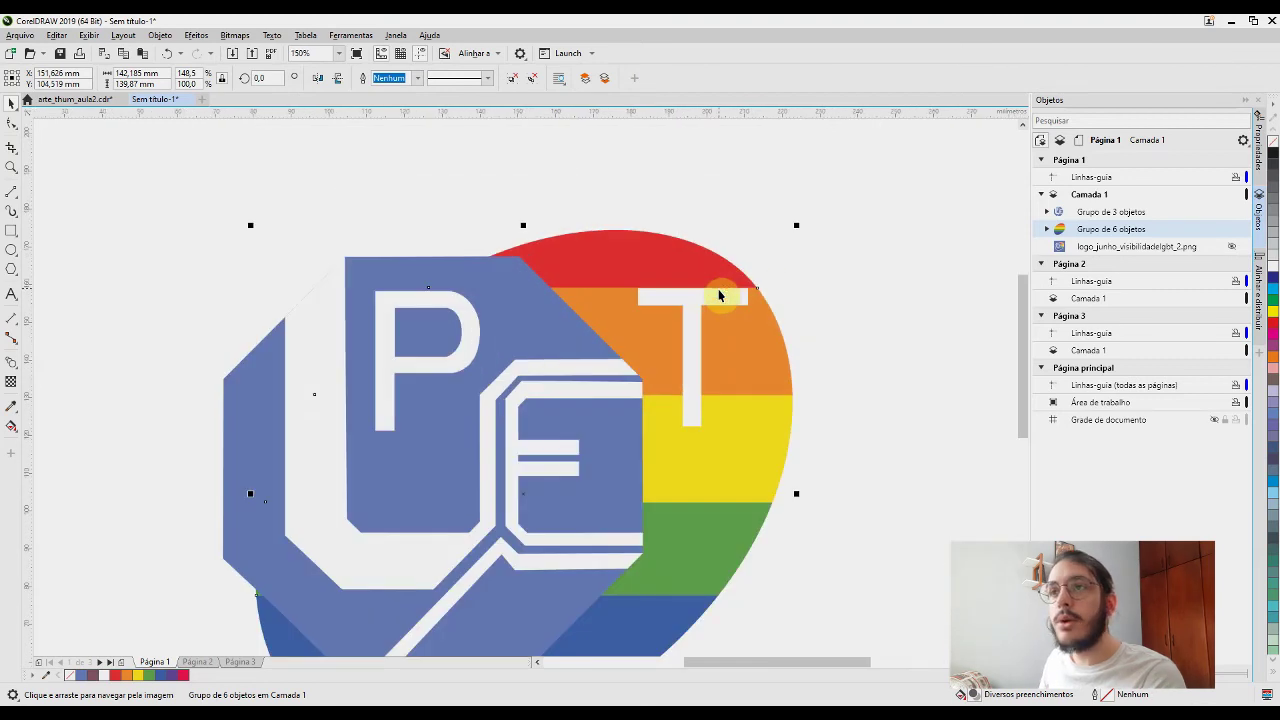
left_click(1234, 248)
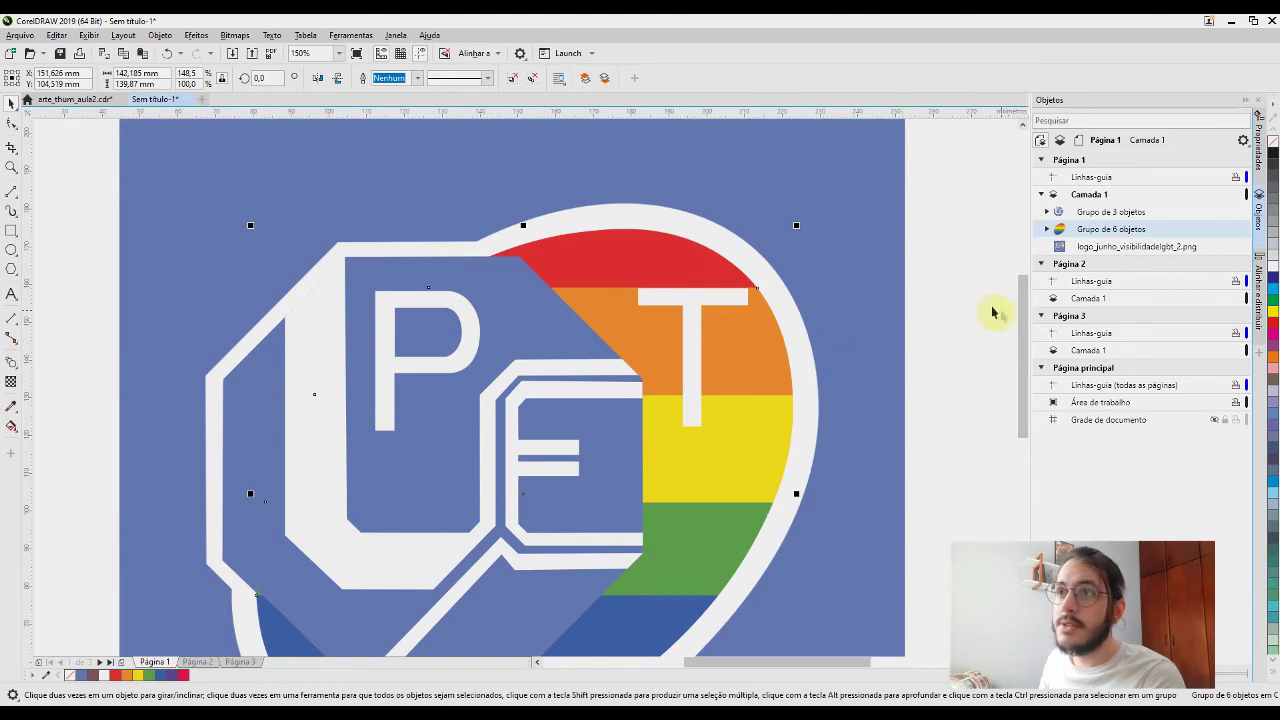
left_click_drag(905, 284, 947, 250)
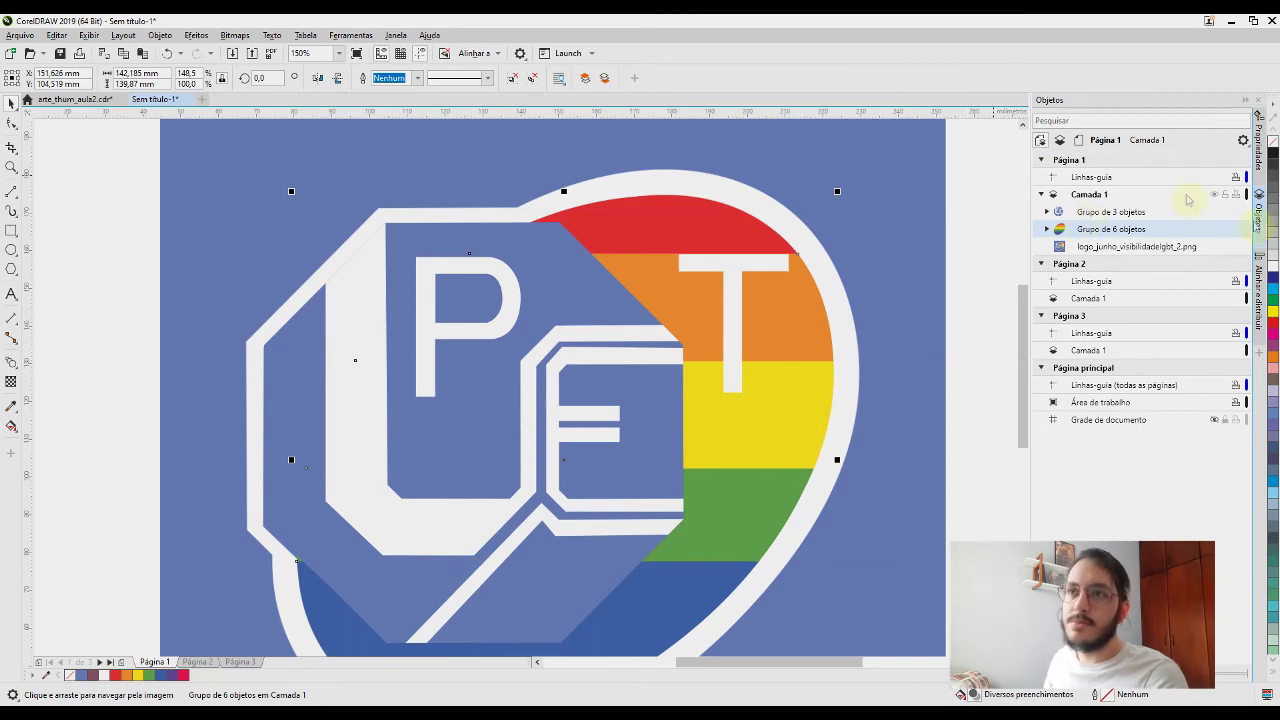
Group the PET letter group and the rainbow oval group into one logo group
left_click(1097, 212, "ctrl")
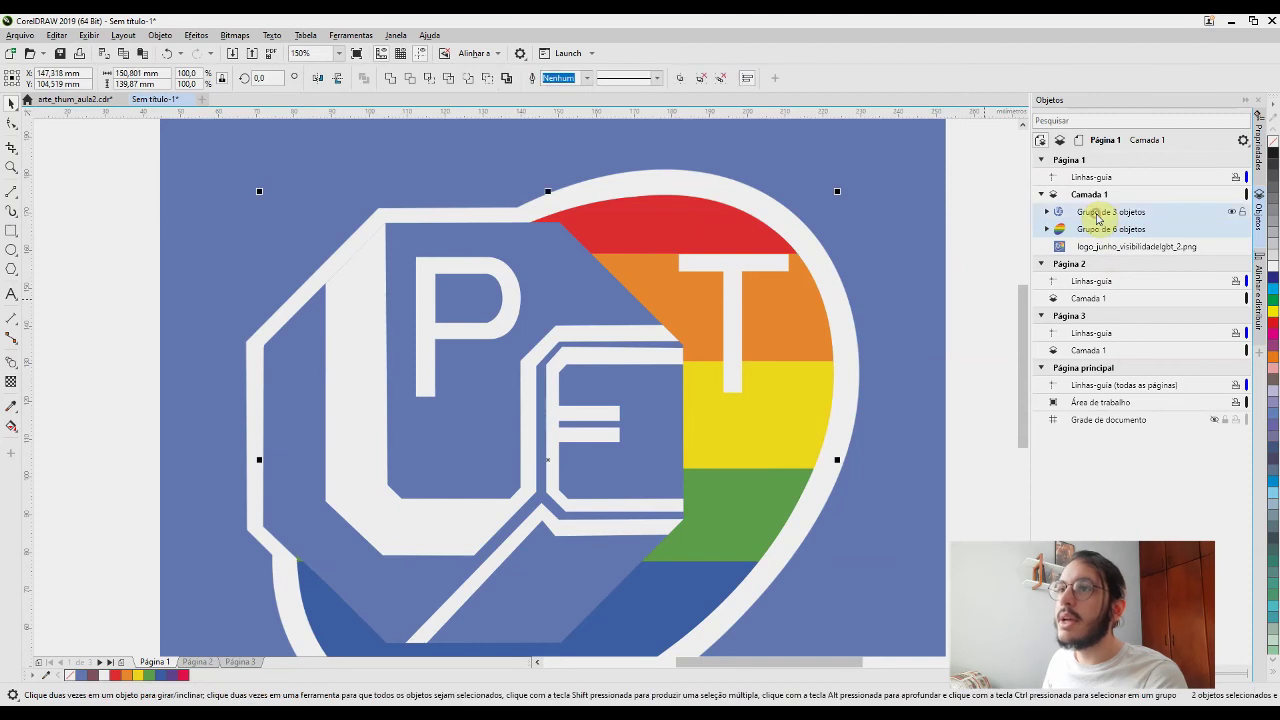
left_click(683, 79)
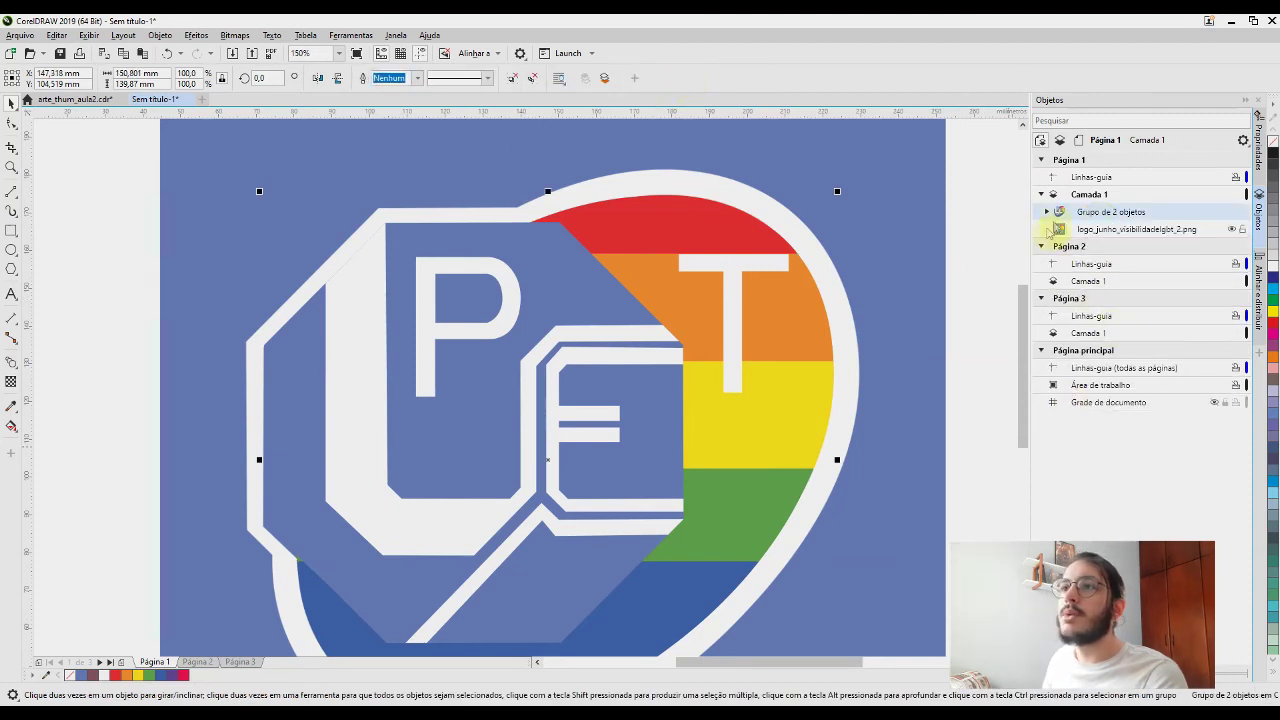
left_click(1234, 229)
left_click(1232, 214)
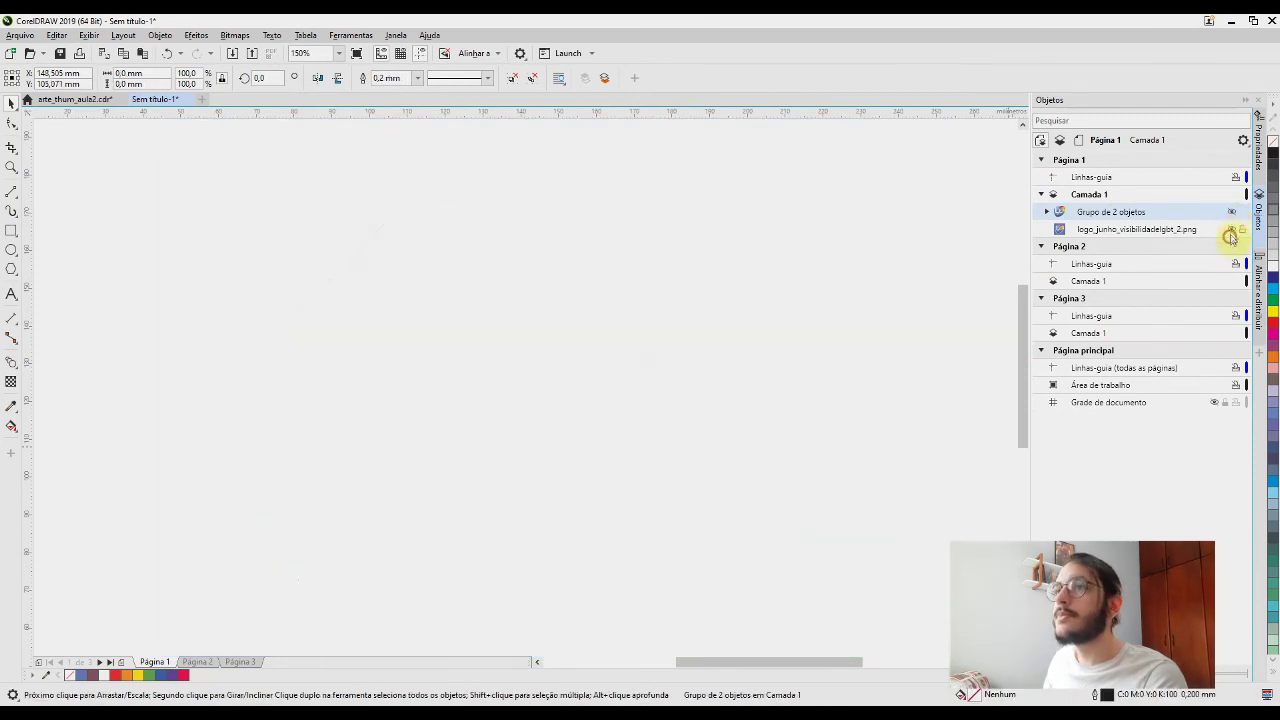
left_click(1230, 233)
left_click(733, 369)
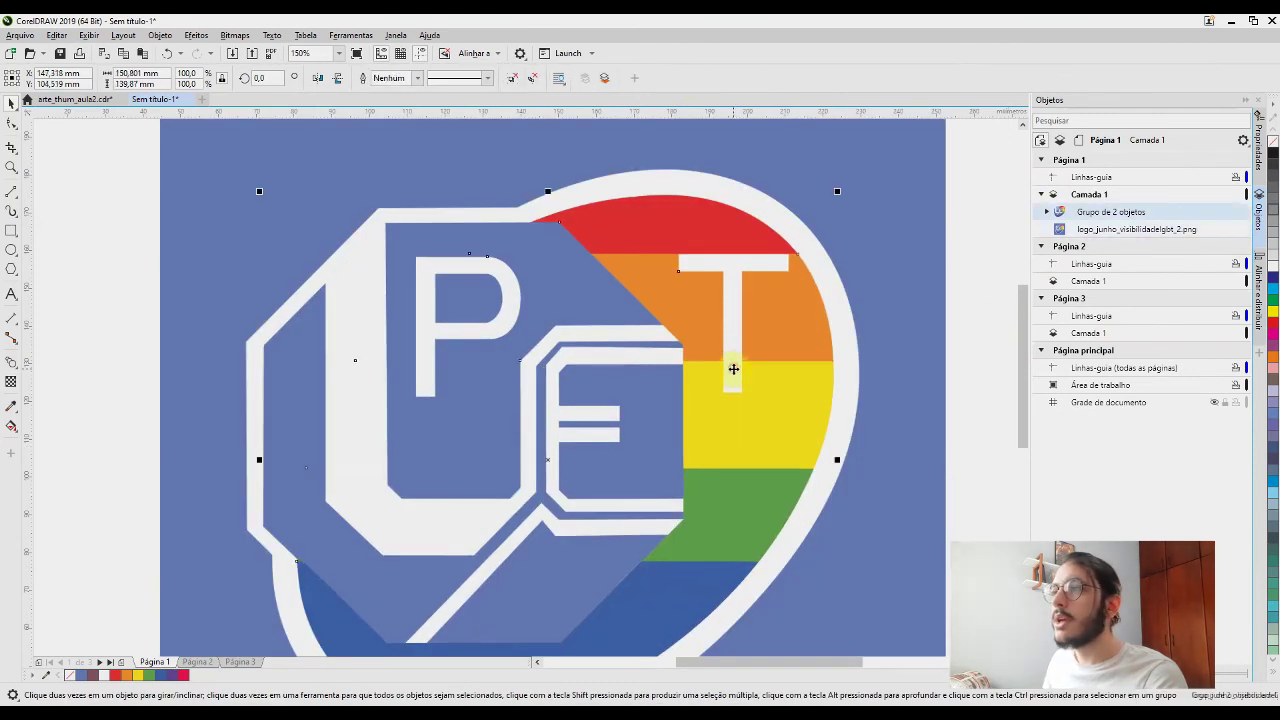
scroll(733, 369, "down", 2)
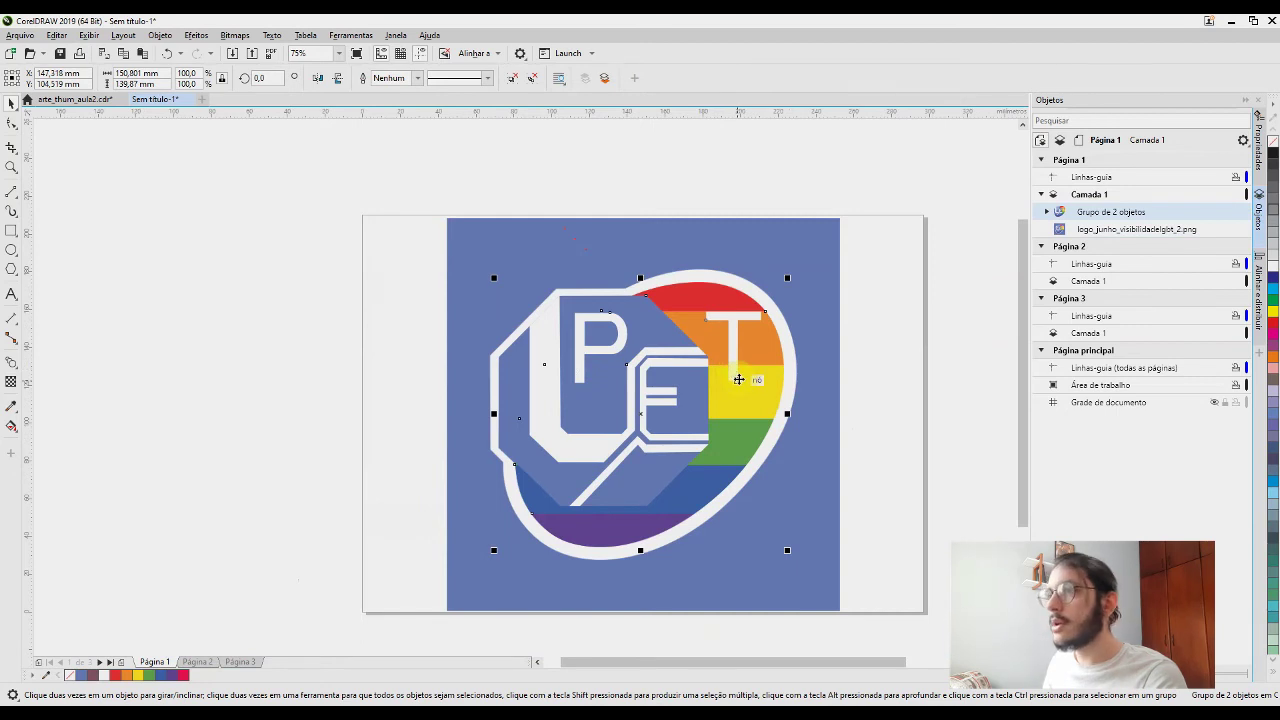
Duplicate the logo group in place, and hide the copy and the reference image
key("ctrl+c")
key("ctrl+v")
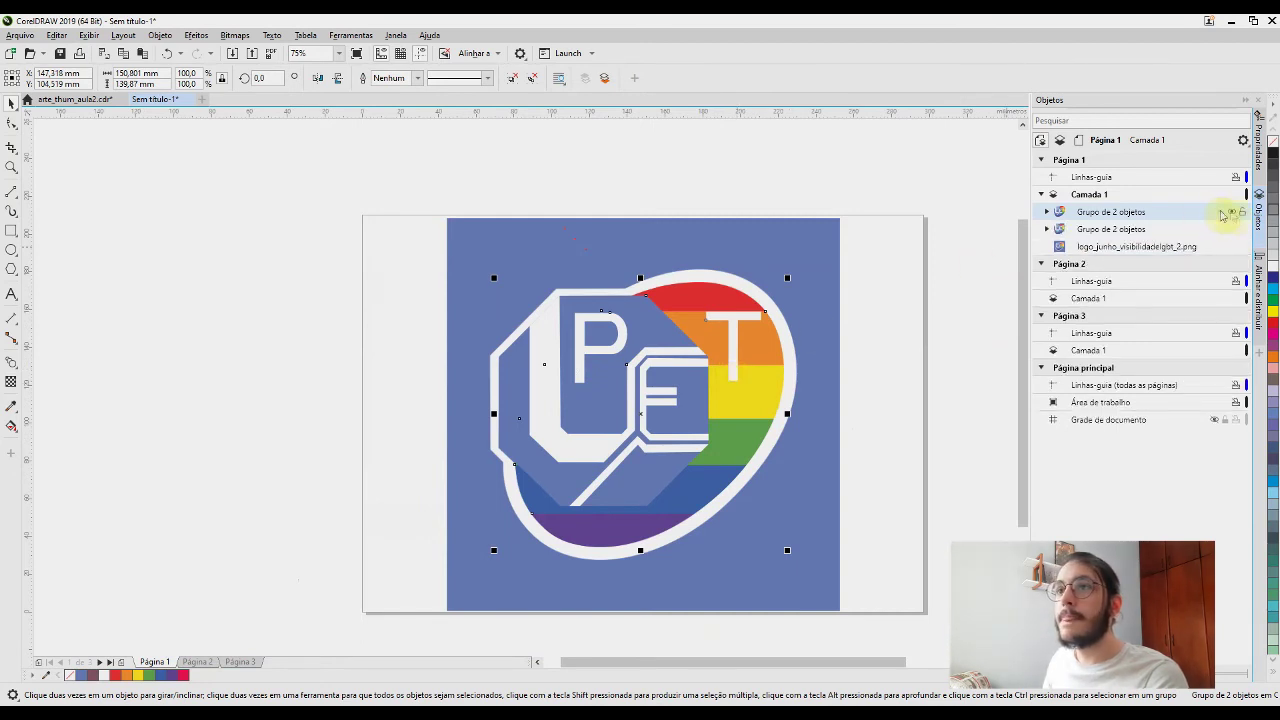
left_click(1230, 212)
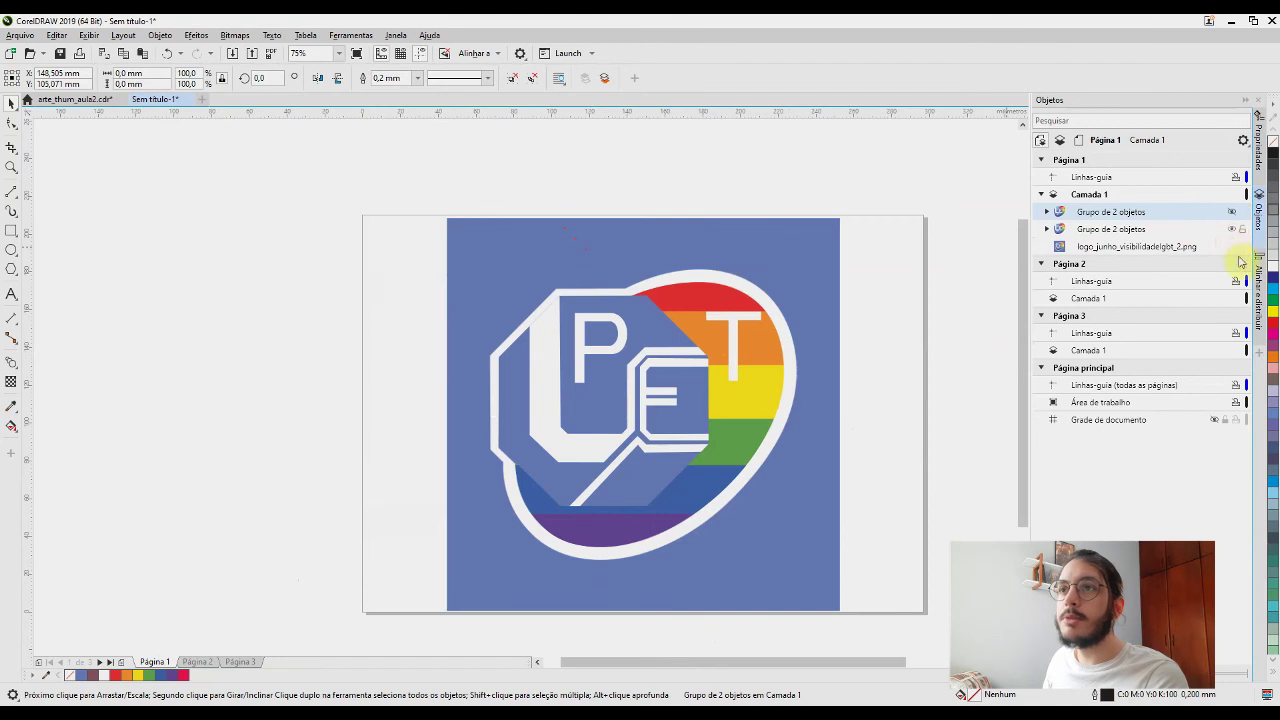
left_click(1230, 247)
Ungroup all objects of the visible logo and weld them into a single silhouette curve
left_click(689, 371)
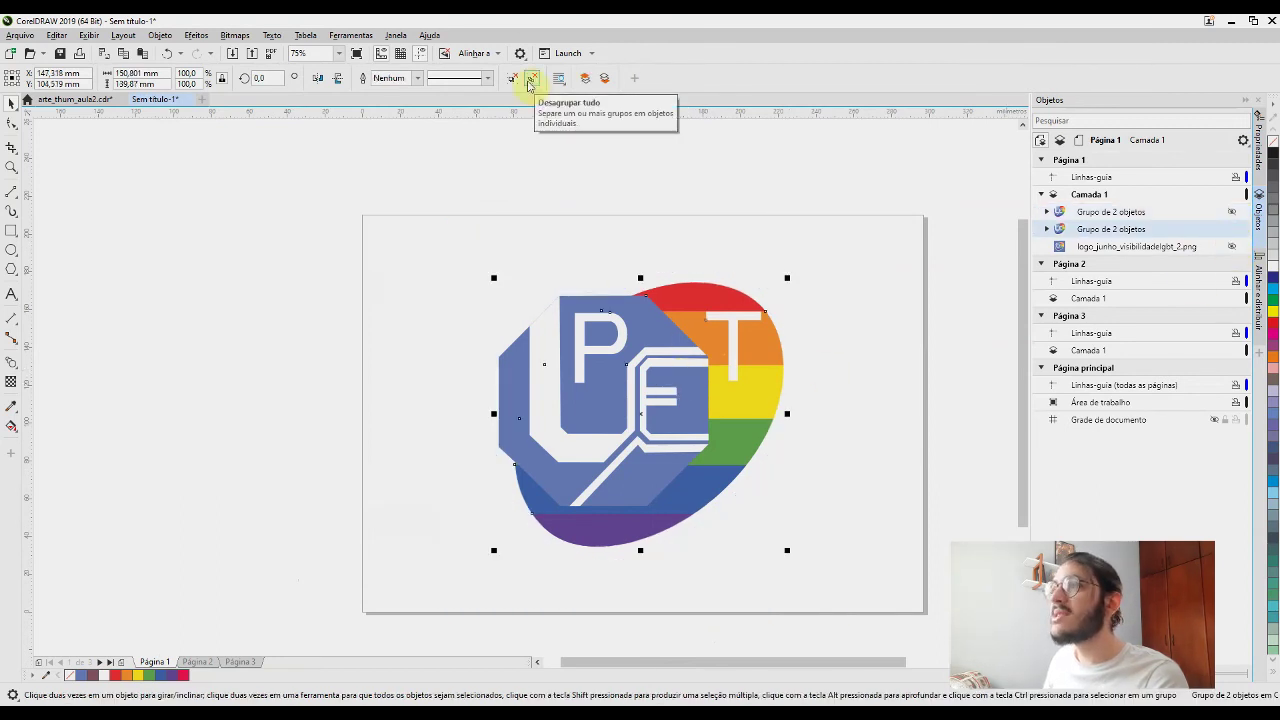
left_click(530, 82)
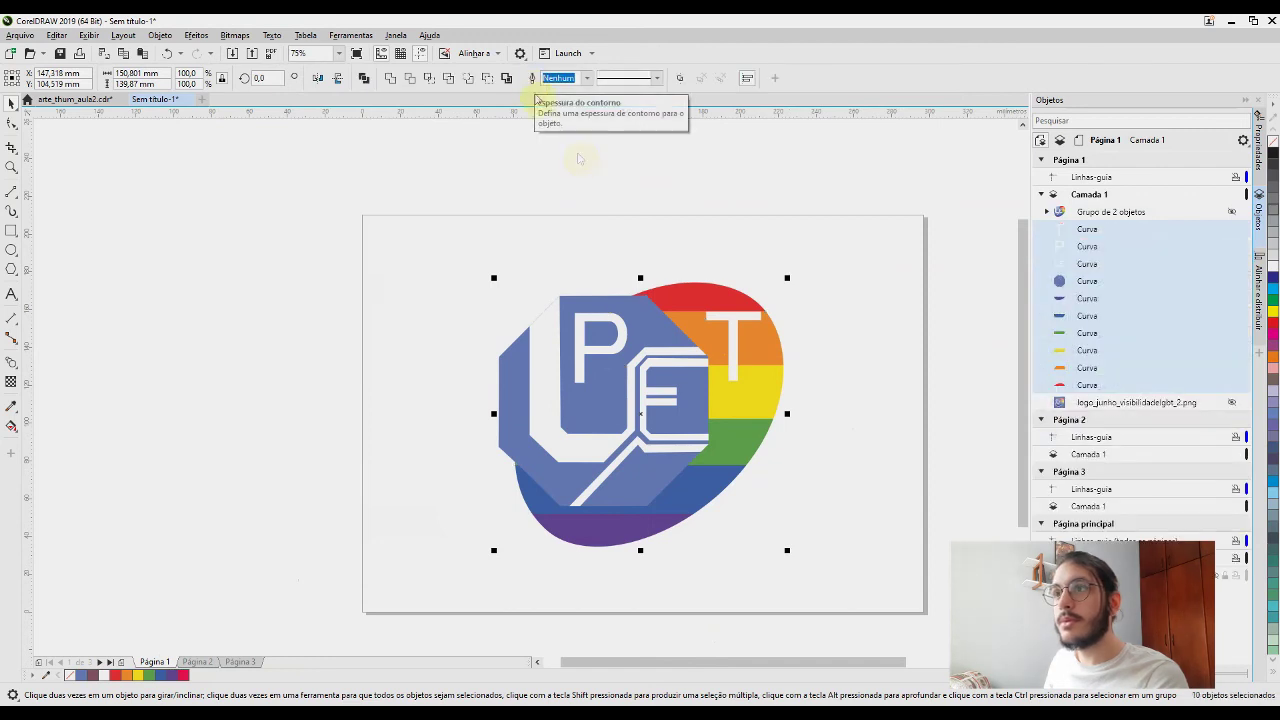
left_click(587, 185)
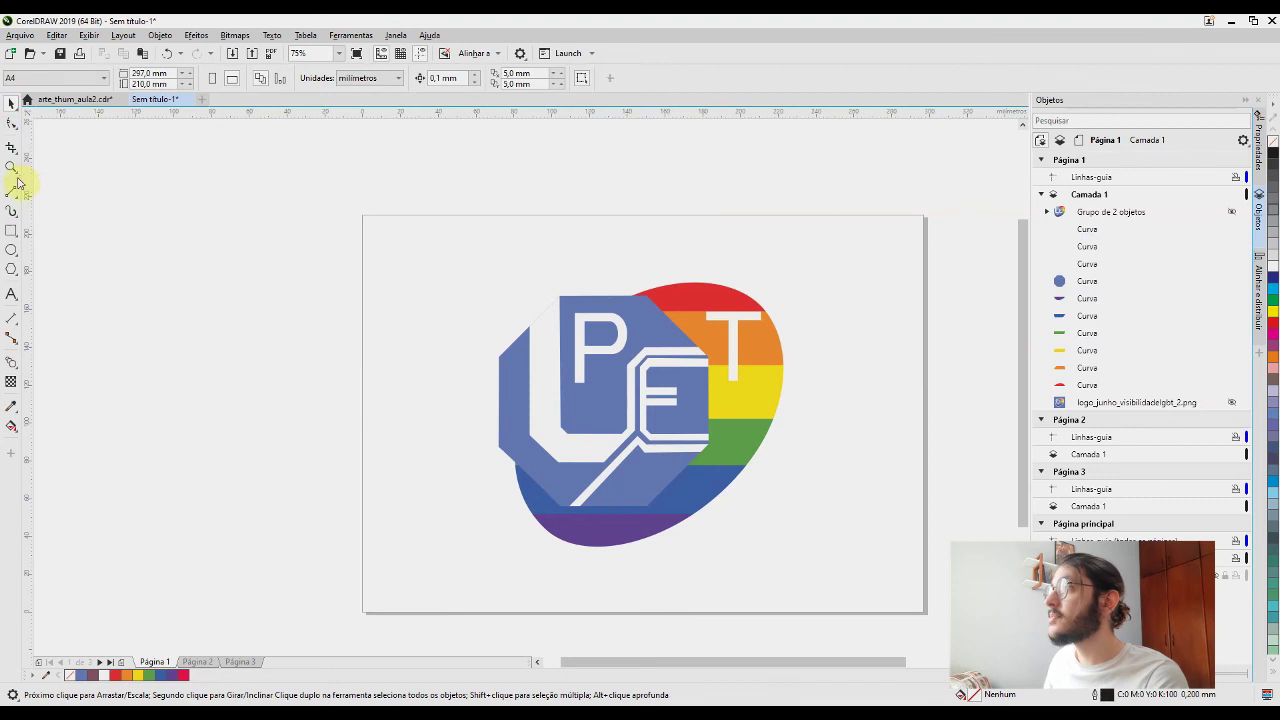
left_click_drag(351, 183, 874, 600)
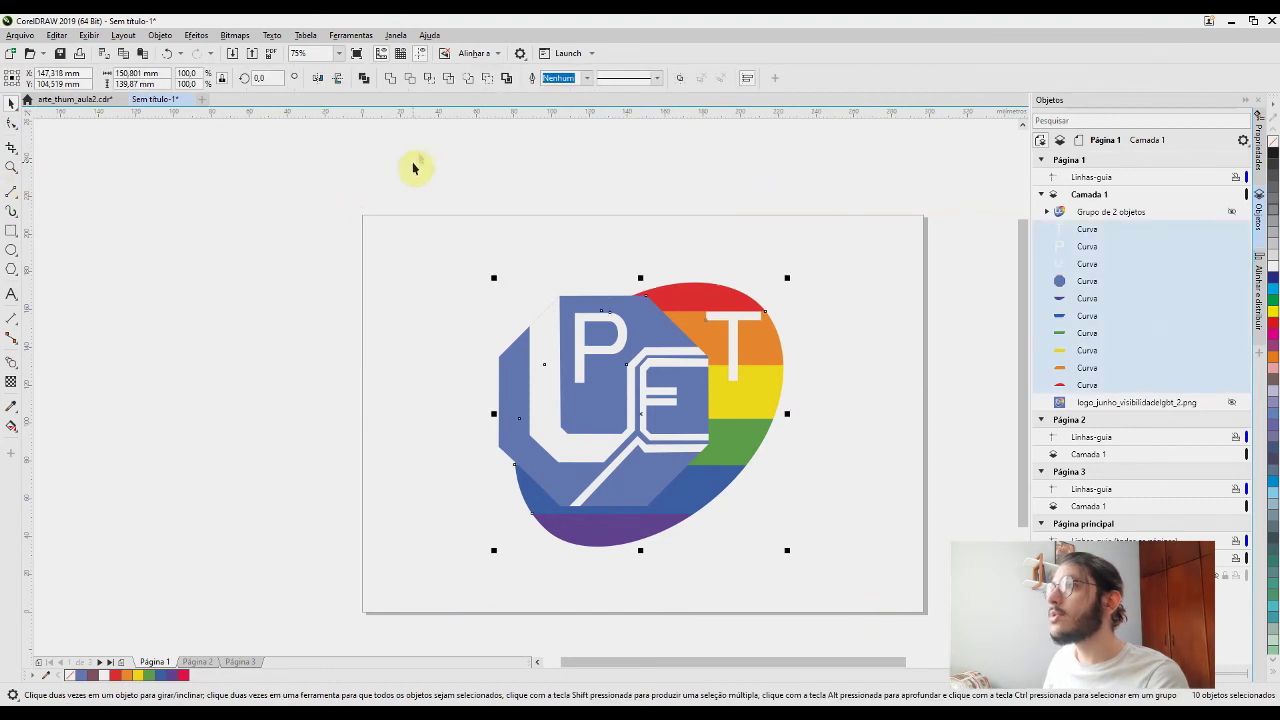
left_click(391, 79)
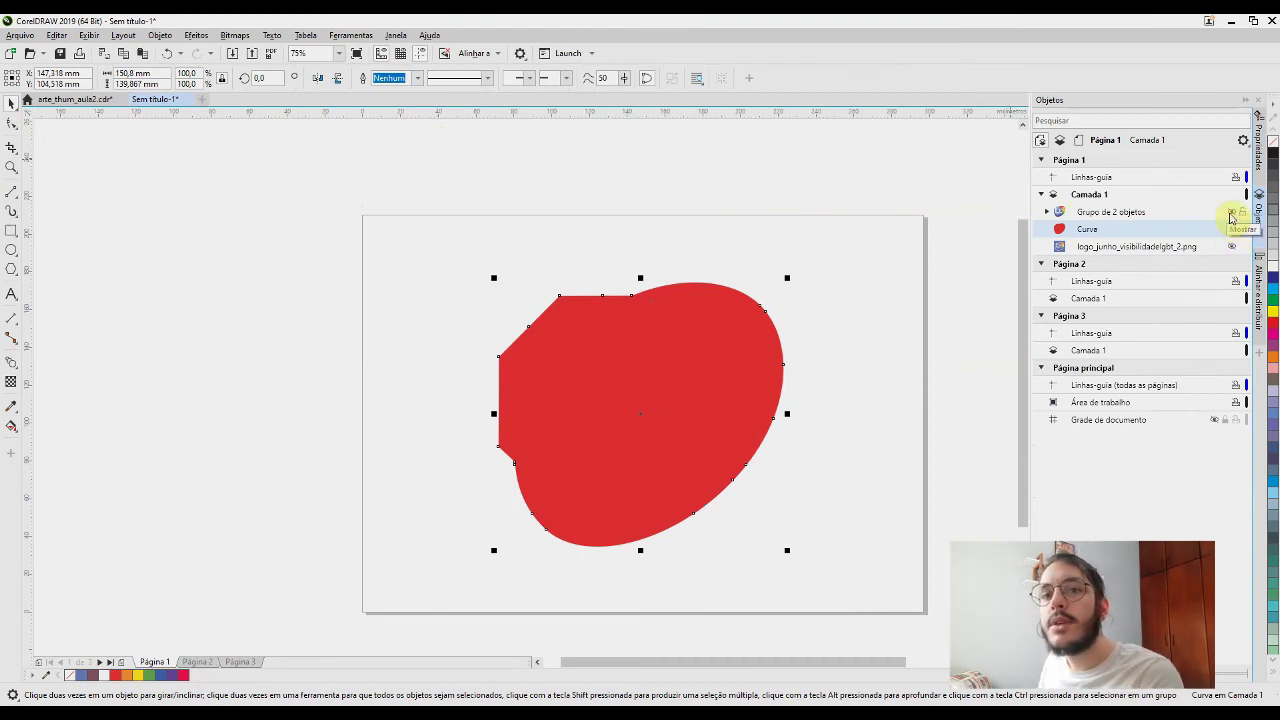
Unhide the logo group stacked above the red silhouette
left_click(1229, 213)
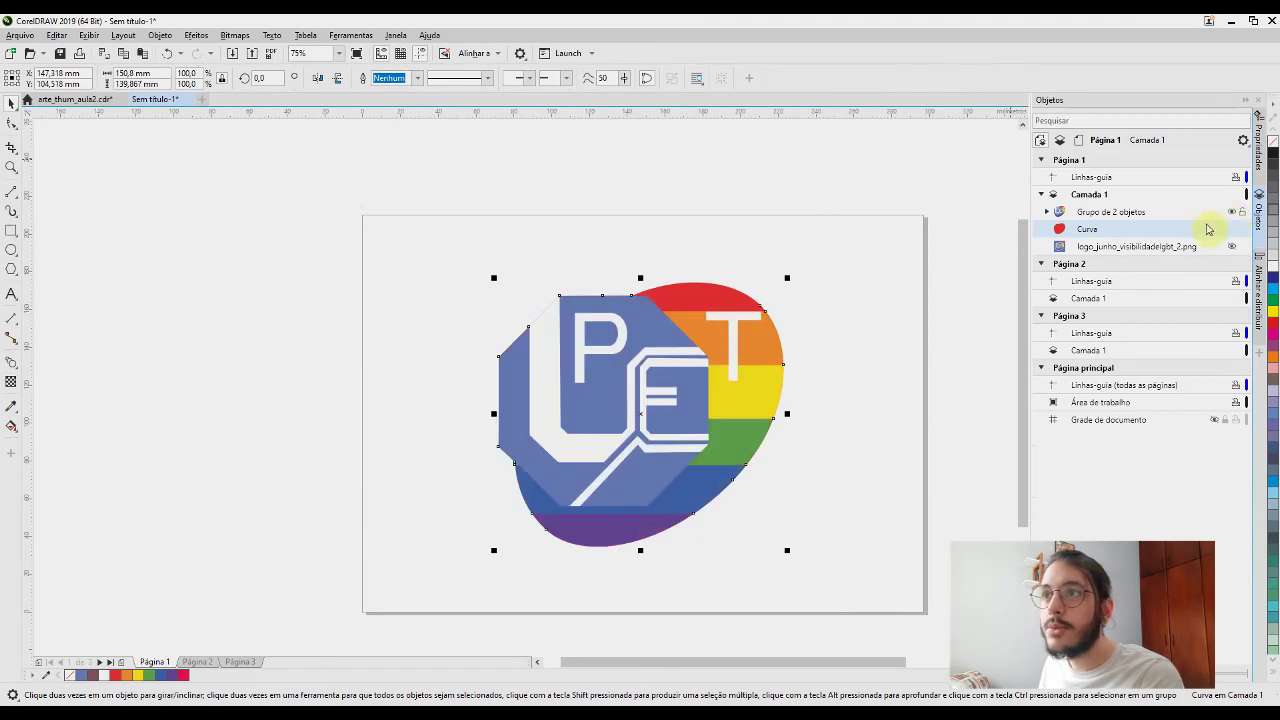
scroll(735, 337, "up", 2)
scroll(738, 347, "down", 1)
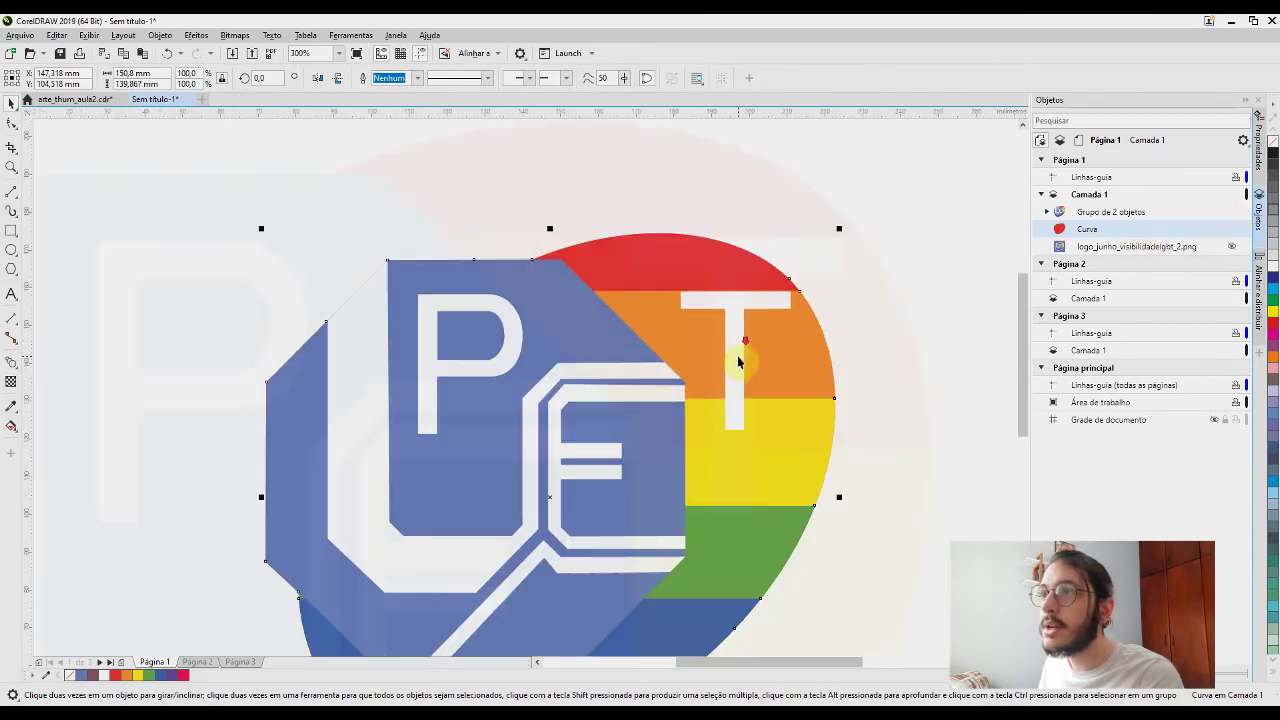
left_click_drag(500, 346, 503, 286)
scroll(503, 286, "down", 1)
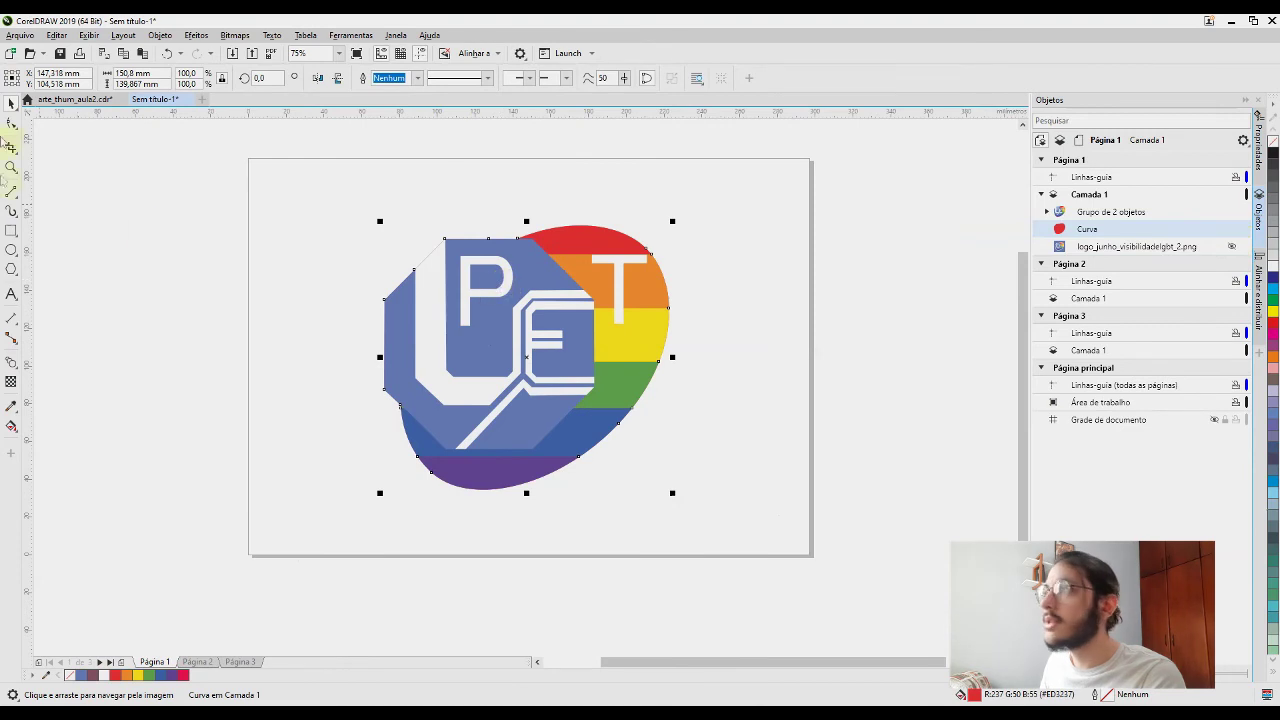
Draw a rectangle about 223 by 191 mm around the logo and remove its outline
left_click(12, 229)
left_click_drag(325, 167, 750, 532)
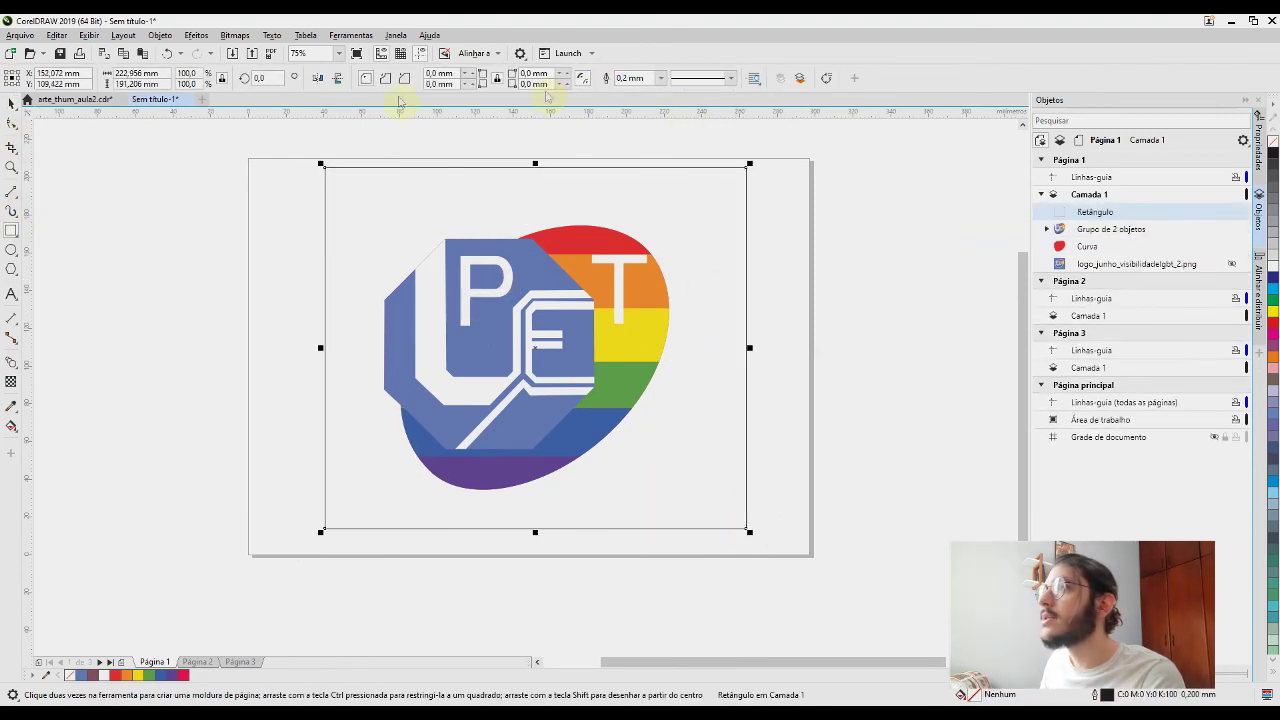
left_click(661, 78)
left_click(655, 91)
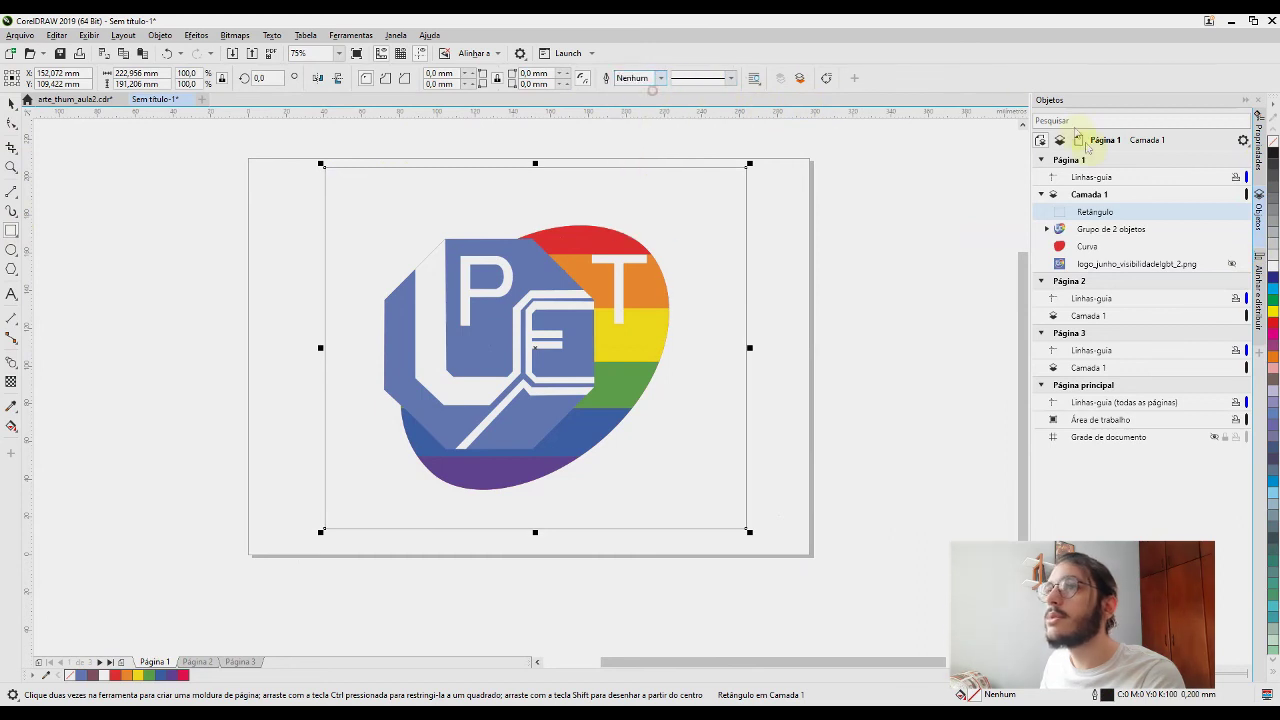
left_click(1259, 166)
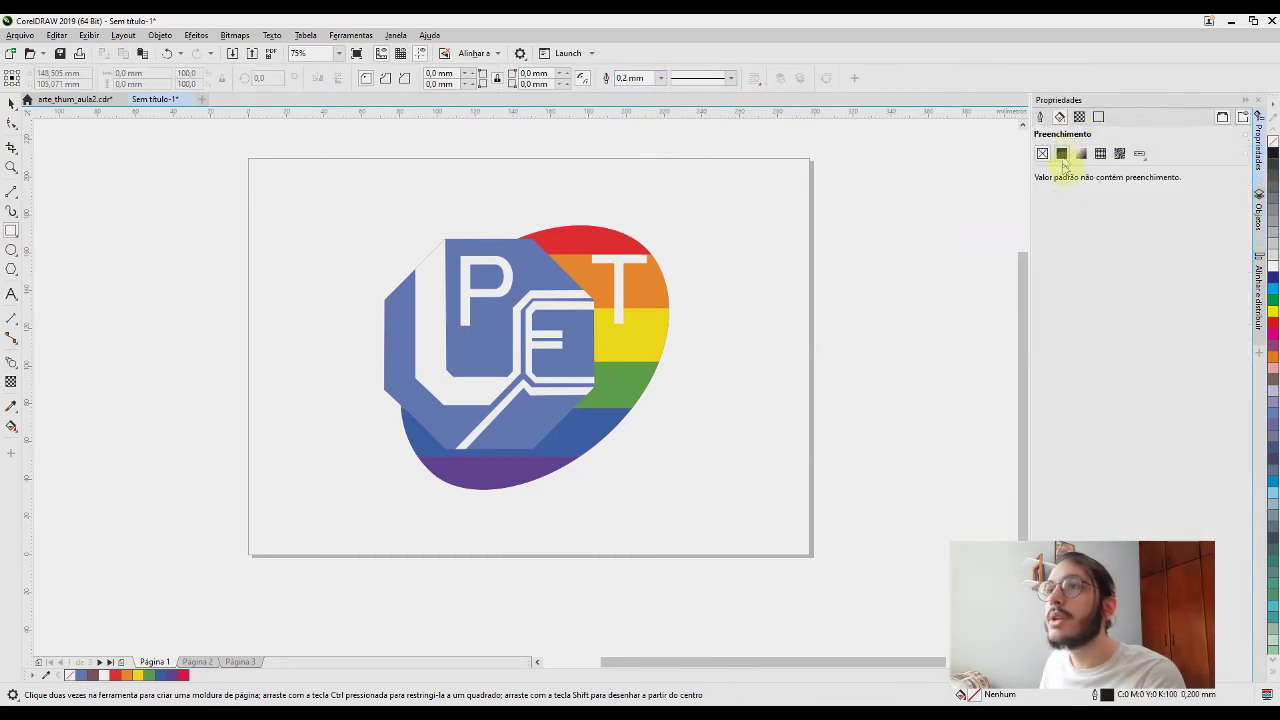
left_click(1061, 154)
left_click(737, 265)
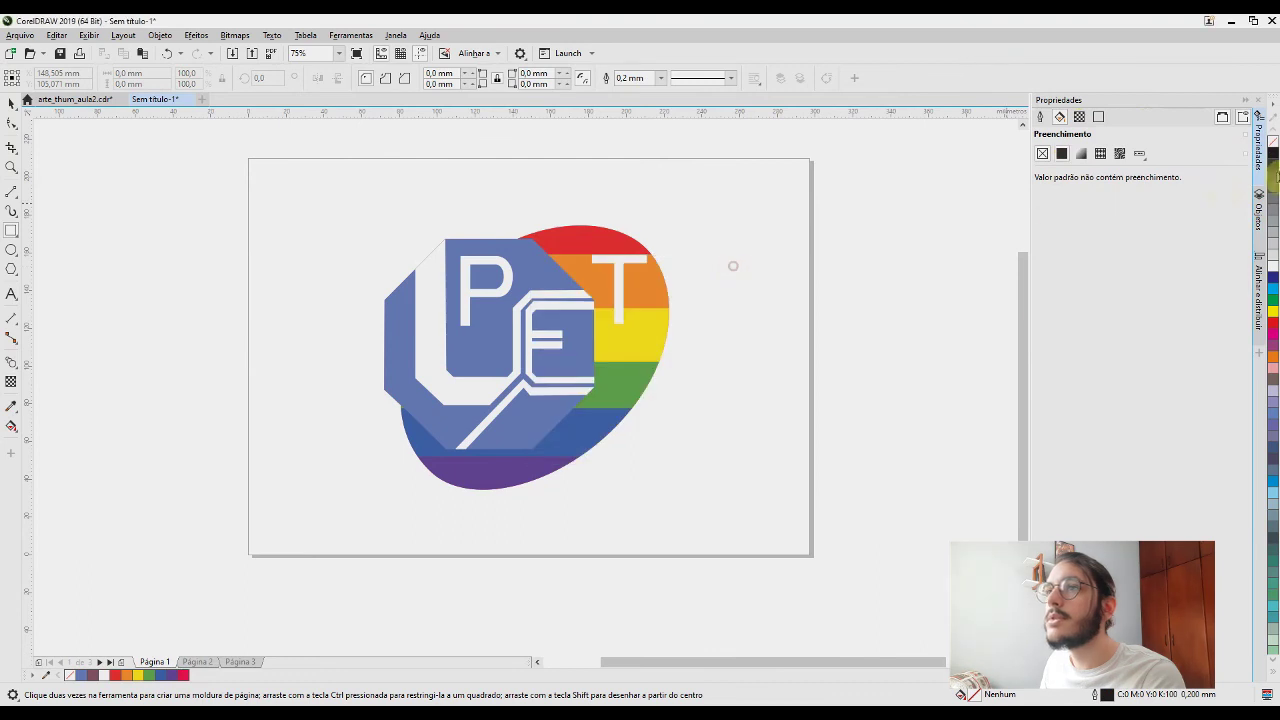
Fill the rectangle around the logo with solid C0 M0 Y0 K100 black
left_click(1259, 210)
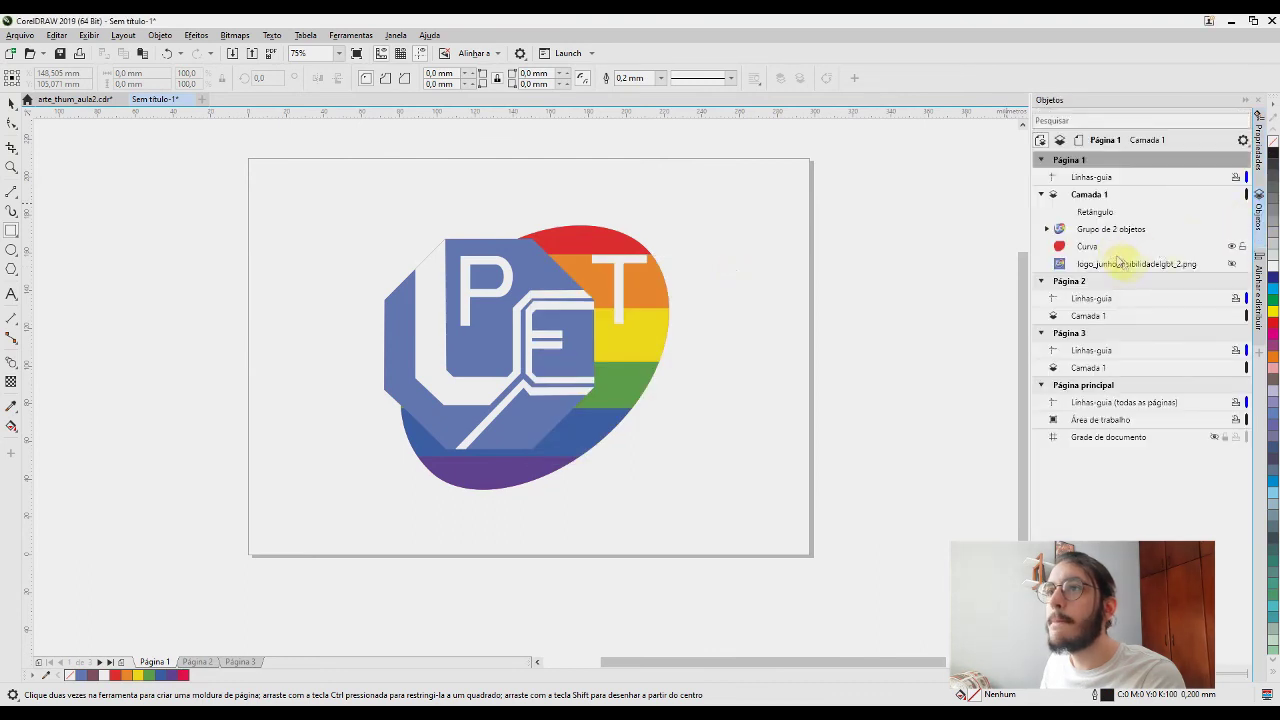
left_click(1096, 212)
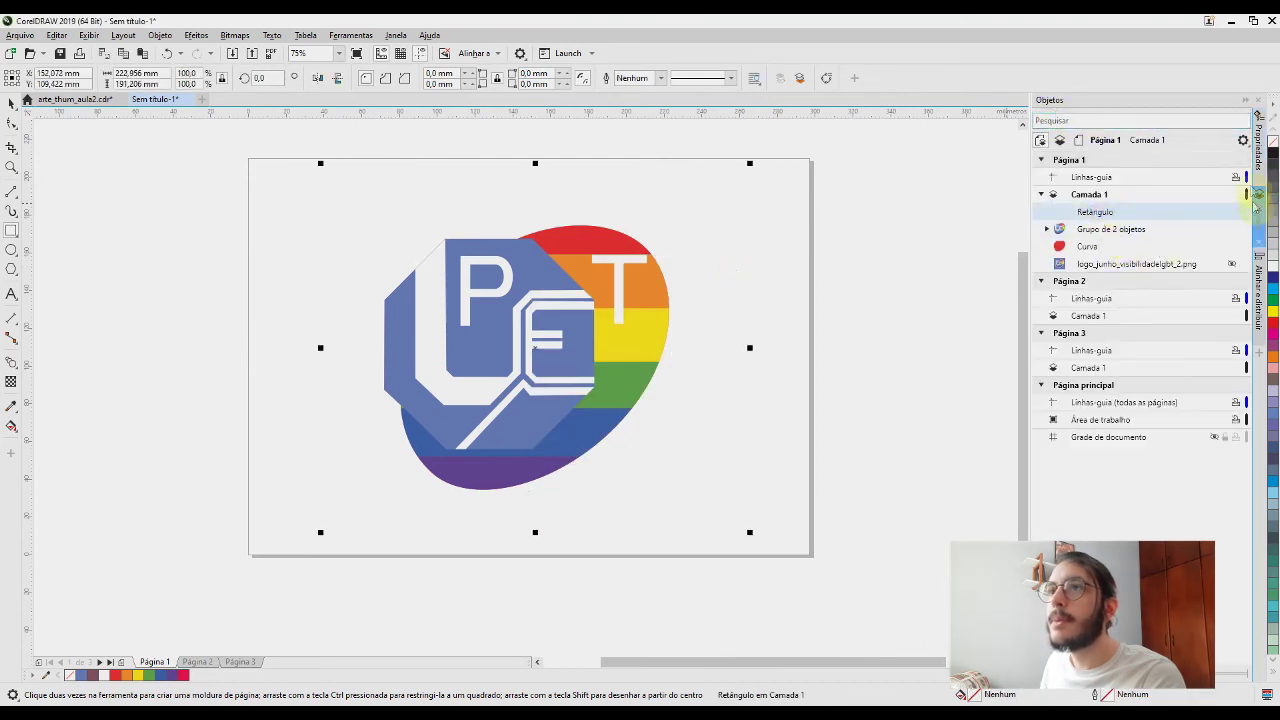
left_click(1260, 150)
left_click(1061, 154)
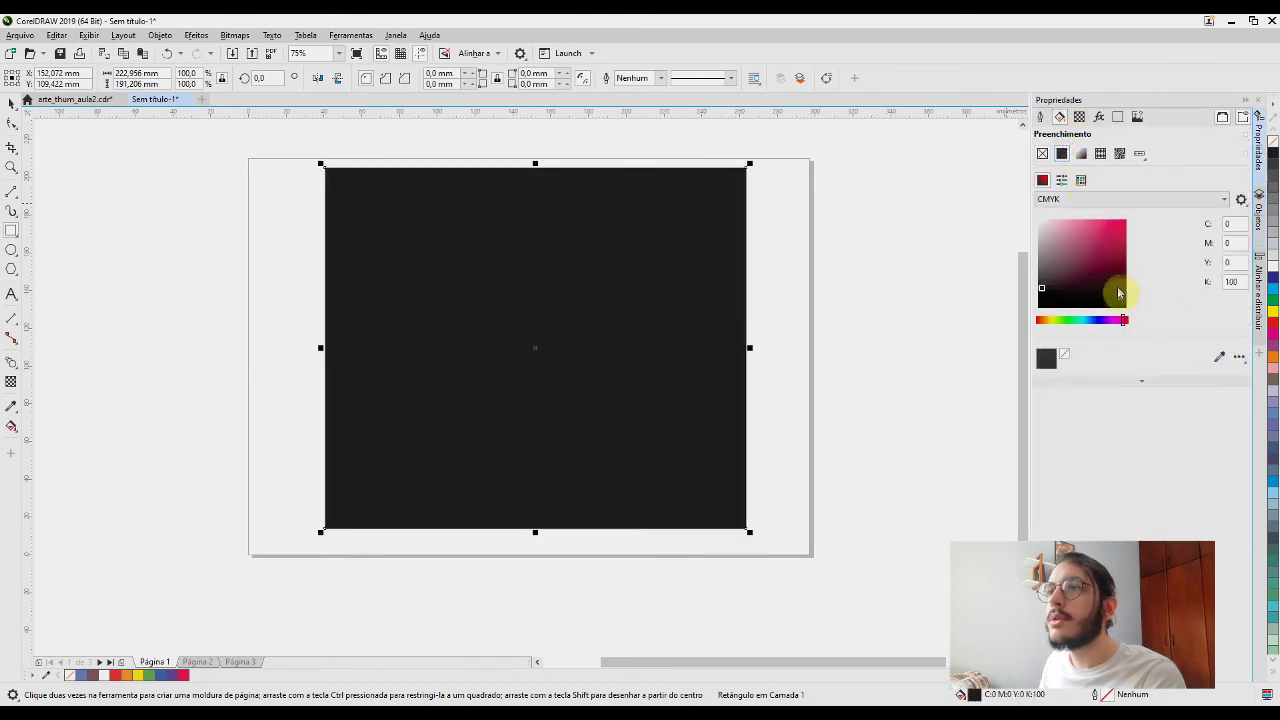
Move the black rectangle beneath the red silhouette in the stacking order and select the silhouette
left_click(1259, 196)
left_click_drag(1134, 213, 1139, 262)
left_click(8, 105)
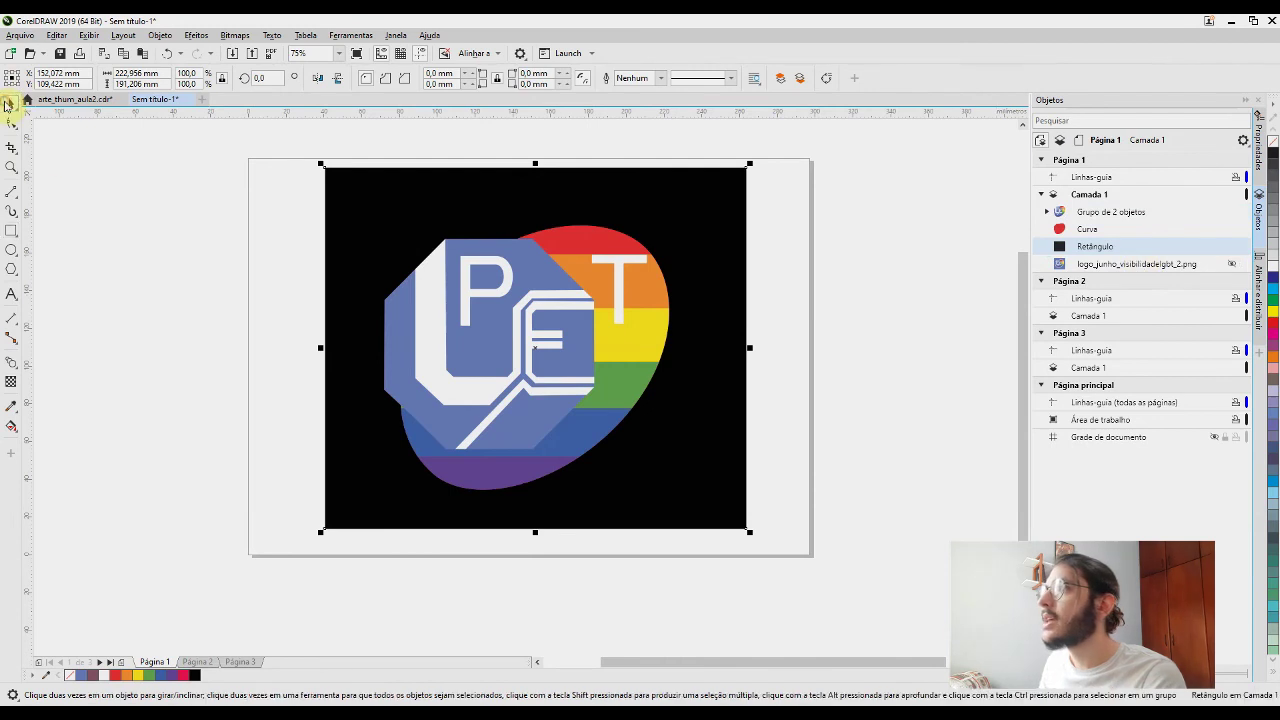
left_click(1088, 229)
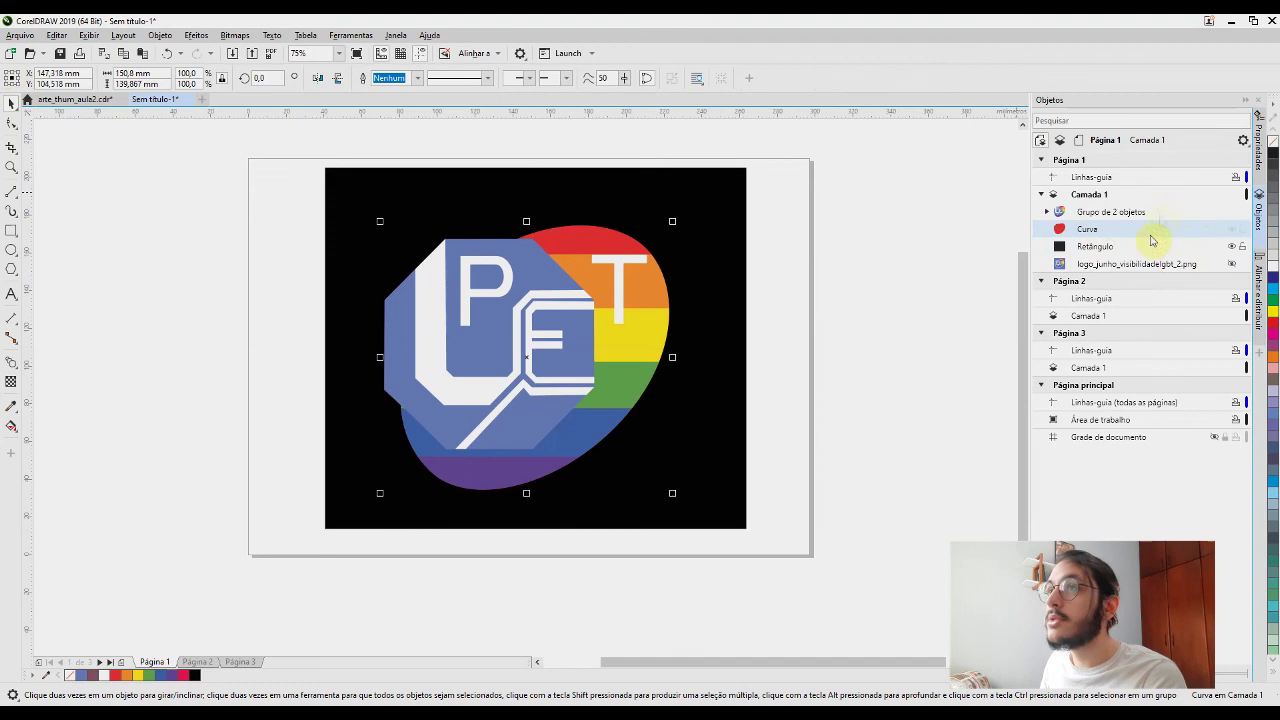
Give the silhouette behind the logo a white outline with C0 M0 Y0 K0
left_click(1258, 152)
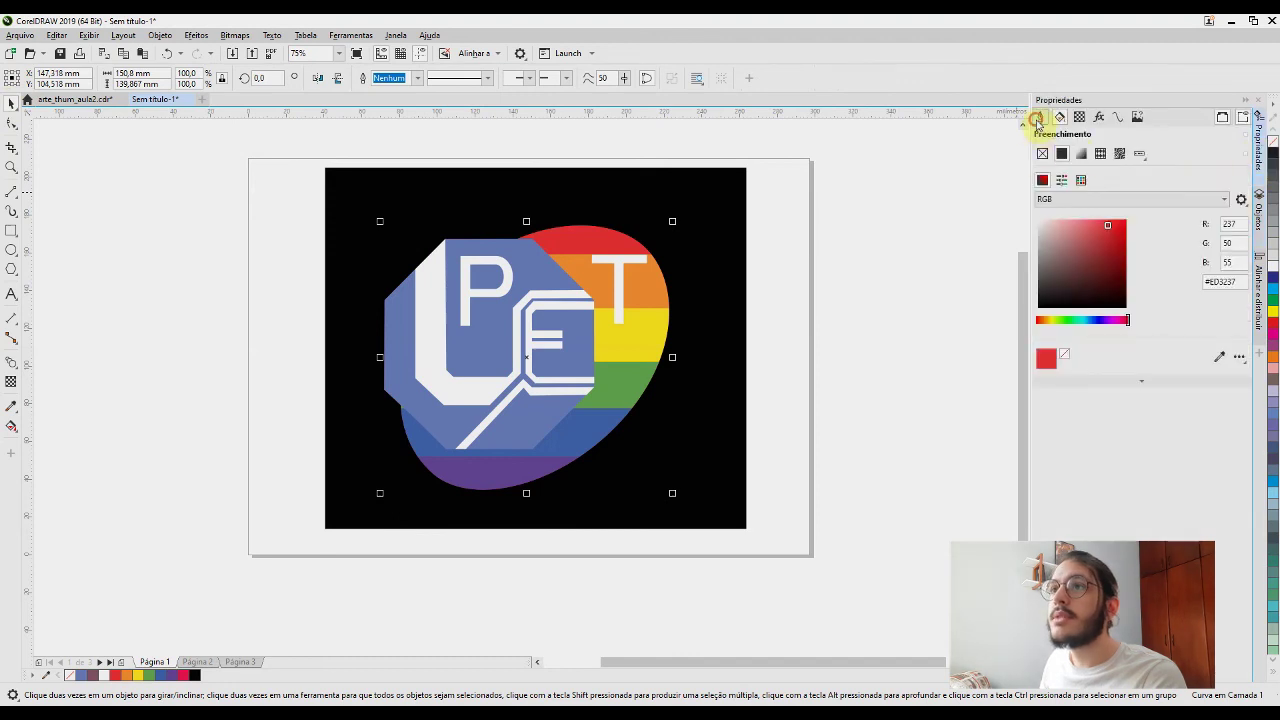
left_click(1038, 118)
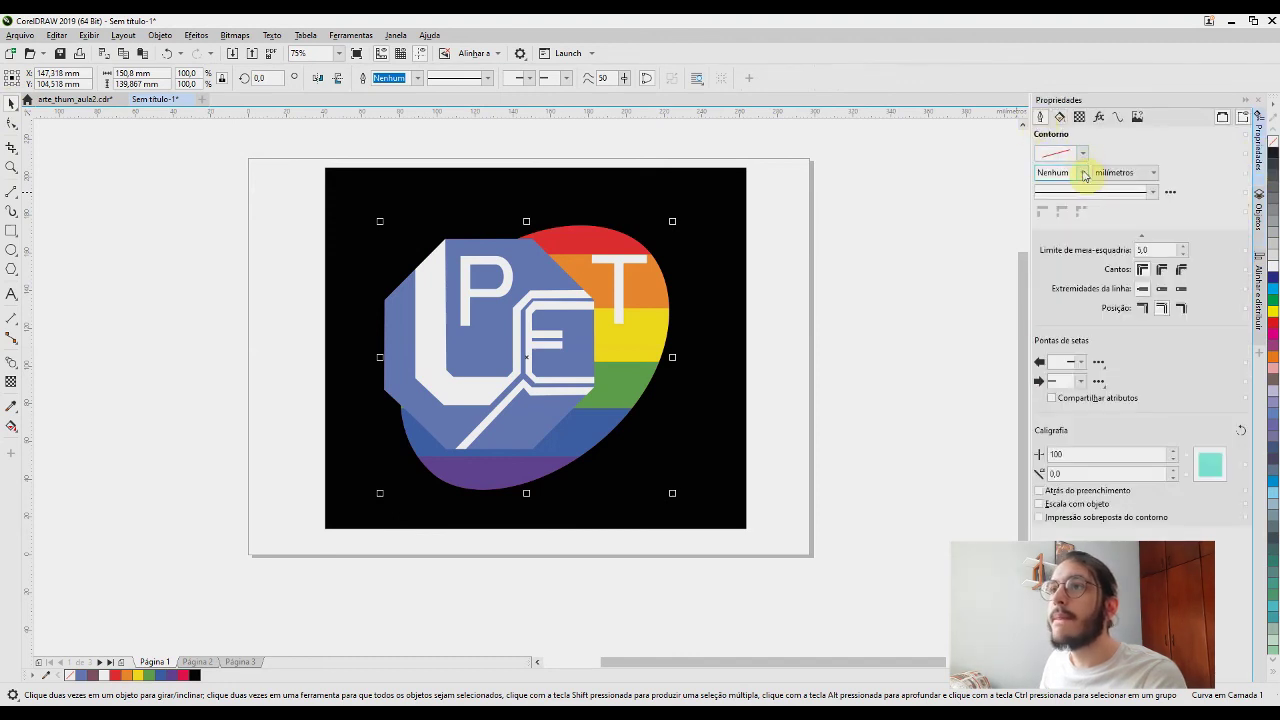
left_click(1082, 154)
left_click_drag(1088, 250, 1020, 203)
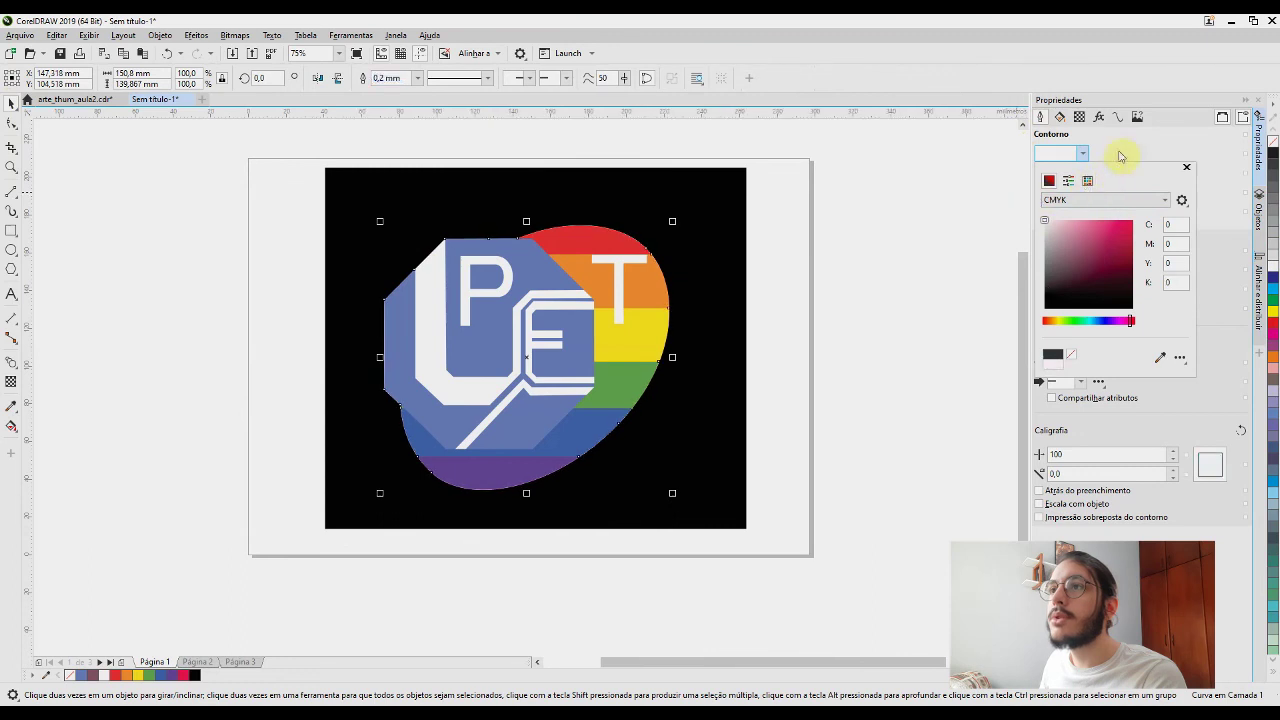
left_click(1112, 148)
Thicken the silhouette's white outline by setting its width to 10.0 mm
left_click(1082, 172)
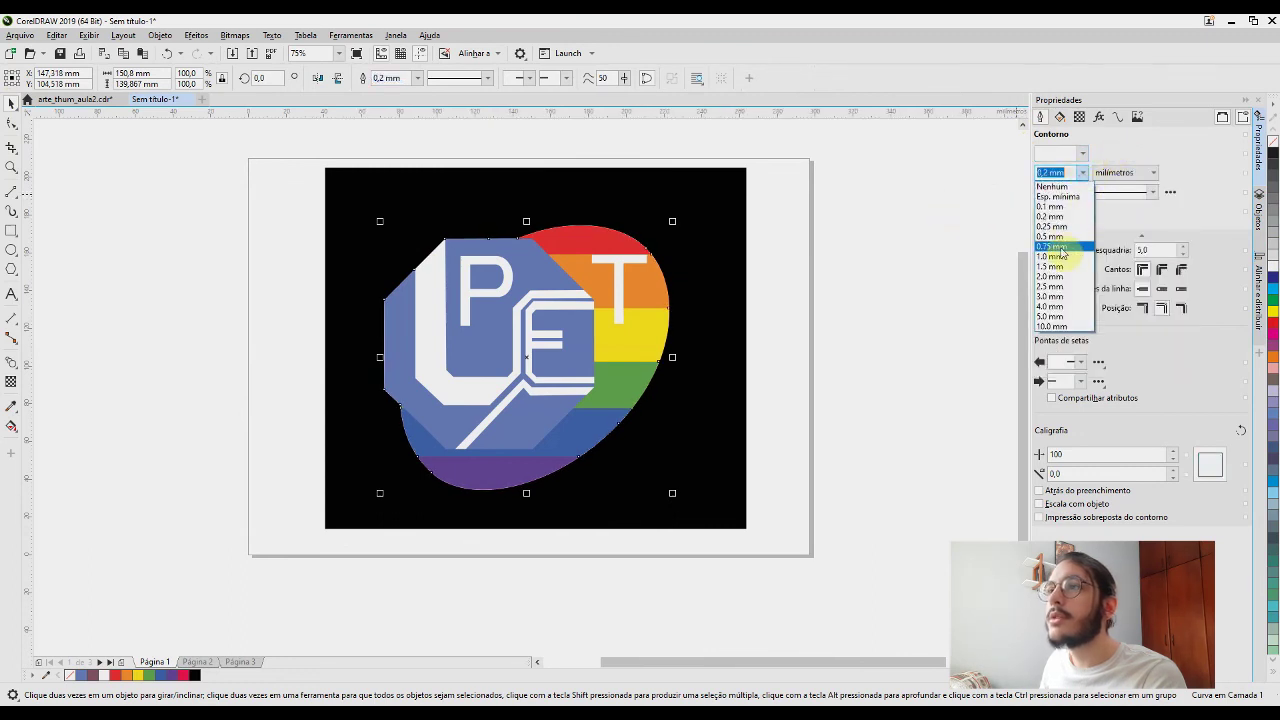
left_click(1067, 255)
left_click(1082, 172)
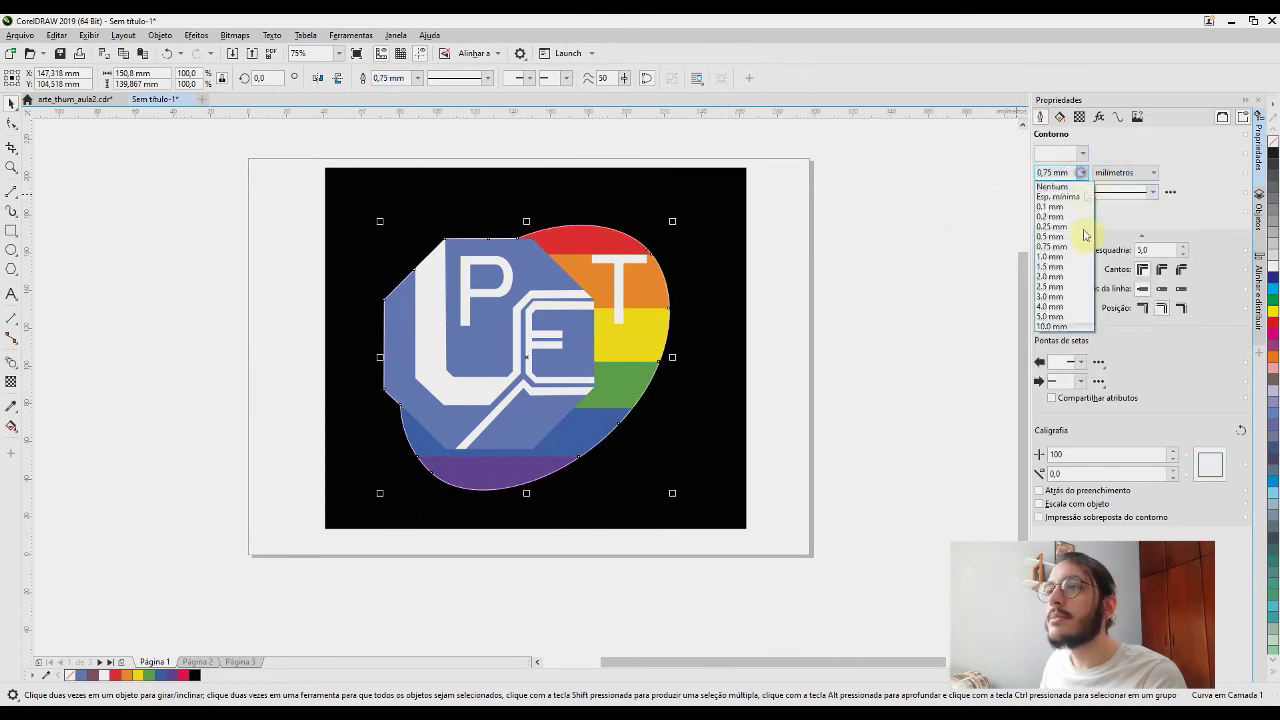
left_click(1072, 288)
left_click(1080, 172)
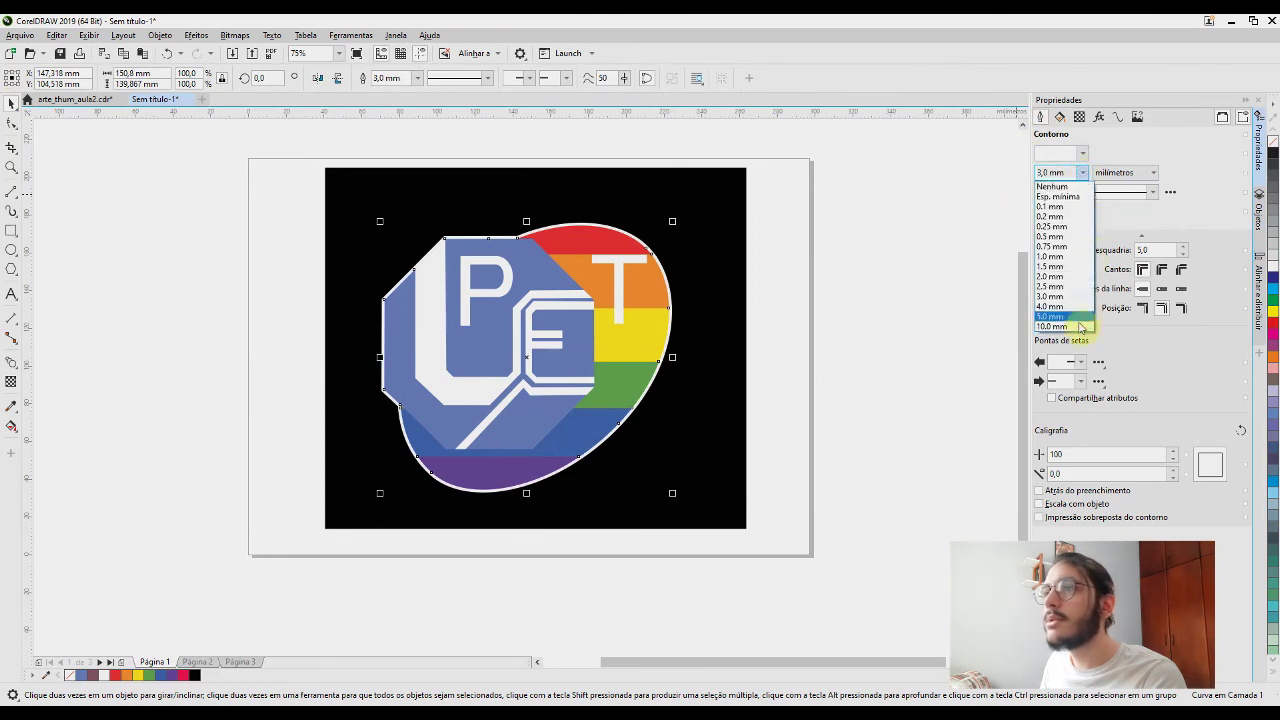
left_click(1073, 327)
Open the silhouette's curve for node editing with the Shape tool at the jagged outline beside the letter T
scroll(466, 277, "up", 2)
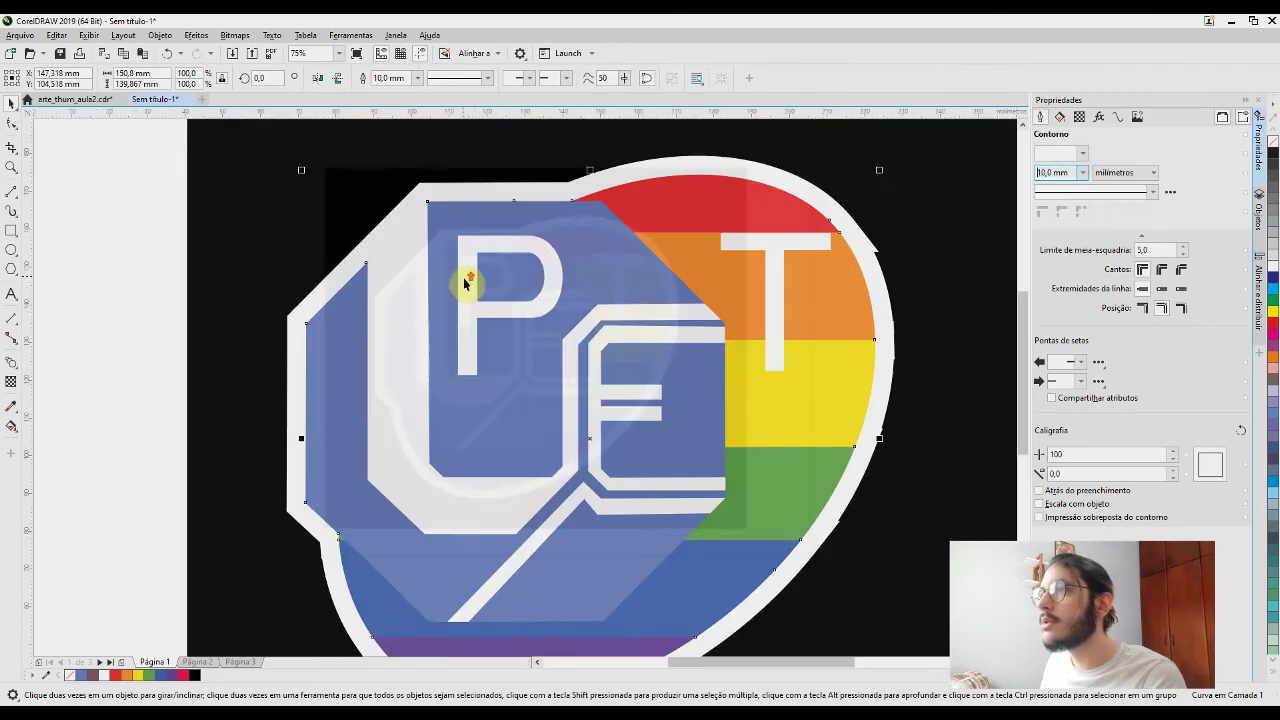
scroll(894, 280, "up", 2)
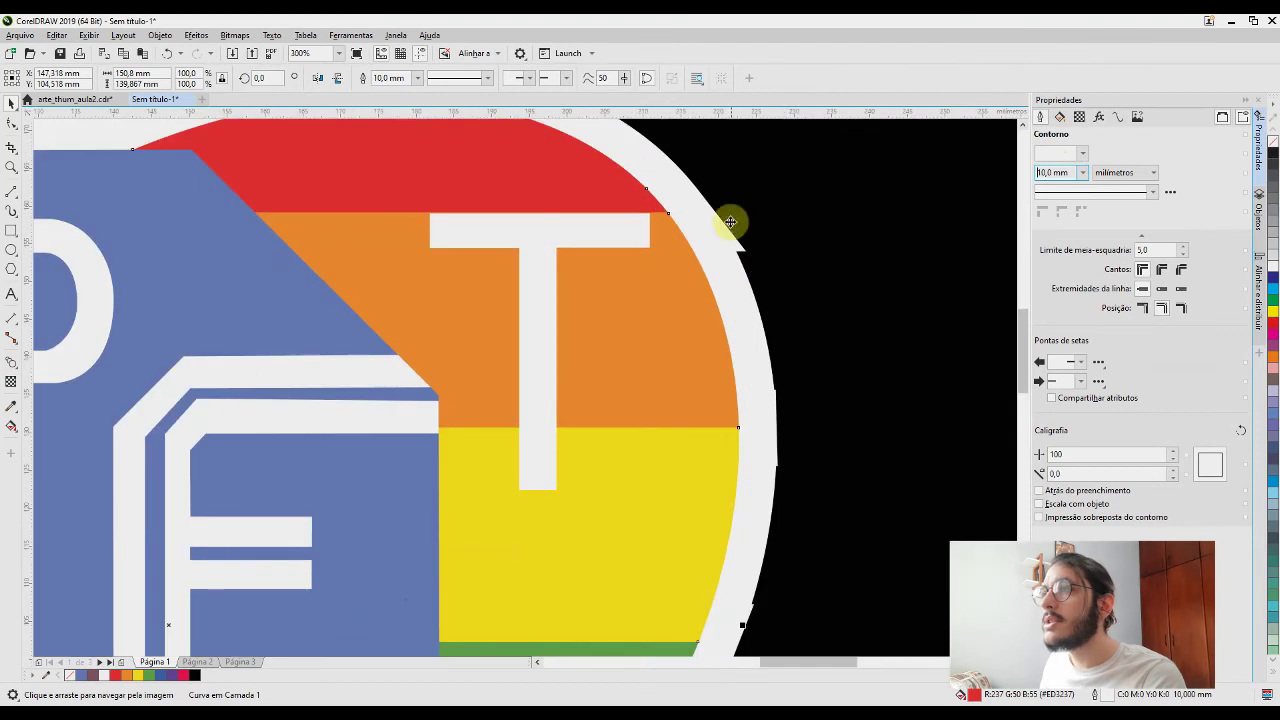
left_click_drag(731, 217, 766, 314)
scroll(737, 270, "up", 2)
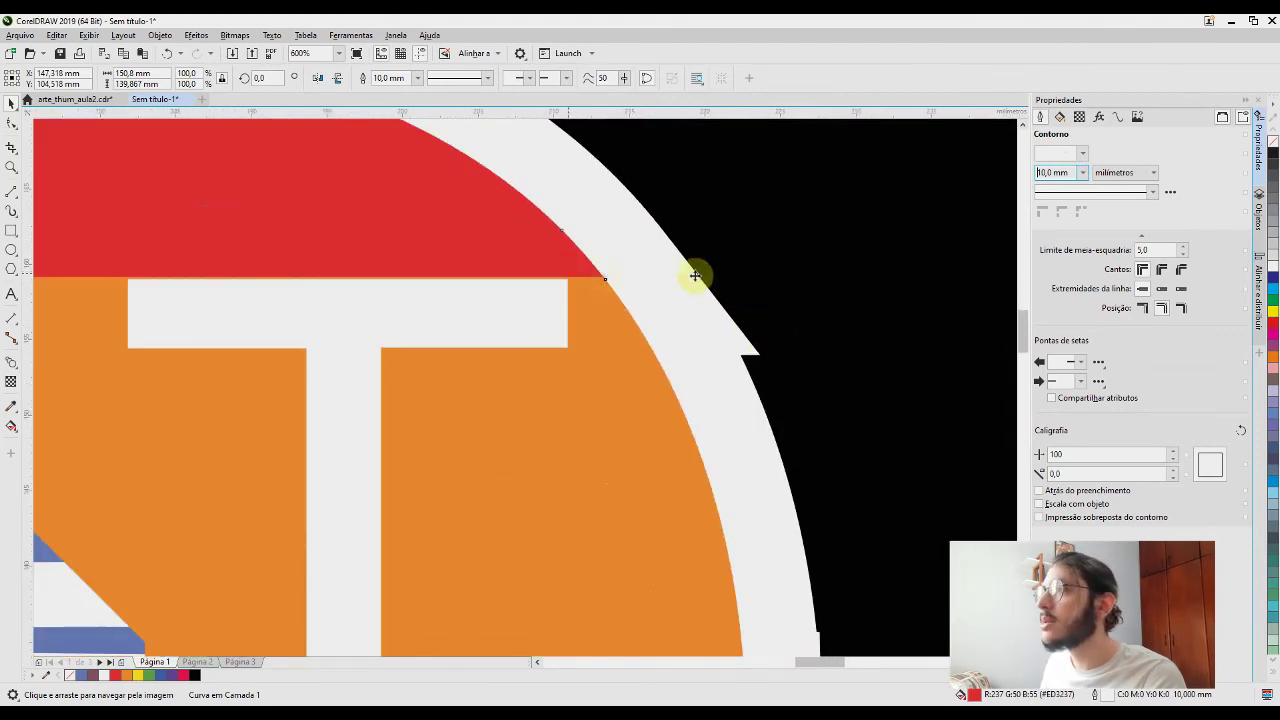
scroll(743, 309, "down", 2)
scroll(709, 296, "up", 2)
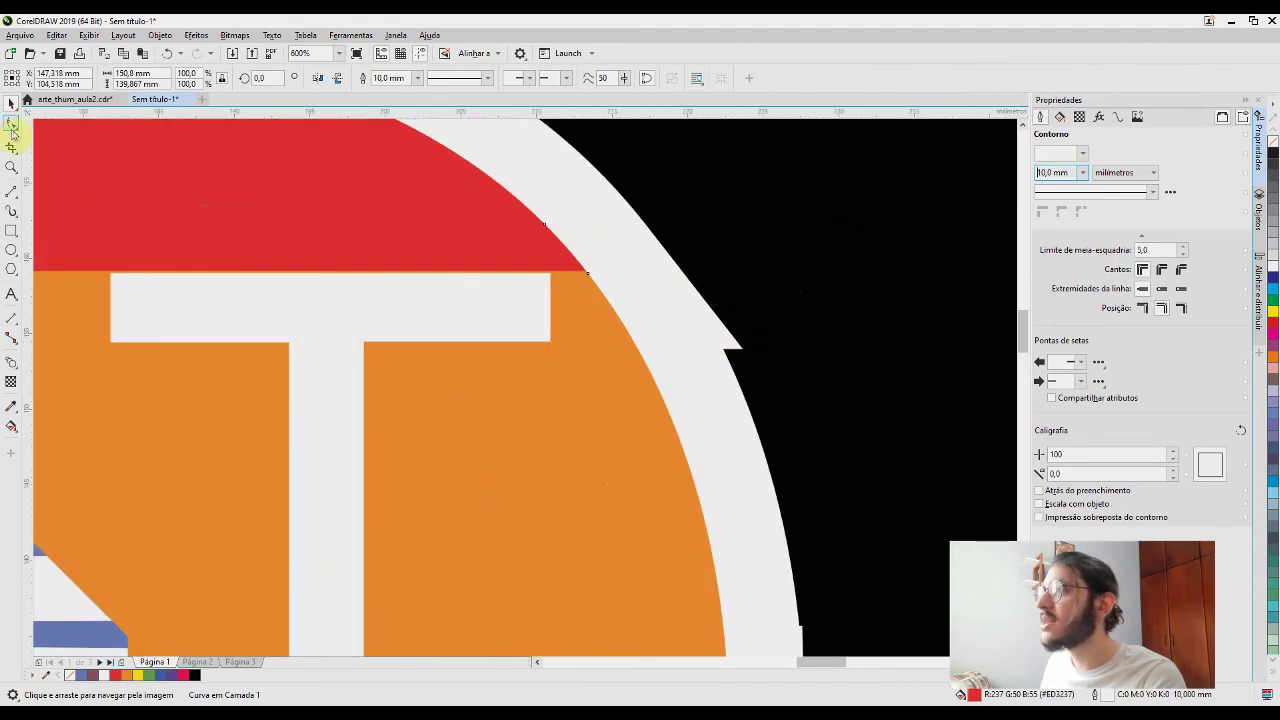
left_click(11, 126)
Try to reshape the silhouette's edge at the node just below the red-orange boundary, and undo the change
scroll(530, 240, "up", 3)
left_click_drag(908, 397, 450, 280)
left_click_drag(608, 434, 614, 444)
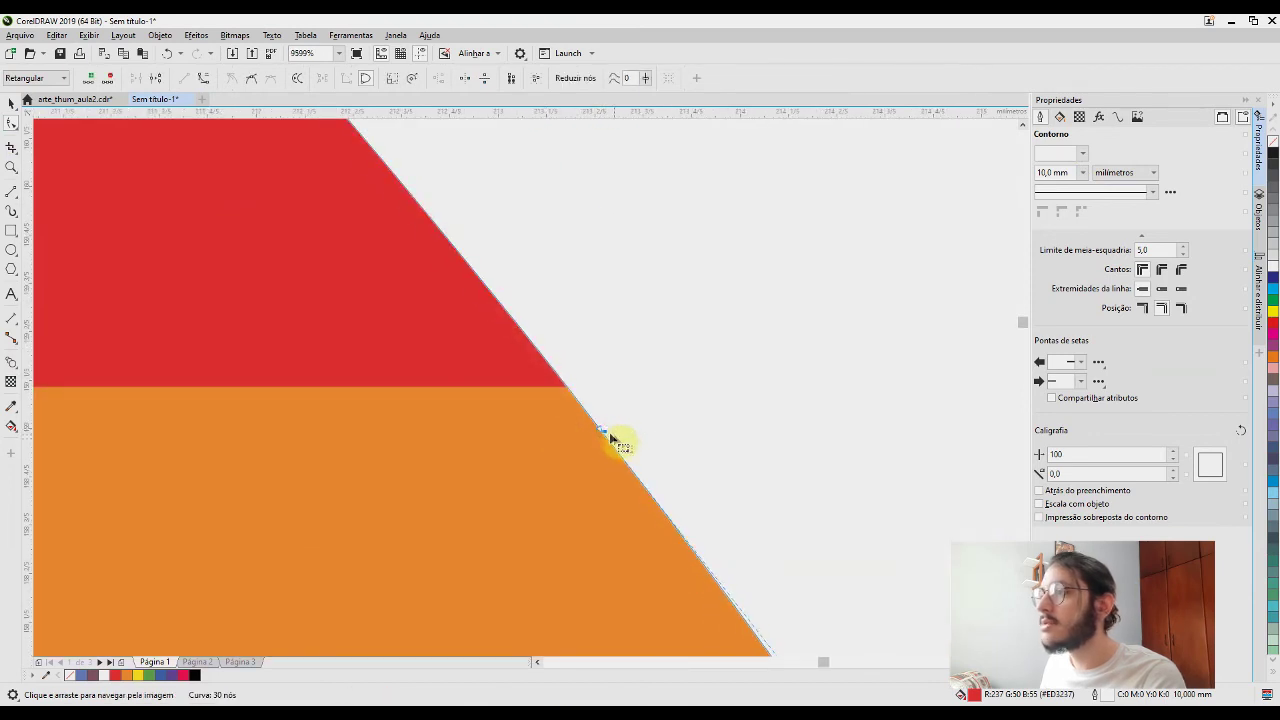
right_click(604, 432)
left_click(638, 457)
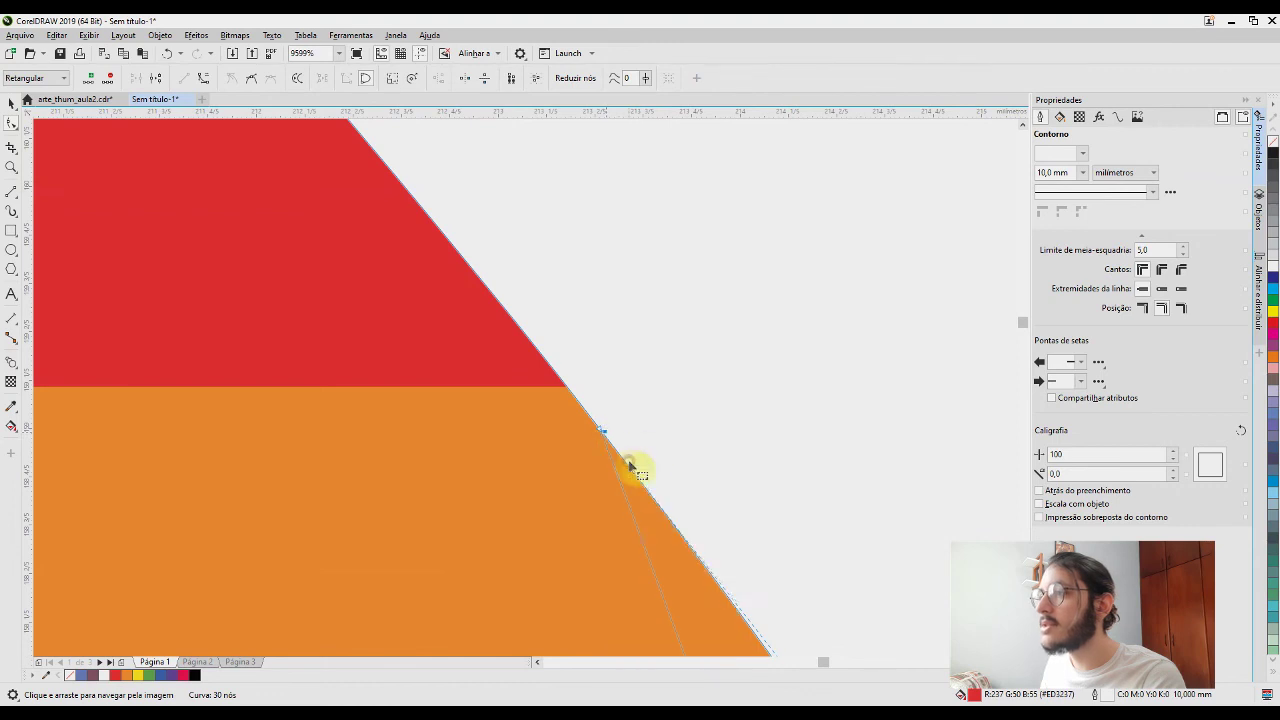
scroll(633, 450, "down", 1)
key("ctrl+z")
Convert the tiny straight segment of the silhouette just below the red-orange boundary to a curve
scroll(630, 452, "up", 2)
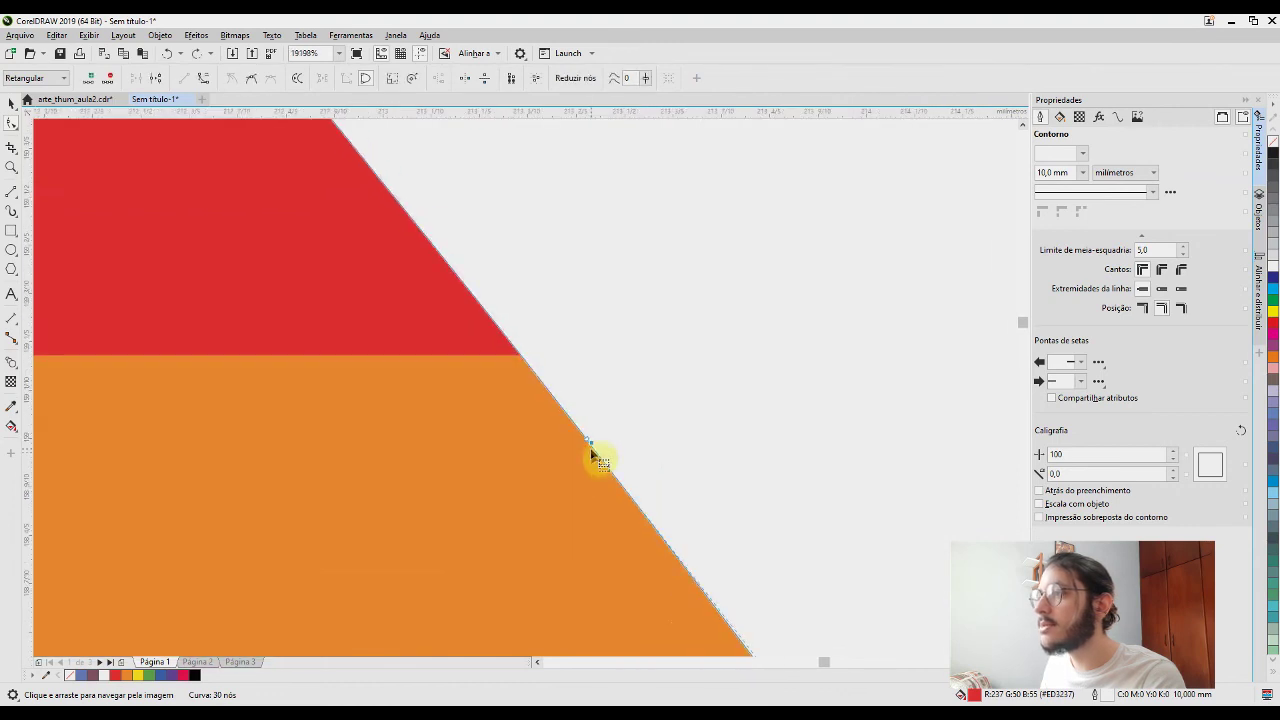
left_click_drag(606, 449, 634, 466)
key("Escape")
right_click(605, 468)
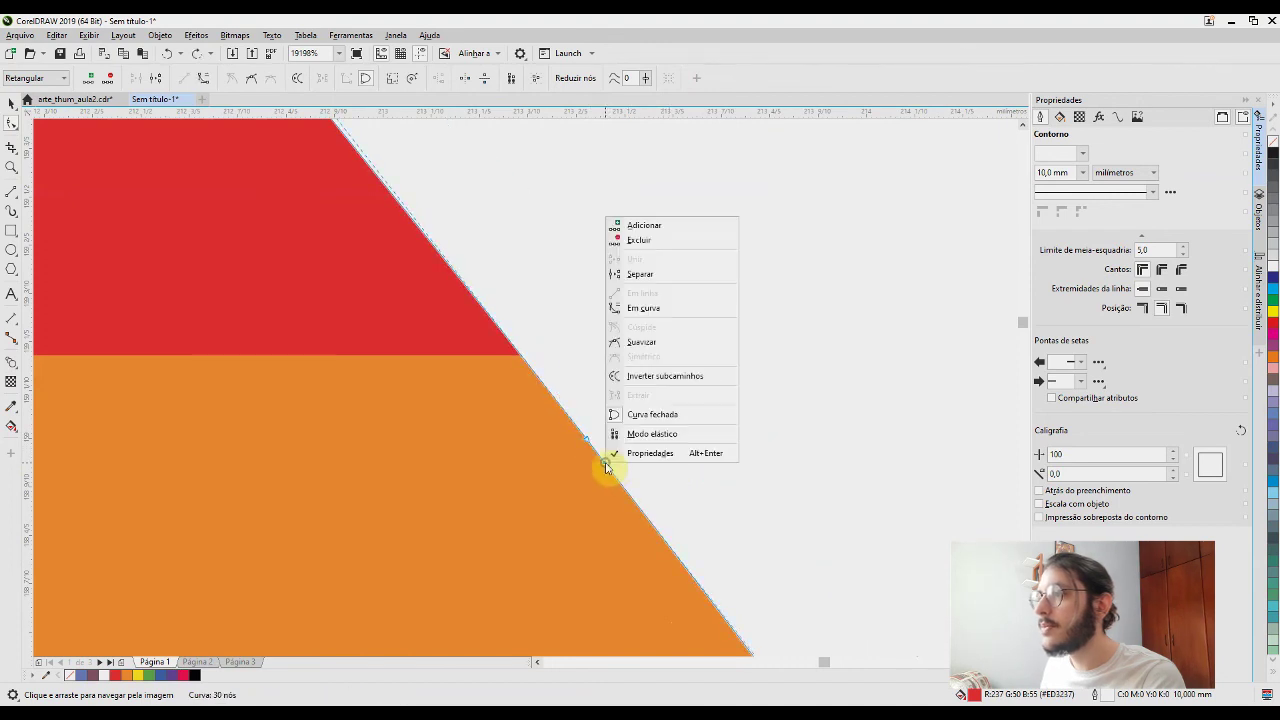
left_click(675, 318)
scroll(675, 318, "down", 6)
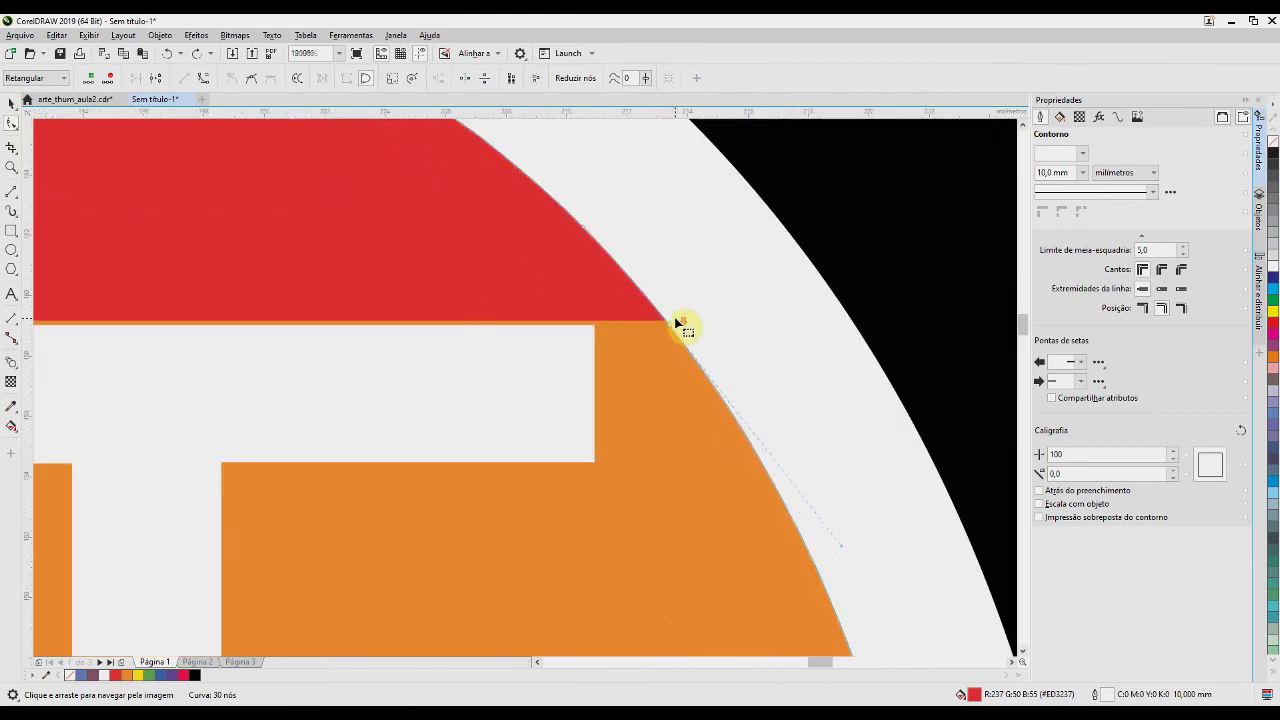
Delete the redundant silhouette nodes clustered at the orange-yellow boundary
scroll(680, 251, "up", 4)
scroll(575, 376, "up", 5)
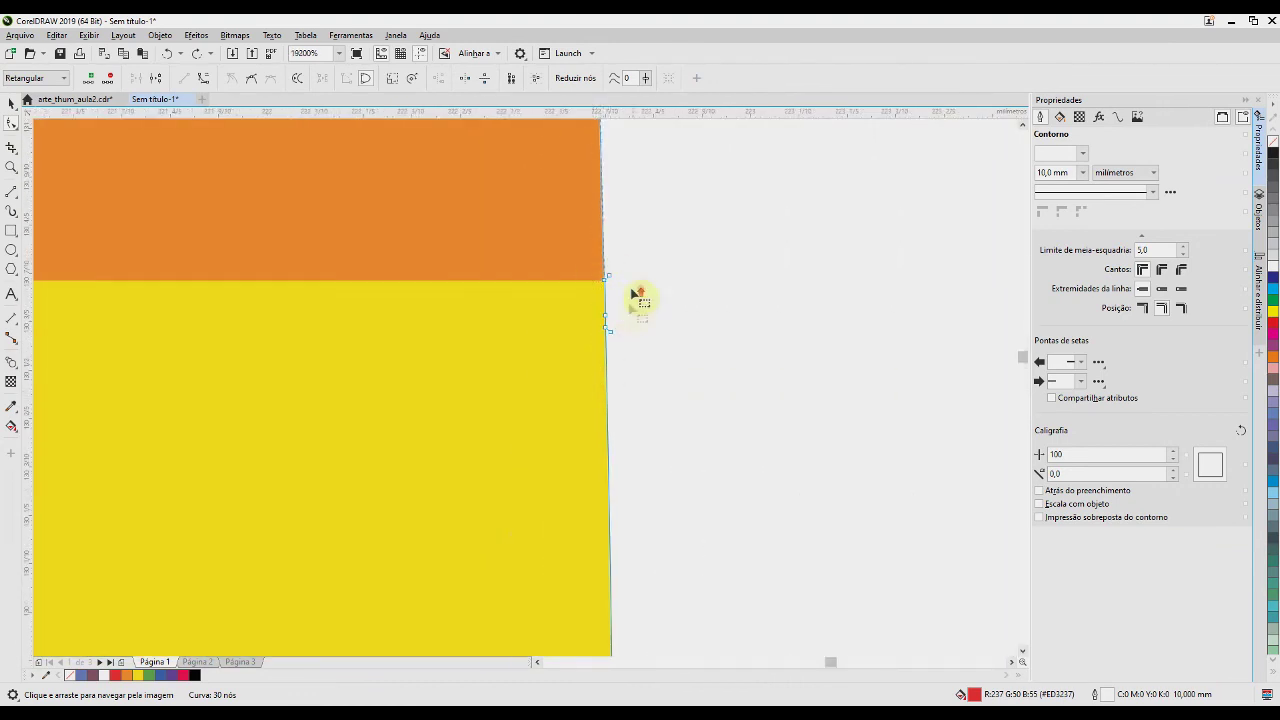
right_click(524, 243)
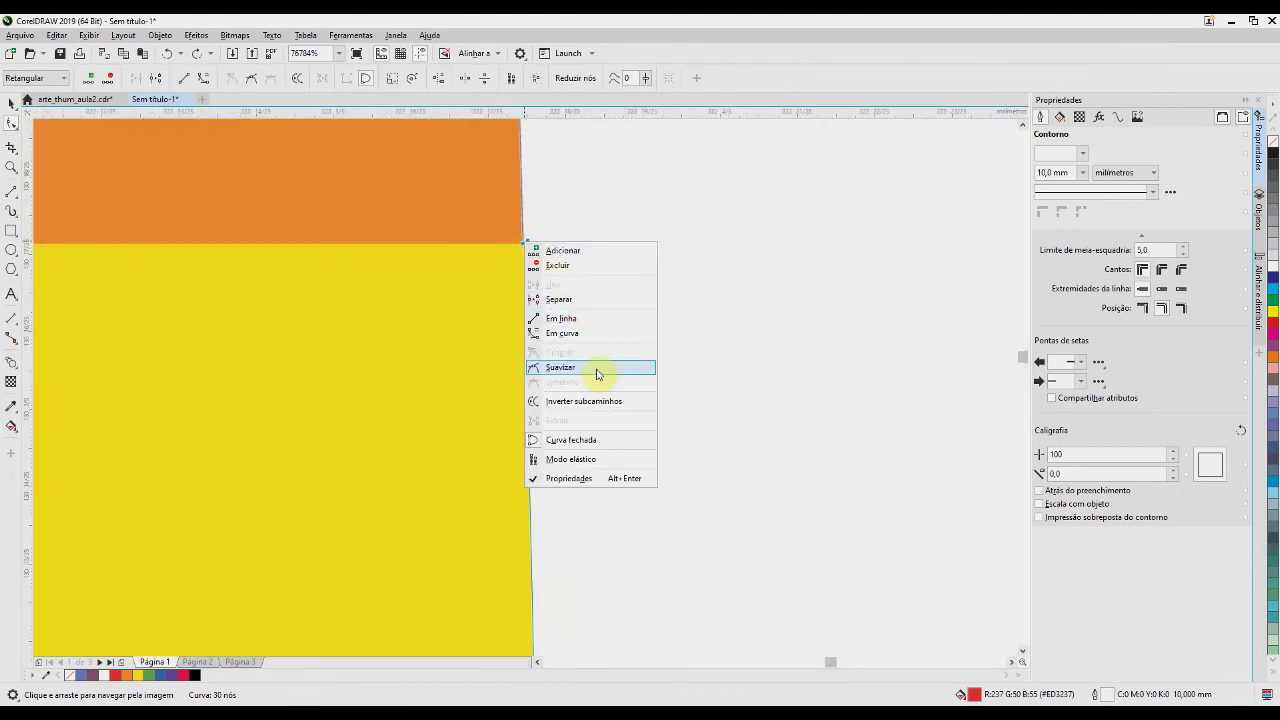
left_click(523, 243)
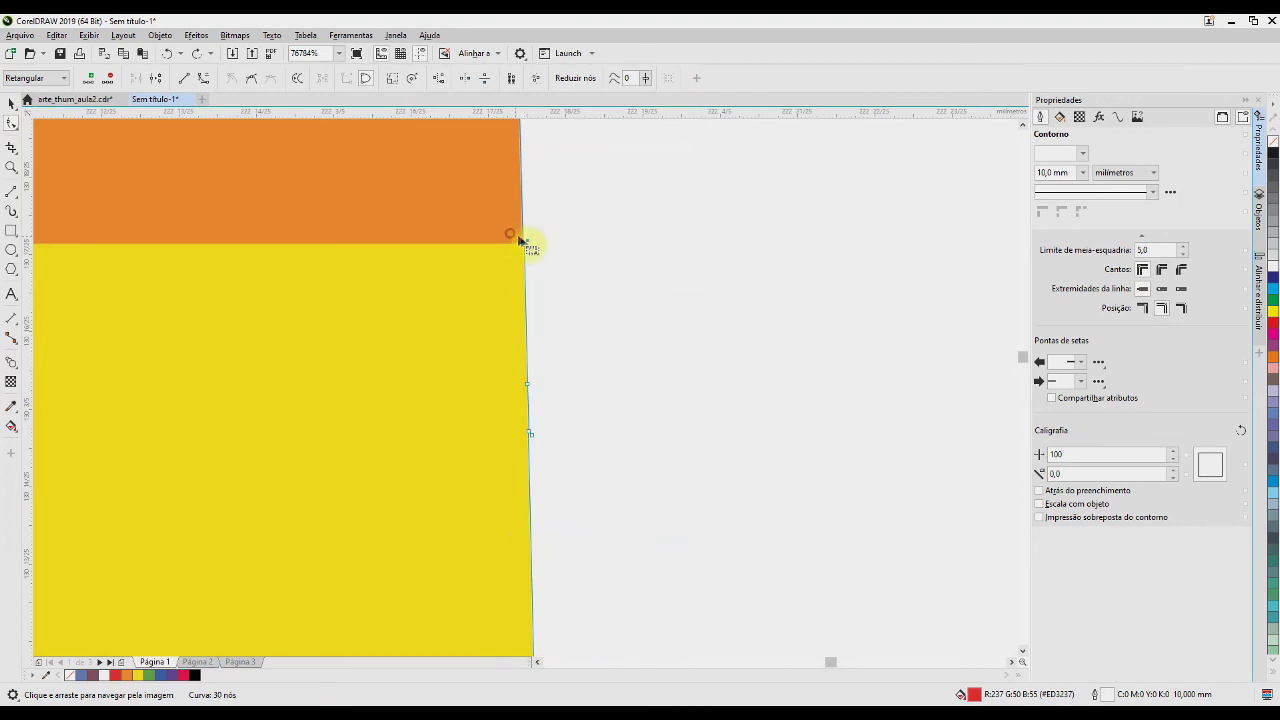
scroll(537, 249, "up", 2)
left_click(518, 416)
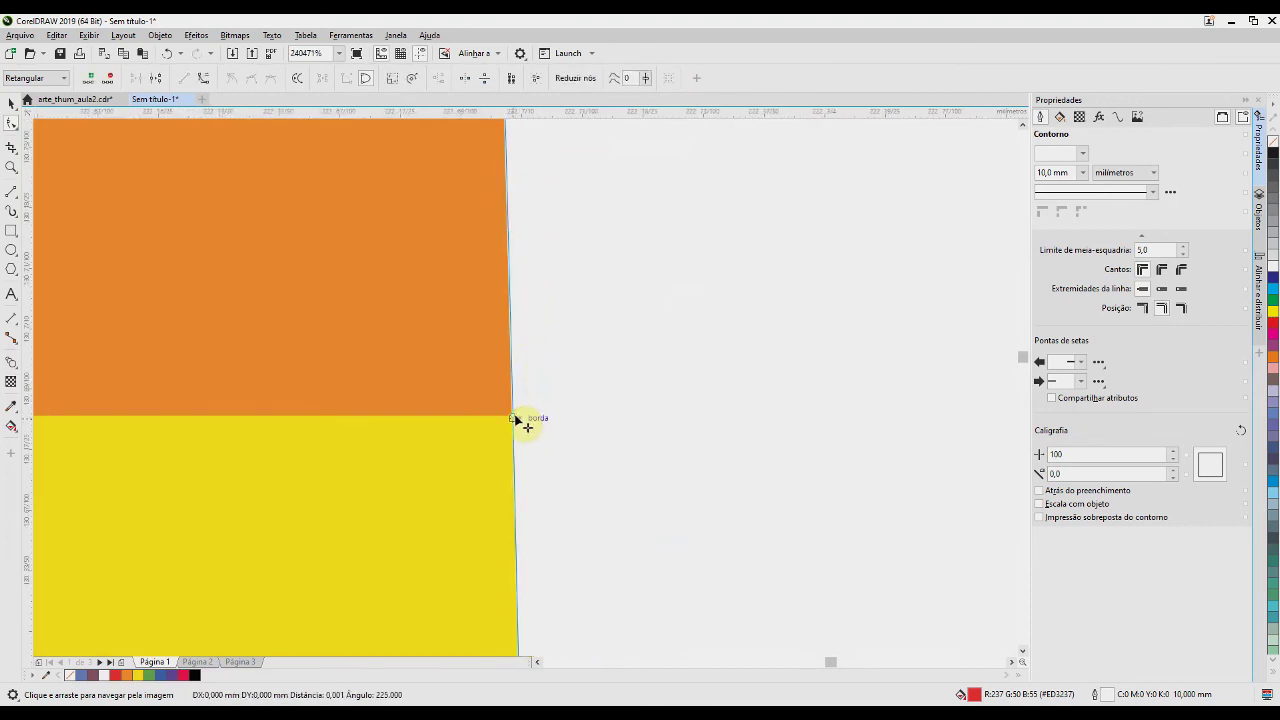
key("Delete")
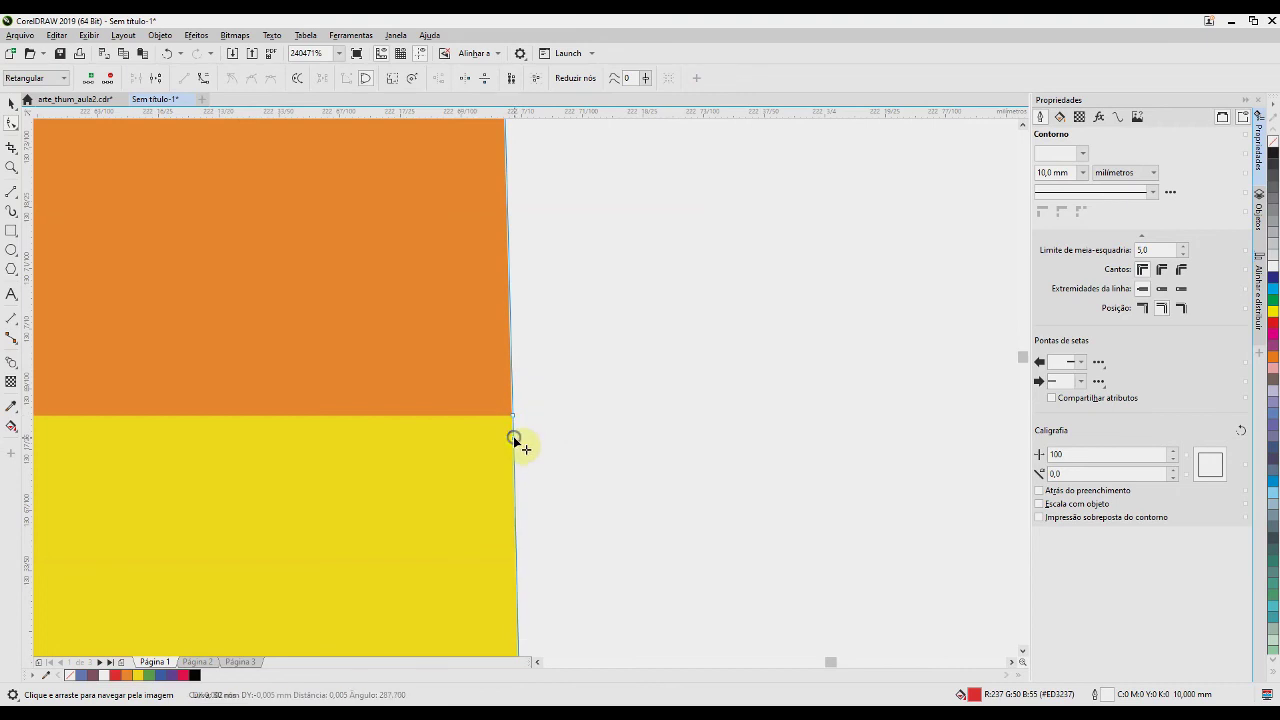
scroll(581, 459, "down", 3)
scroll(640, 347, "up", 3)
right_click(427, 400)
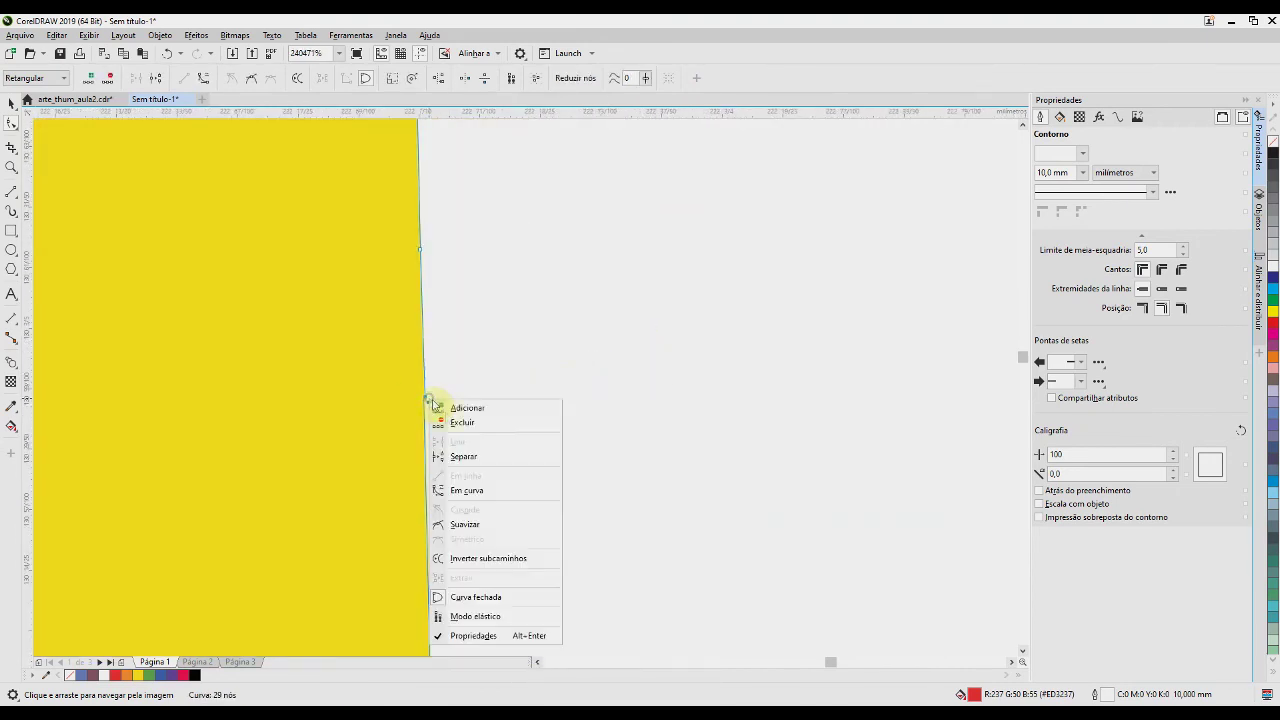
left_click(484, 424)
Adjust the silhouette's closely spaced nodes at the yellow-green boundary and further down the edge to smooth the outline's spikes
scroll(558, 445, "down", 4)
scroll(558, 445, "down", 6)
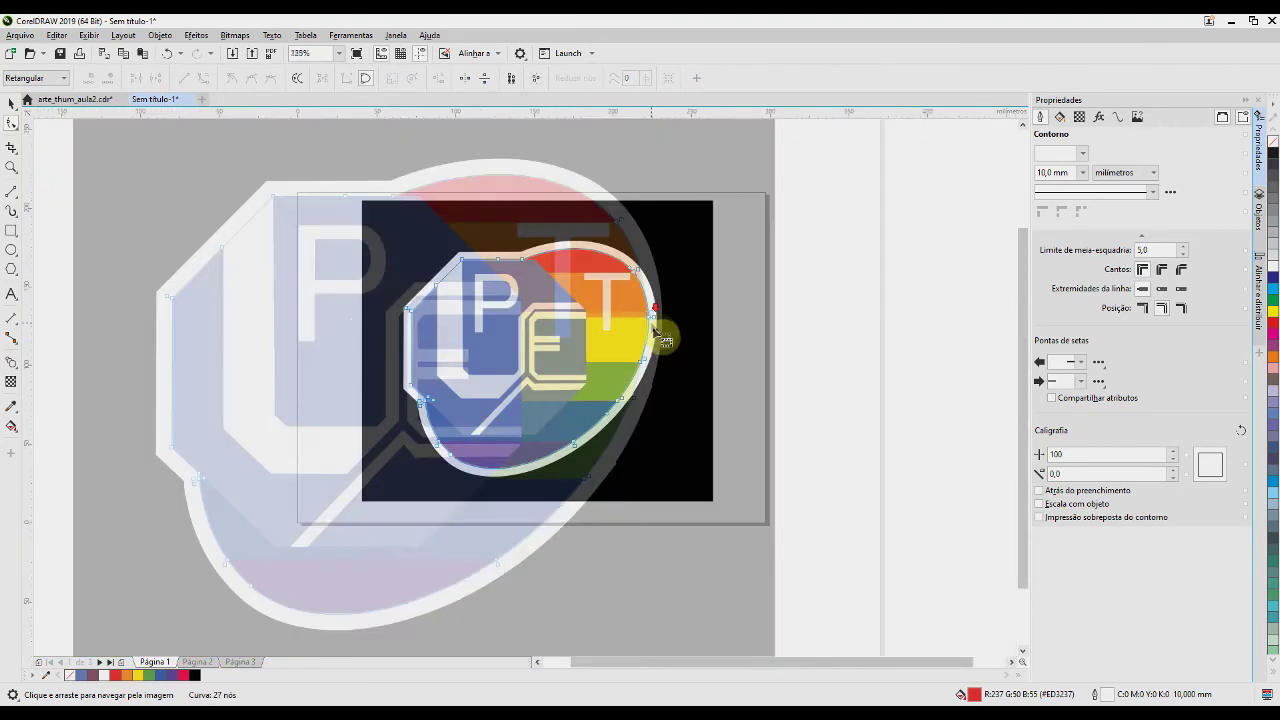
scroll(663, 334, "up", 3)
scroll(603, 264, "down", 5)
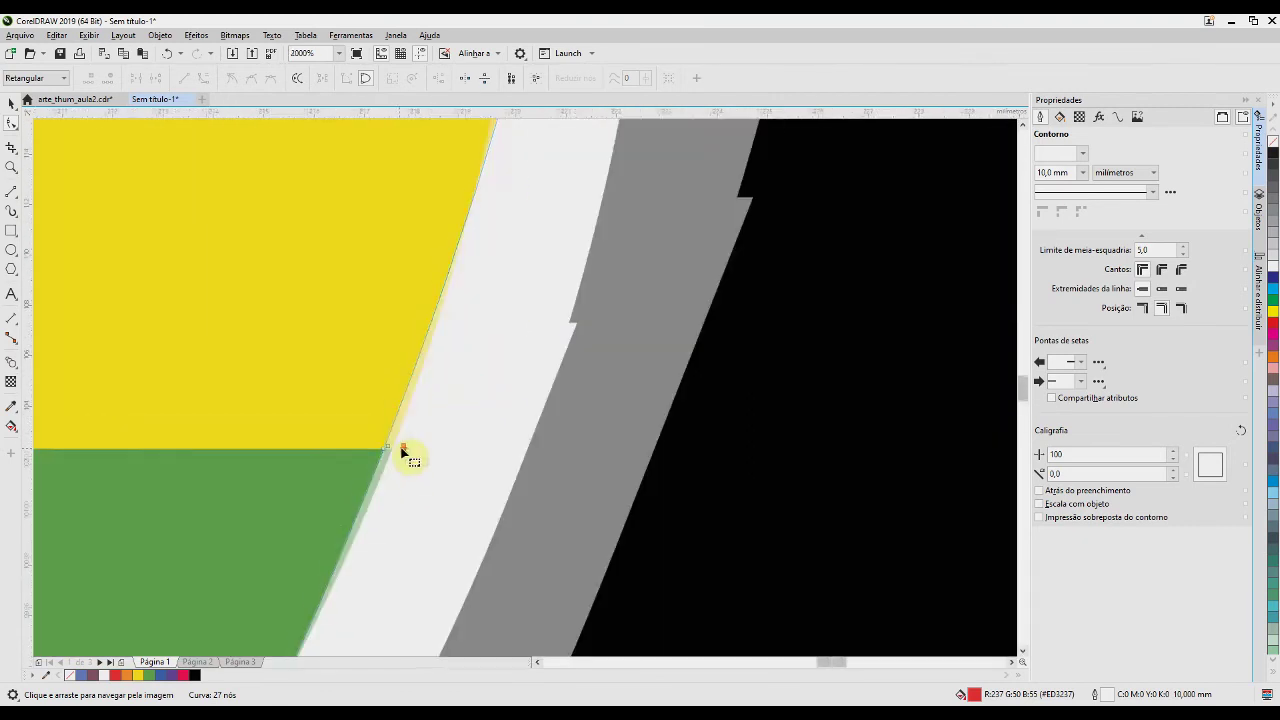
scroll(591, 409, "up", 4)
scroll(710, 355, "up", 6)
left_click(705, 352)
scroll(705, 355, "up", 1)
left_click_drag(514, 374, 517, 391)
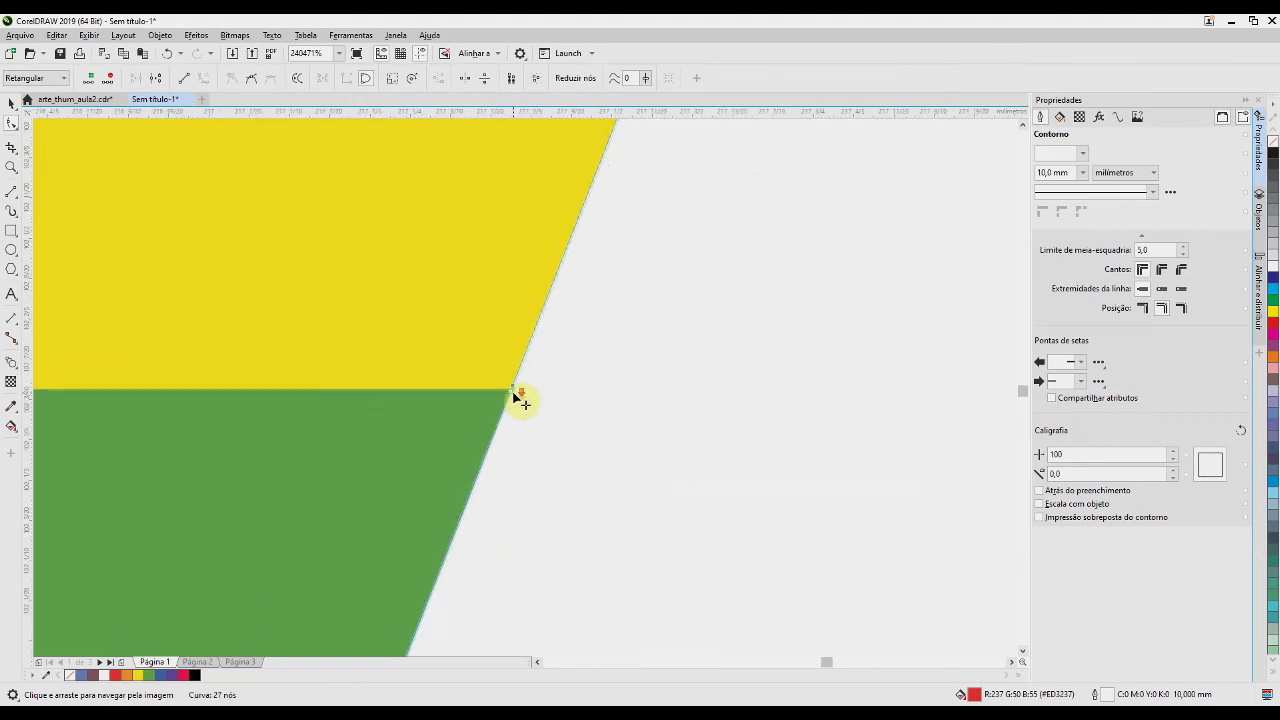
scroll(517, 391, "down", 8)
scroll(697, 432, "up", 8)
left_click_drag(471, 336, 483, 350)
scroll(483, 352, "down", 11)
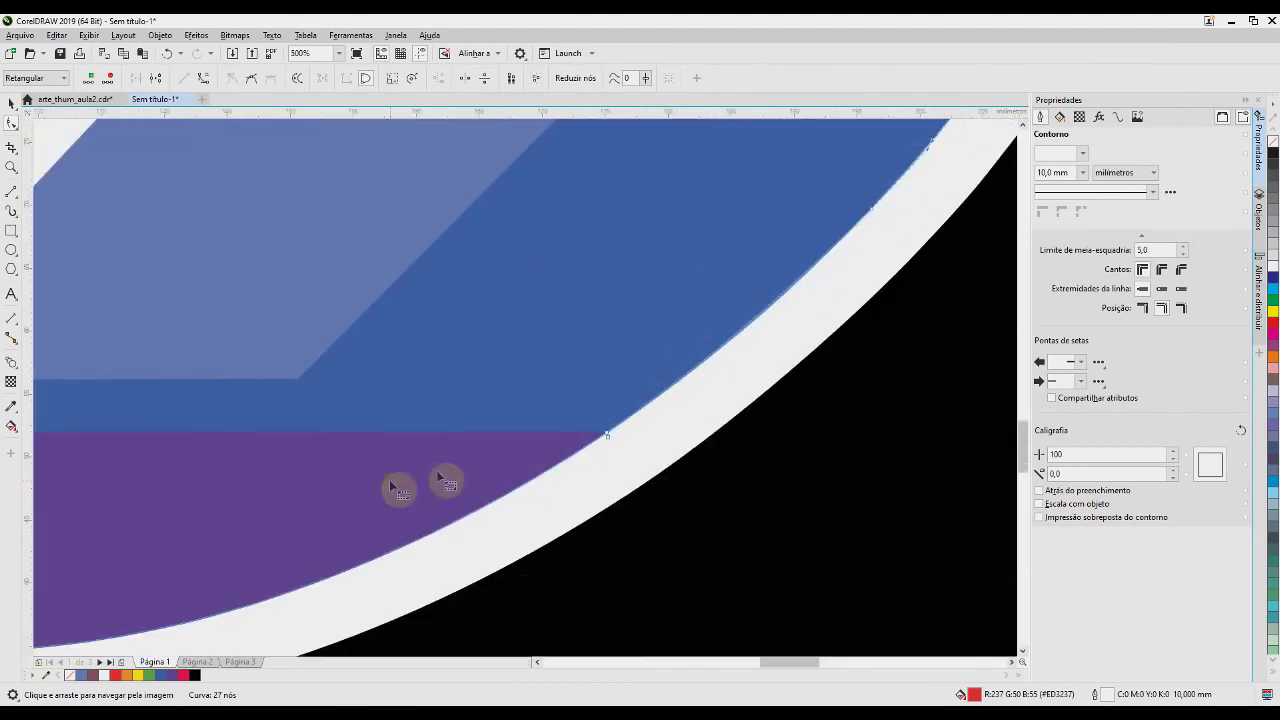
Return to the Pick tool and check the white outline around the octagon's upper-left corner and the whole logo
key("space")
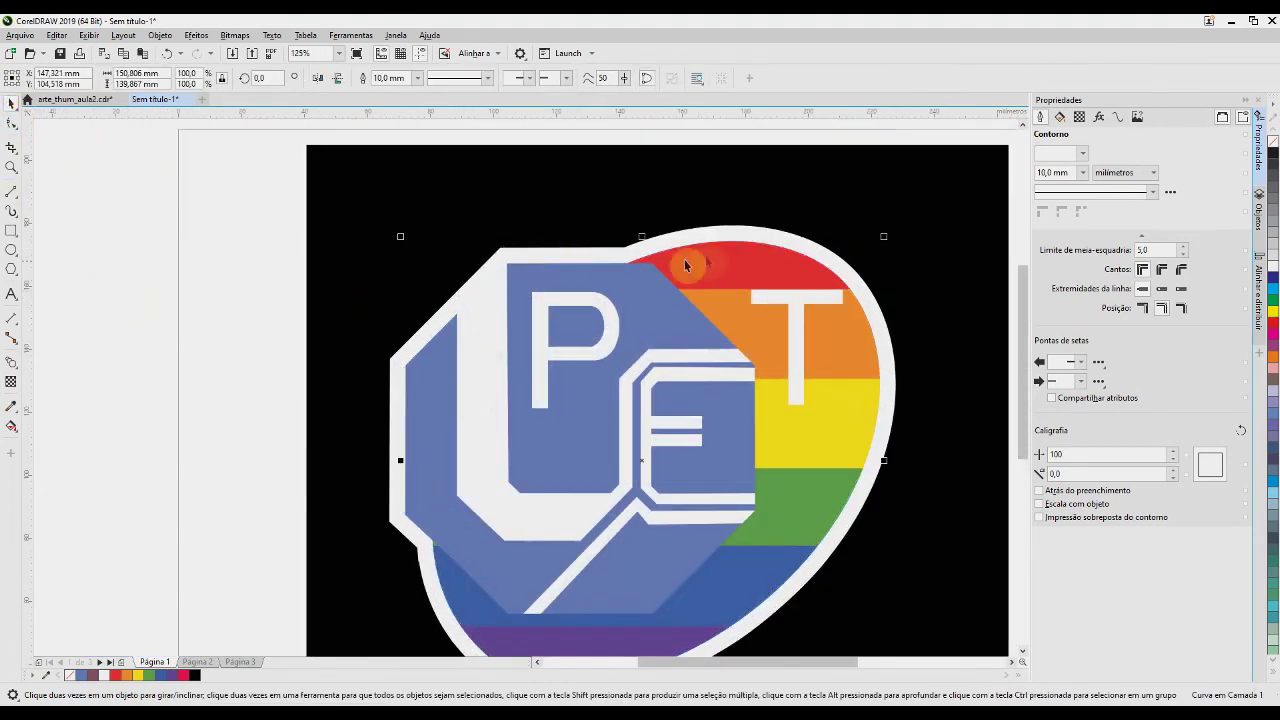
scroll(686, 263, "down", 1)
scroll(545, 300, "up", 4)
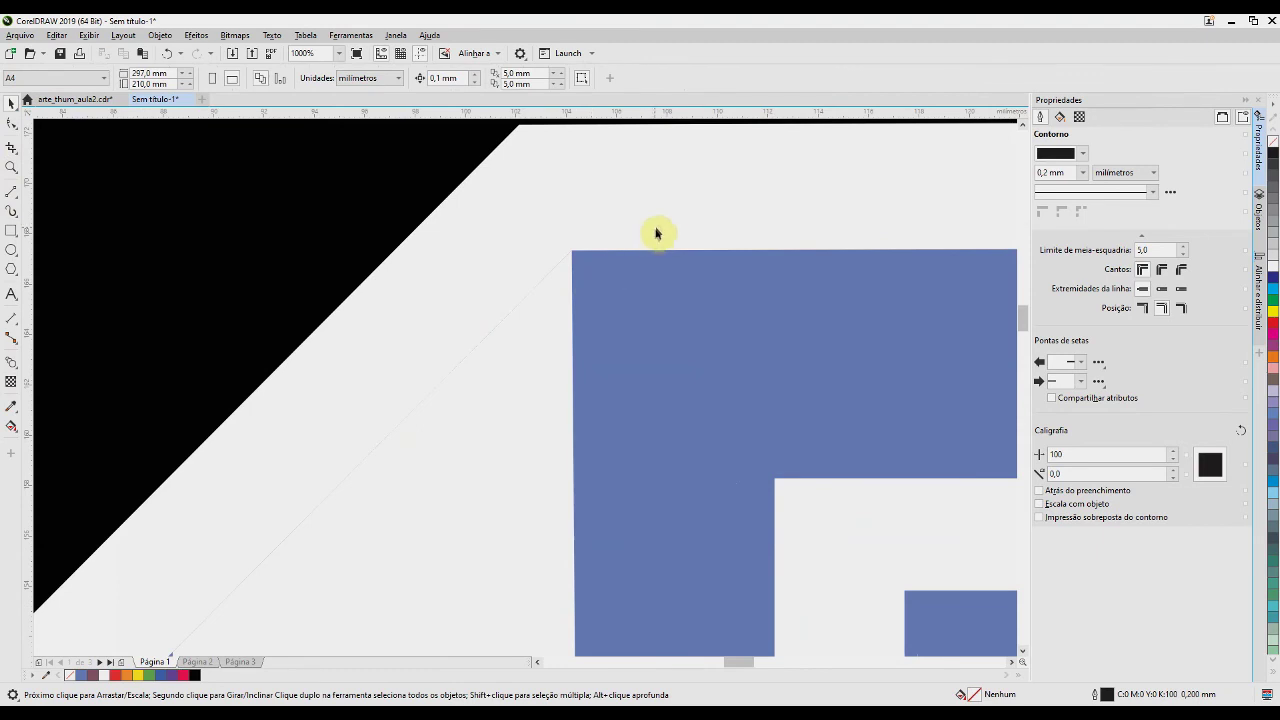
left_click(537, 257)
scroll(533, 250, "down", 3)
left_click_drag(872, 315, 843, 292)
left_click(929, 312)
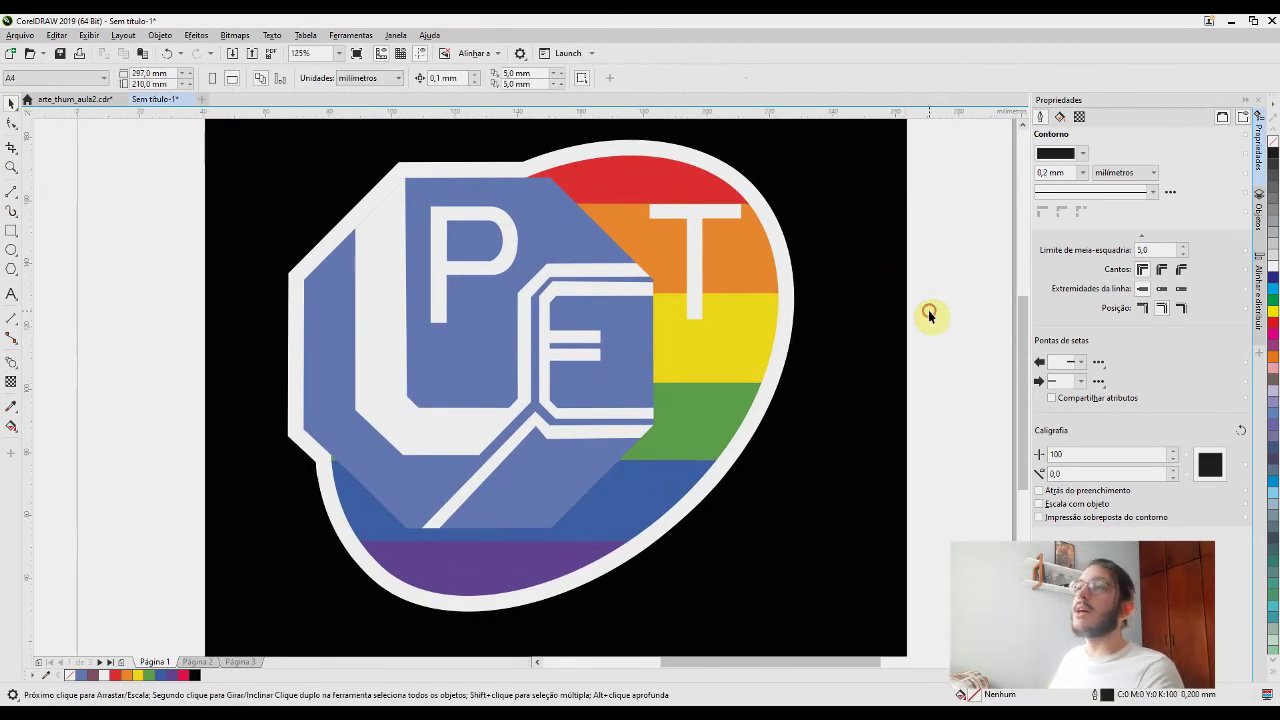
Fill the black background rectangle with the octagon's blue, sampled from the logo with the colour eyedropper
left_click(871, 360)
left_click(1259, 285)
left_click(1259, 212)
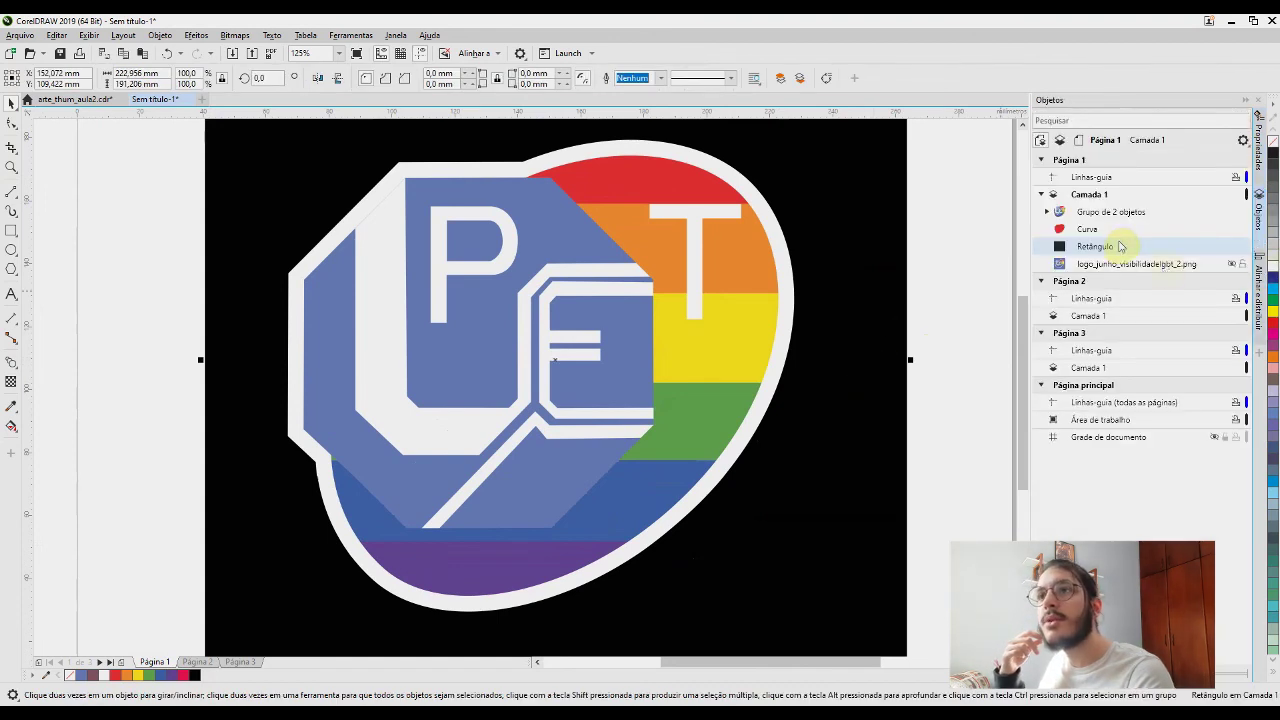
left_click(1259, 140)
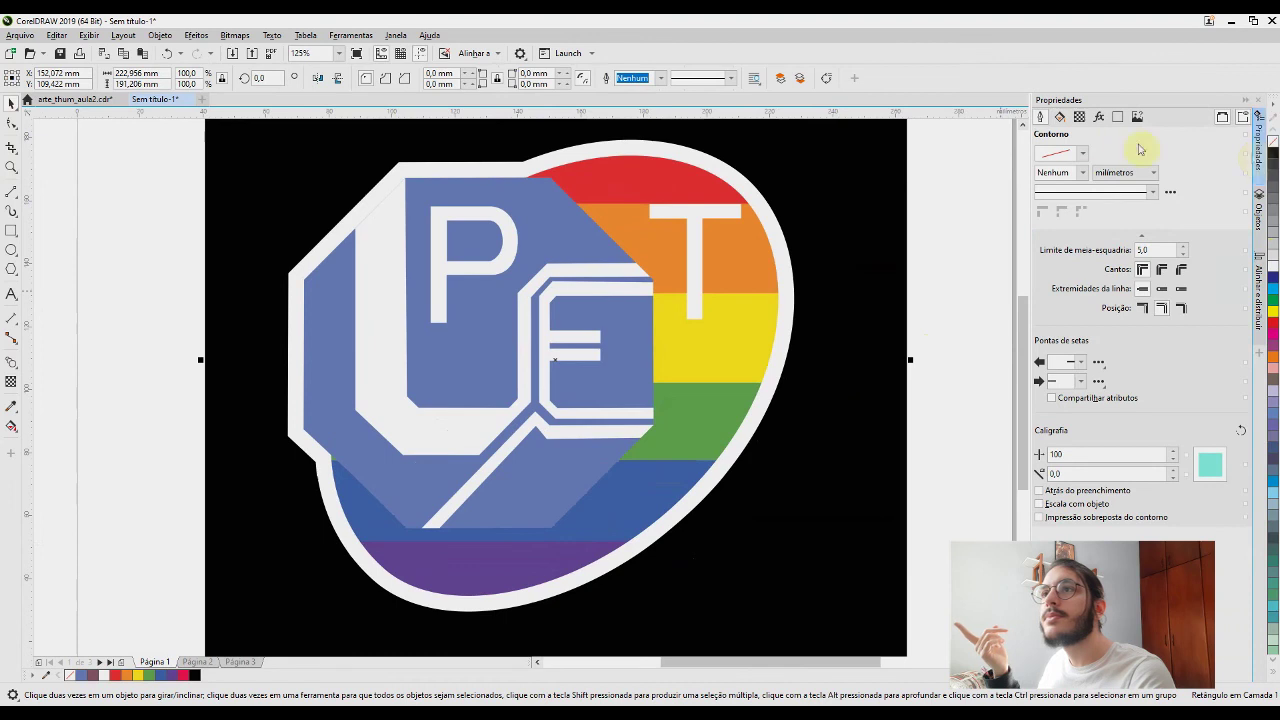
left_click(1059, 117)
left_click(1222, 358)
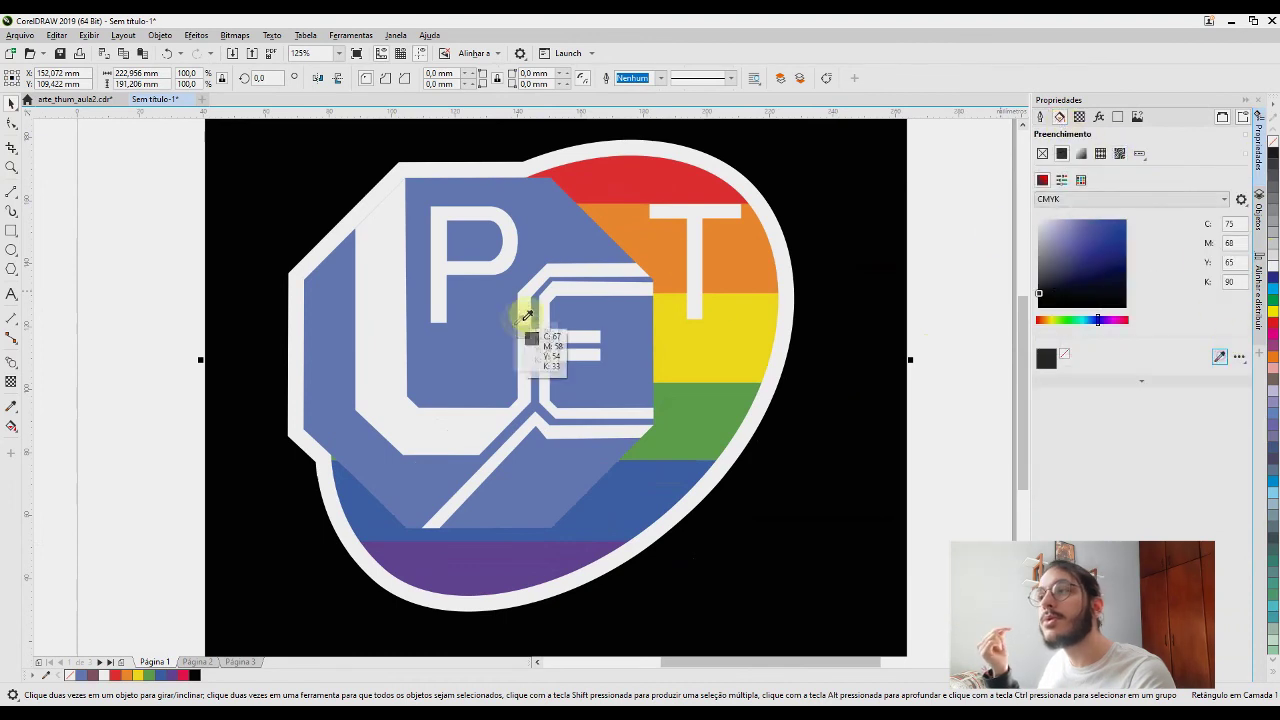
left_click(500, 314)
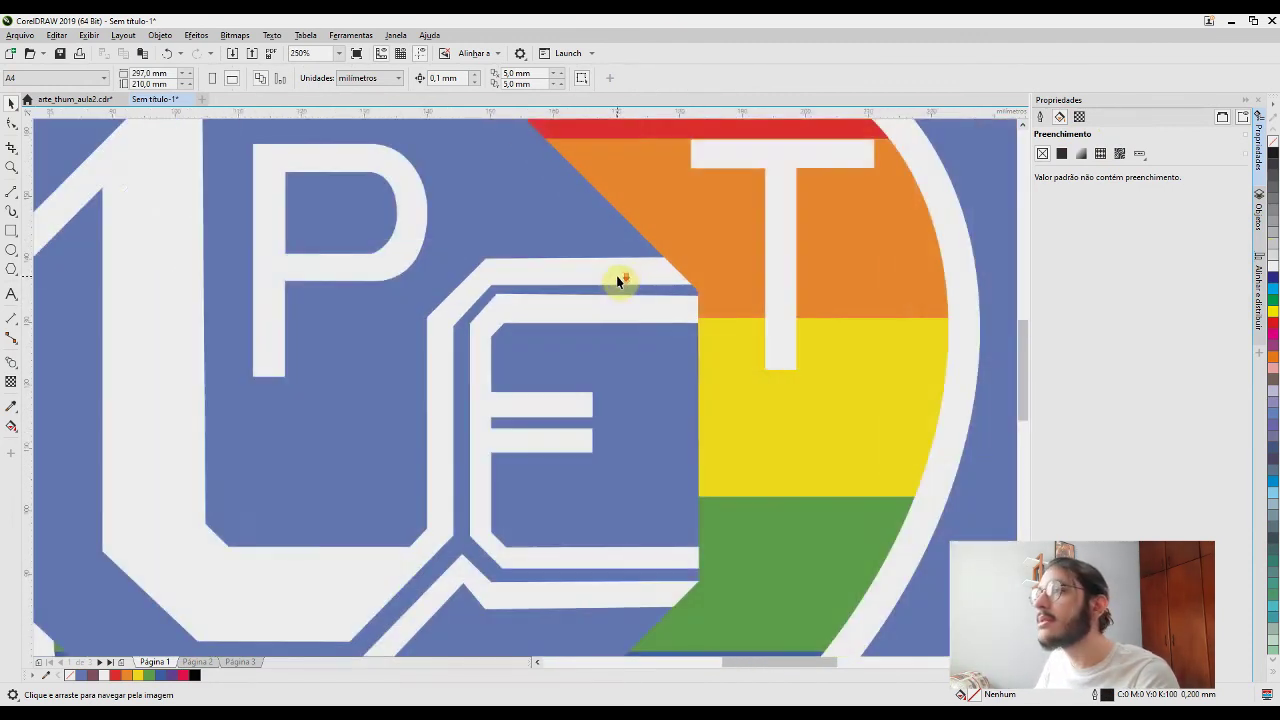
Start exporting the finished logo document as PDF - Adobe Portable Document Format, keeping the file name Sem título-1
scroll(624, 271, "down", 3)
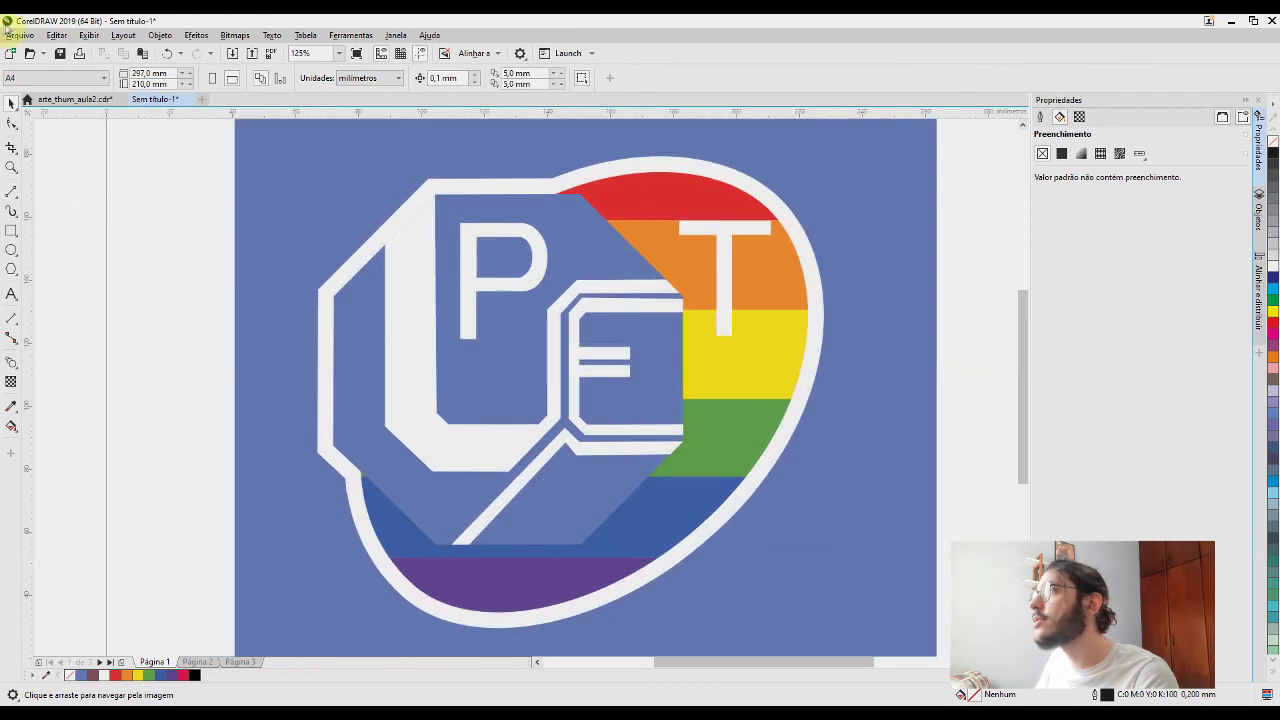
left_click(18, 35)
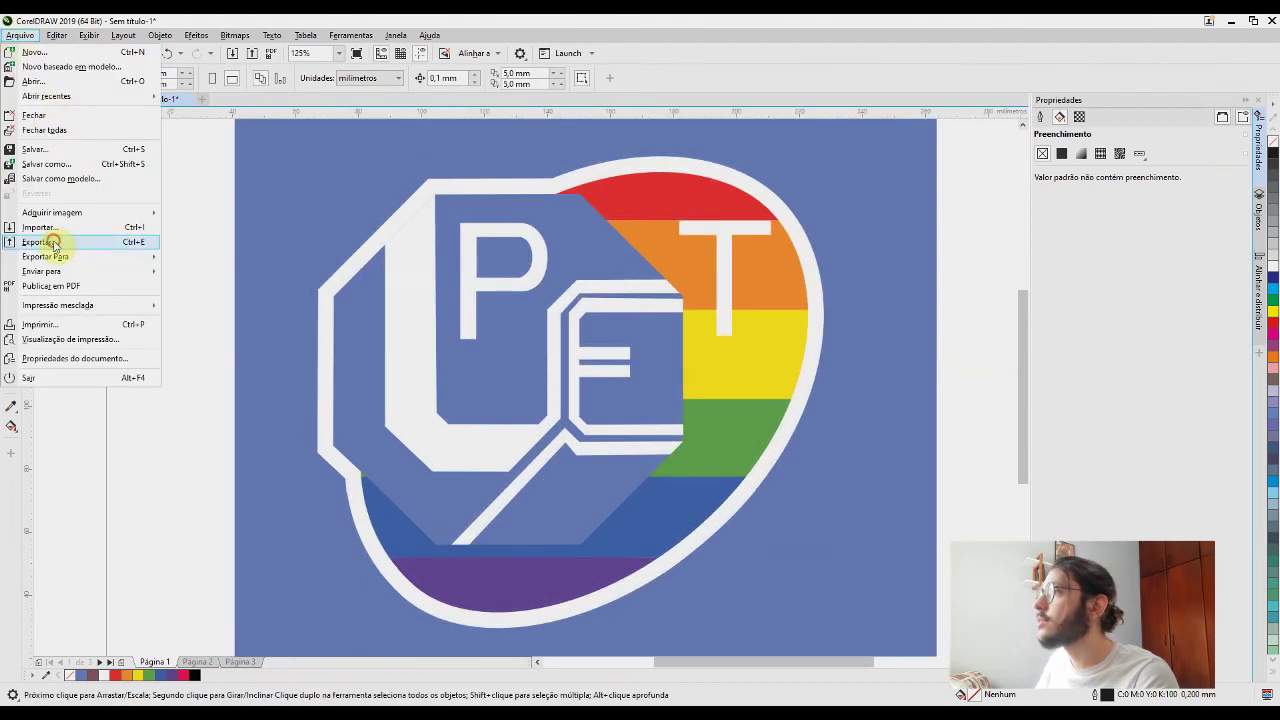
left_click(51, 247)
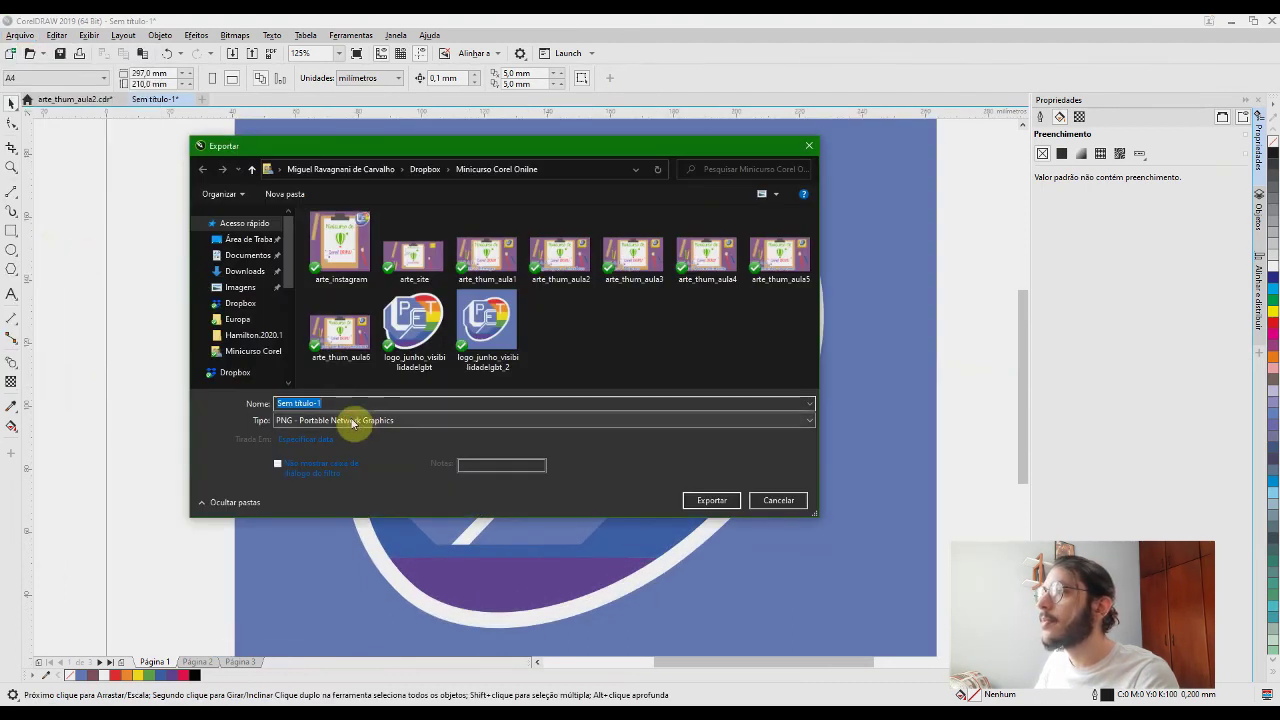
left_click(350, 420)
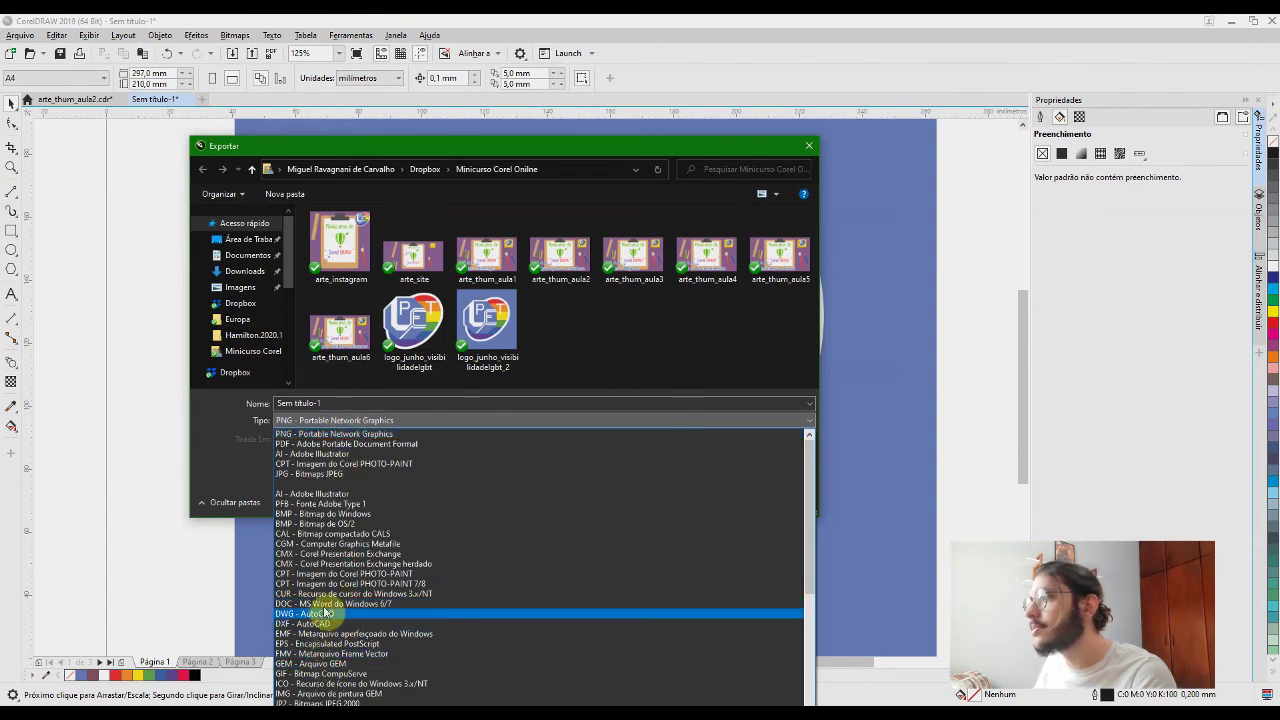
left_click(330, 444)
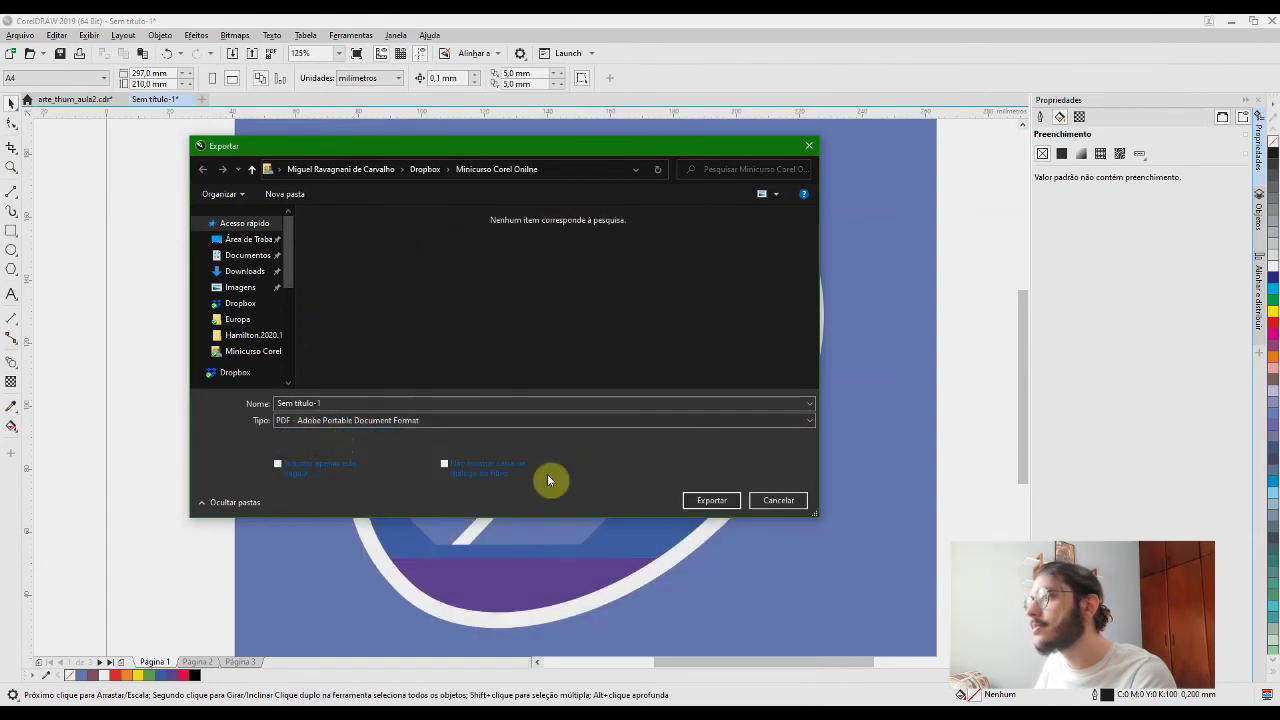
left_click(712, 500)
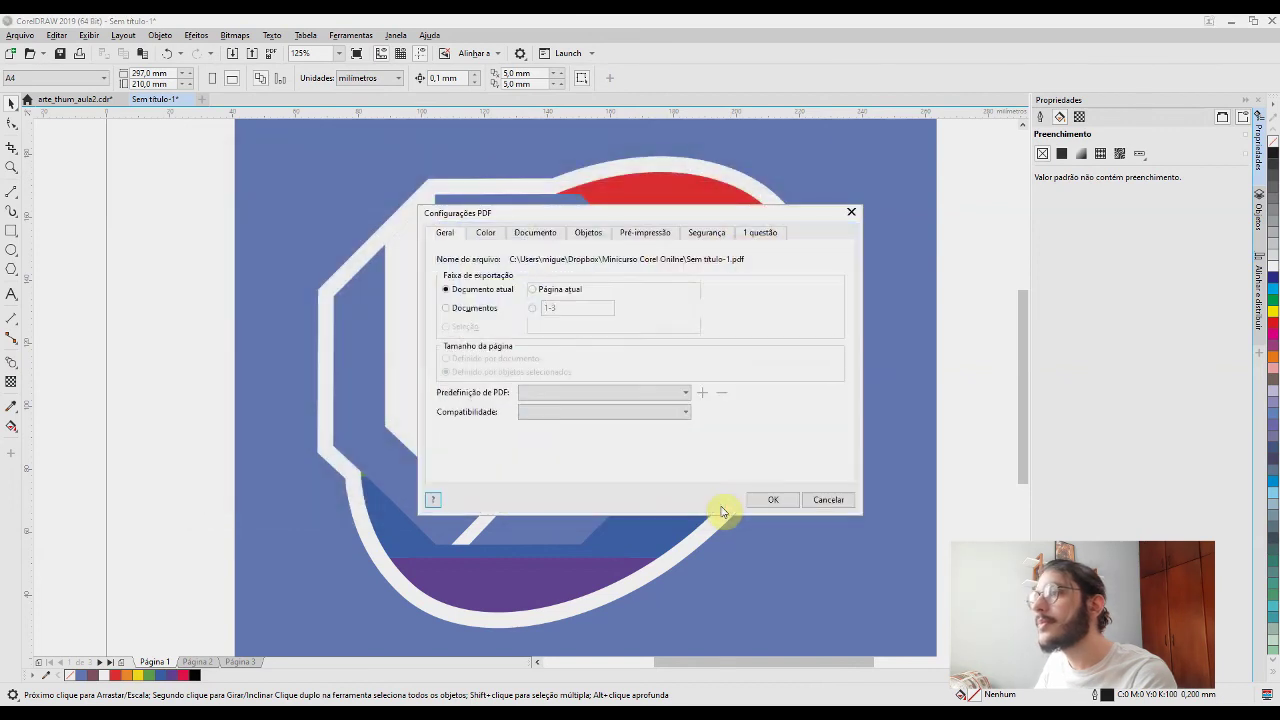
Review the PDF's colour, document, object and general settings, and generate the file with the current document as export range
left_click(490, 234)
left_click(533, 234)
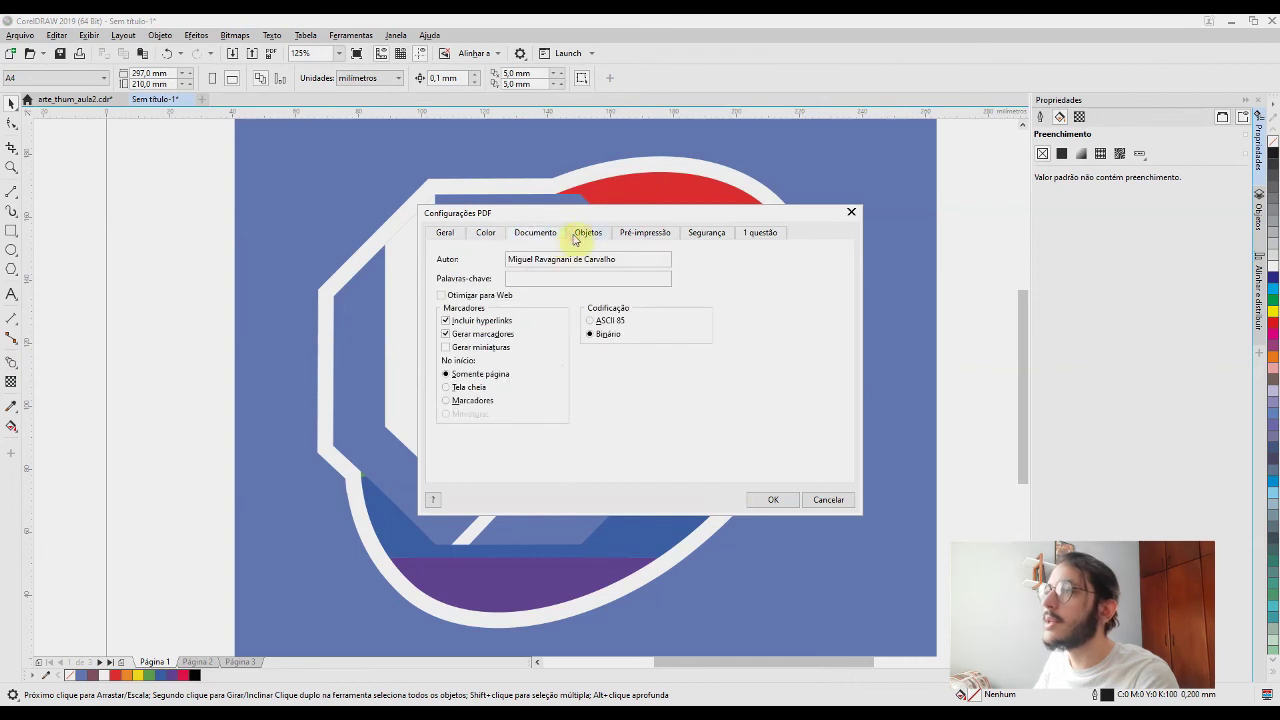
left_click(588, 234)
left_click(452, 236)
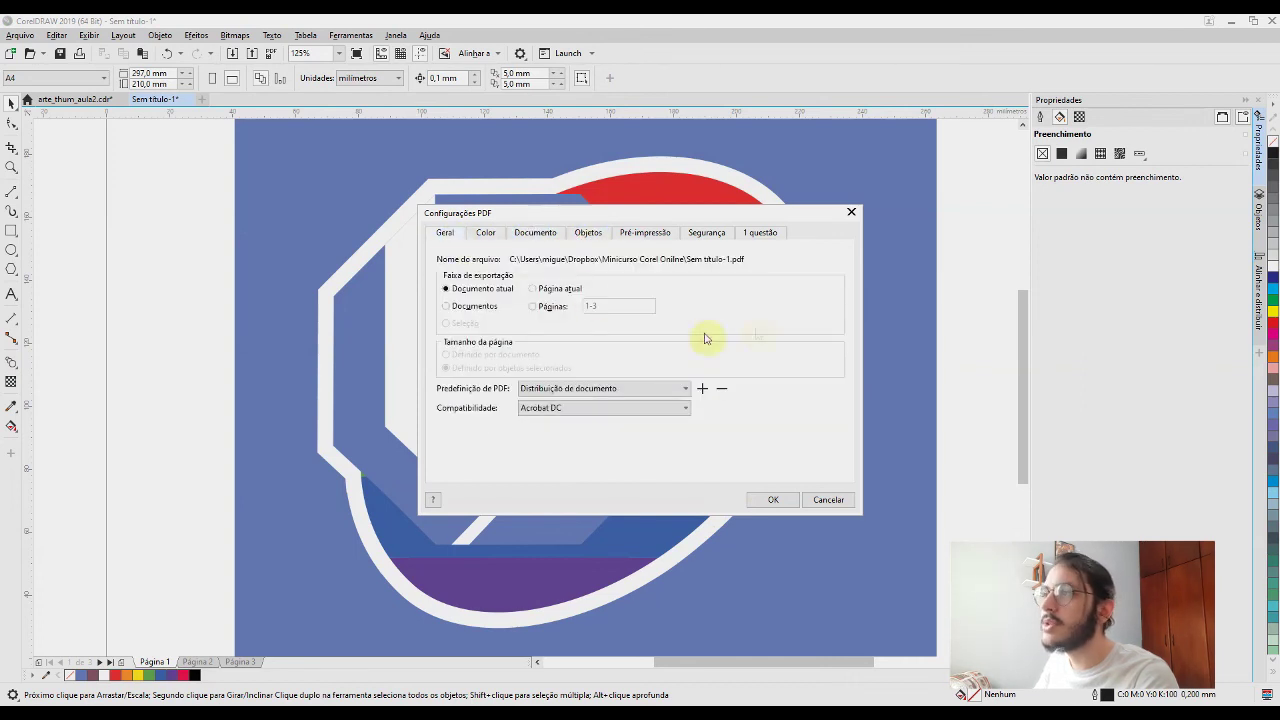
left_click(773, 499)
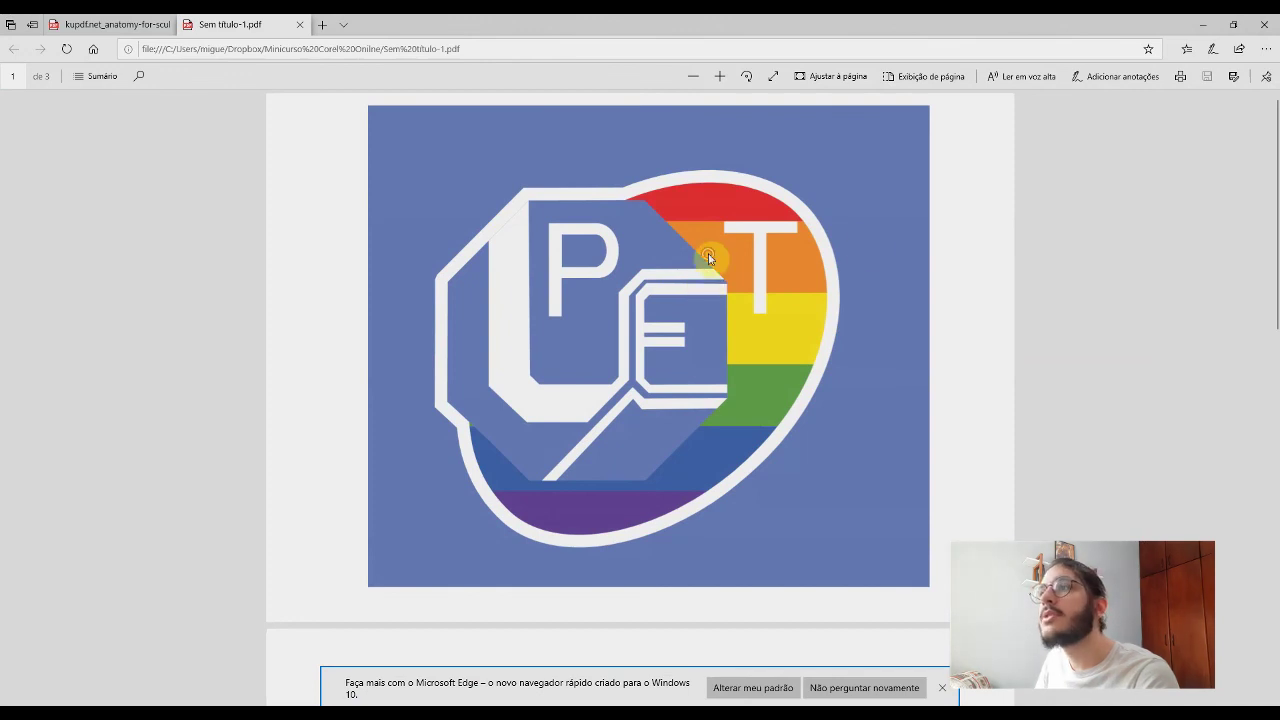
Examine the exported PDF's logo edges up close and as a whole to check the vector quality
left_click(719, 75)
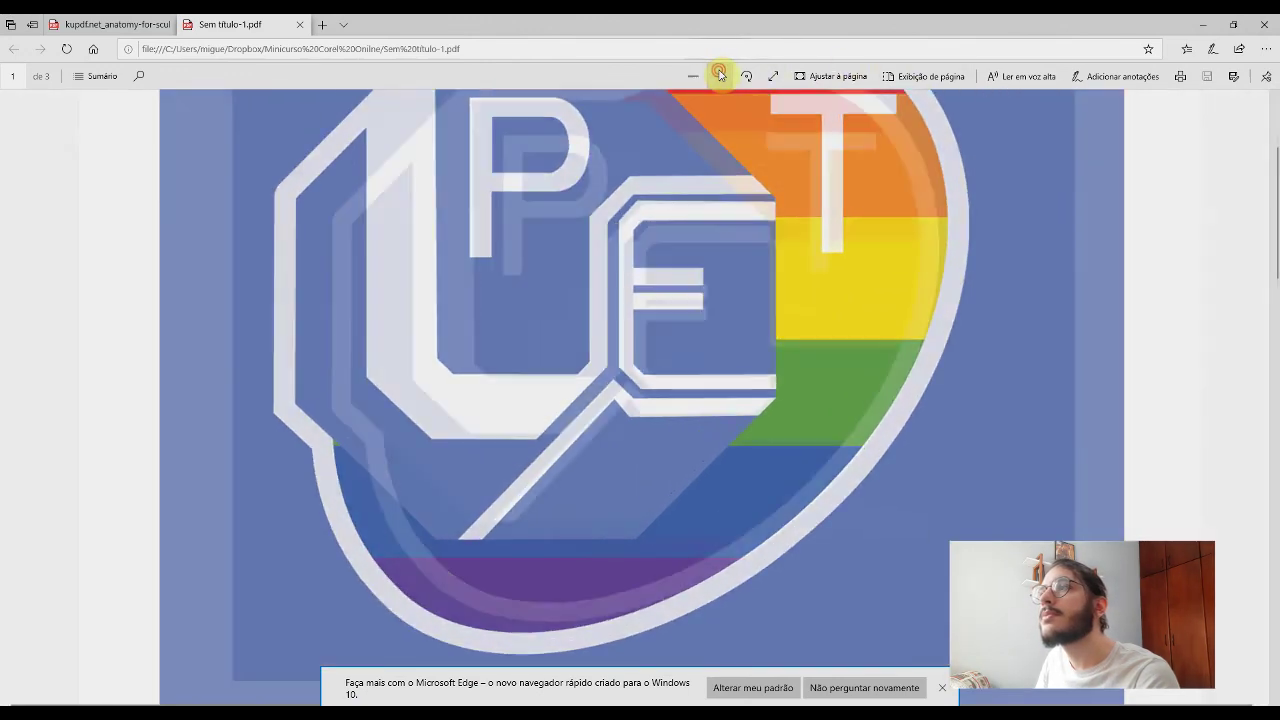
left_click(719, 75)
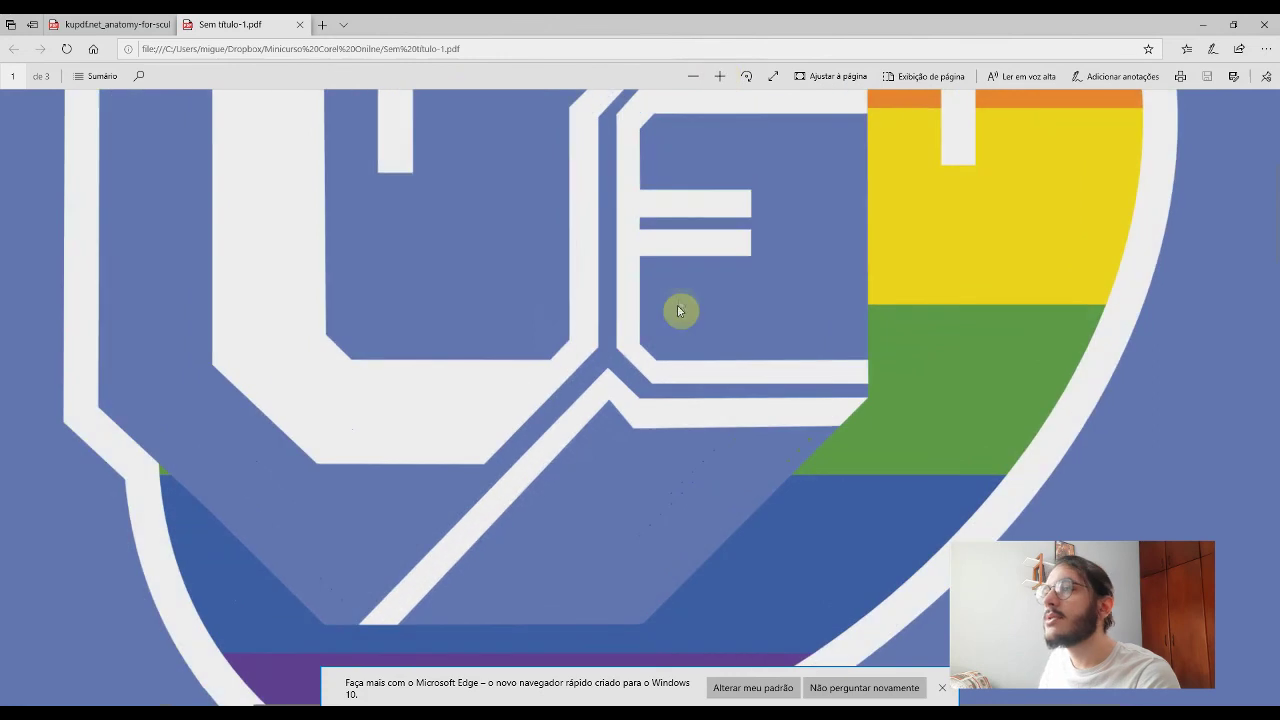
scroll(671, 338, "up", 5)
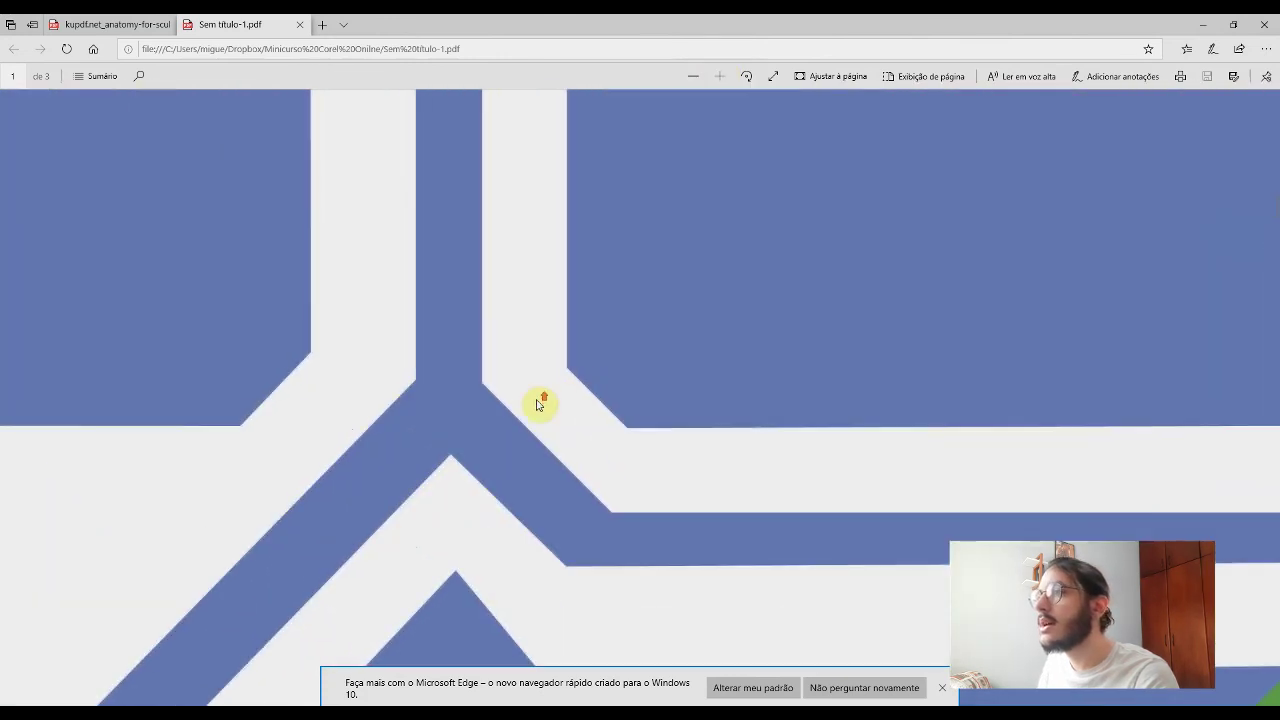
scroll(537, 402, "down", 3)
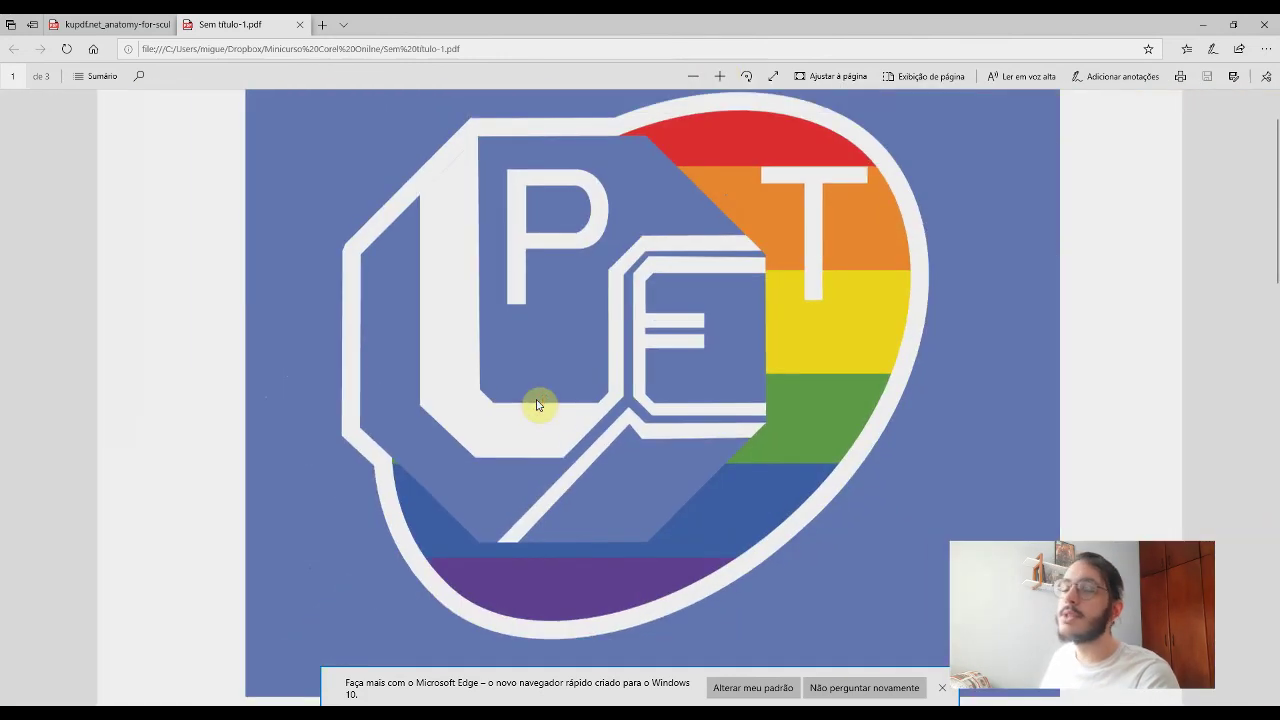